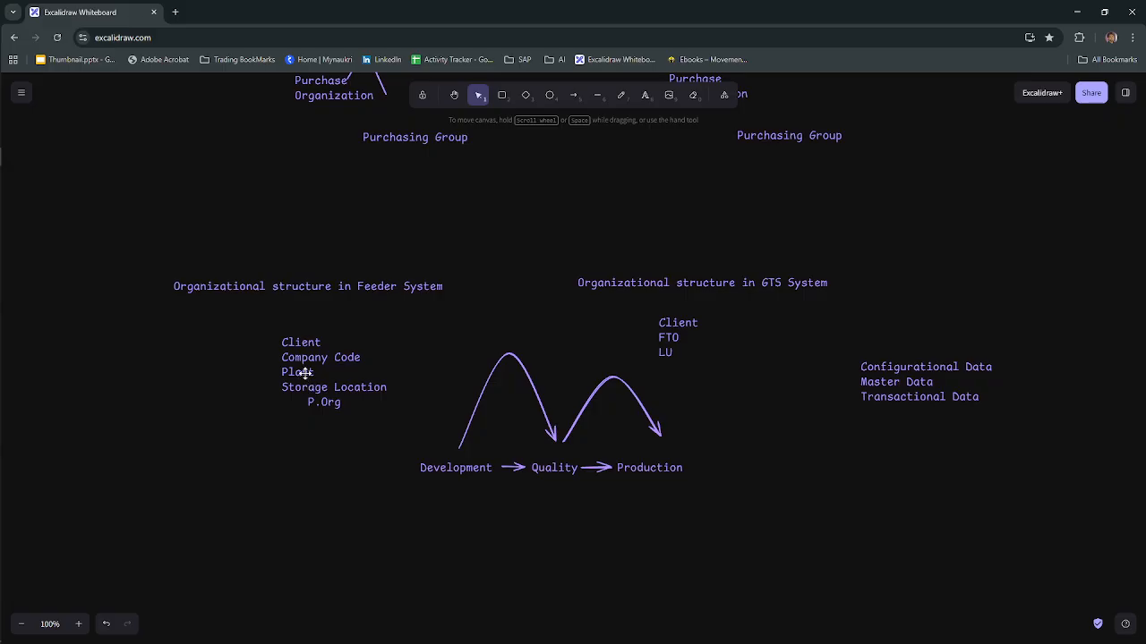
# Switch to the EH8 SAP session and open the Plants overview with transaction OX10
pyautogui.hotkey('alt', 'Tab')
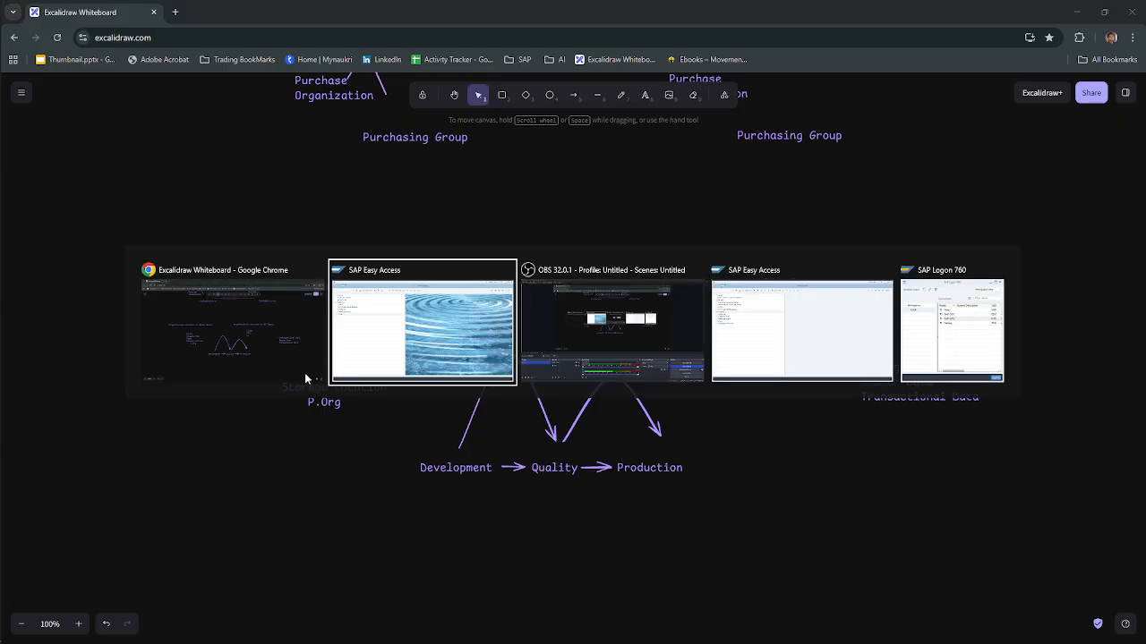
pyautogui.press('Tab')
pyautogui.press('Tab')
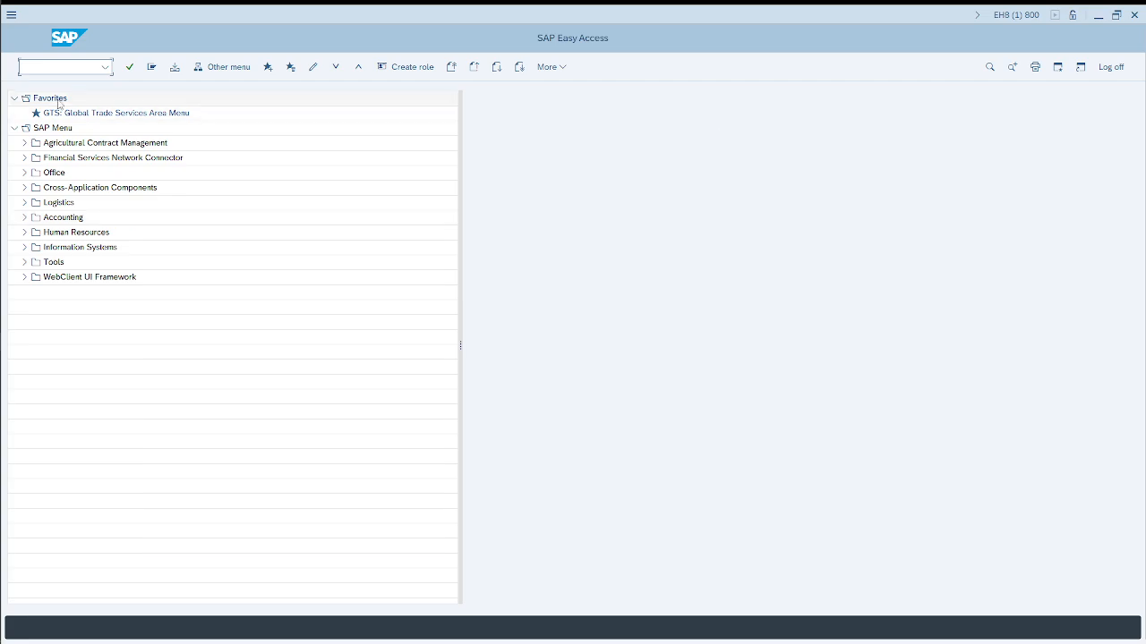
pyautogui.write('ox10')
pyautogui.press('Return')
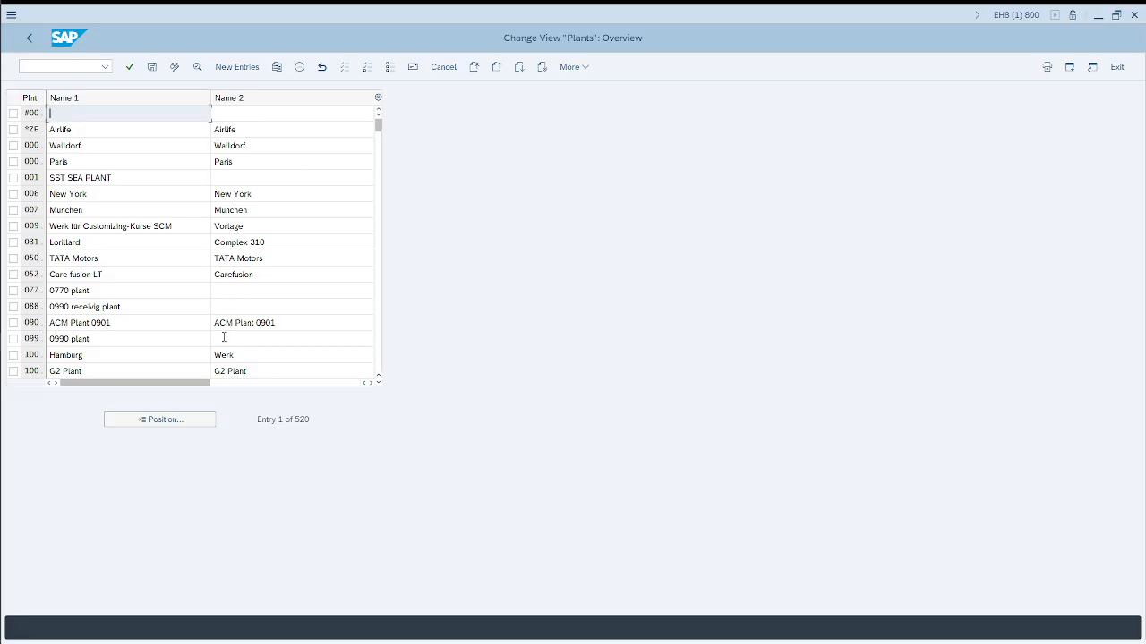
# Select plant 1000 (Hamburg) in the Plants overview and start copying it as a new entry
pyautogui.click(14, 354)
pyautogui.moveTo(46, 97); pyautogui.dragTo(62, 98)
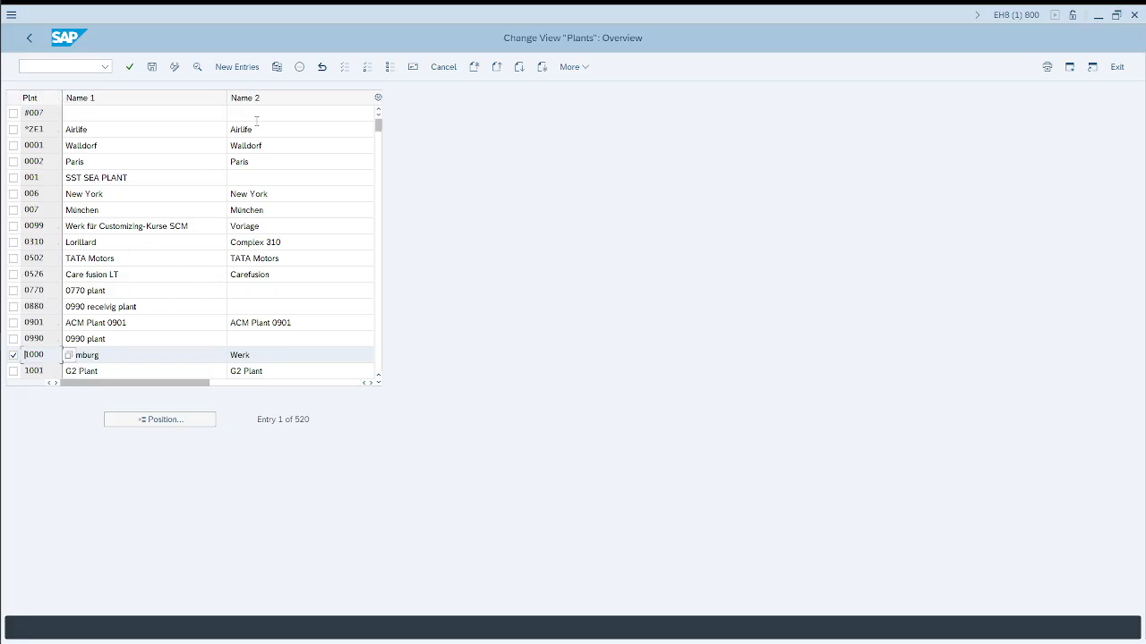
pyautogui.click(277, 68)
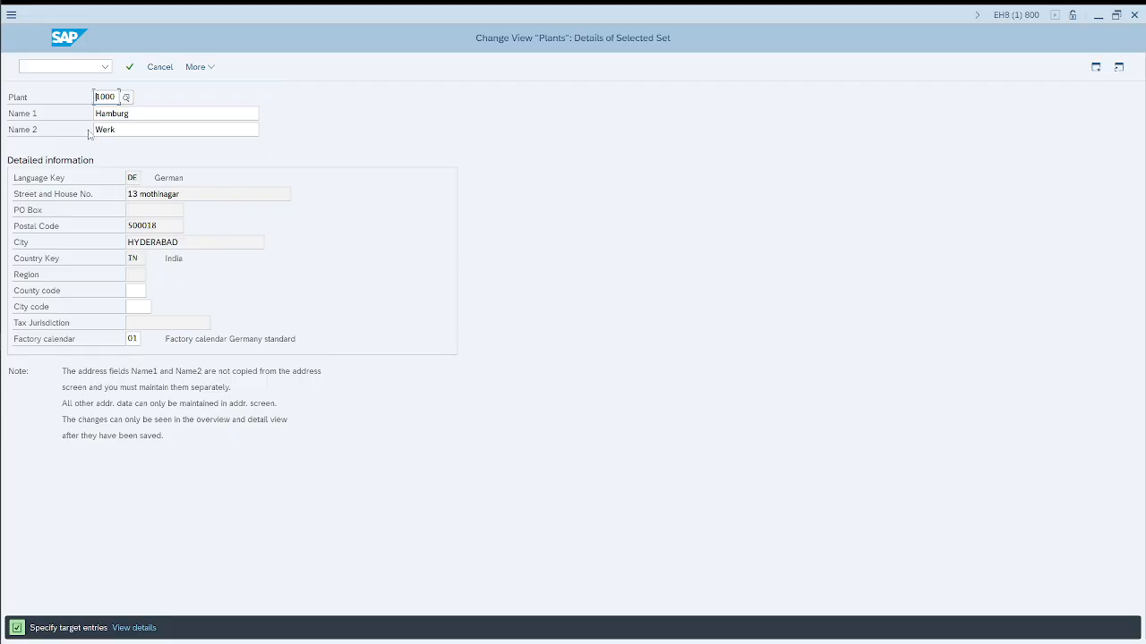
# Try 2025 as the code of the copied plant
pyautogui.press('BackSpace')
pyautogui.press('BackSpace')
pyautogui.press('BackSpace')
pyautogui.press('BackSpace')
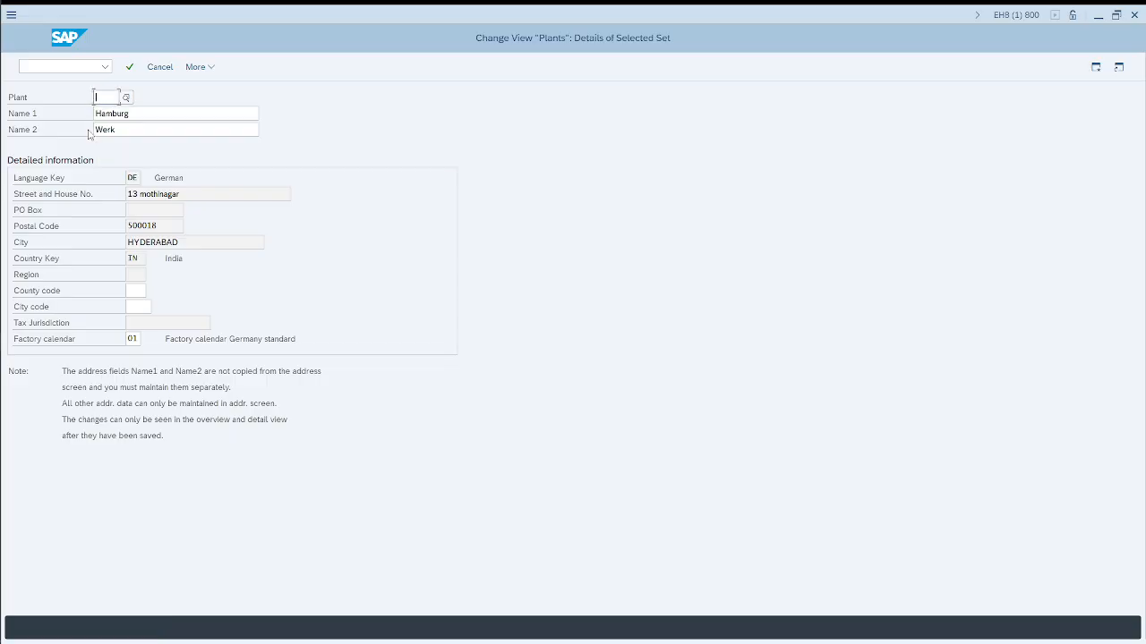
pyautogui.write('2025')
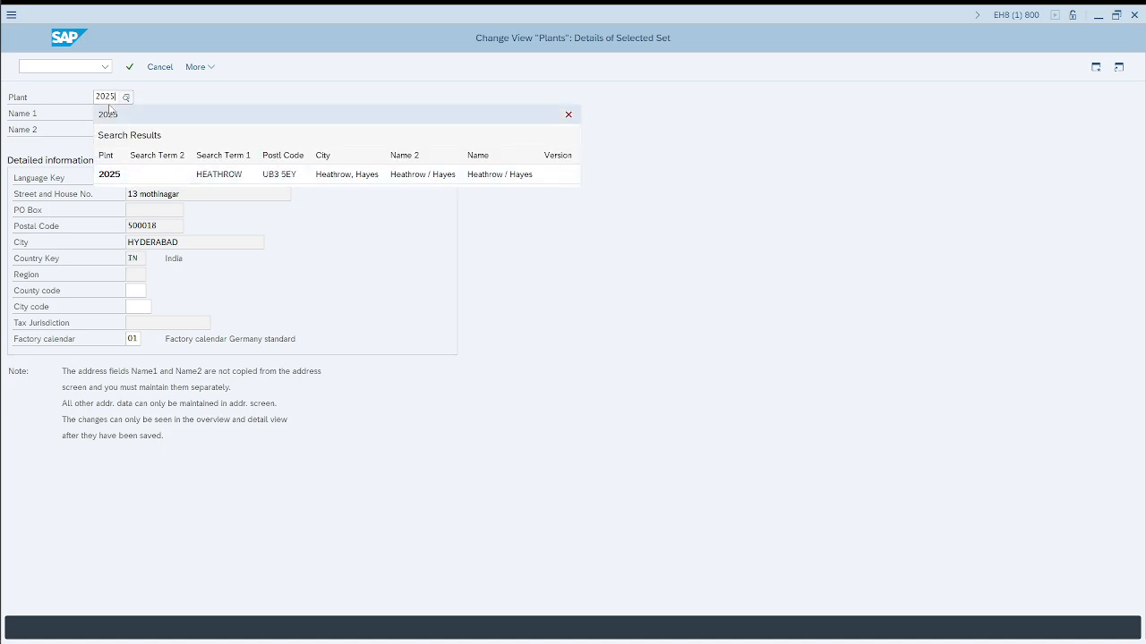
pyautogui.click(141, 109)
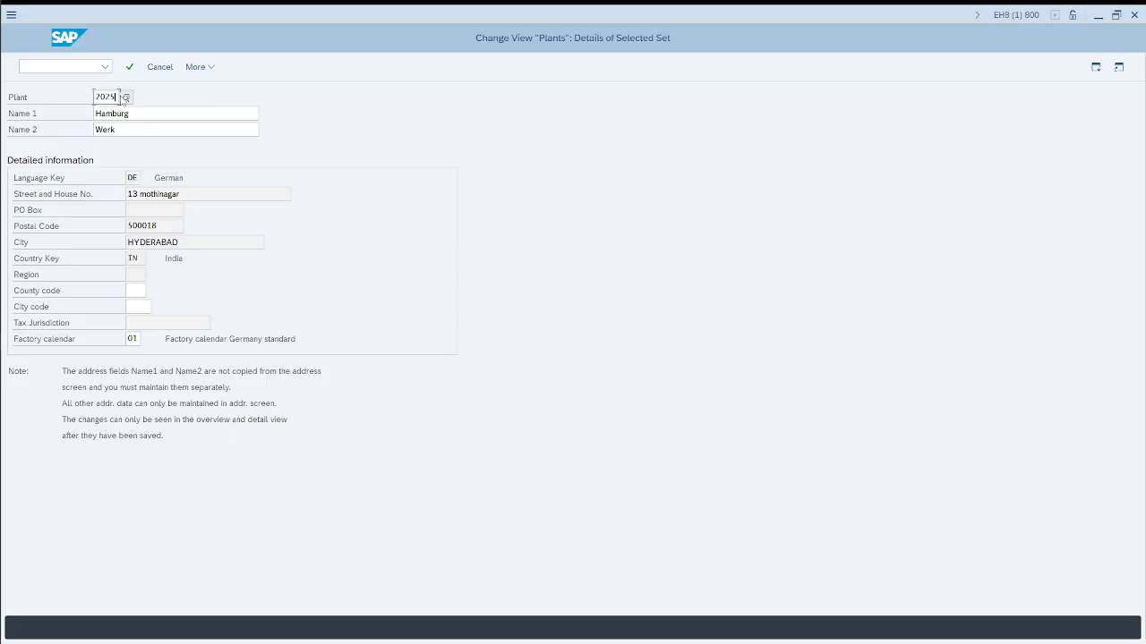
# Set the code of the copied plant to 1225
pyautogui.press('BackSpace')
pyautogui.press('BackSpace')
pyautogui.press('BackSpace')
pyautogui.press('BackSpace')
pyautogui.write('1225')
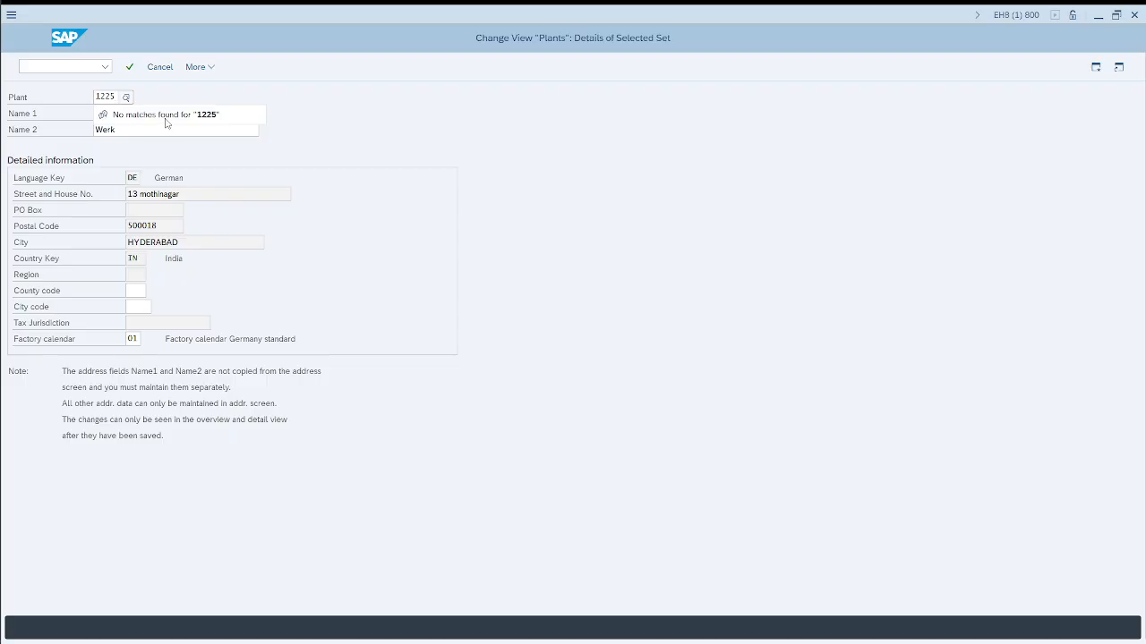
pyautogui.click(441, 115)
# Set the plant's Name 1 to "Hamburg Test" and Name 2 to "Werks", and proceed to its address
pyautogui.click(170, 115)
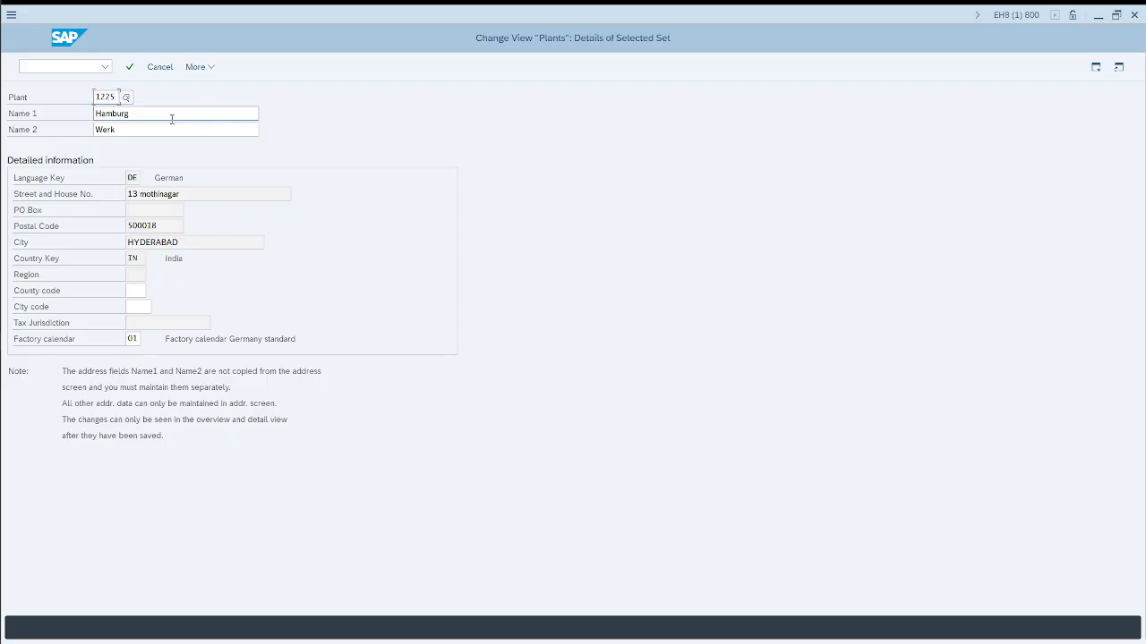
pyautogui.write('Test')
pyautogui.press('Tab')
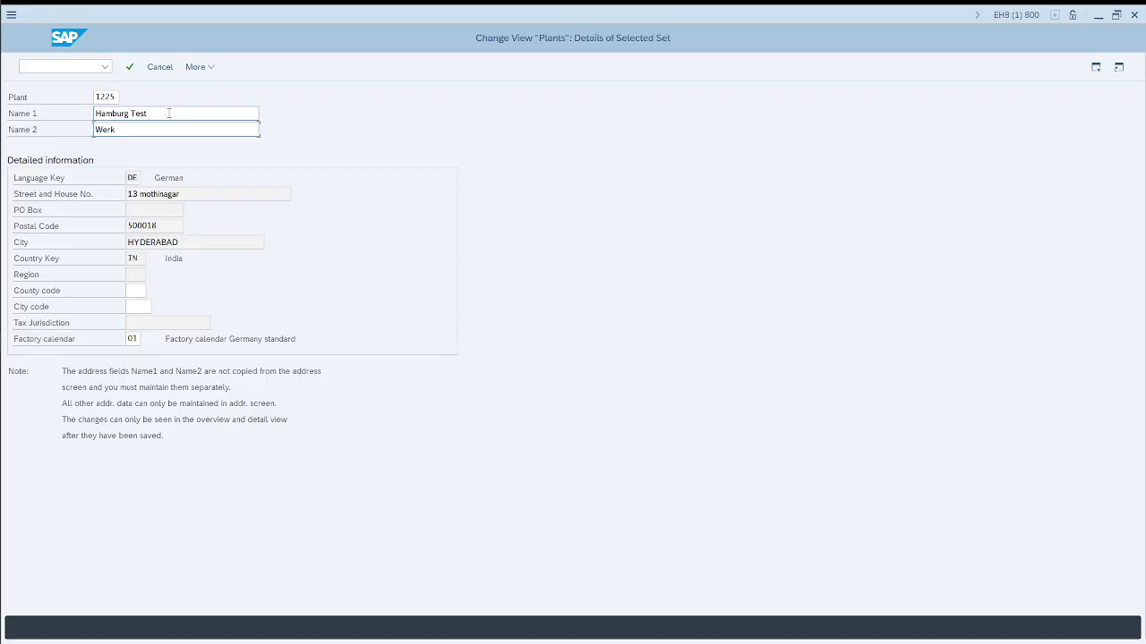
pyautogui.write('s')
pyautogui.press('Return')
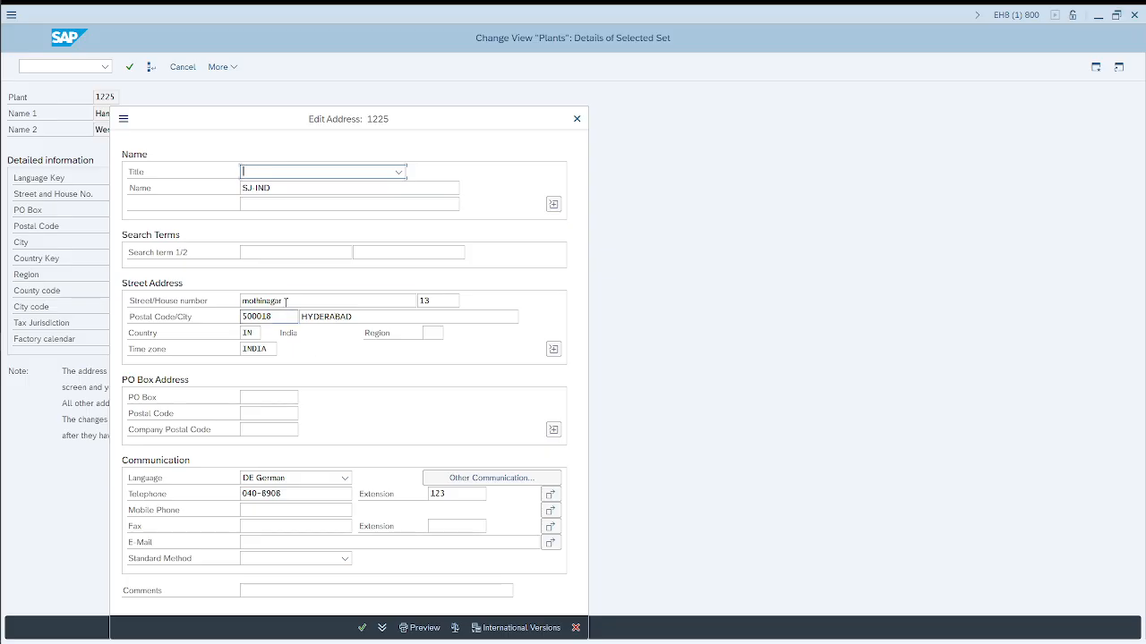
# Replace the street in plant 1225's address with Chennai
pyautogui.moveTo(286, 302); pyautogui.dragTo(233, 296)
pyautogui.write('Chennai')
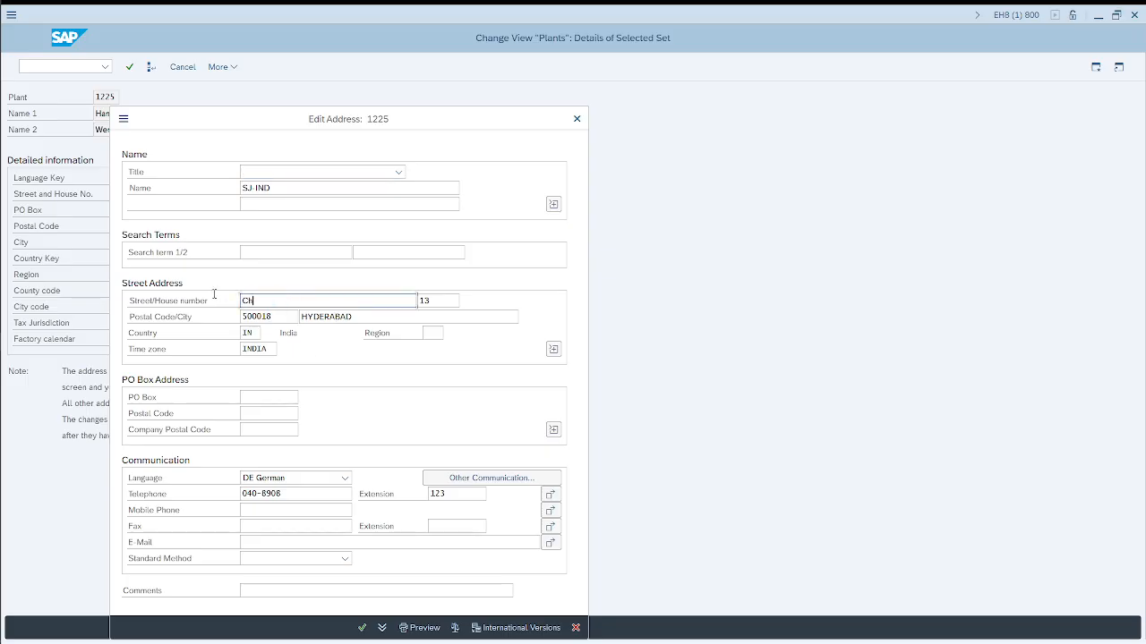
pyautogui.press('Tab')
pyautogui.press('Tab')
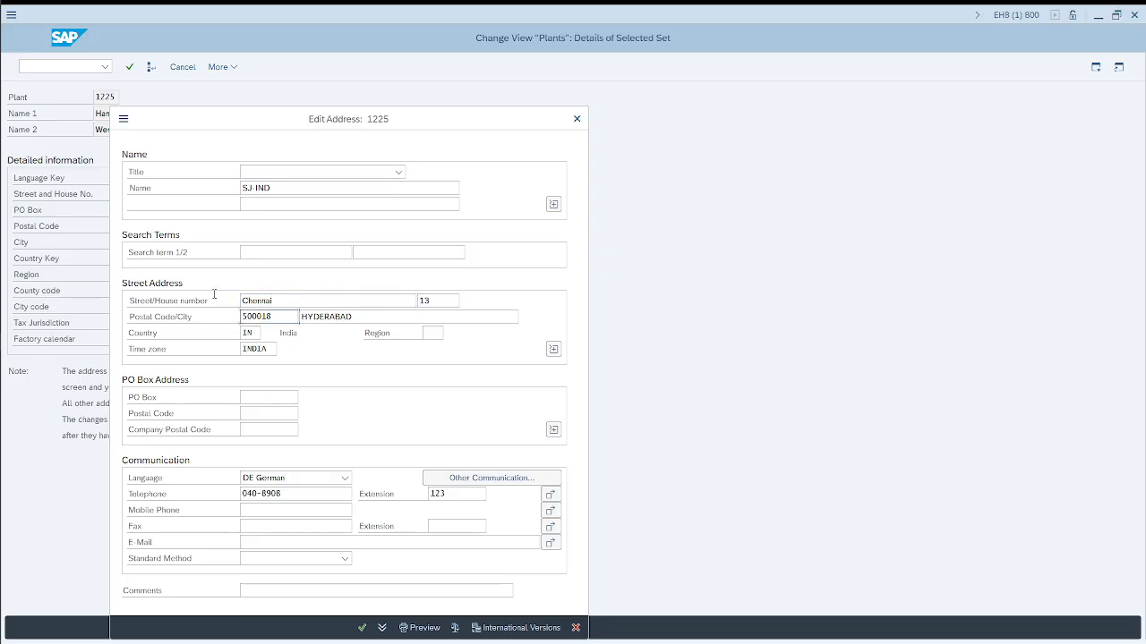
# Set the plant address's postal code to 60018 and its city to Chennai, and submit the address
pyautogui.press('Delete')
pyautogui.press('Delete')
pyautogui.write('6')
pyautogui.press('Tab')
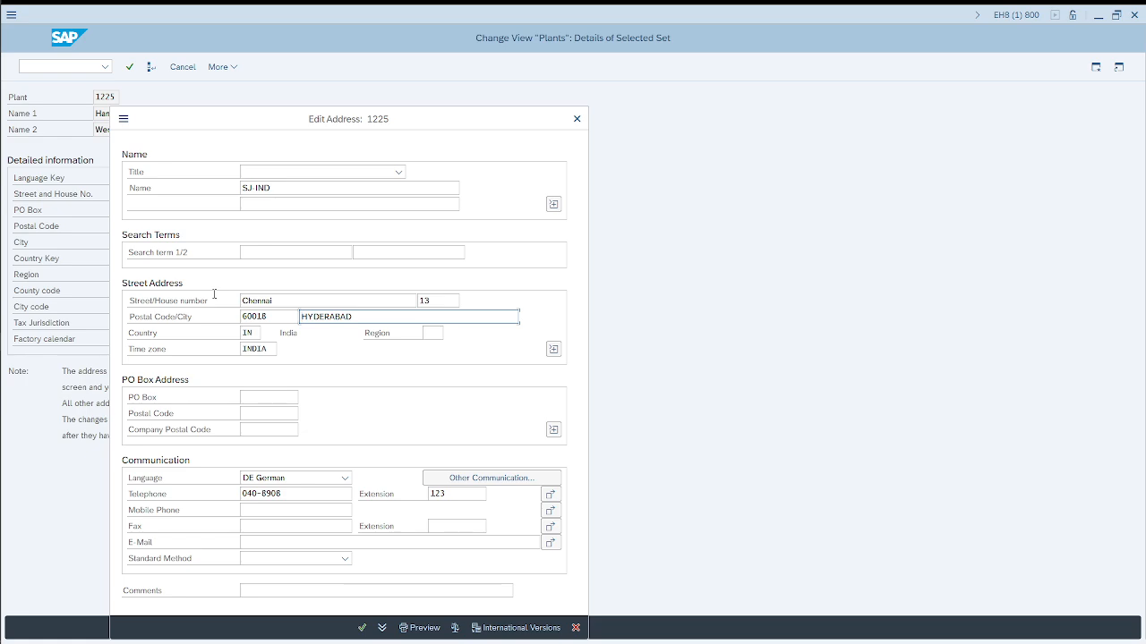
pyautogui.hotkey('shift', 'End')
pyautogui.write('Chennai')
pyautogui.press('Tab')
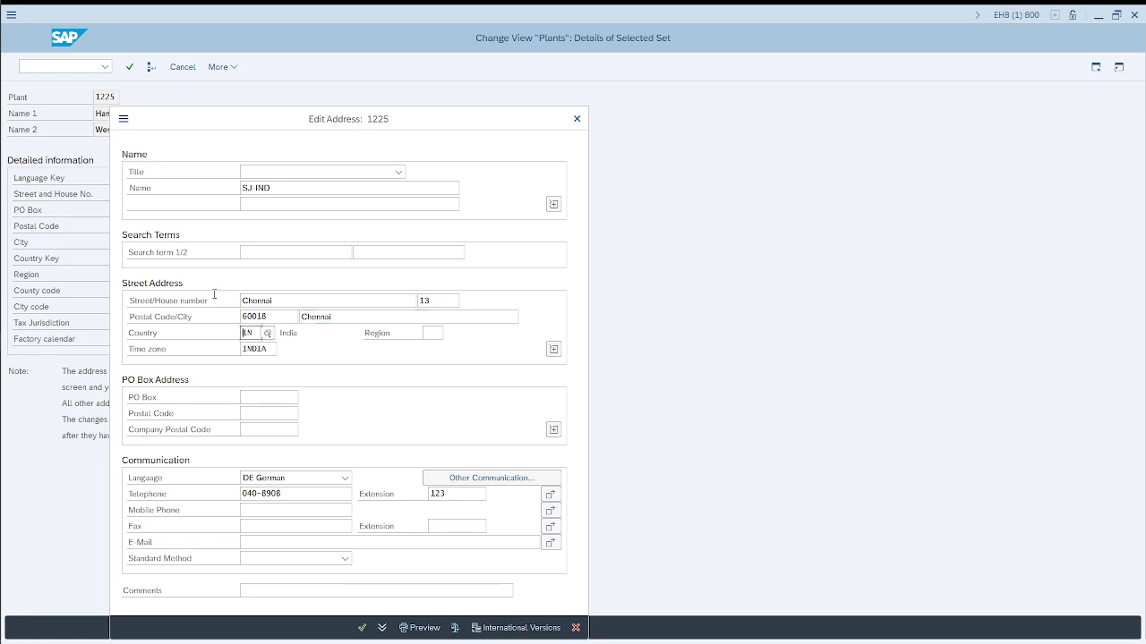
pyautogui.press('Tab')
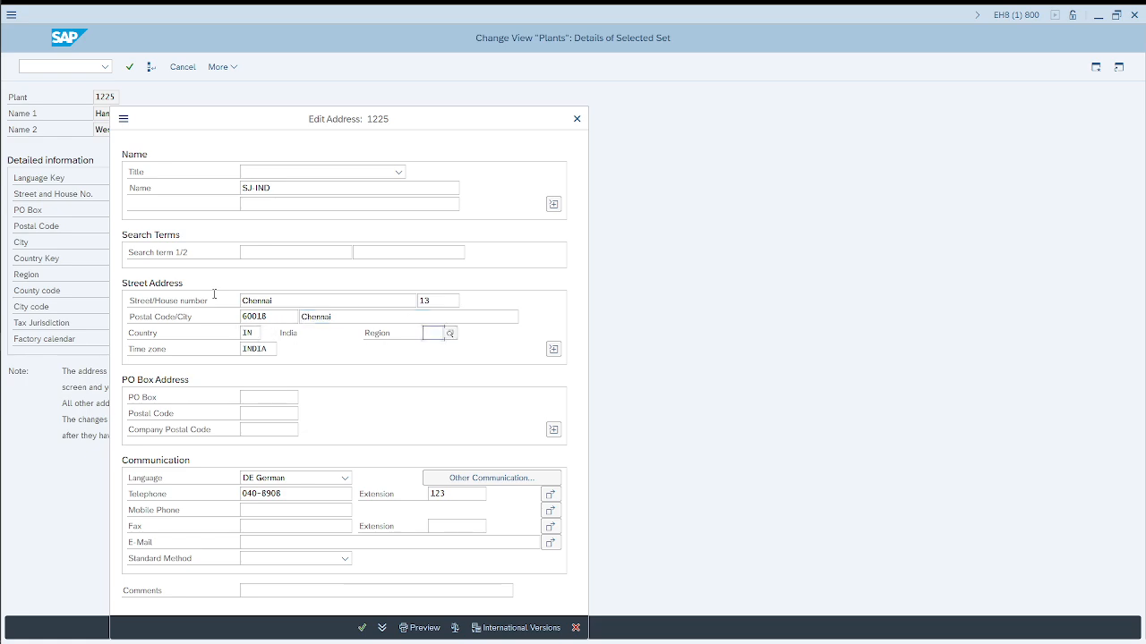
pyautogui.click(363, 628)
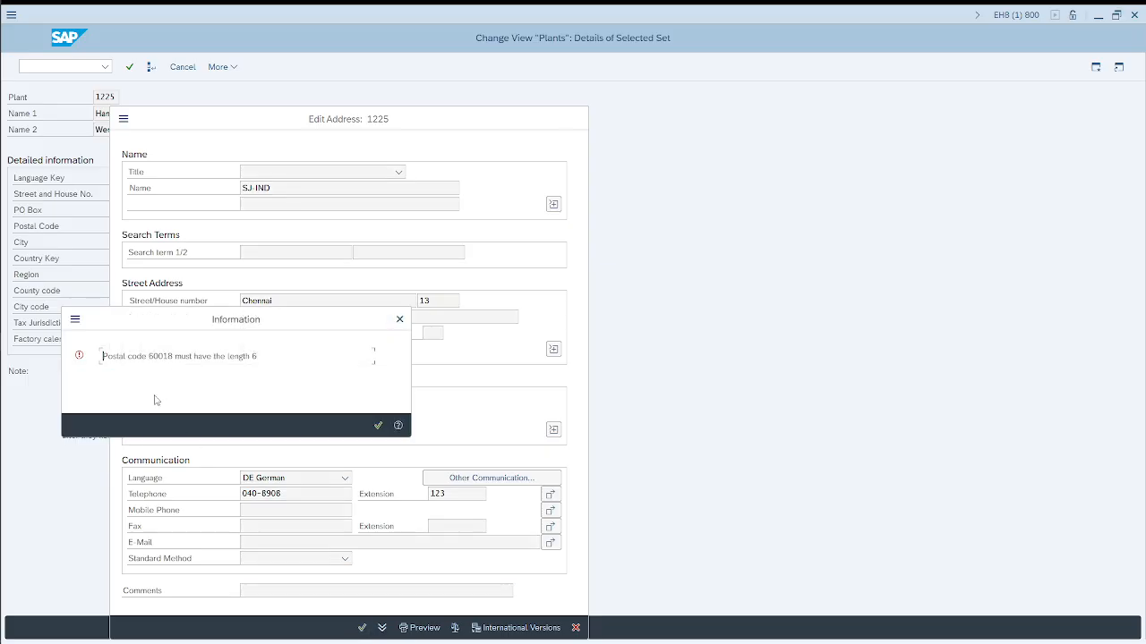
# Correct the plant address's postal code to 600002 and confirm the address
pyautogui.click(378, 425)
pyautogui.click(253, 317)
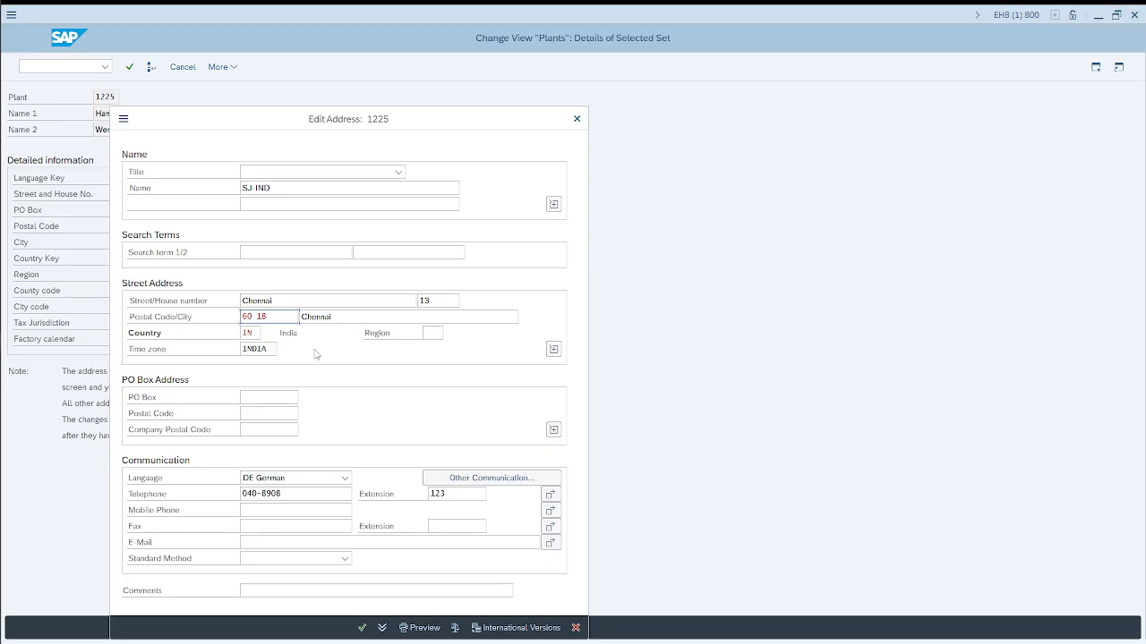
pyautogui.press('BackSpace')
pyautogui.write('002')
pyautogui.click(362, 628)
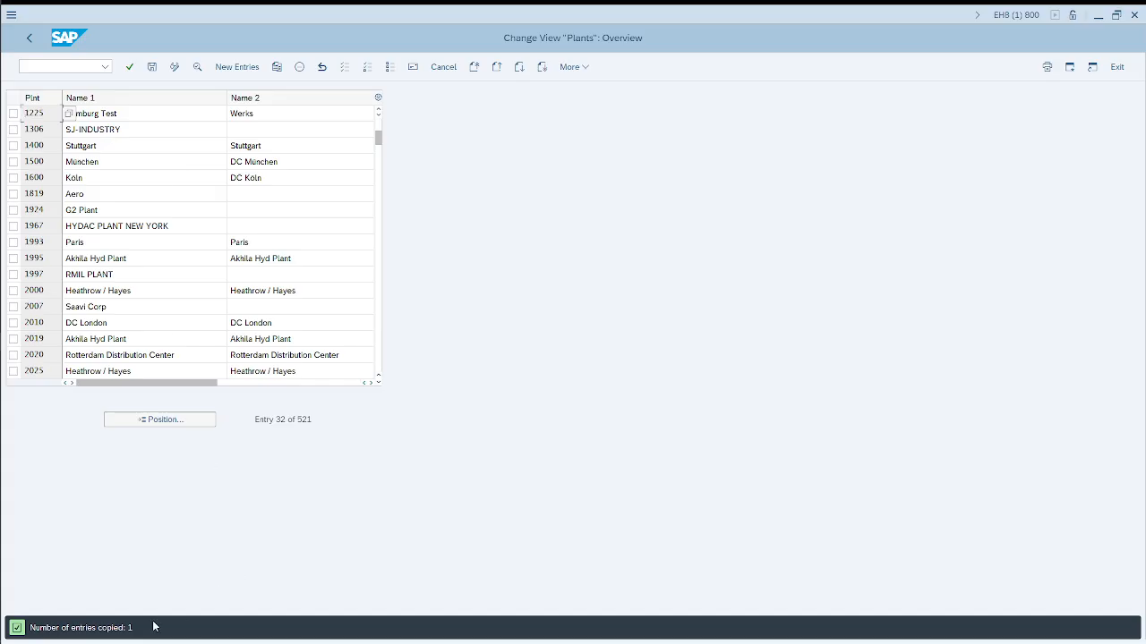
# Save new plant 1225 under the customizing request described as Testing, and leave the Plants overview
pyautogui.doubleClick(34, 112)
pyautogui.click(152, 67)
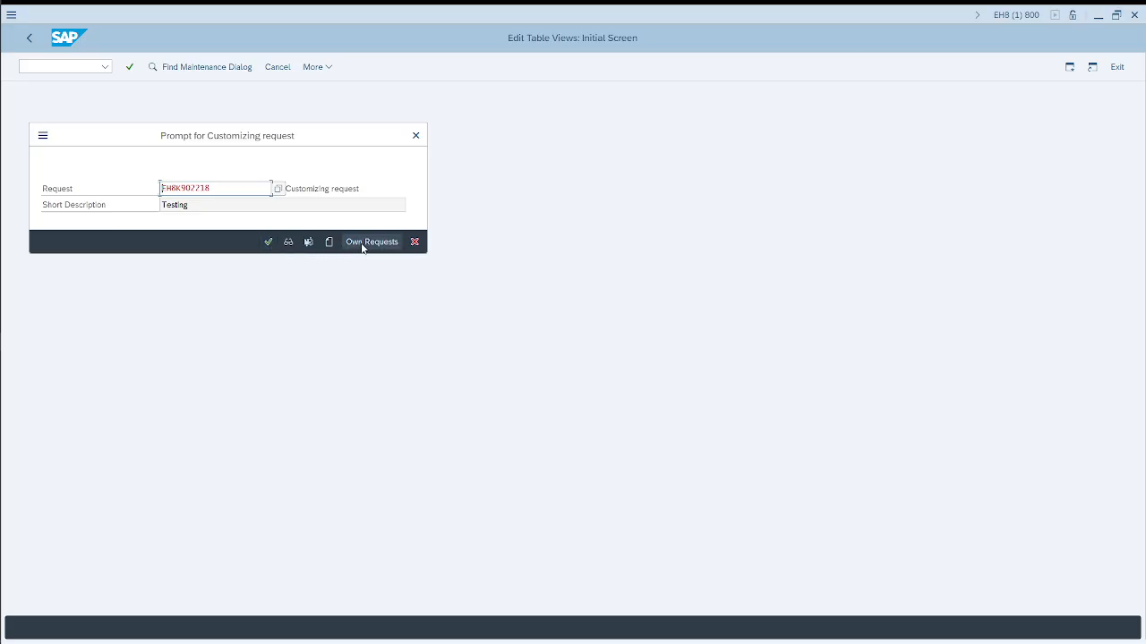
pyautogui.click(267, 241)
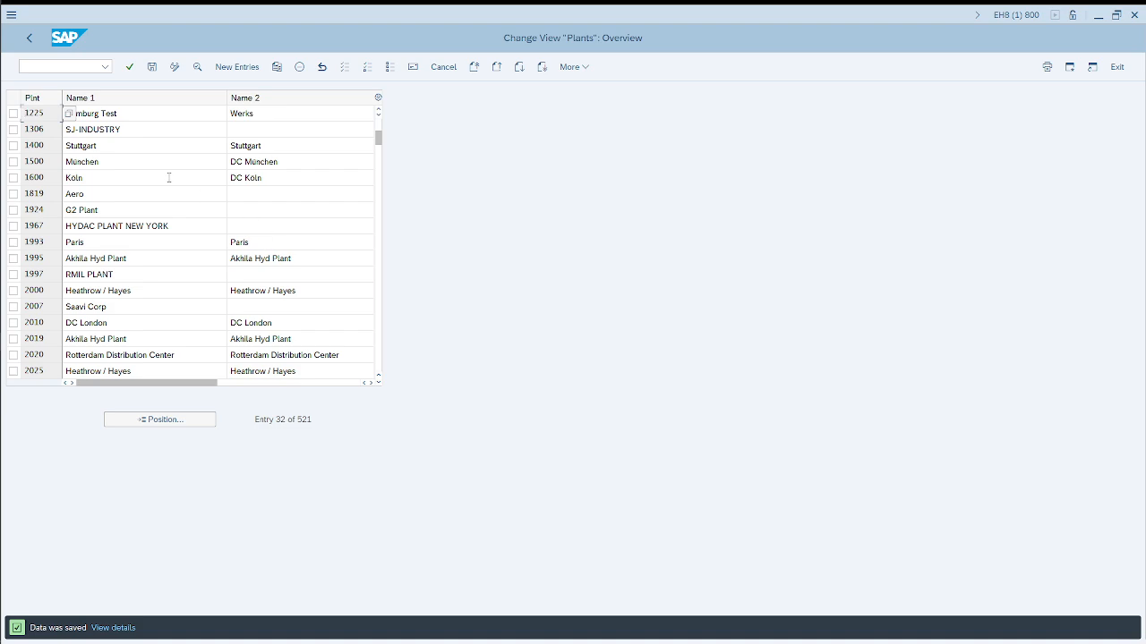
pyautogui.click(28, 38)
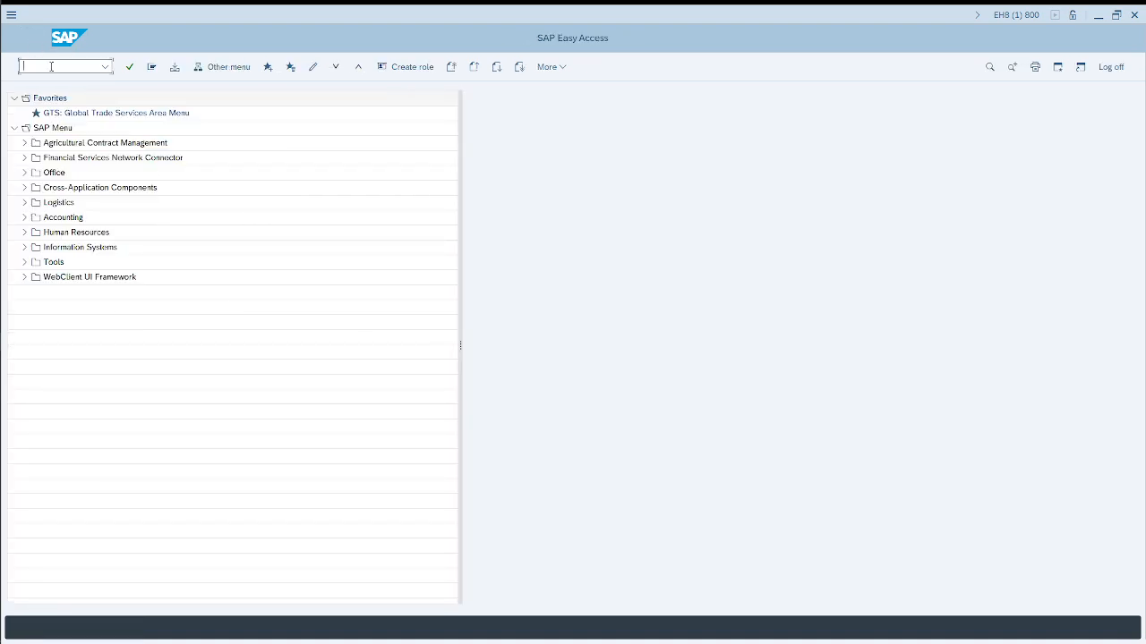
# Load the selection criteria of table T001W in General Table Display using transaction SE16N
pyautogui.write('se16n')
pyautogui.press('Return')
pyautogui.write('t001we')
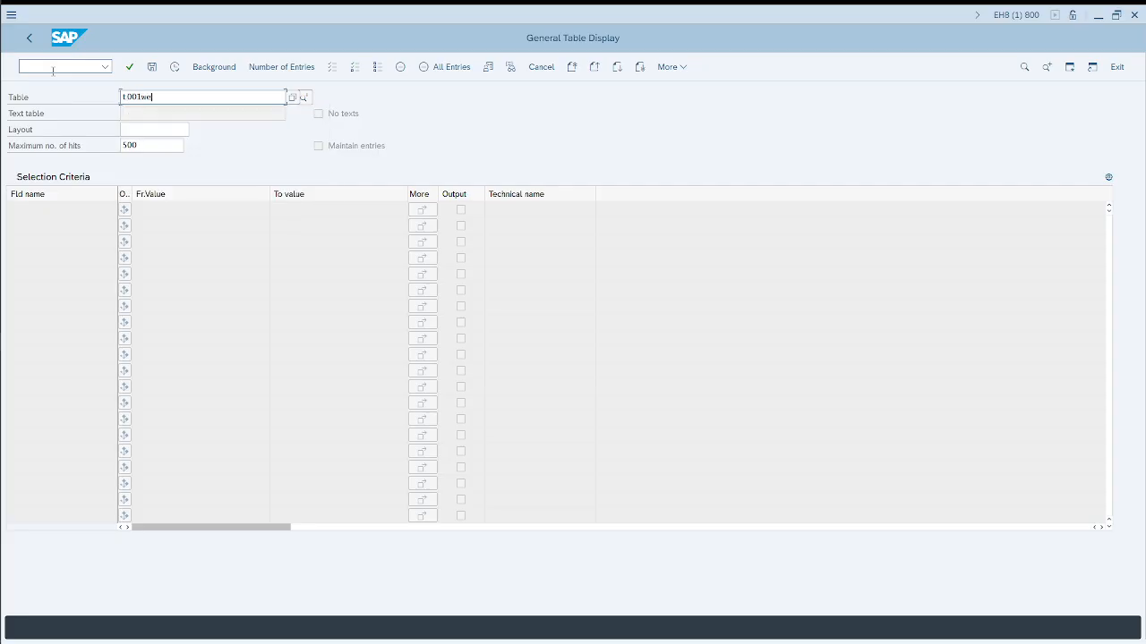
pyautogui.press('BackSpace')
pyautogui.press('Return')
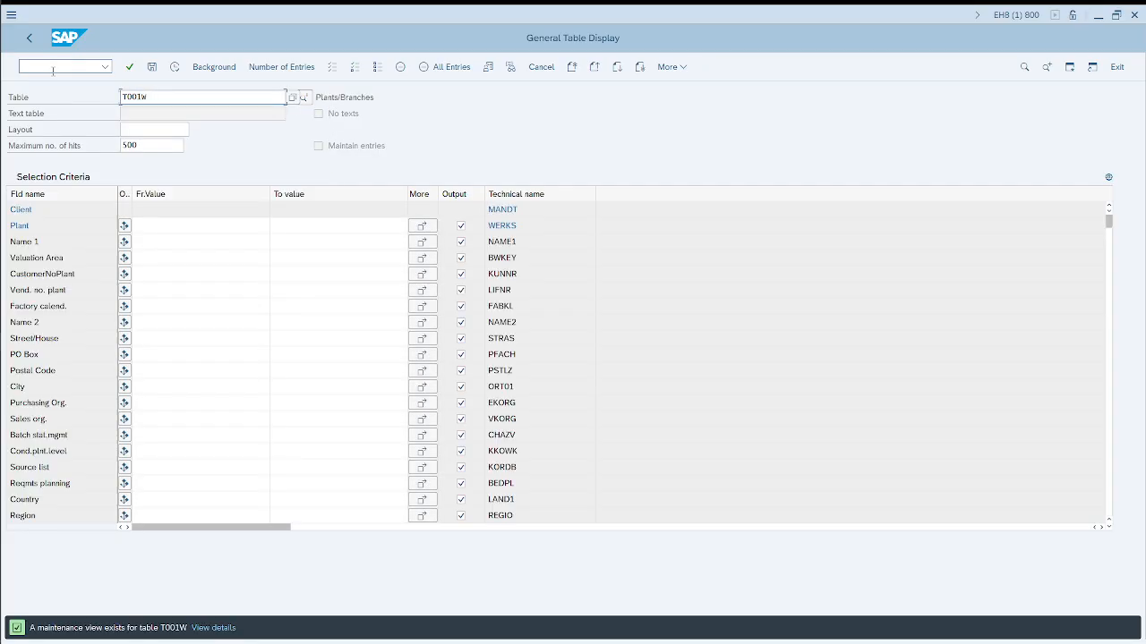
# Display the T001W table entry for plant 1225
pyautogui.click(259, 226)
pyautogui.write('1225')
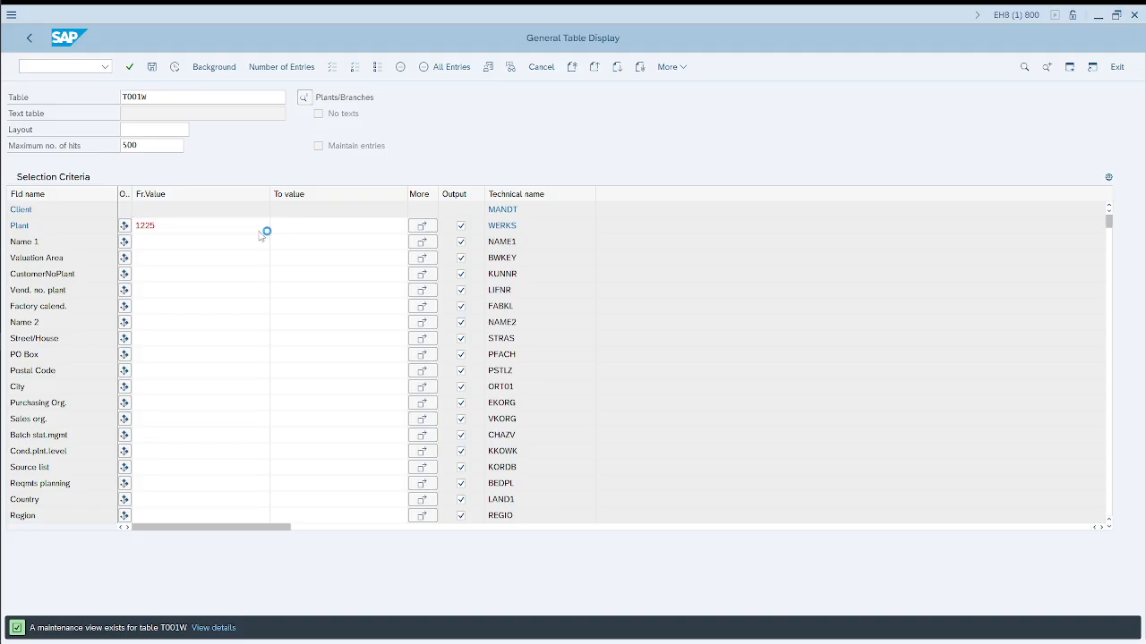
pyautogui.press('F8')
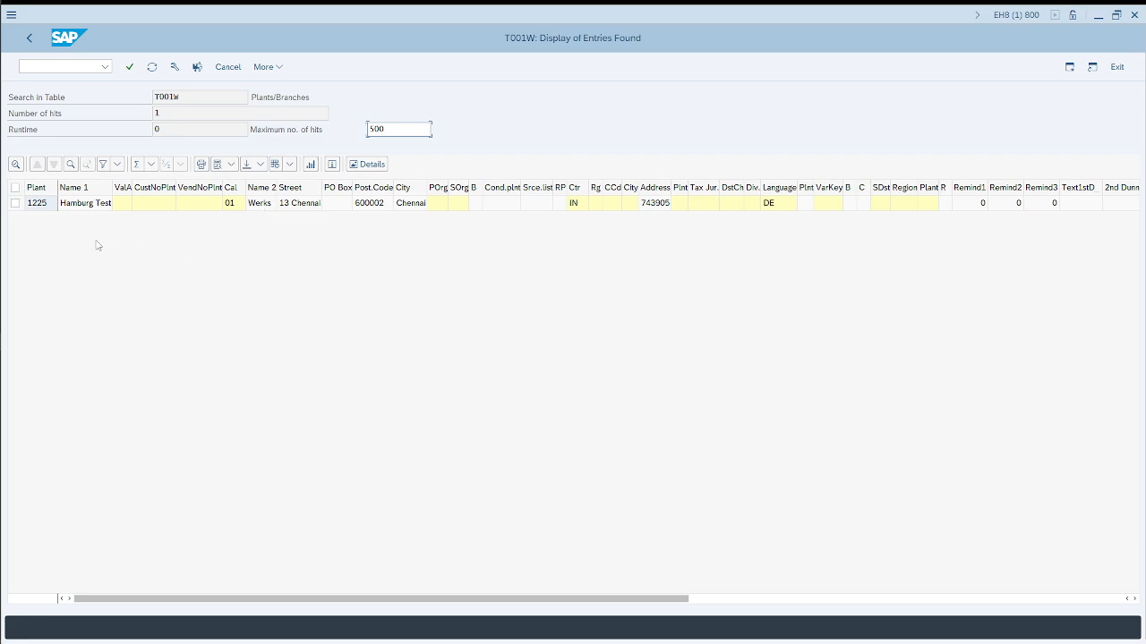
pyautogui.click(37, 208)
# Switch to the NSP SAP session and open the SAP Reference IMG through transaction SPRO
pyautogui.hotkey('alt', 'Tab')
pyautogui.hotkey('alt', 'Tab')
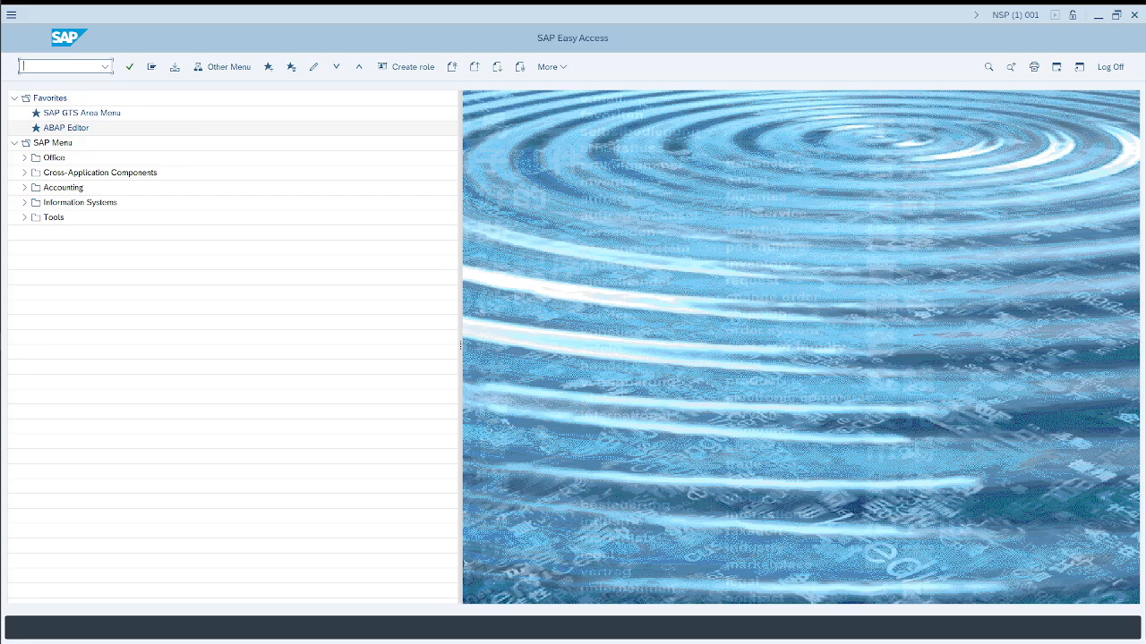
pyautogui.write('spro')
pyautogui.press('Return')
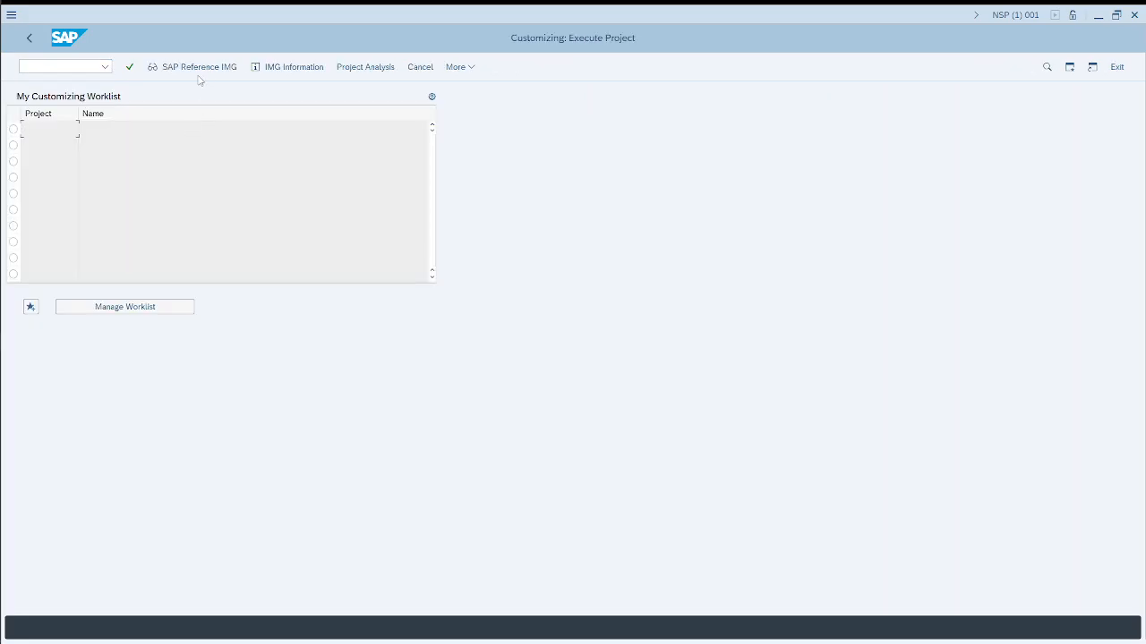
pyautogui.click(198, 71)
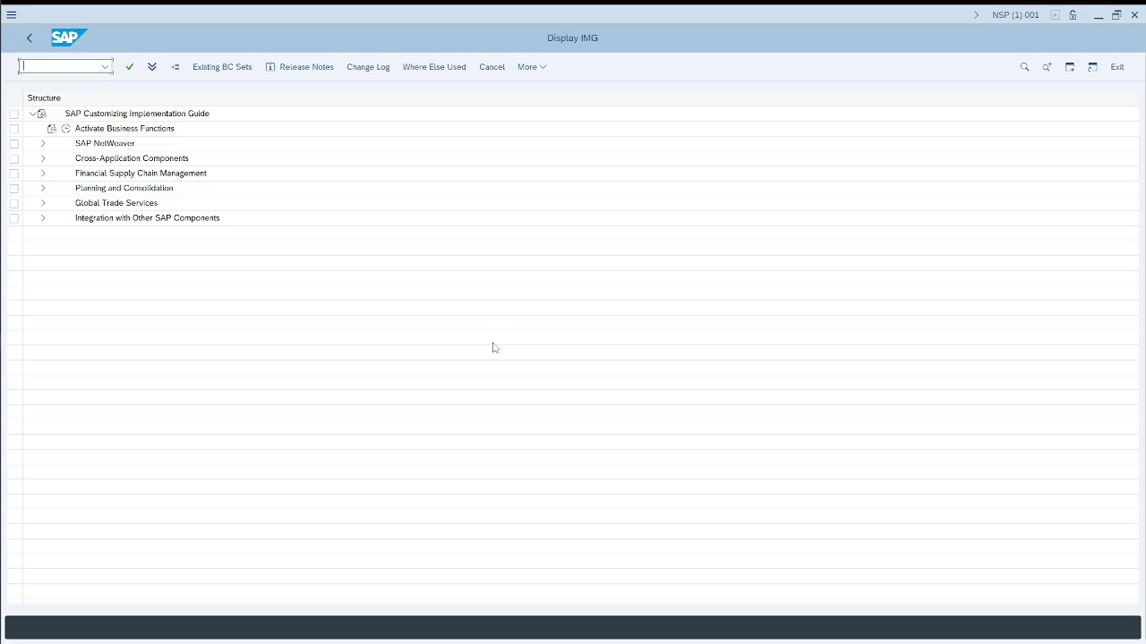
# Open Assign Plant at Feeder System Group Level under Global Trade Services, General Settings, Organizational Structure, in the assignment of feeder system units to legal unit
pyautogui.click(43, 204)
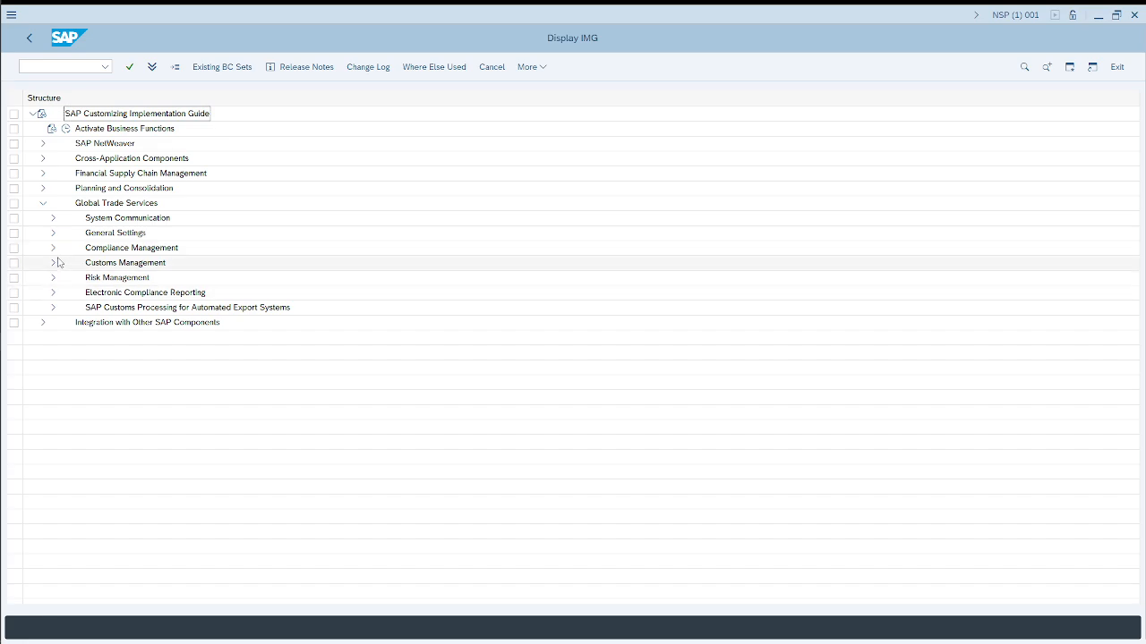
pyautogui.click(53, 233)
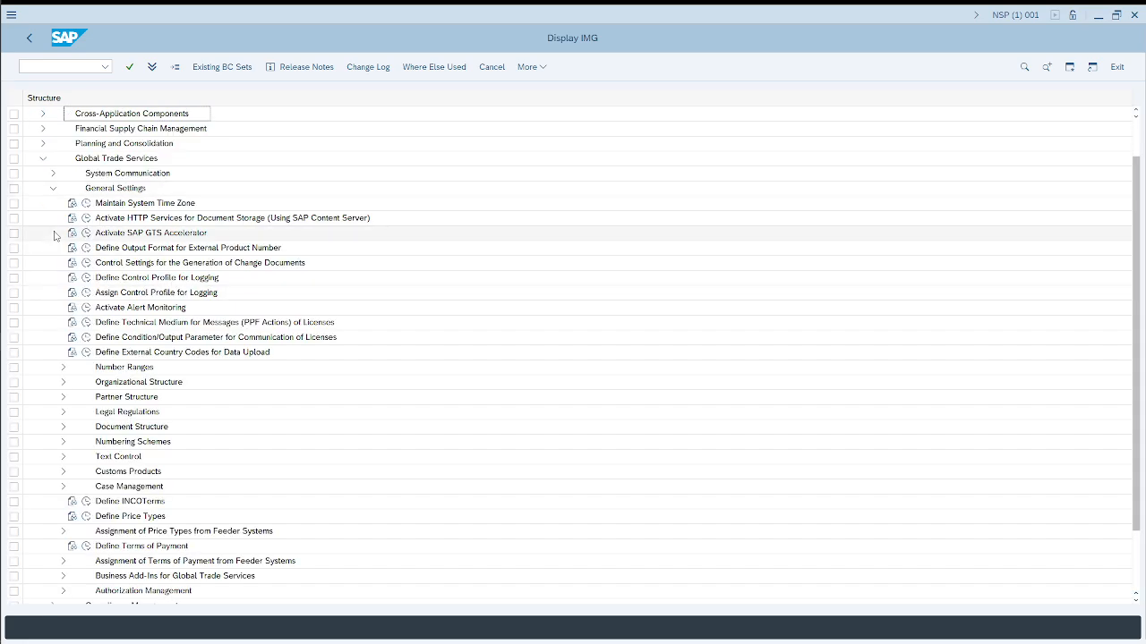
pyautogui.click(62, 382)
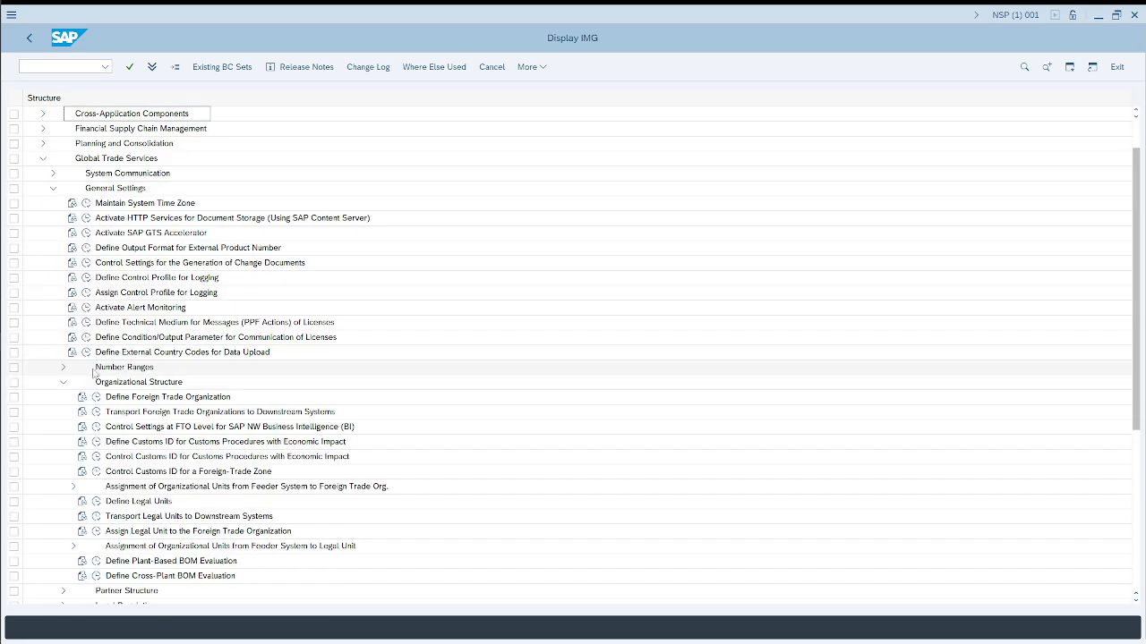
pyautogui.click(74, 545)
pyautogui.scroll(-2, 170, 479)
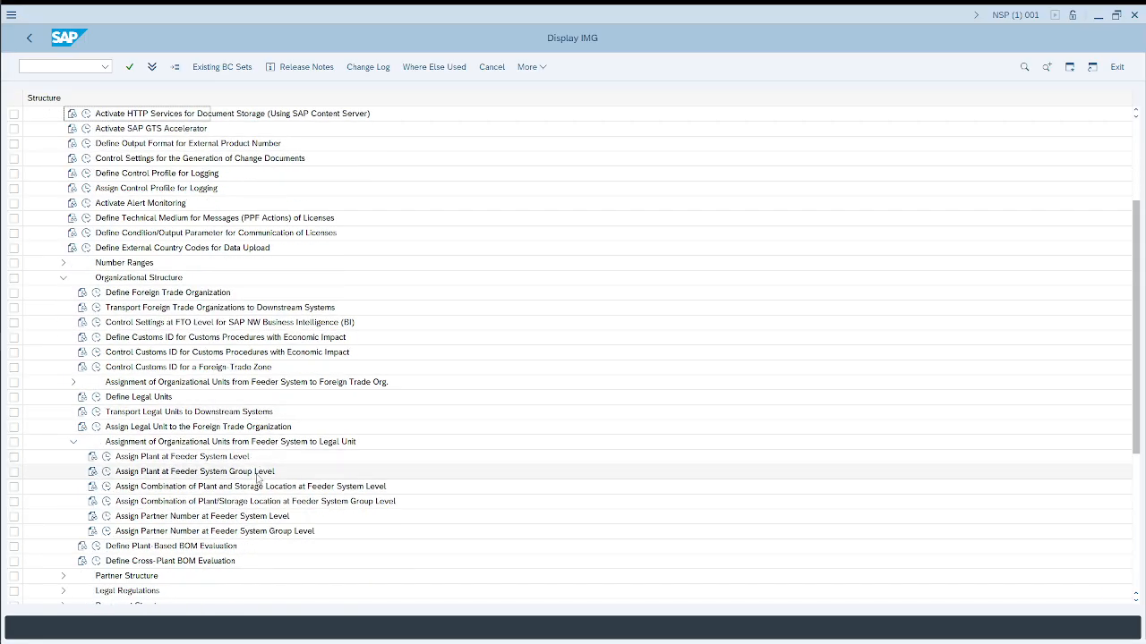
pyautogui.click(106, 472)
pyautogui.click(106, 472)
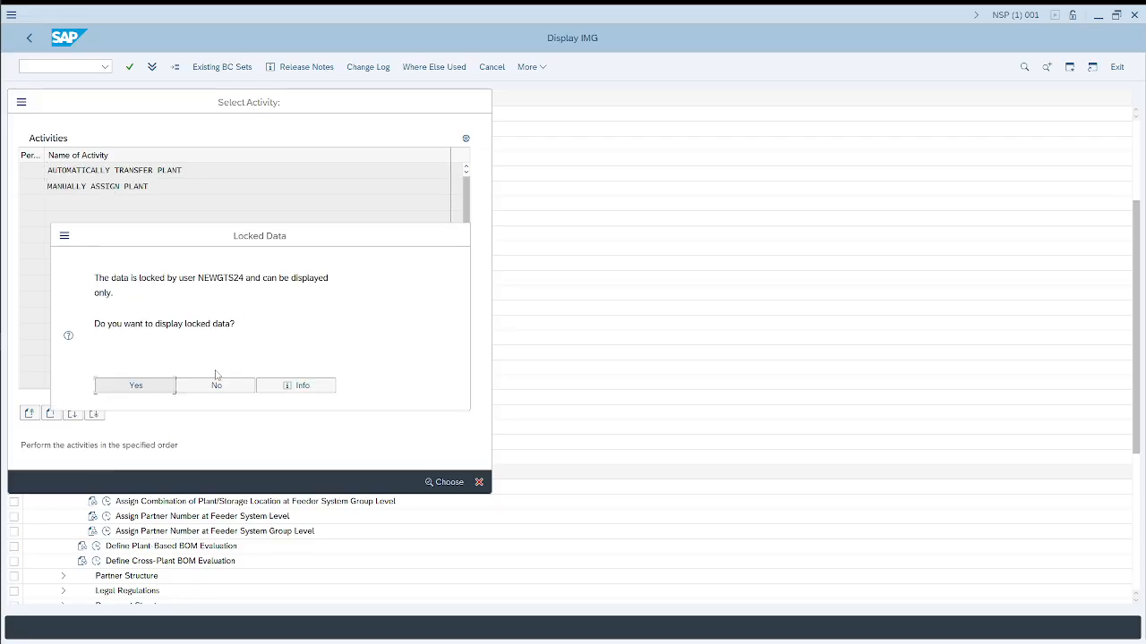
# Leave the T001W table display in the EH8 session and return to the NSP session
pyautogui.hotkey('alt', 'Tab')
pyautogui.press('F3')
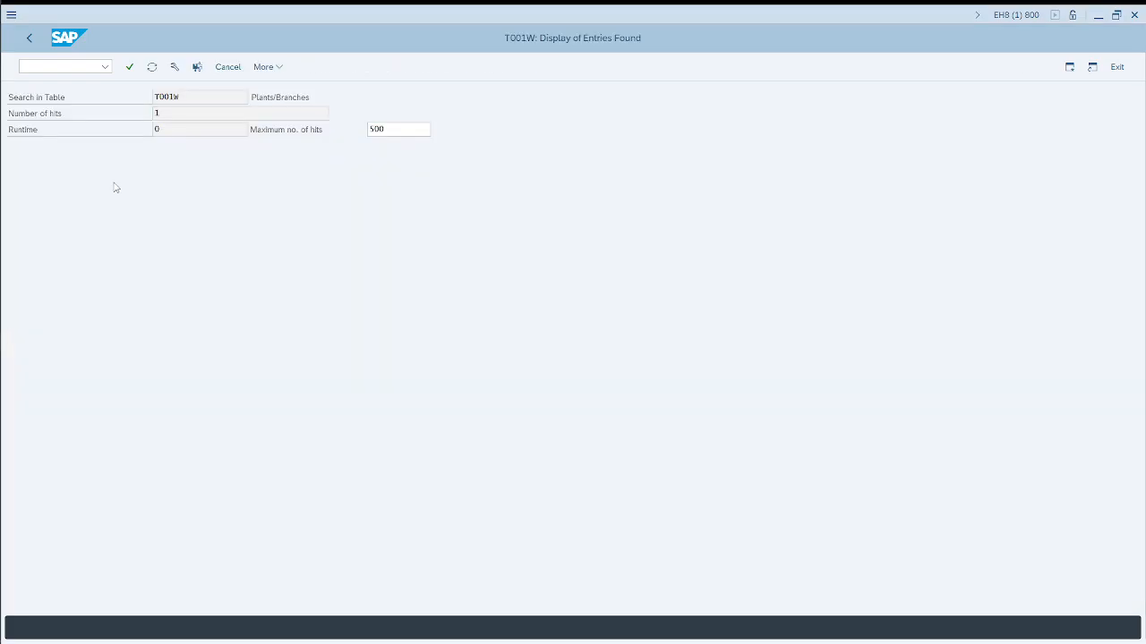
pyautogui.press('F3')
pyautogui.hotkey('alt', 'Tab')
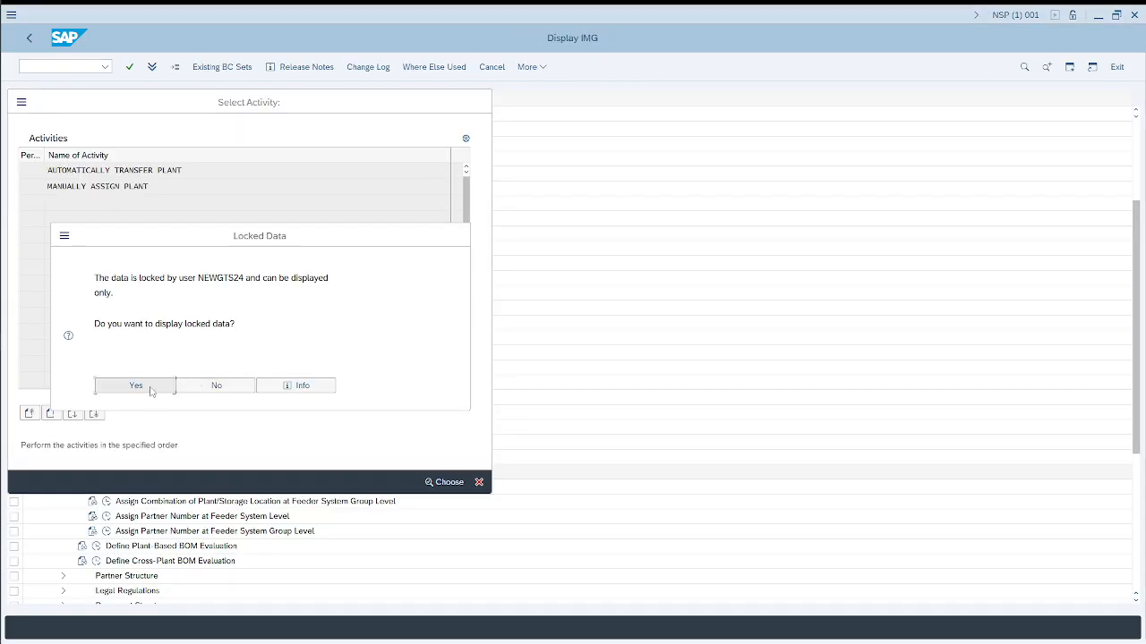
# Open the Manually Assign Plant activity and accept displaying its locked data
pyautogui.click(205, 391)
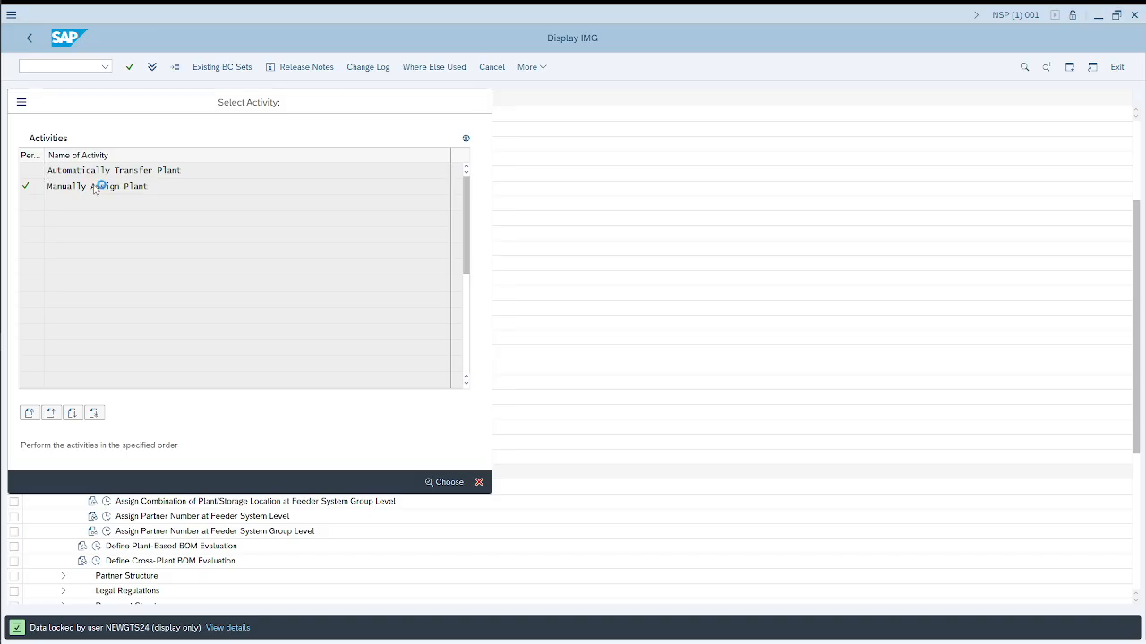
pyautogui.doubleClick(99, 185)
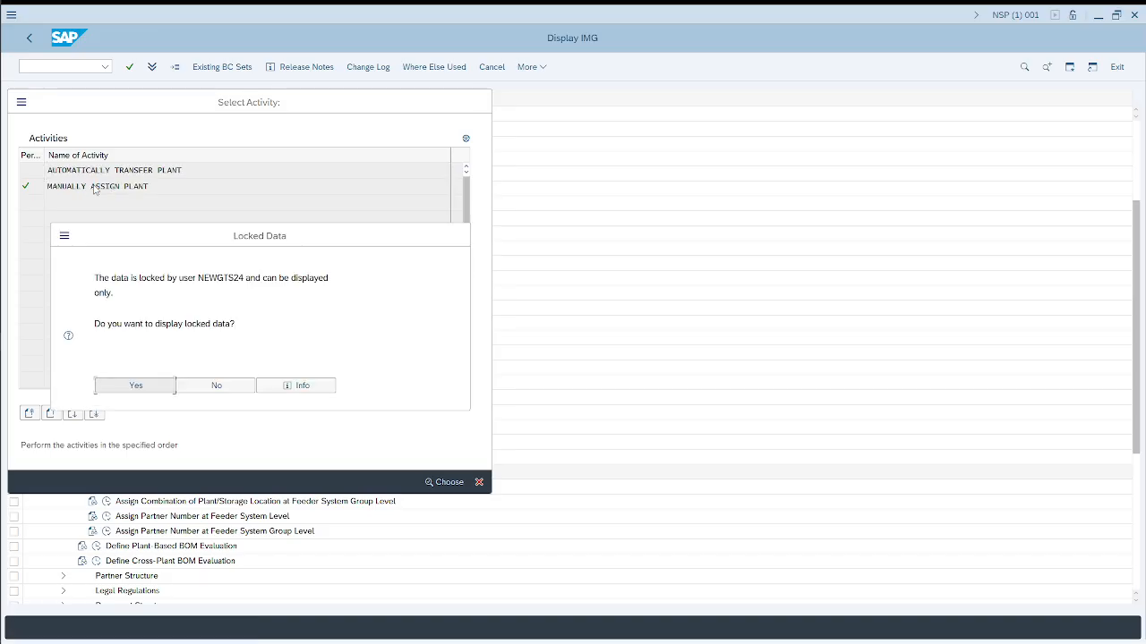
pyautogui.click(139, 390)
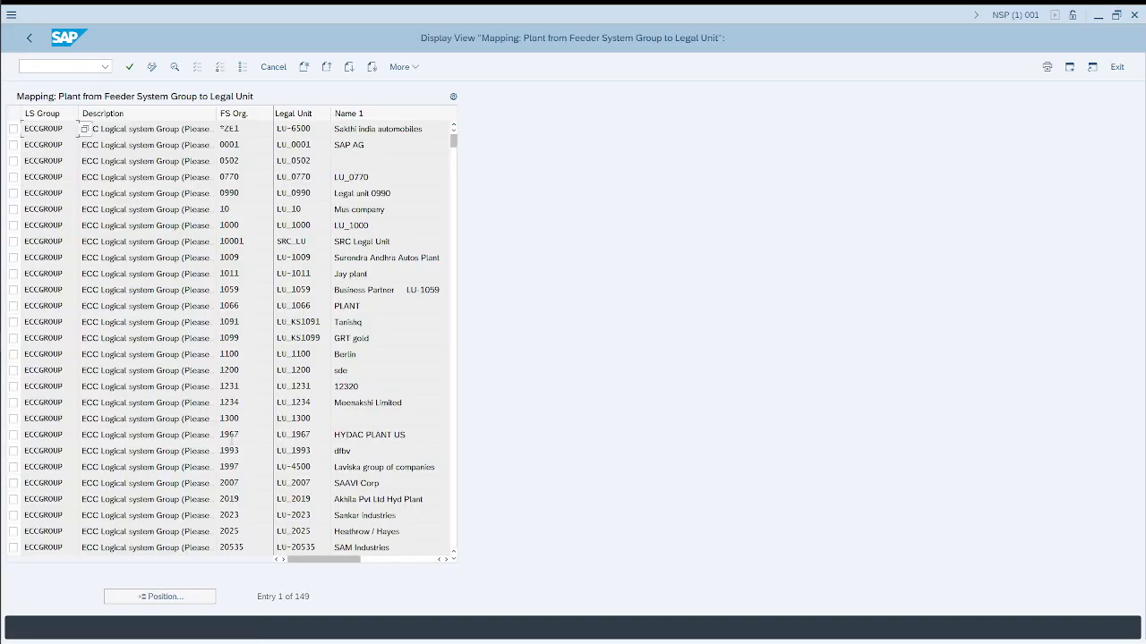
# Position the plant-to-legal-unit mapping at logical system group ECCGROUP and FS organization 1225, and check the neighbouring entries
pyautogui.click(162, 598)
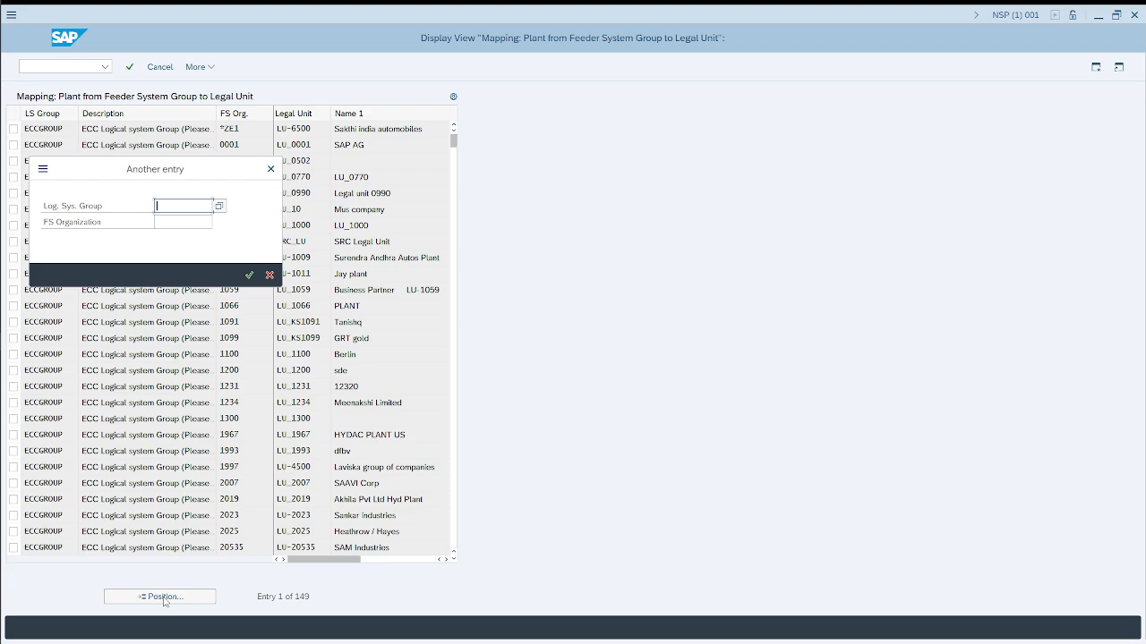
pyautogui.write('e')
pyautogui.press('BackSpace')
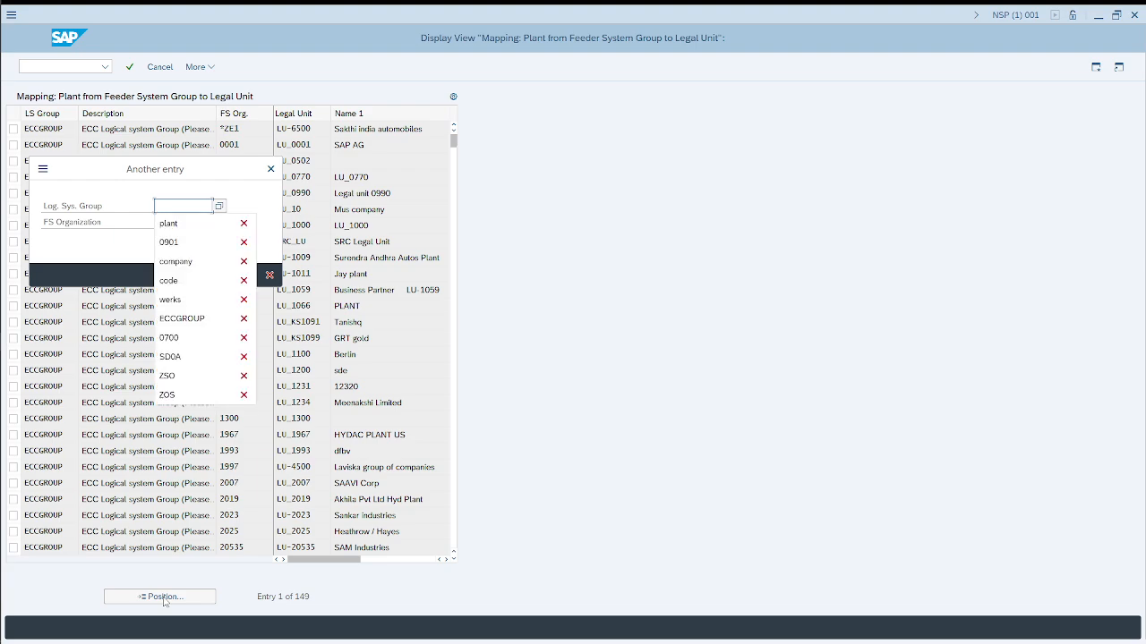
pyautogui.press('Down')
pyautogui.press('Down')
pyautogui.press('Down')
pyautogui.press('Down')
pyautogui.press('Down')
pyautogui.press('Down')
pyautogui.press('Return')
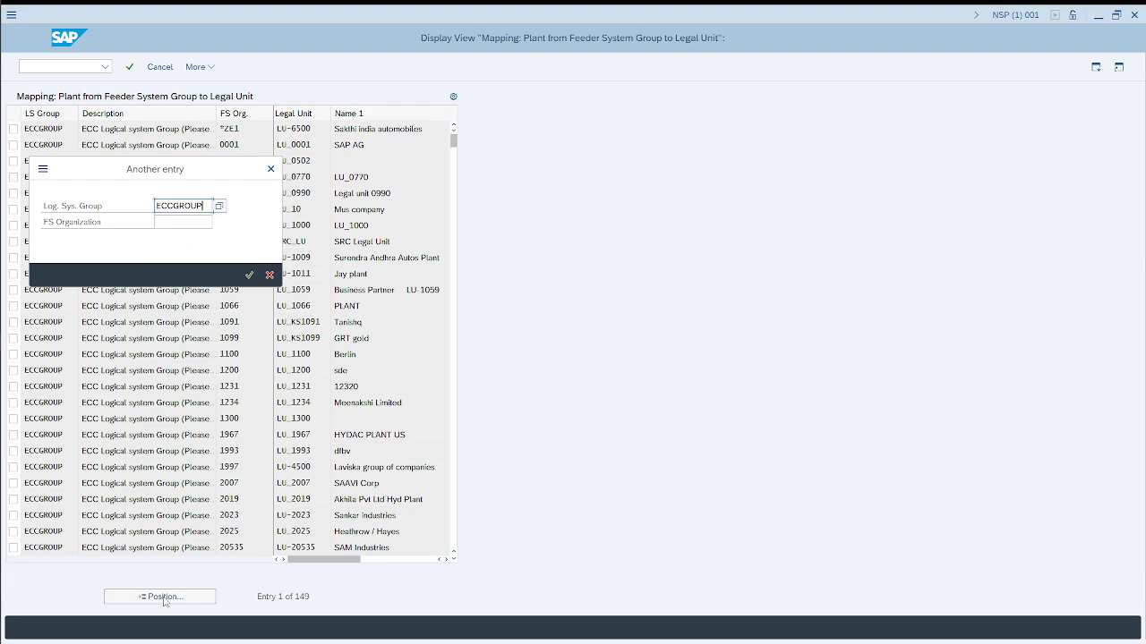
pyautogui.press('Tab')
pyautogui.write('1225')
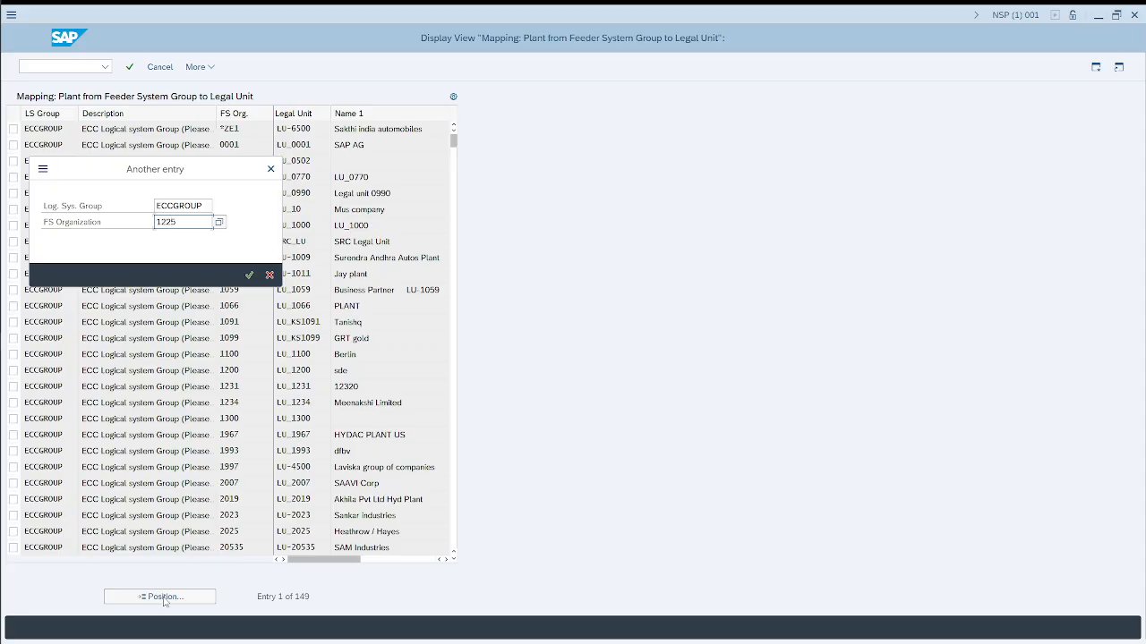
pyautogui.press('Return')
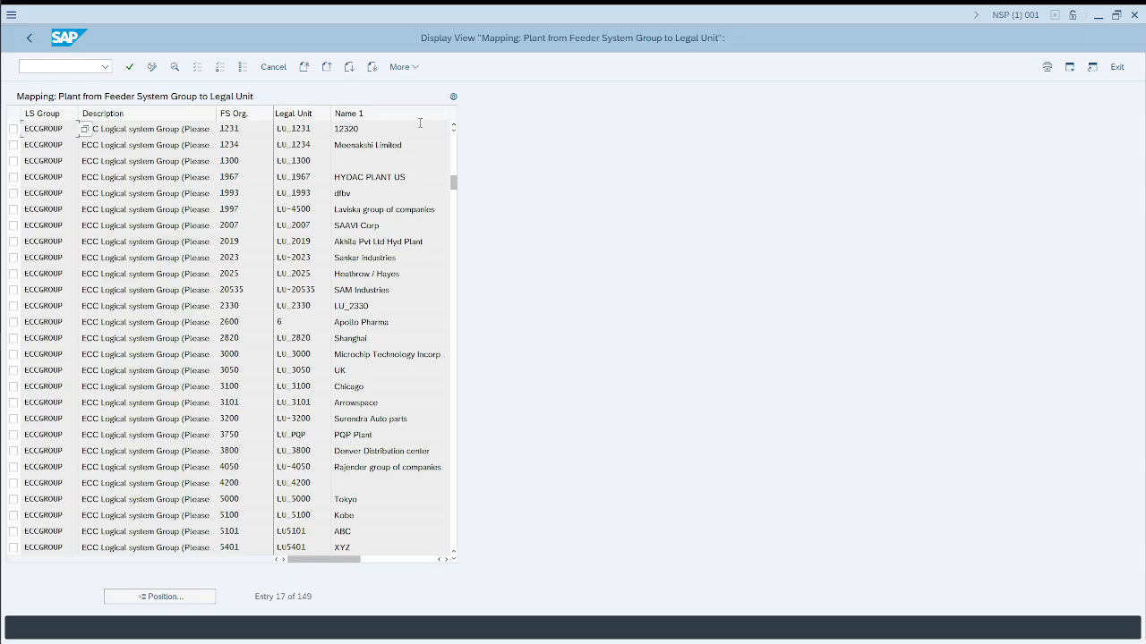
pyautogui.click(454, 126)
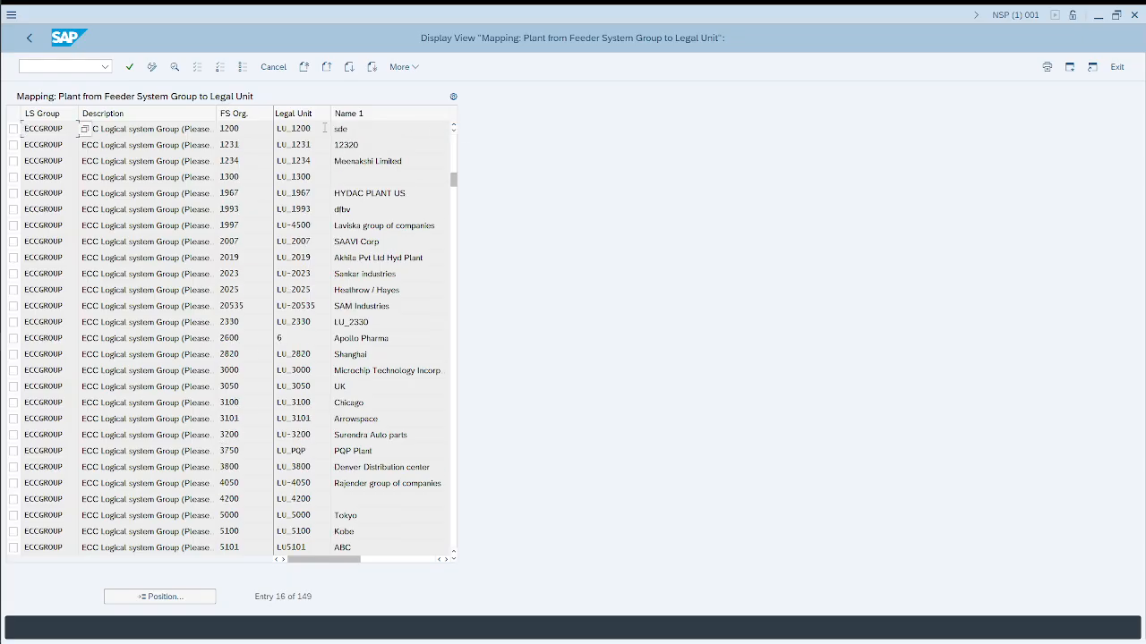
pyautogui.click(251, 134)
pyautogui.click(240, 144)
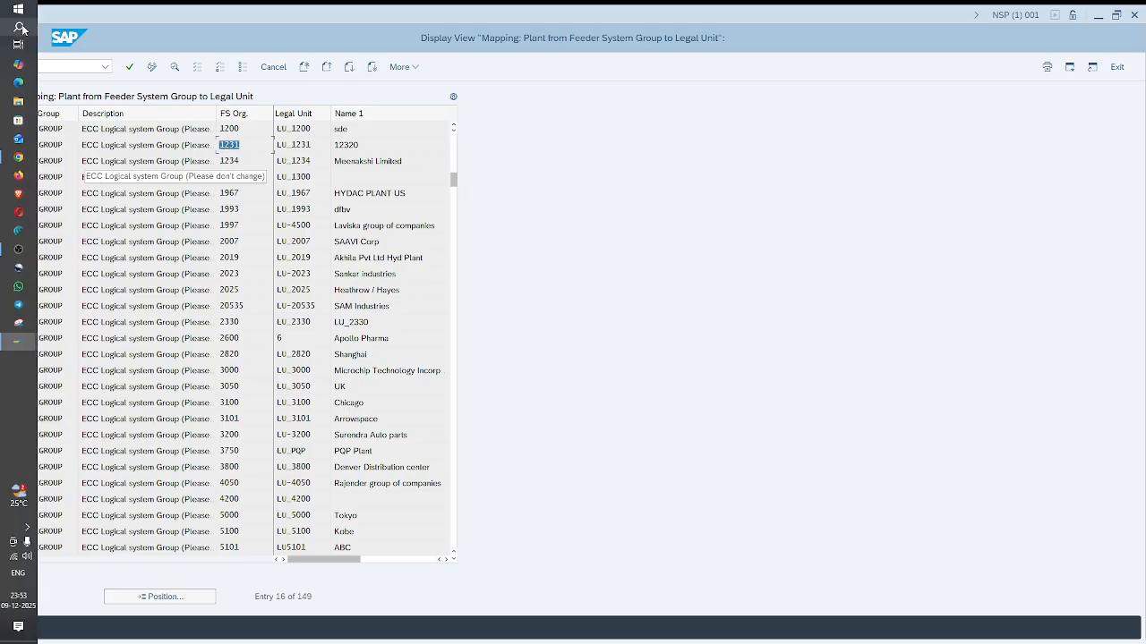
# Leave the plant mapping and its activity selection, and open Define Legal Units under Organizational Structure
pyautogui.click(28, 38)
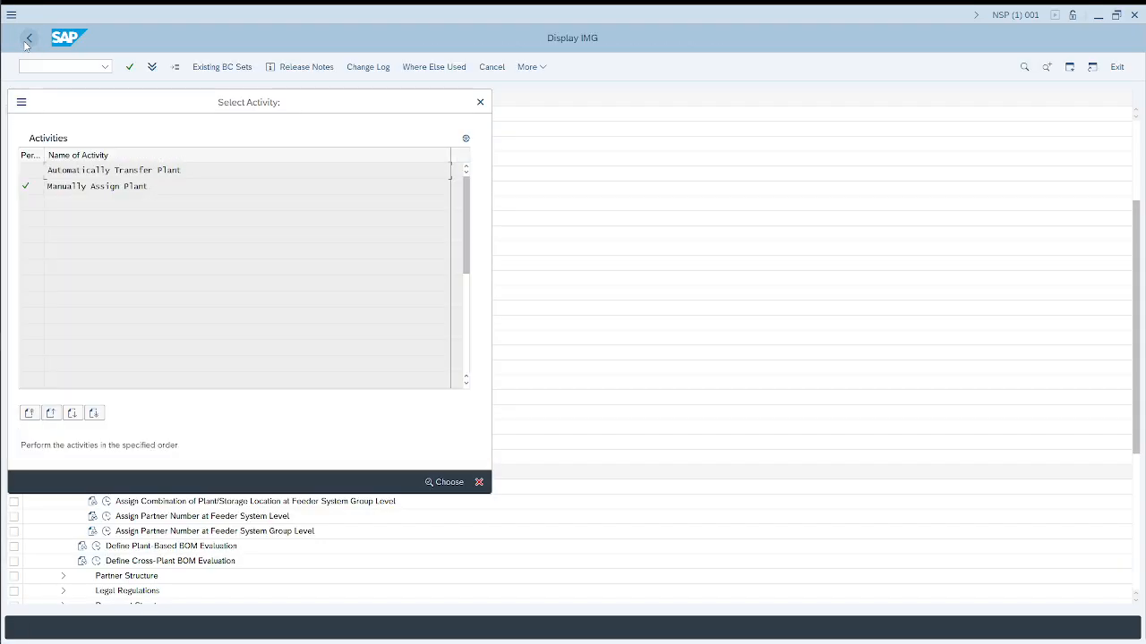
pyautogui.click(481, 103)
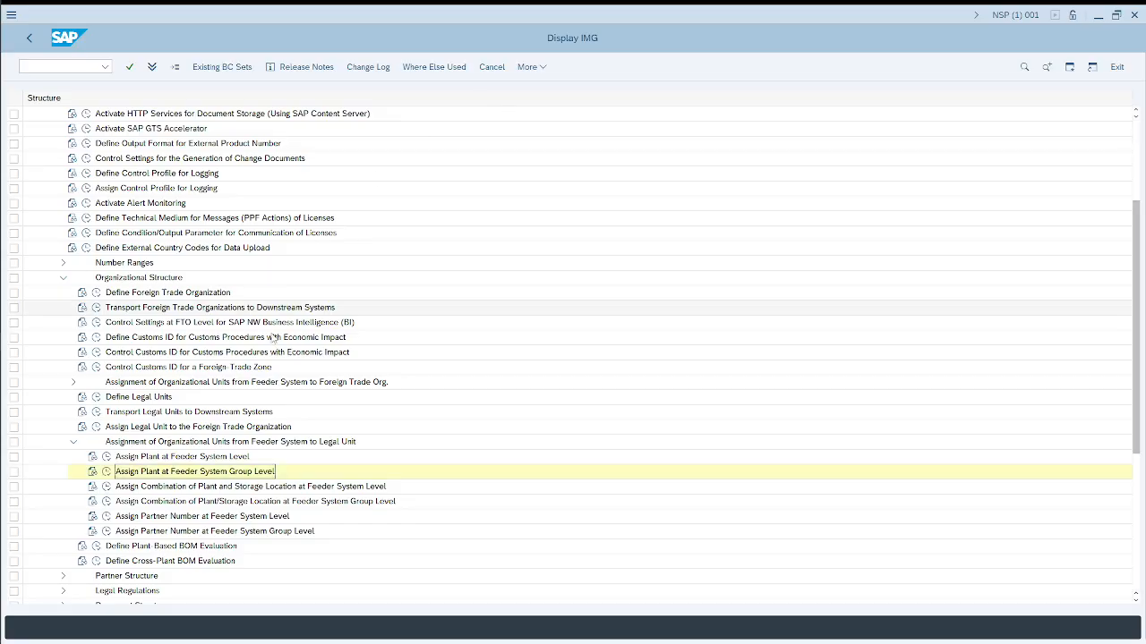
pyautogui.click(95, 398)
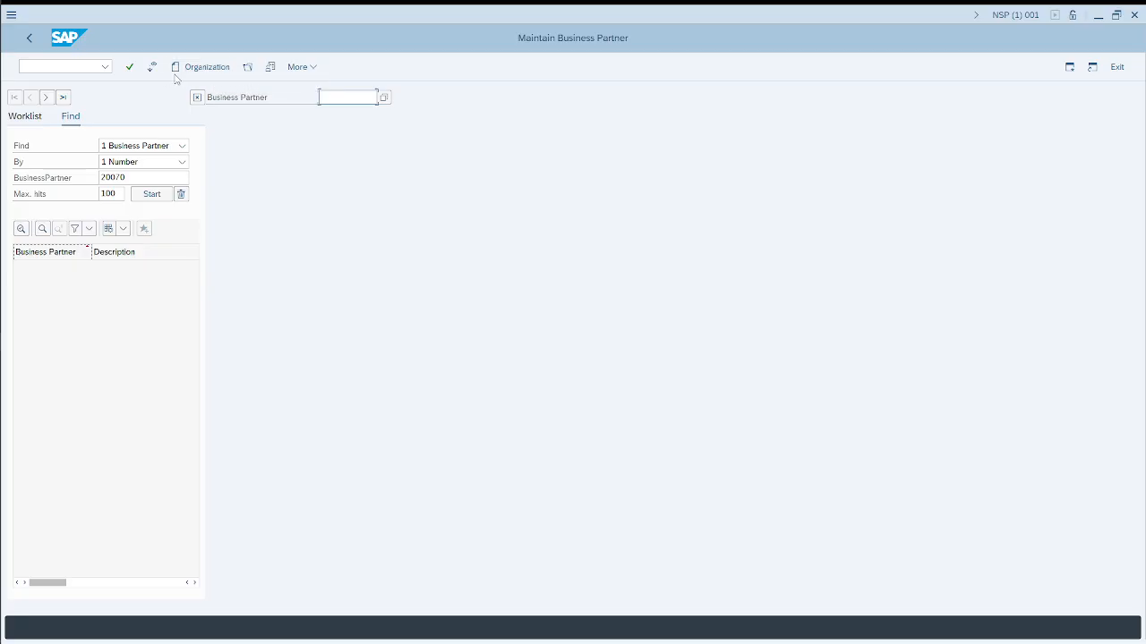
# Start a new organization with the business partner number LU_1235
pyautogui.click(179, 75)
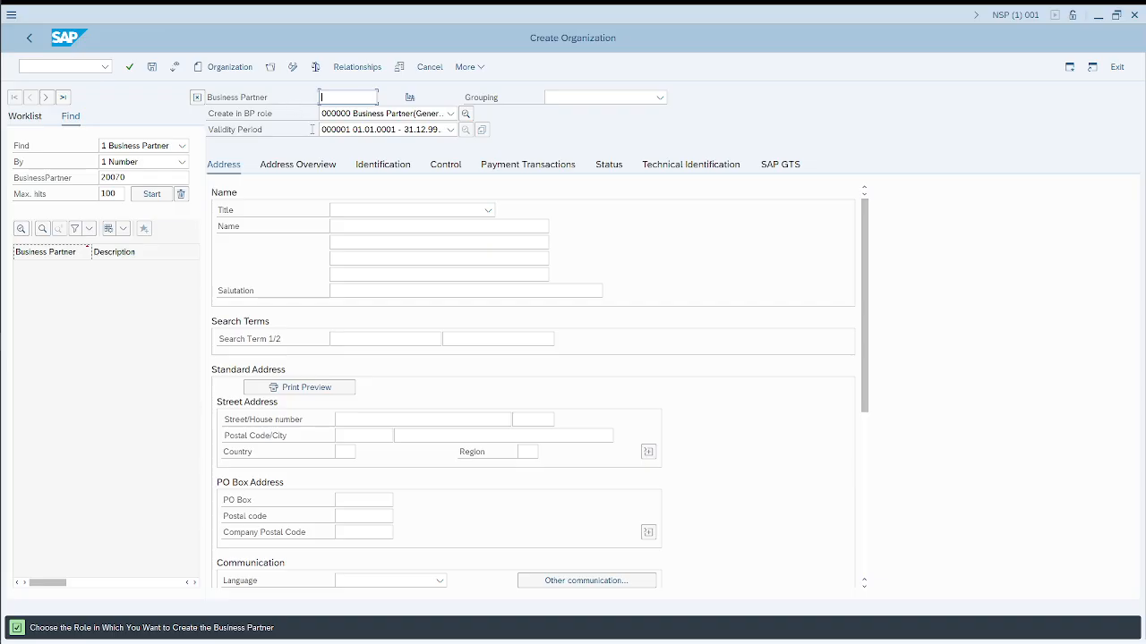
pyautogui.write('10')
pyautogui.write('_')
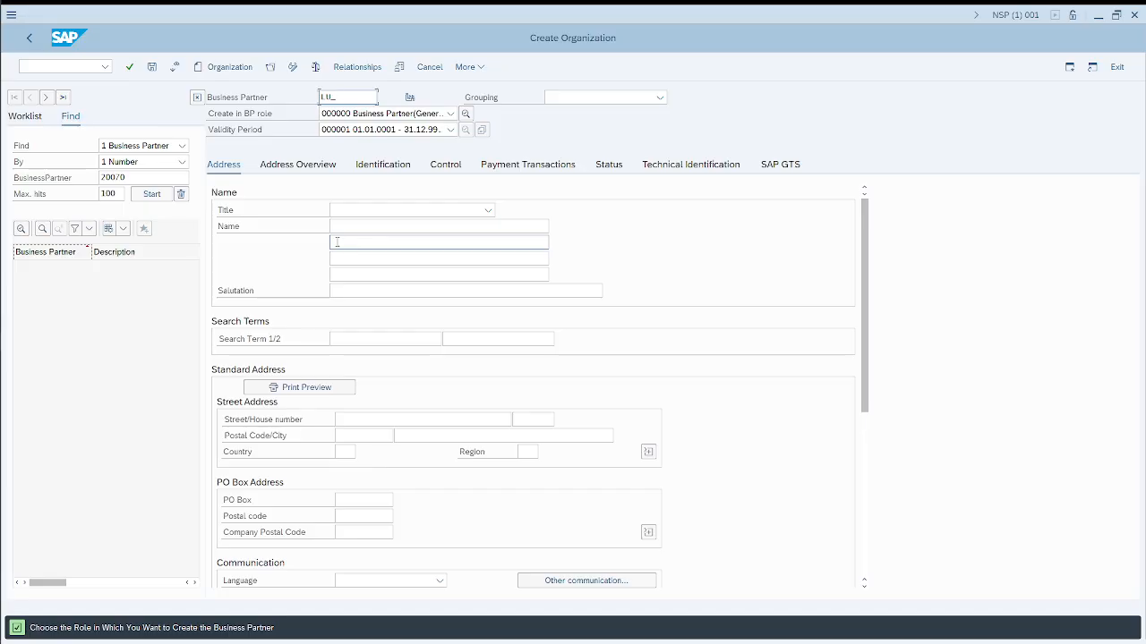
pyautogui.write('1235')
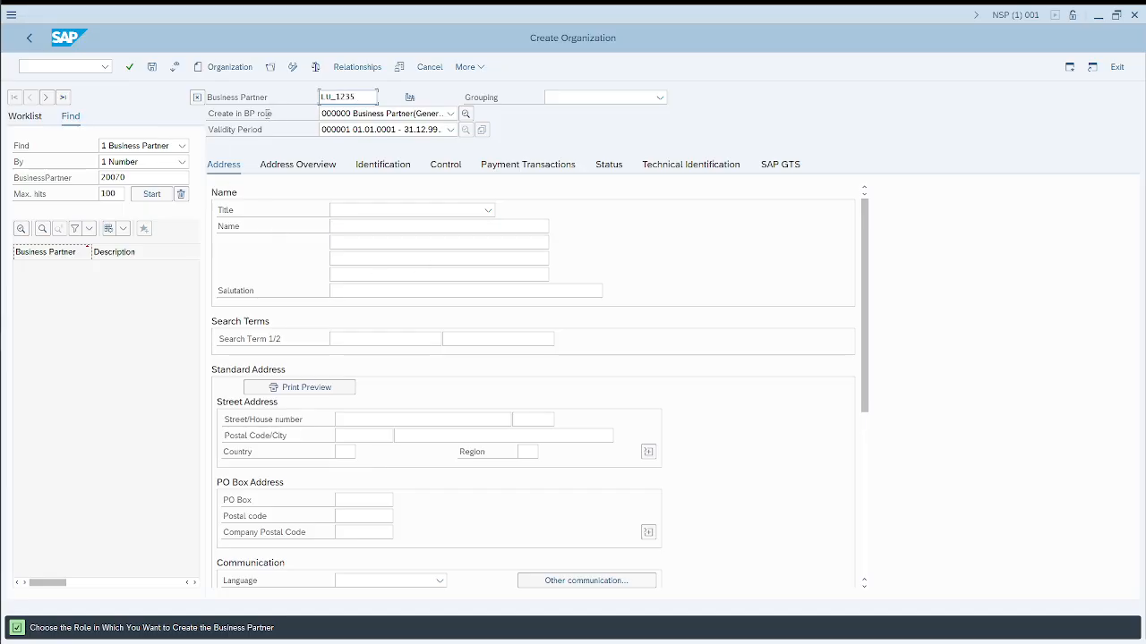
# Set the BP role of the new organization to SLLSIT Legal Unit
pyautogui.click(279, 113)
pyautogui.moveTo(279, 113); pyautogui.dragTo(205, 118)
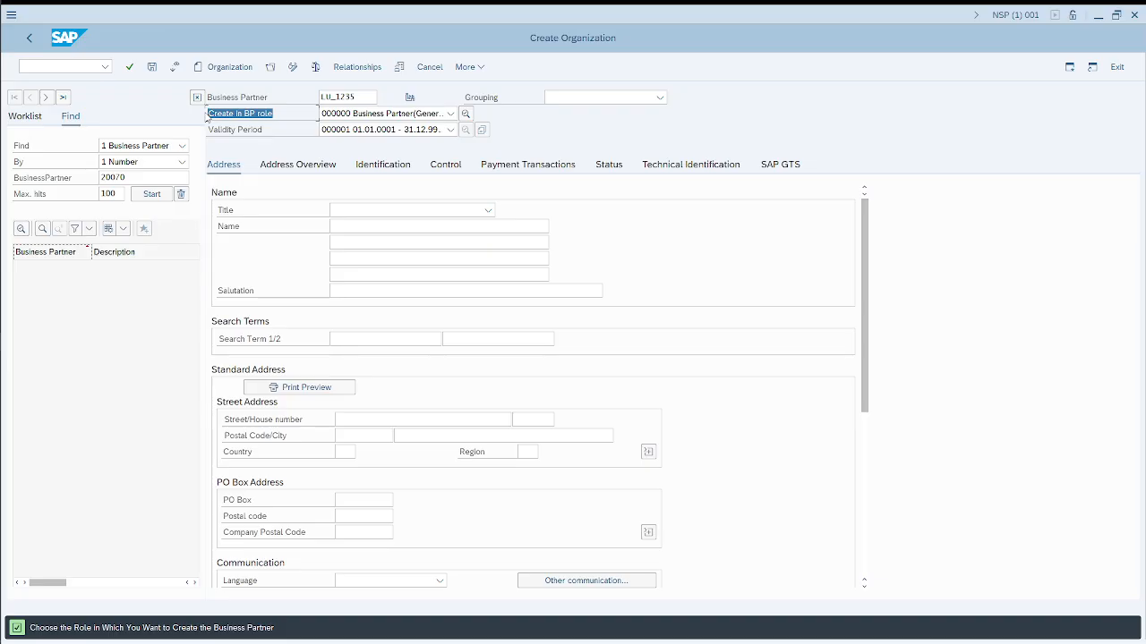
pyautogui.click(450, 114)
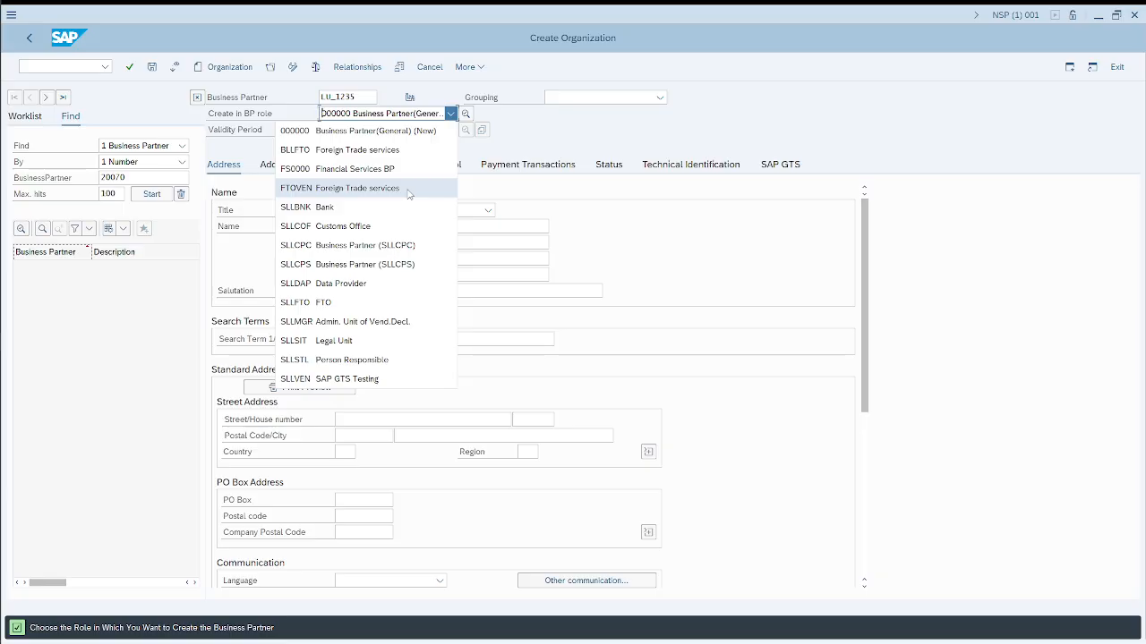
pyautogui.click(297, 342)
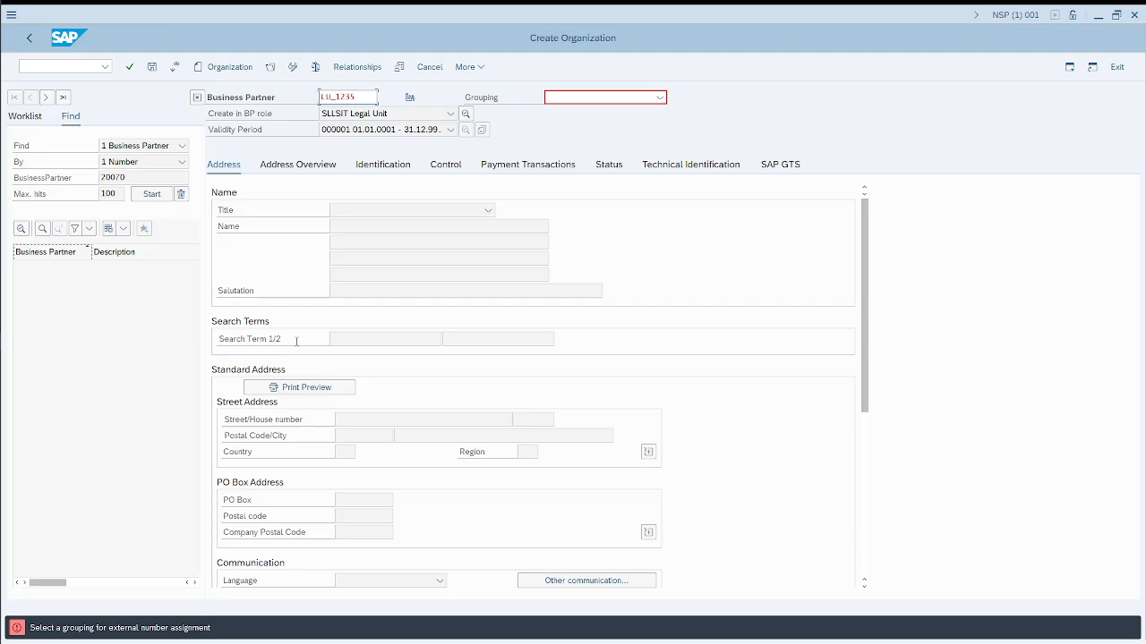
# Set the grouping to 0002 External Number assignment and choose to create the business partner in the Legal Unit role
pyautogui.click(660, 96)
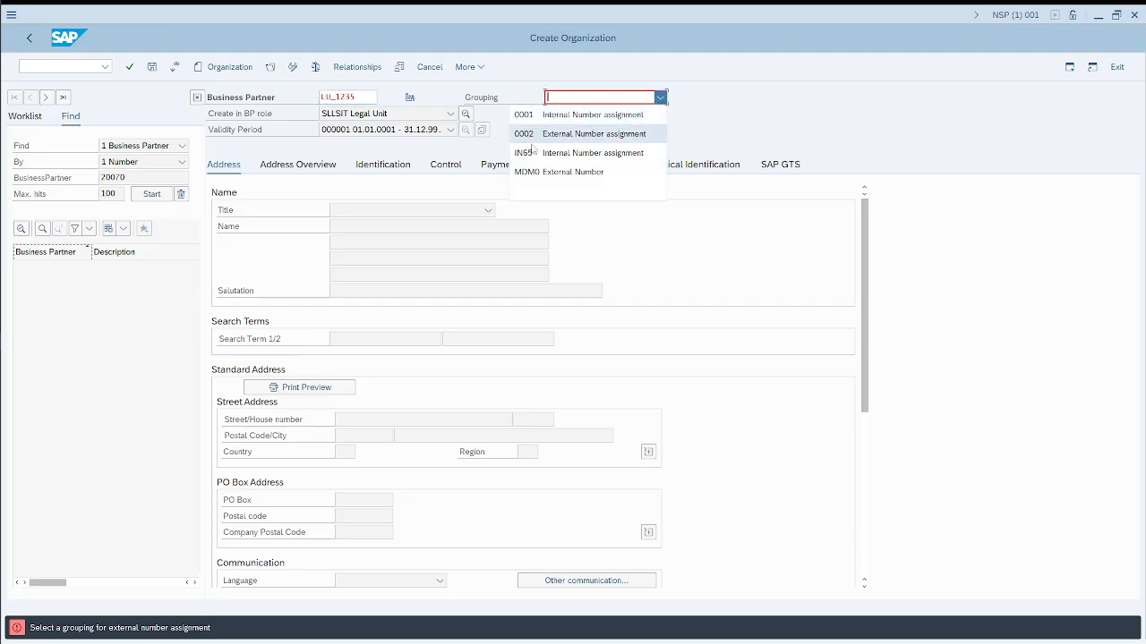
pyautogui.click(595, 133)
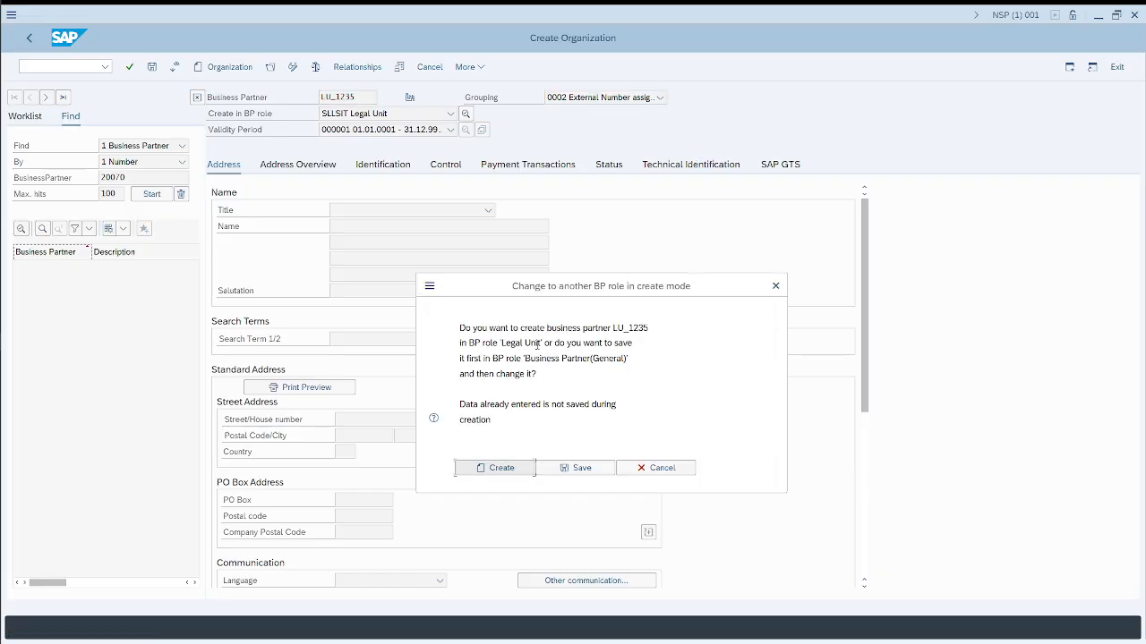
pyautogui.click(511, 474)
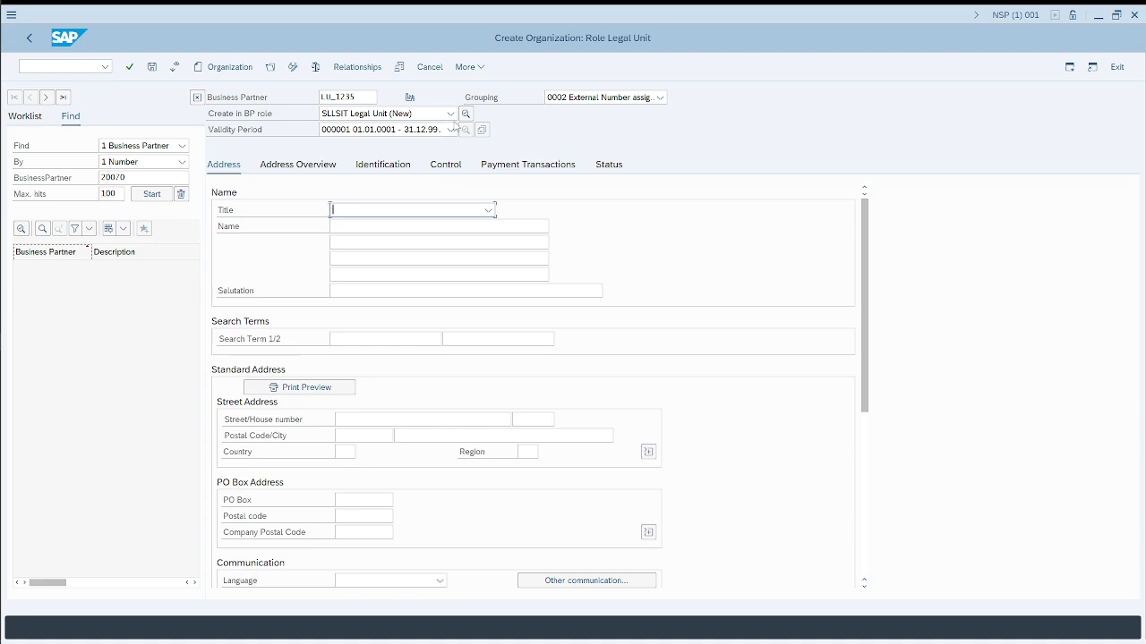
# Switch to the EH8 session and display the T001W entry for plant 1225 through transaction SE16N
pyautogui.click(350, 226)
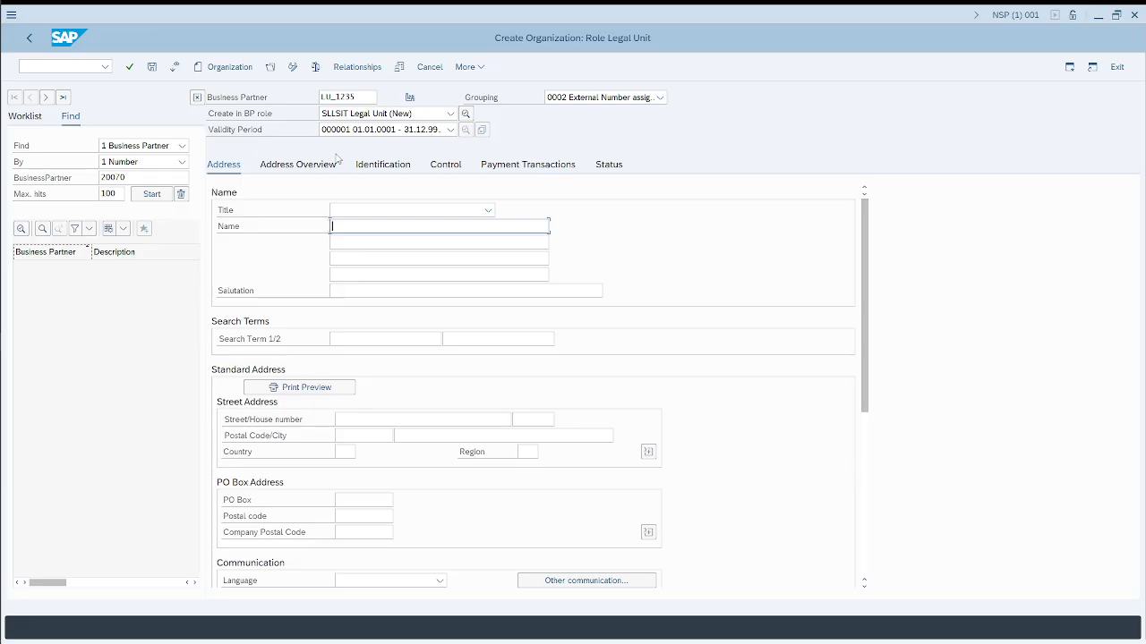
pyautogui.hotkey('alt', 'Tab')
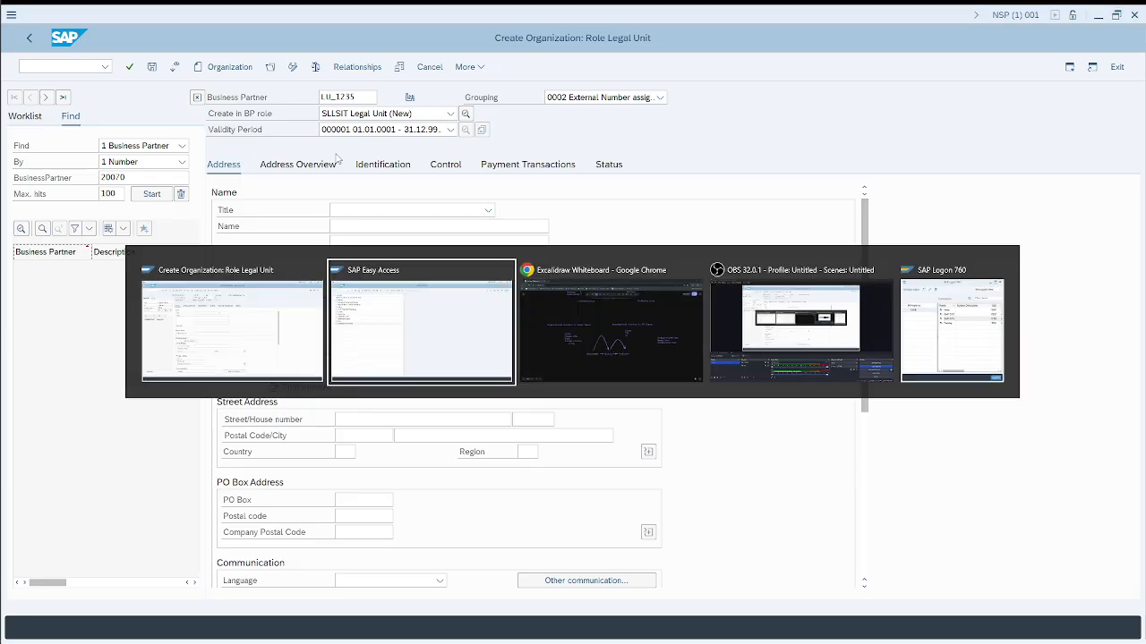
pyautogui.write('s')
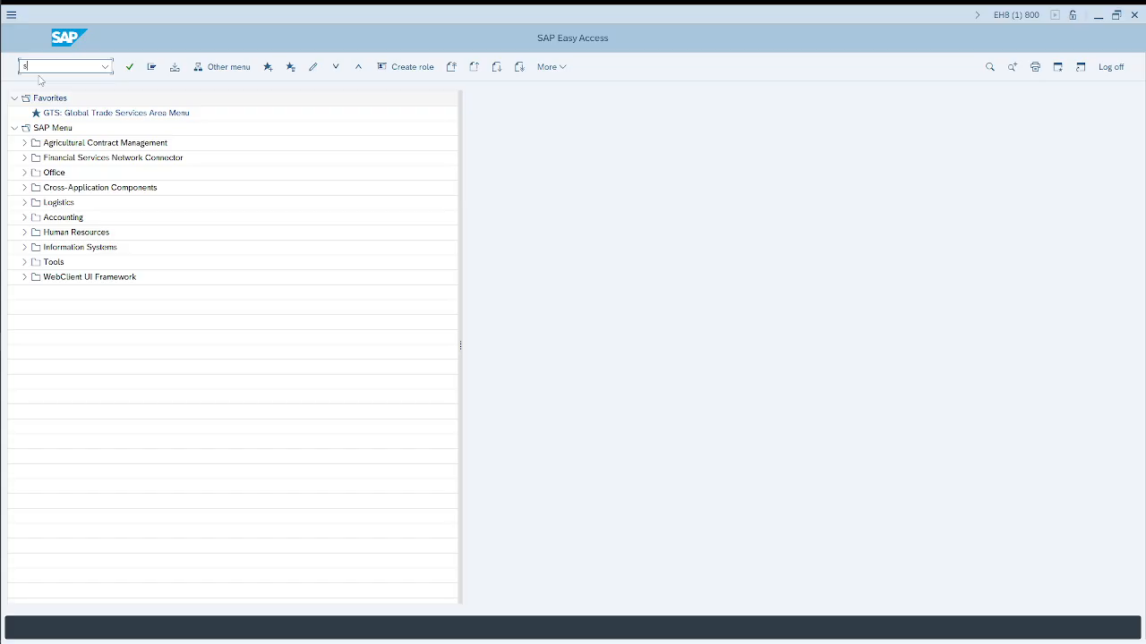
pyautogui.write('e16n')
pyautogui.press('Return')
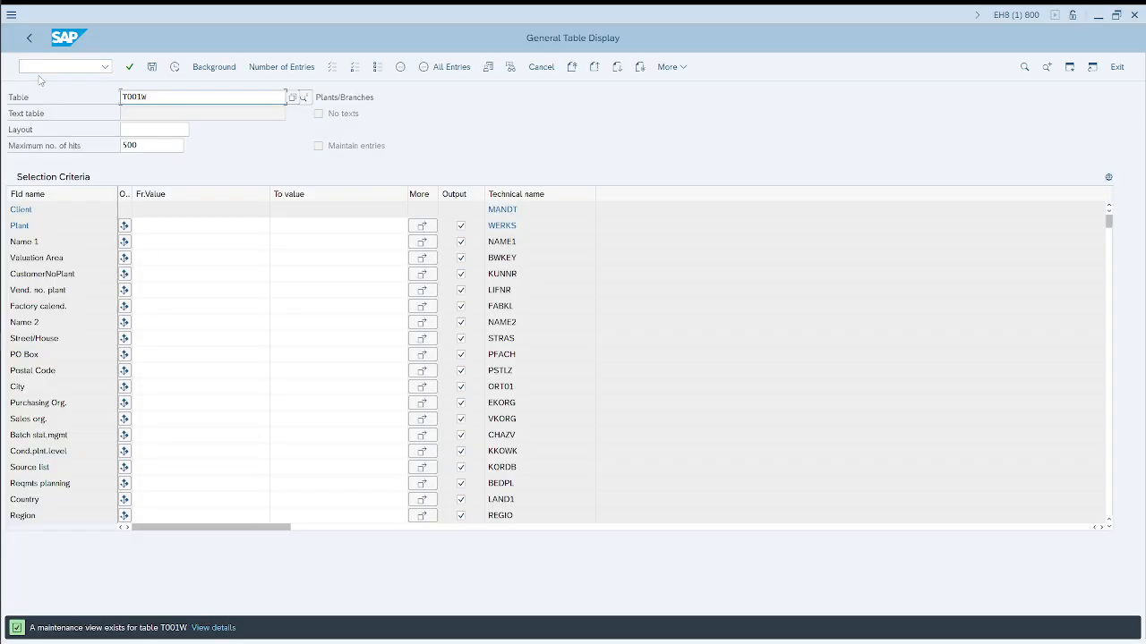
pyautogui.click(191, 228)
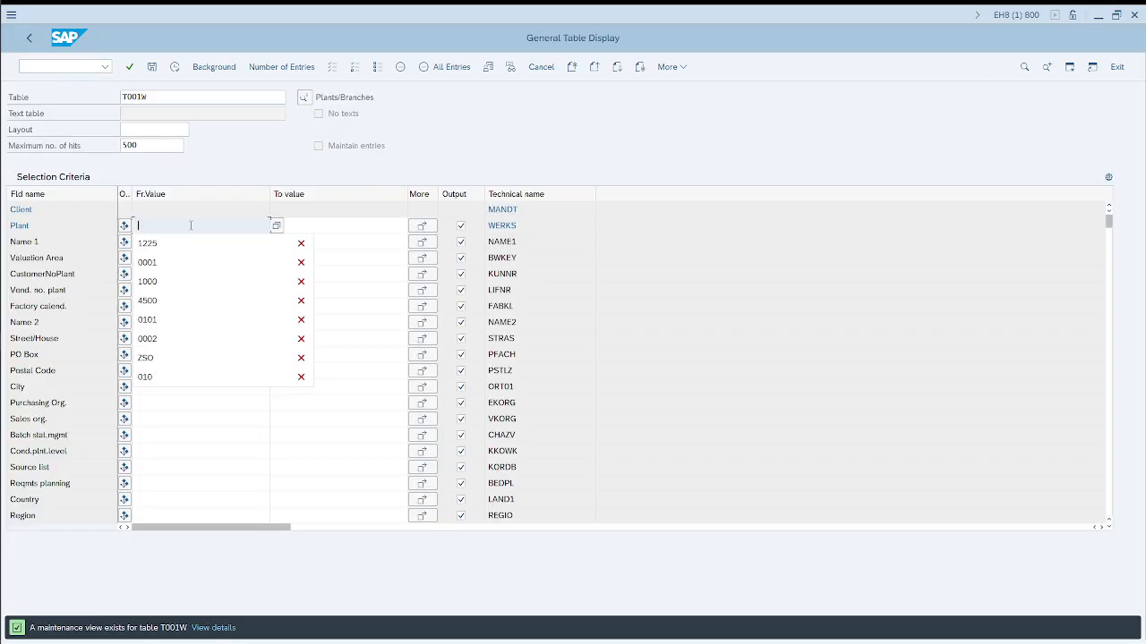
pyautogui.click(180, 239)
pyautogui.press('F8')
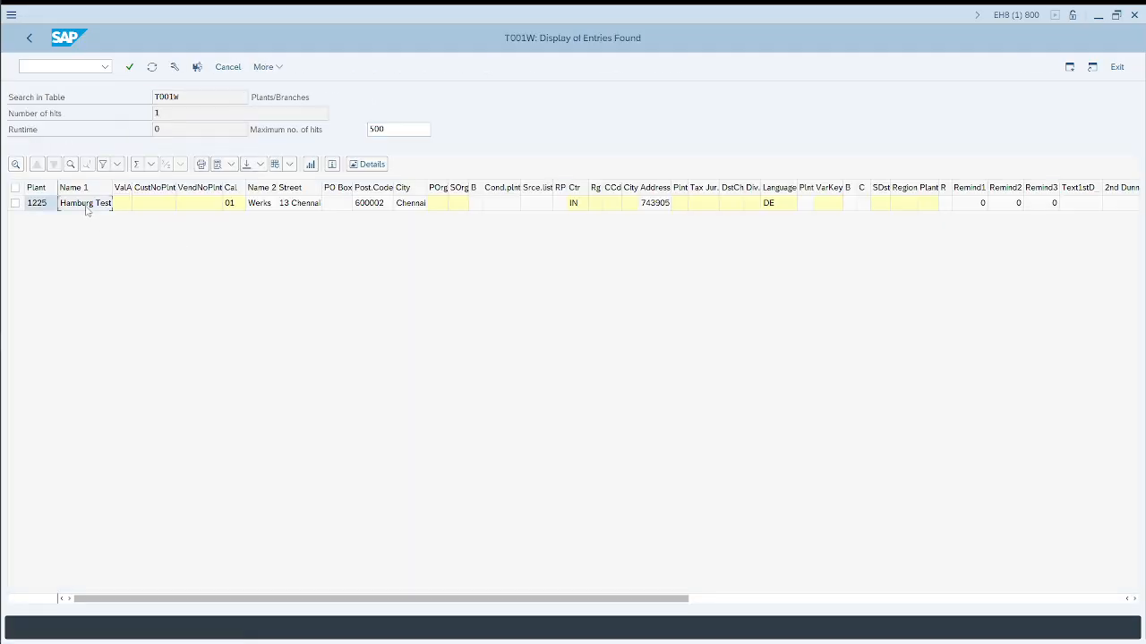
# Open the detailed display of plant 1225 and enter its first name, Hamburg Test, as the new organization's name in the NSP session
pyautogui.doubleClick(87, 205)
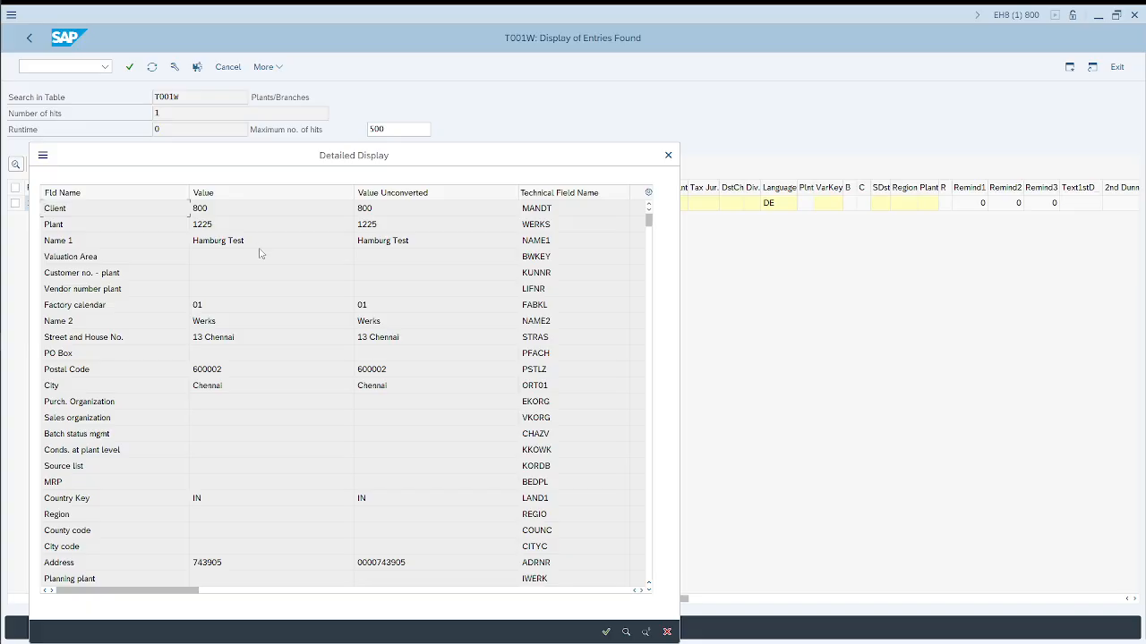
pyautogui.hotkey('alt', 'Tab')
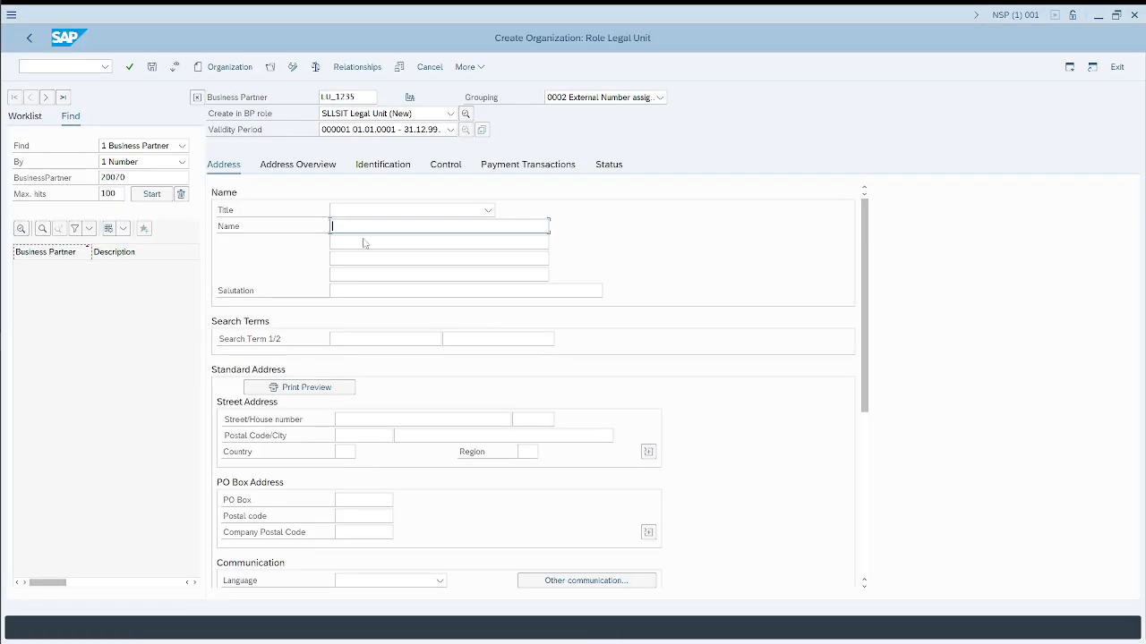
pyautogui.write('Hamburg Test')
# Copy the plant's second name, Werks, from the EH8 session into the organization's second name line
pyautogui.hotkey('alt', 'Tab')
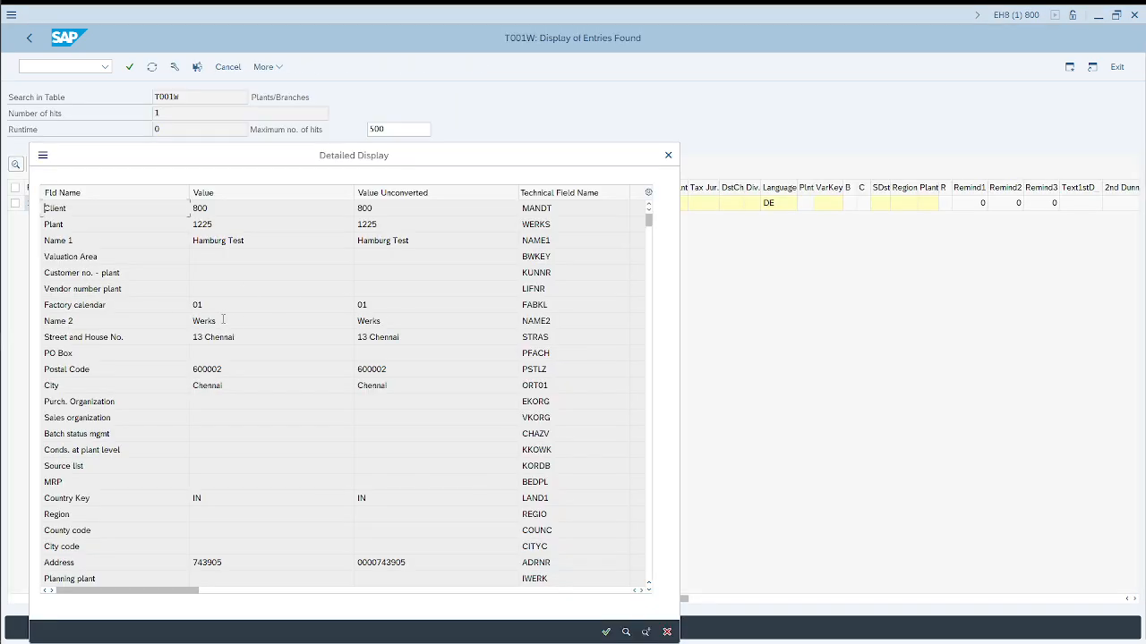
pyautogui.moveTo(222, 319); pyautogui.dragTo(172, 318)
pyautogui.hotkey('ctrl', 'c')
pyautogui.hotkey('alt', 'Tab')
pyautogui.click(380, 243)
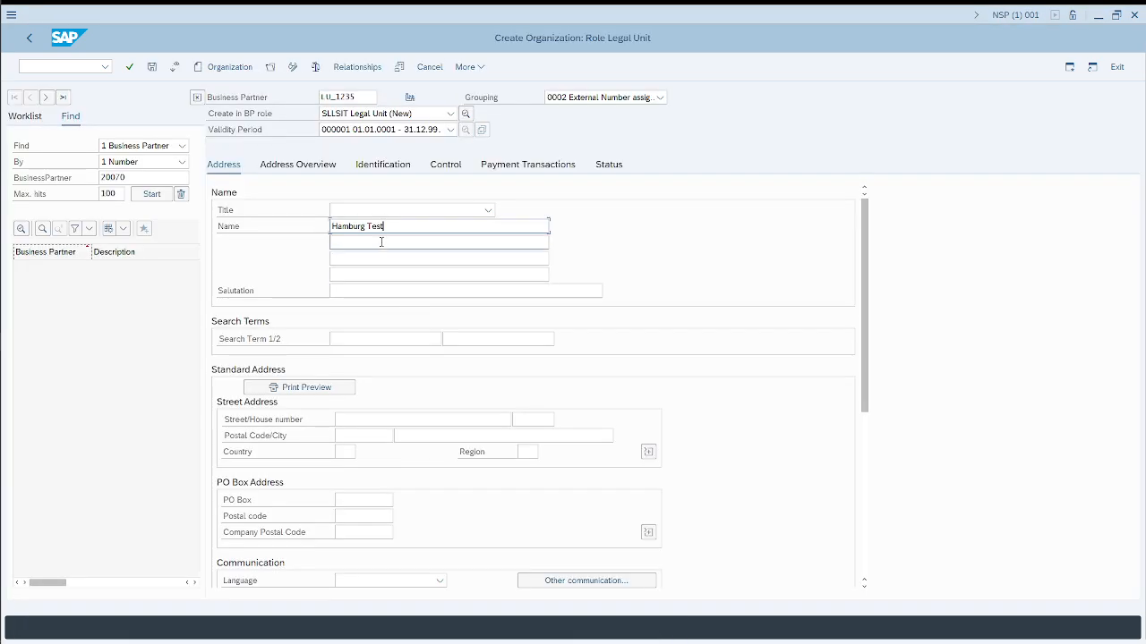
pyautogui.hotkey('ctrl', 'v')
pyautogui.click(338, 259)
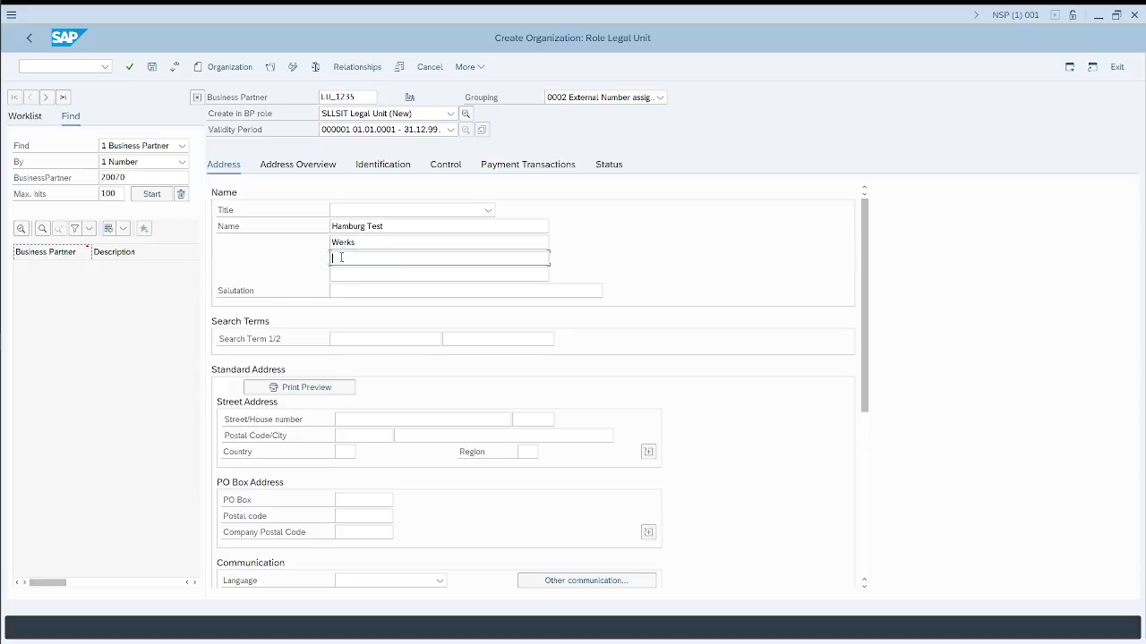
pyautogui.click(397, 274)
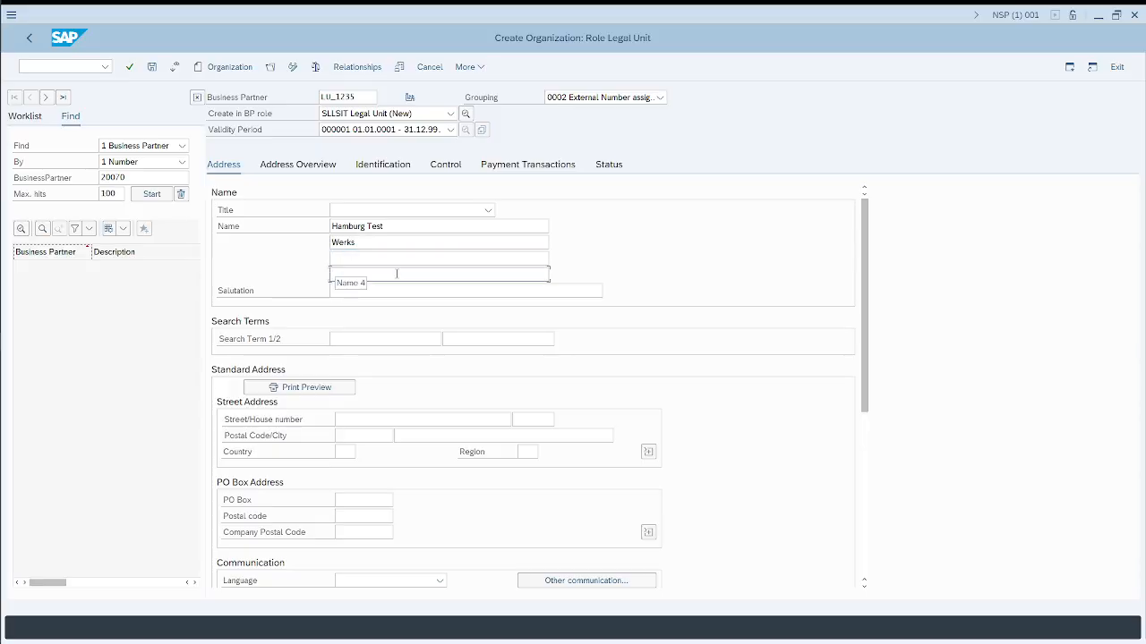
# Examine the remaining fields in plant 1225's detailed display in EH8 for a value usable as search term
pyautogui.click(391, 334)
pyautogui.hotkey('alt', 'Tab')
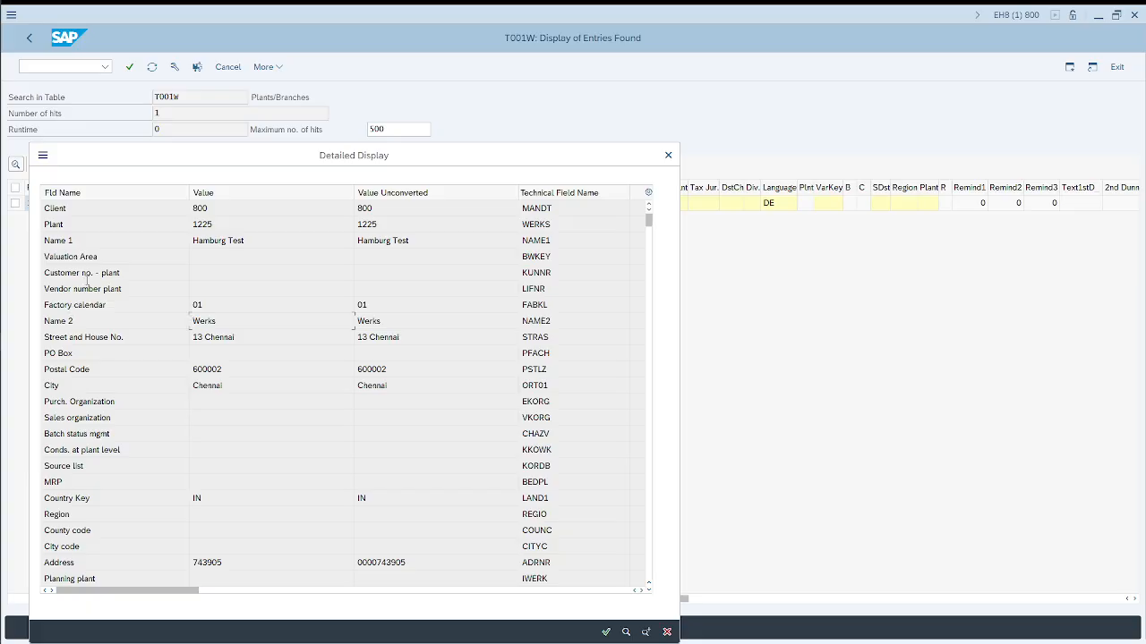
pyautogui.scroll(-5, 98, 391)
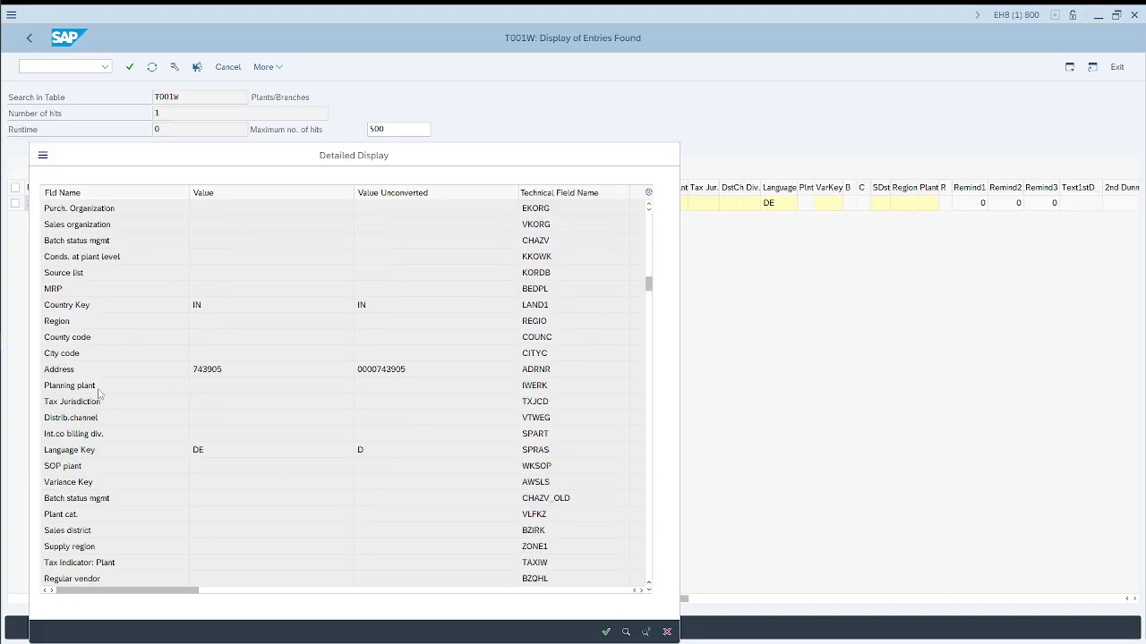
pyautogui.scroll(-7, 100, 394)
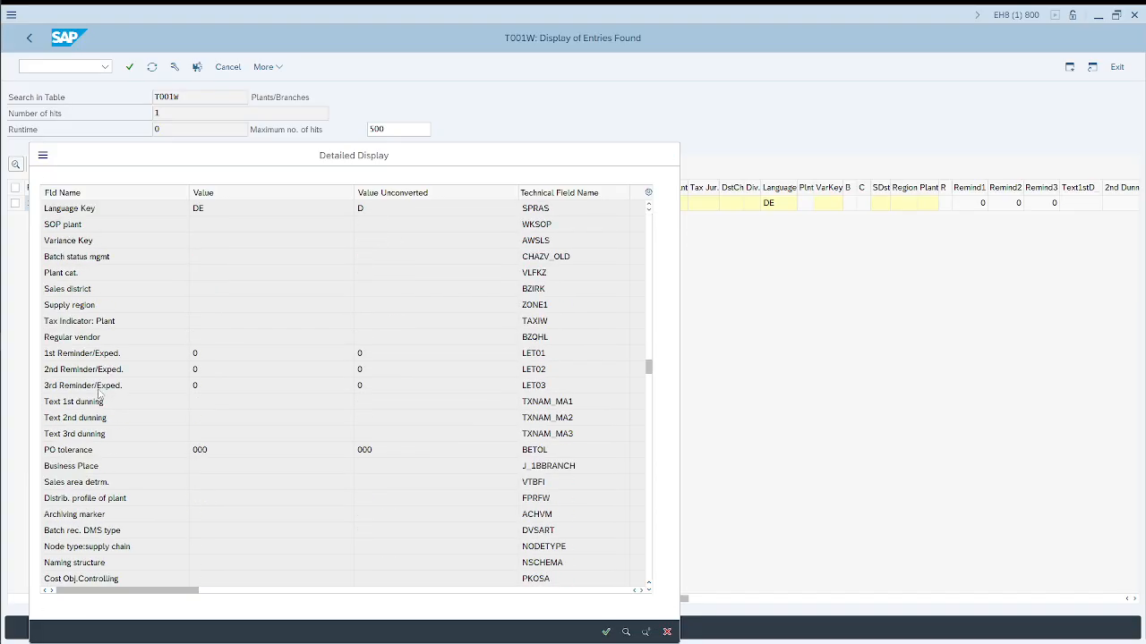
pyautogui.scroll(-6, 99, 392)
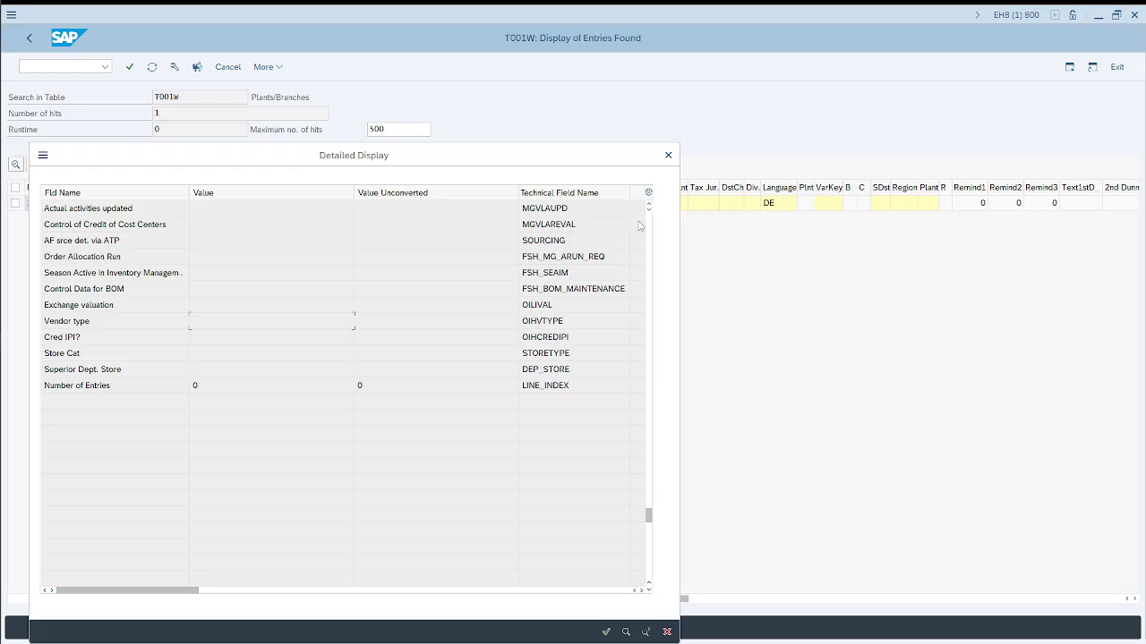
pyautogui.scroll(18, 651, 222)
# Enter the plant's street and house number from its EH8 record in the organization's street address
pyautogui.hotkey('alt', 'Tab')
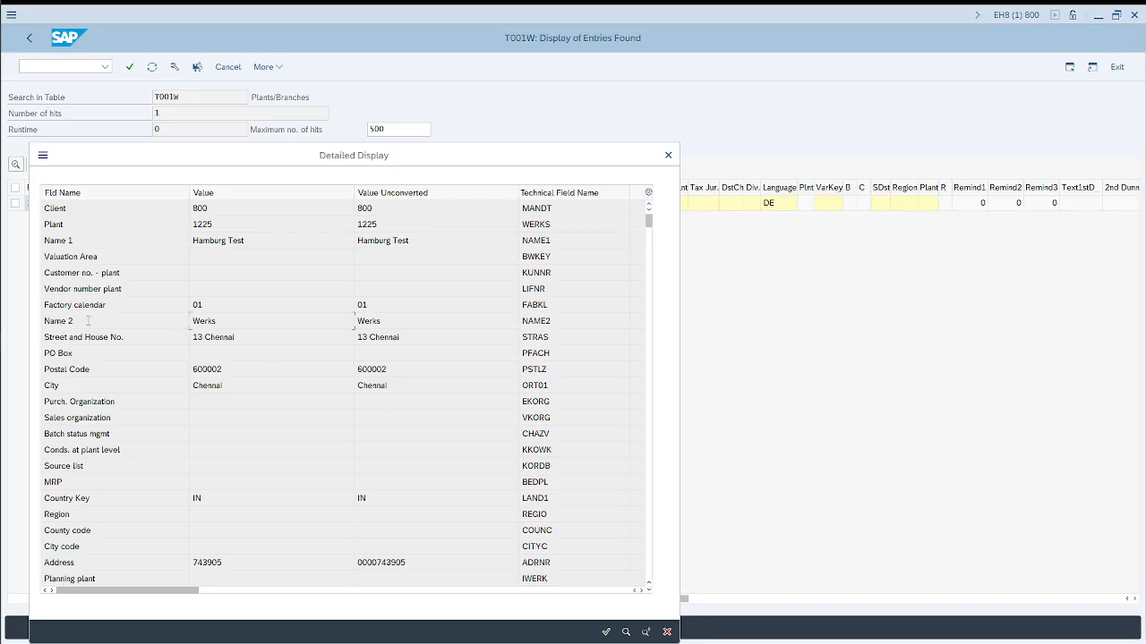
pyautogui.moveTo(234, 337); pyautogui.dragTo(192, 337)
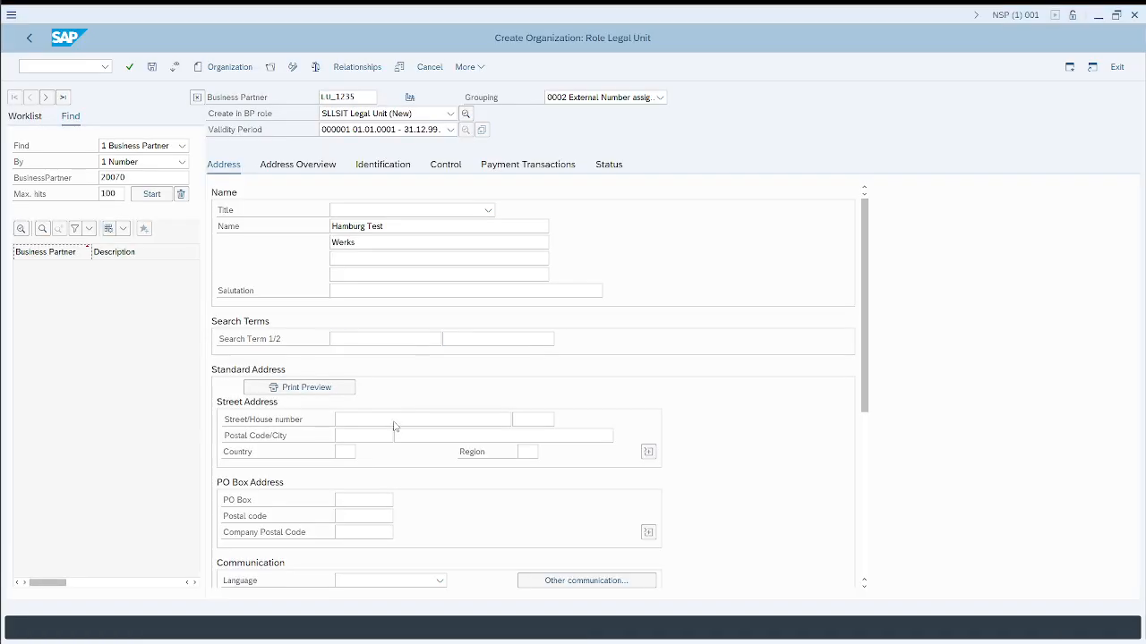
pyautogui.click(358, 416)
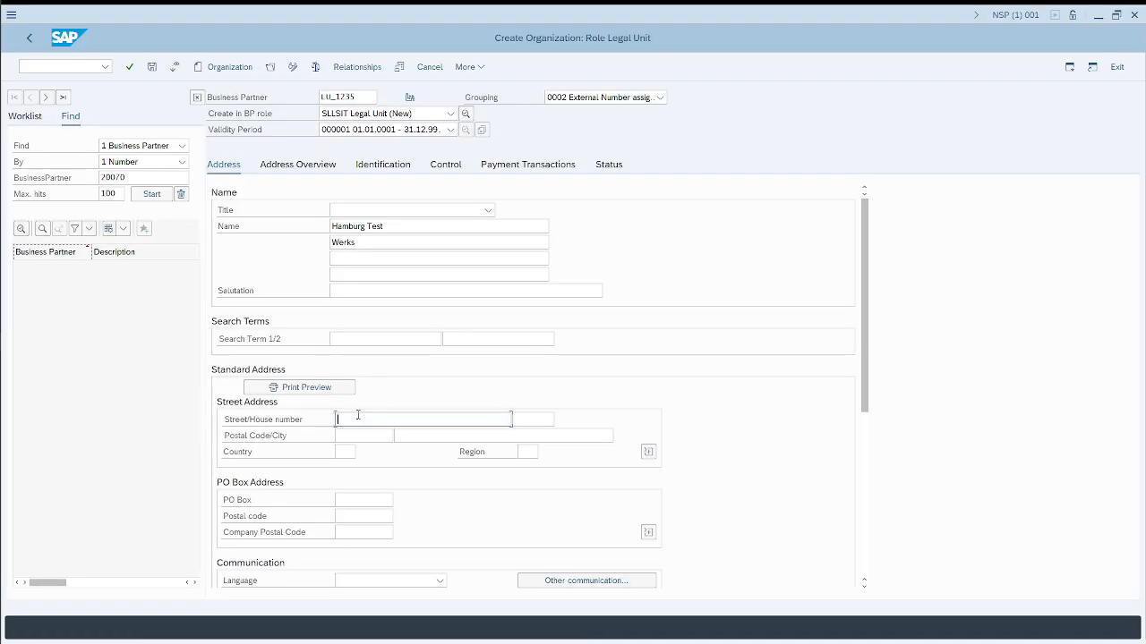
pyautogui.write('Chennai')
pyautogui.press('Tab')
pyautogui.write('1')
pyautogui.press('Return')
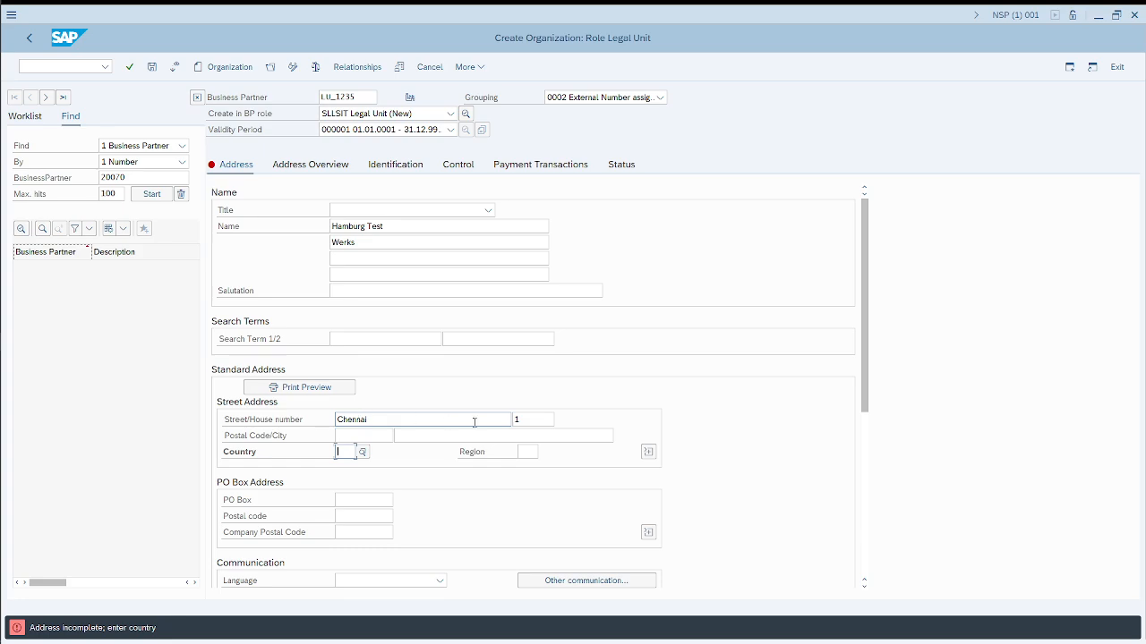
pyautogui.click(522, 418)
pyautogui.write('3')
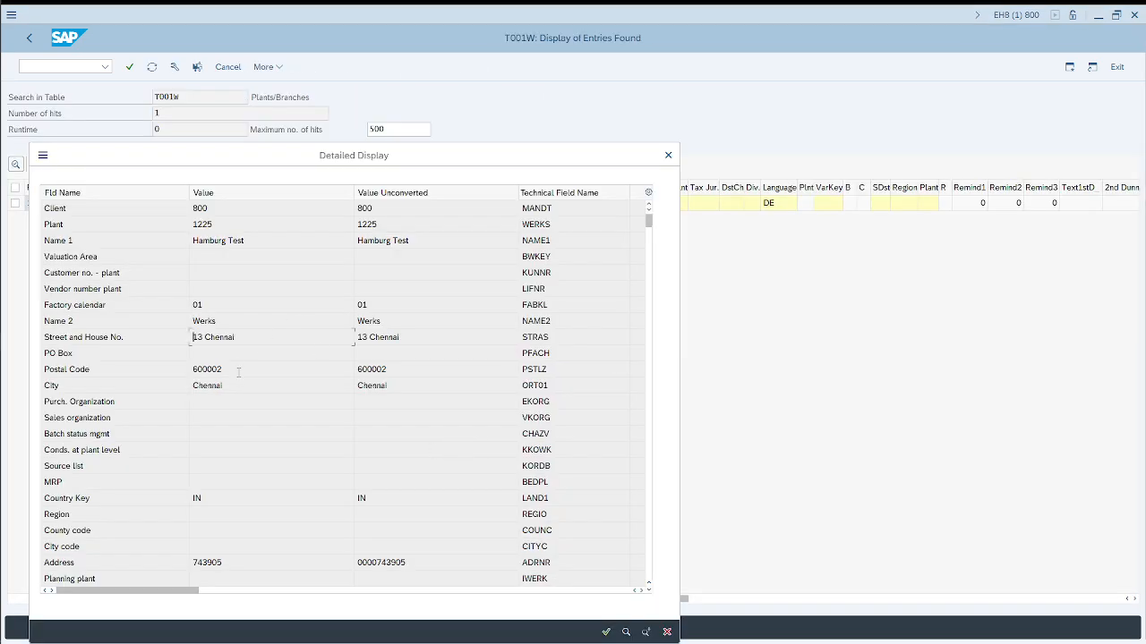
# Complete the organization's address with the plant's postal code and country IN, and save the business partner
pyautogui.doubleClick(207, 368)
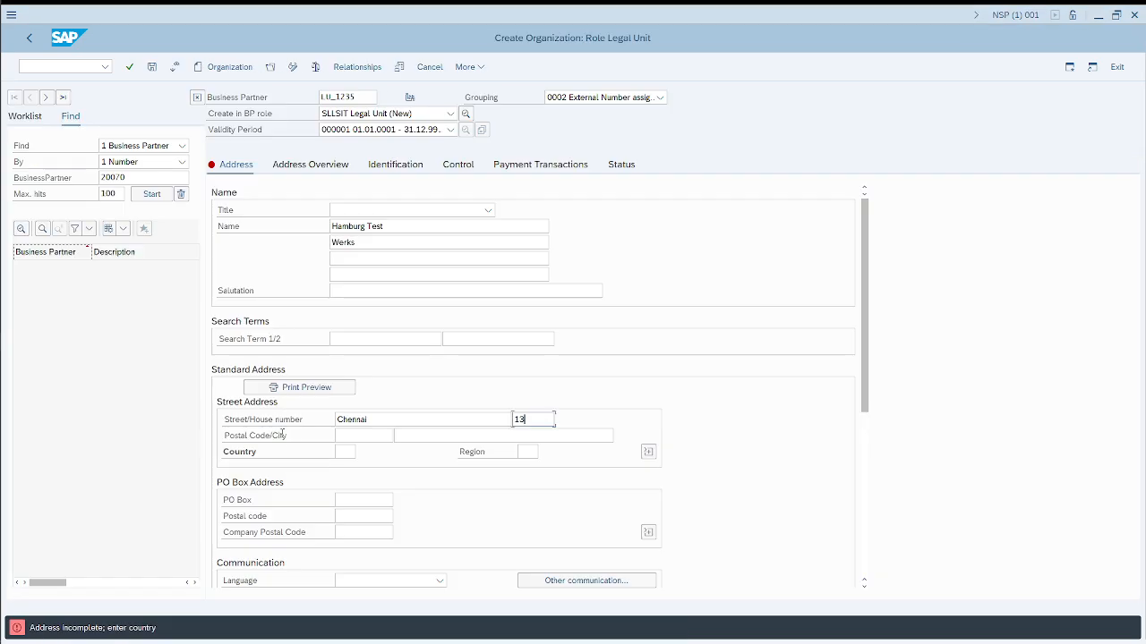
pyautogui.click(354, 435)
pyautogui.hotkey('ctrl', 'v')
pyautogui.click(343, 452)
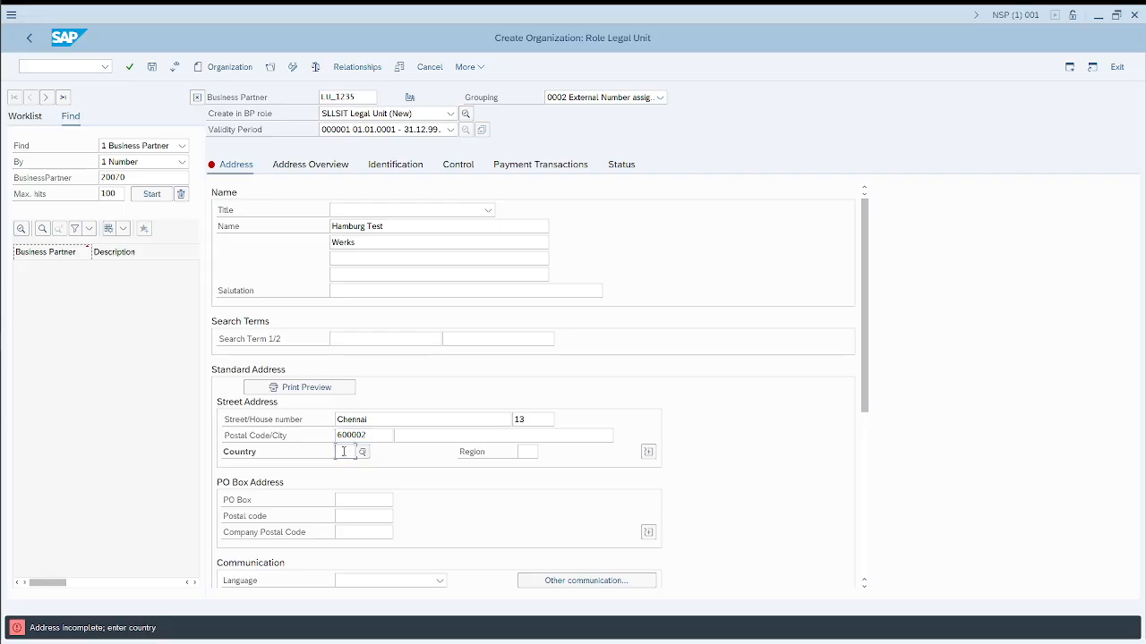
pyautogui.write('IN')
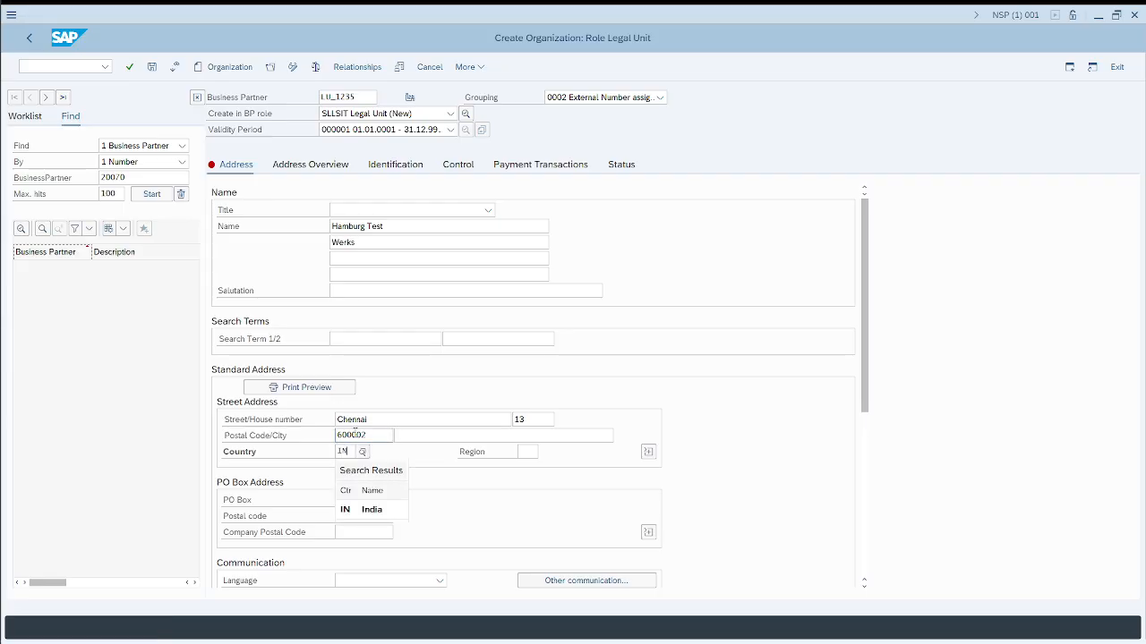
pyautogui.press('Return')
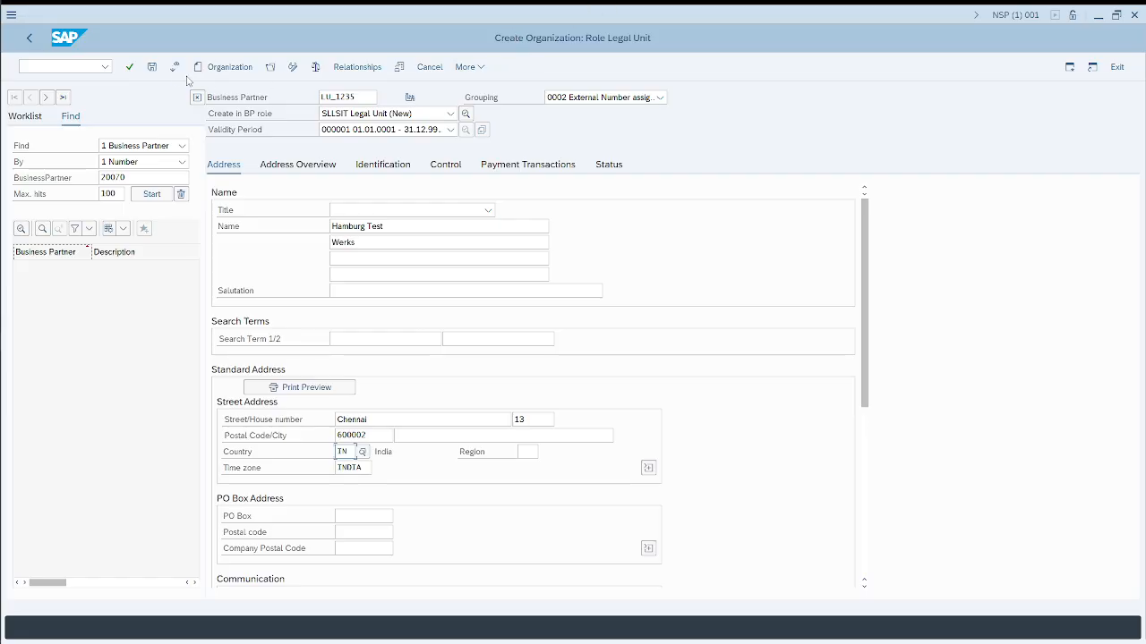
pyautogui.click(153, 67)
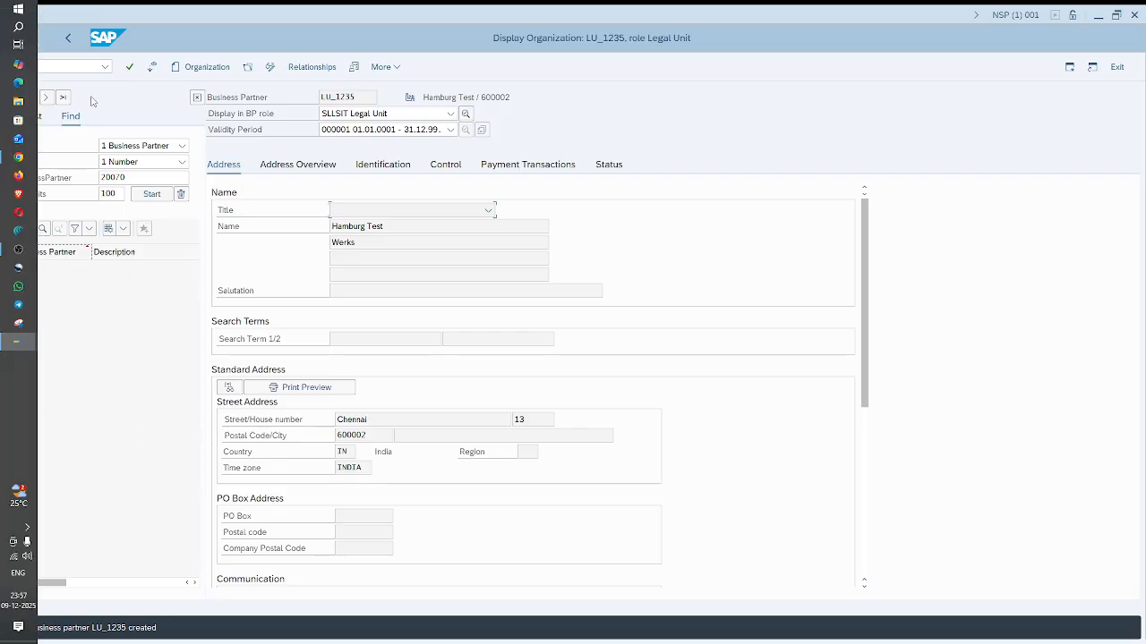
# Open the SAP Reference IMG through transaction SPRO
pyautogui.click(87, 67)
pyautogui.write('/nspro')
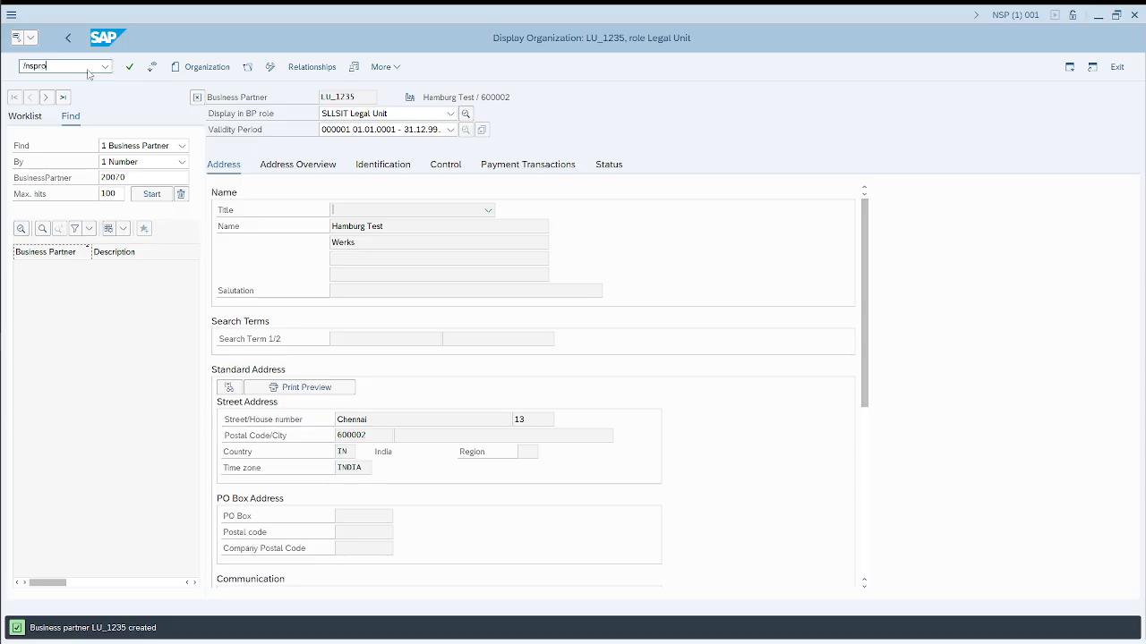
pyautogui.press('Return')
pyautogui.click(215, 69)
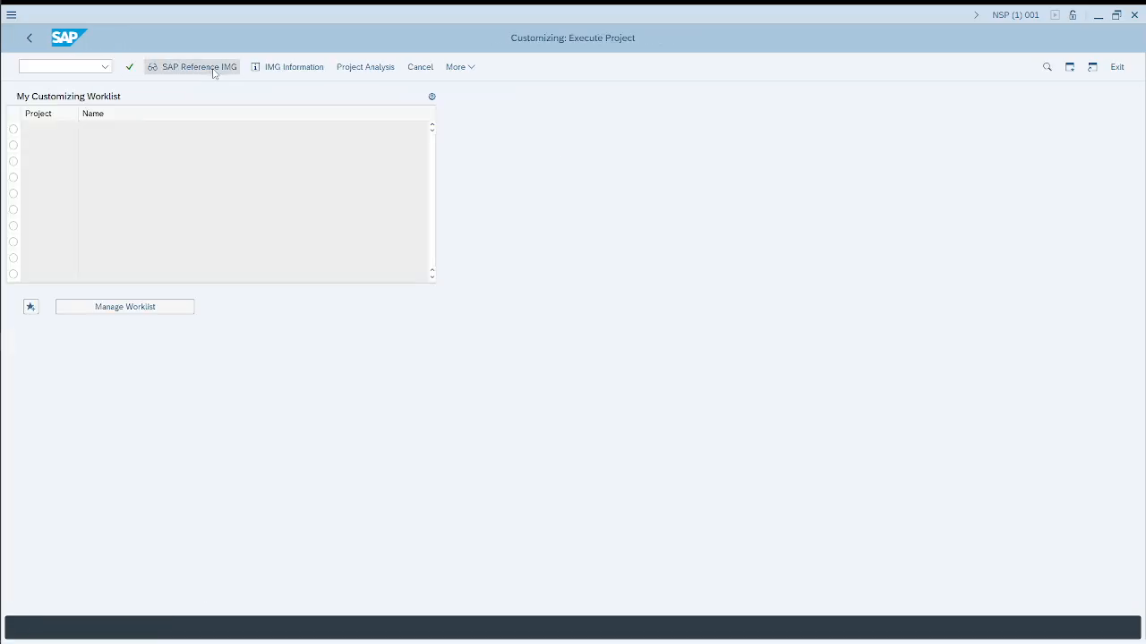
# Open Assign Plant at Feeder System Group Level for legal units in the Organizational Structure of the Global Trade Services General Settings
pyautogui.click(42, 204)
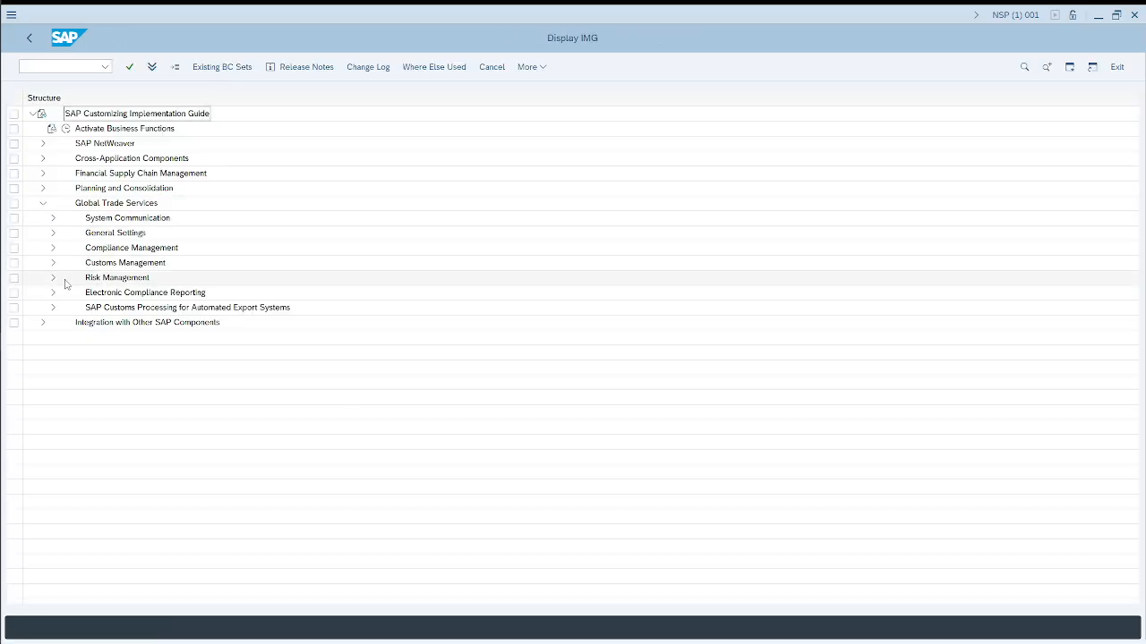
pyautogui.click(53, 234)
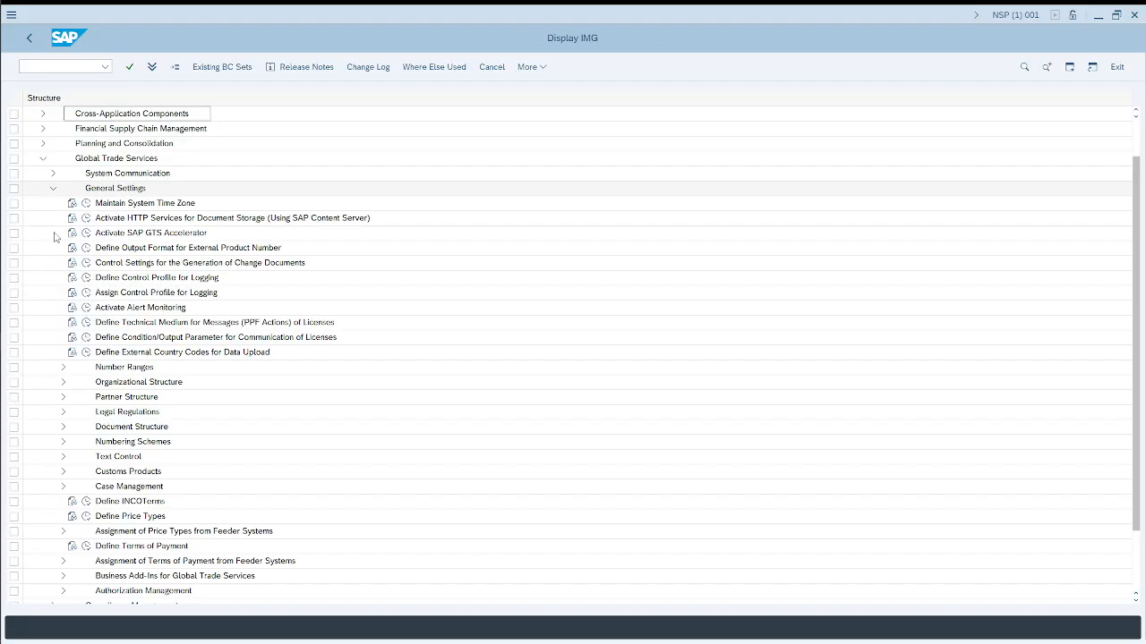
pyautogui.click(63, 381)
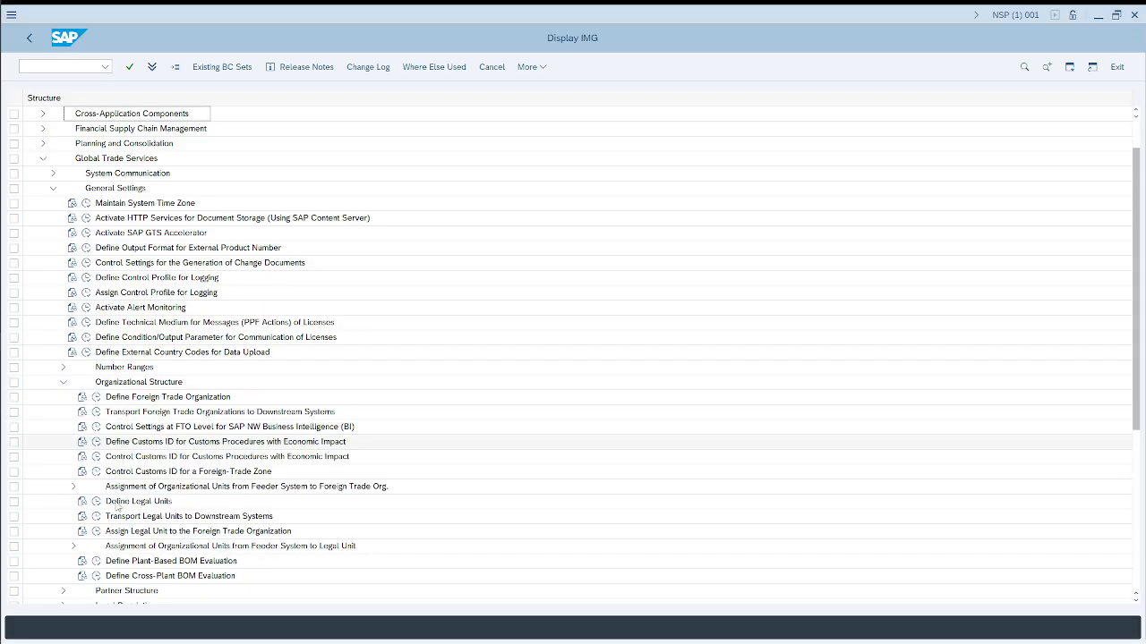
pyautogui.click(73, 486)
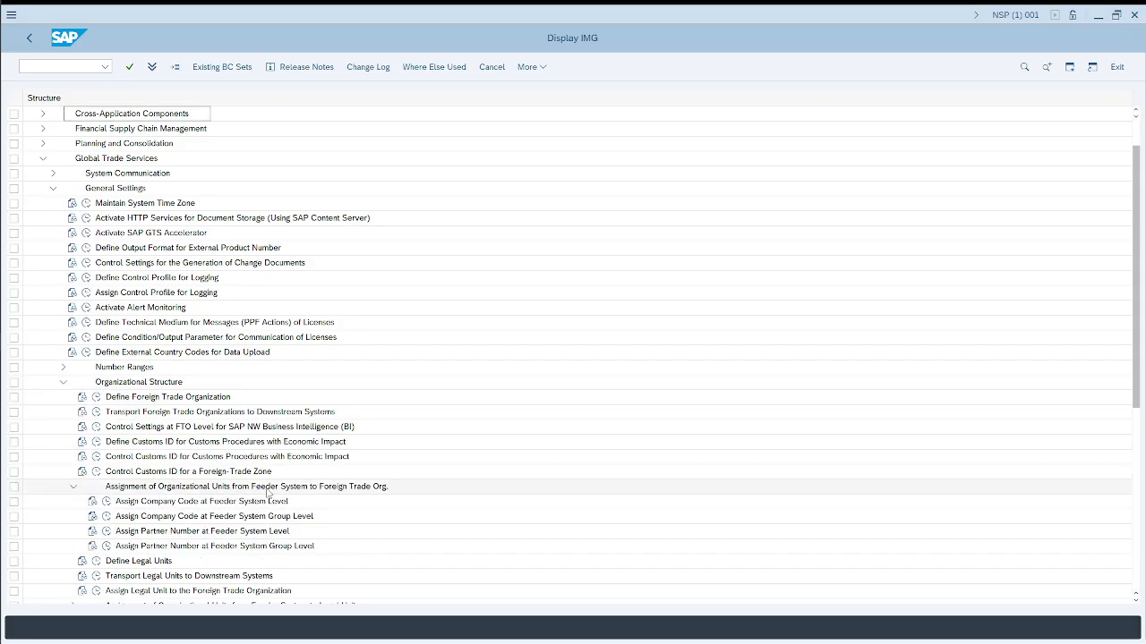
pyautogui.scroll(-2, 407, 340)
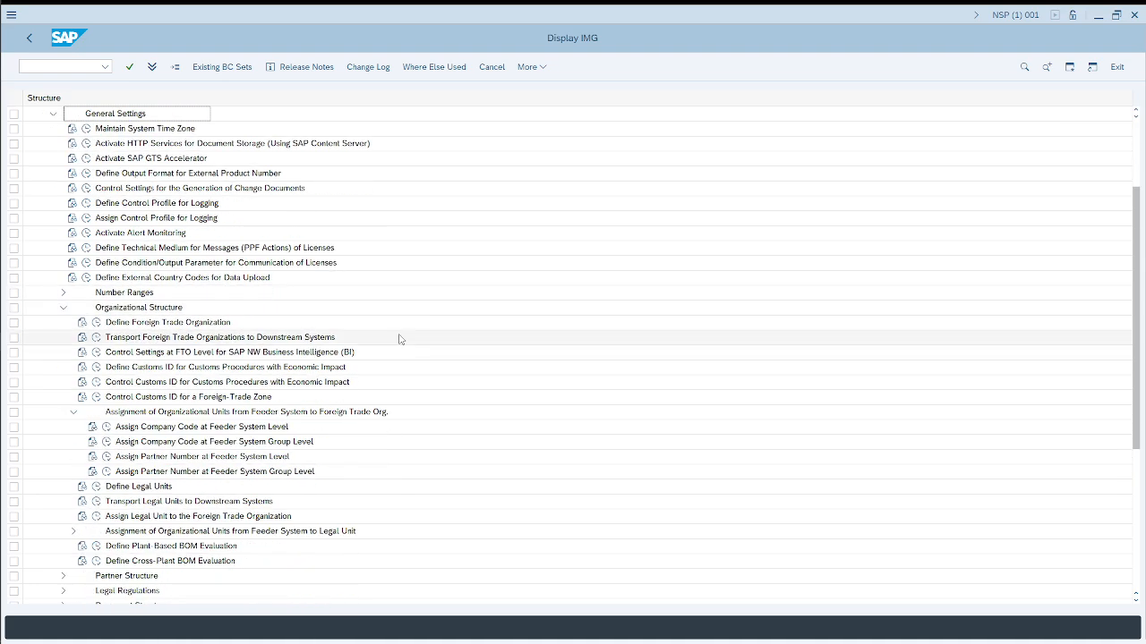
pyautogui.click(73, 532)
pyautogui.scroll(-2, 161, 429)
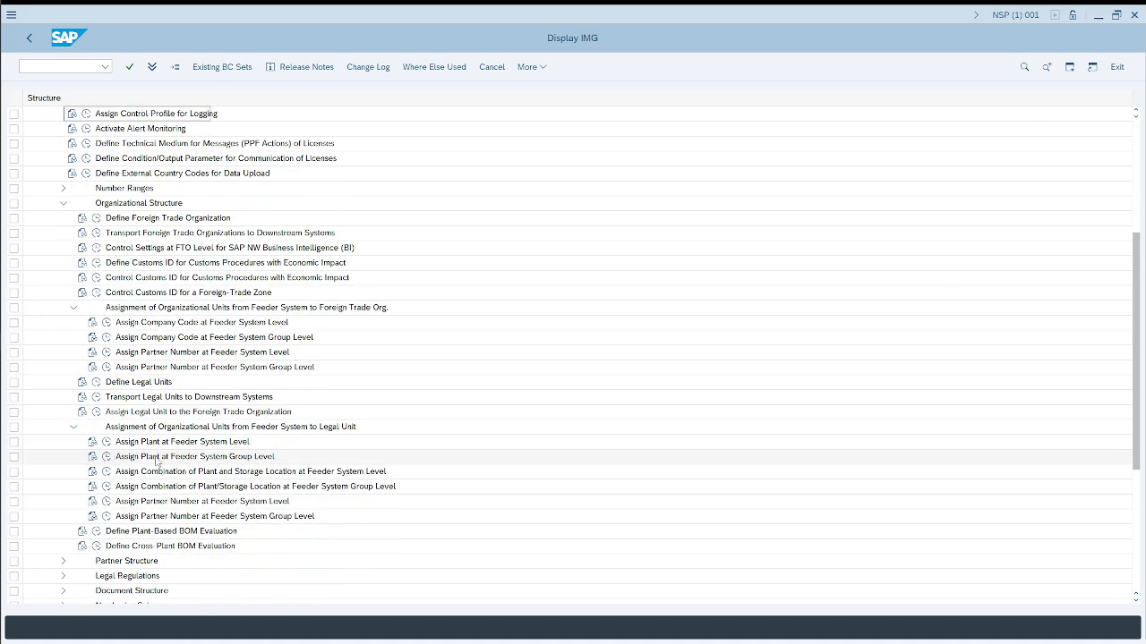
pyautogui.click(107, 458)
pyautogui.doubleClick(137, 186)
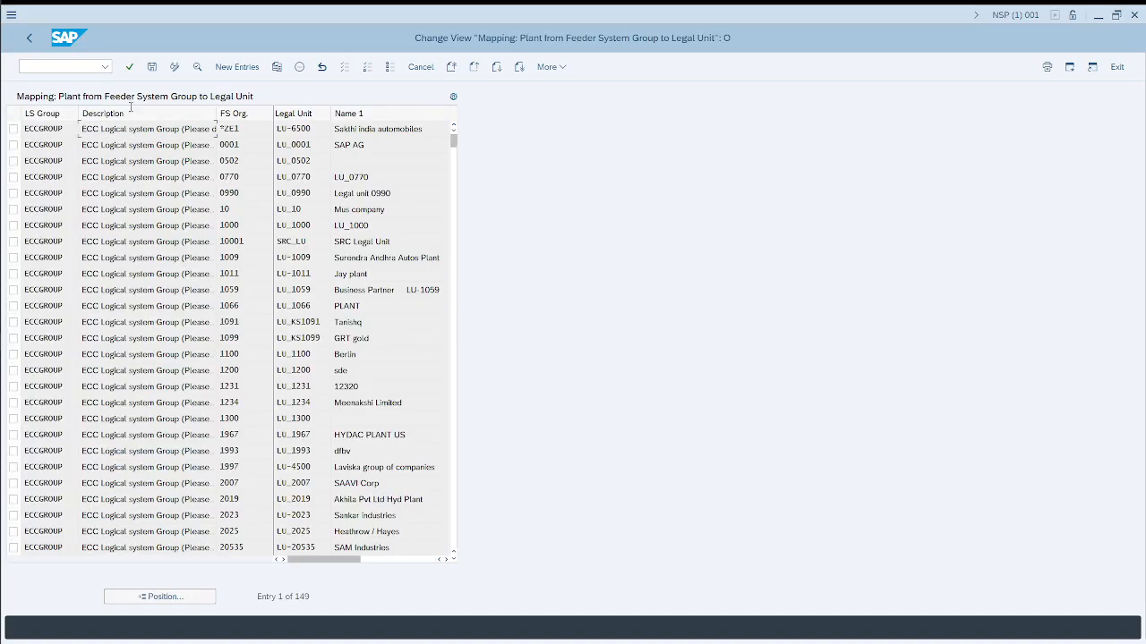
# Start a new plant-to-legal-unit mapping entry and set its logical system group to ECCGROUP
pyautogui.click(241, 67)
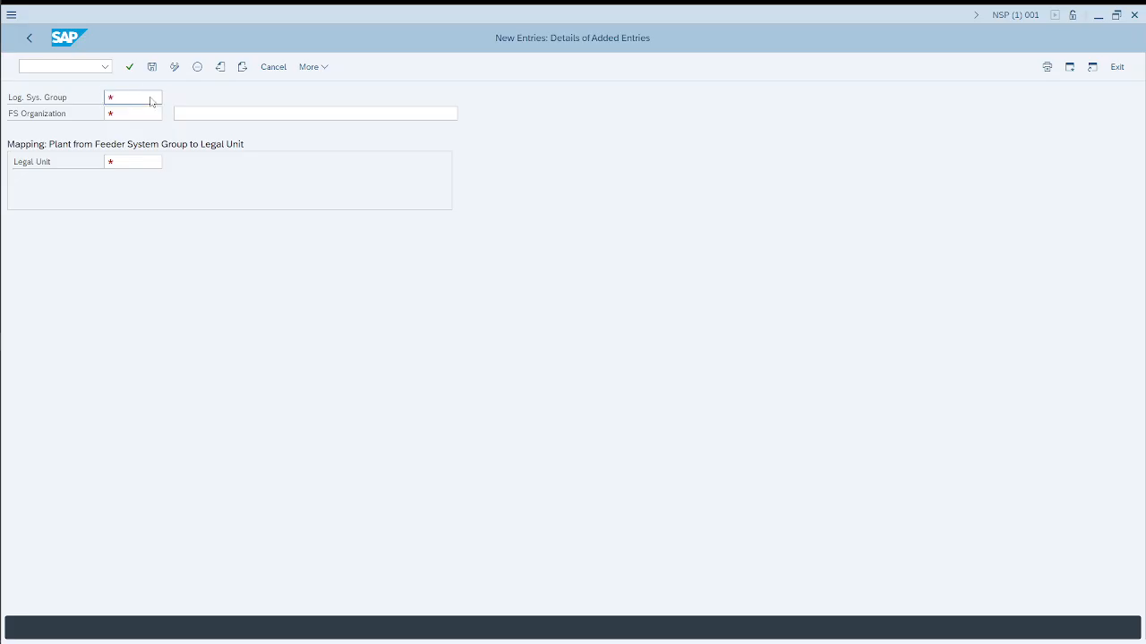
pyautogui.click(168, 97)
pyautogui.click(463, 109)
pyautogui.click(169, 97)
pyautogui.doubleClick(144, 173)
# Set the FS organization of the new mapping entry to plant 1225
pyautogui.click(135, 113)
pyautogui.write('1235')
pyautogui.press('BackSpace')
pyautogui.write('25')
pyautogui.press('Tab')
# Copy the plant's name, Hamburg Test, from the EH8 session into the FS organization's description
pyautogui.hotkey('alt', 'Tab')
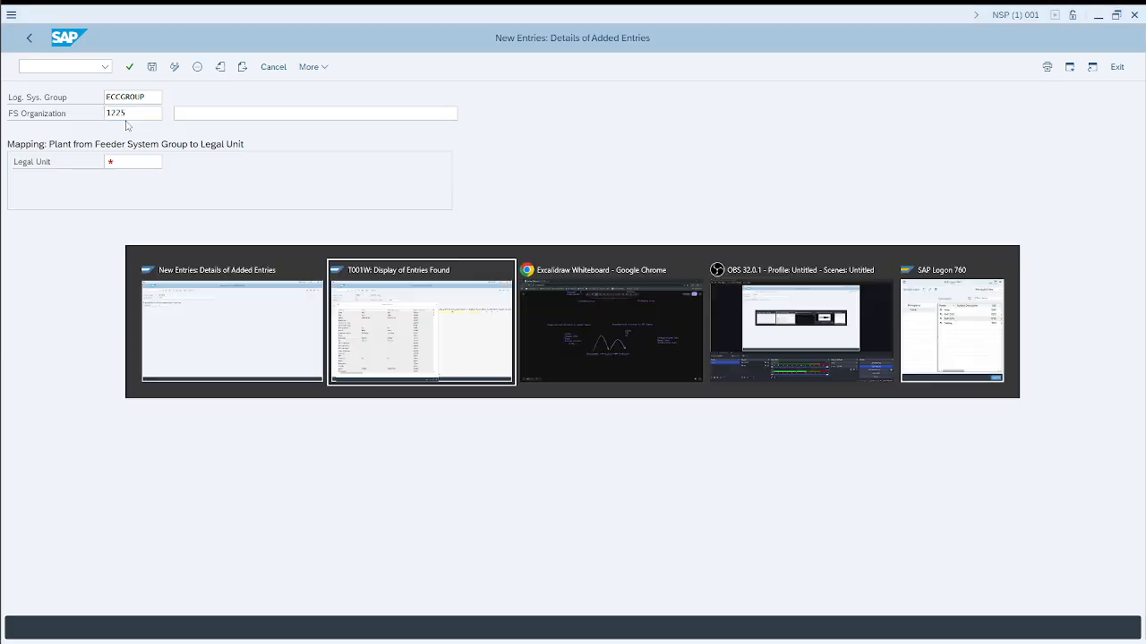
pyautogui.scroll(-1, 250, 283)
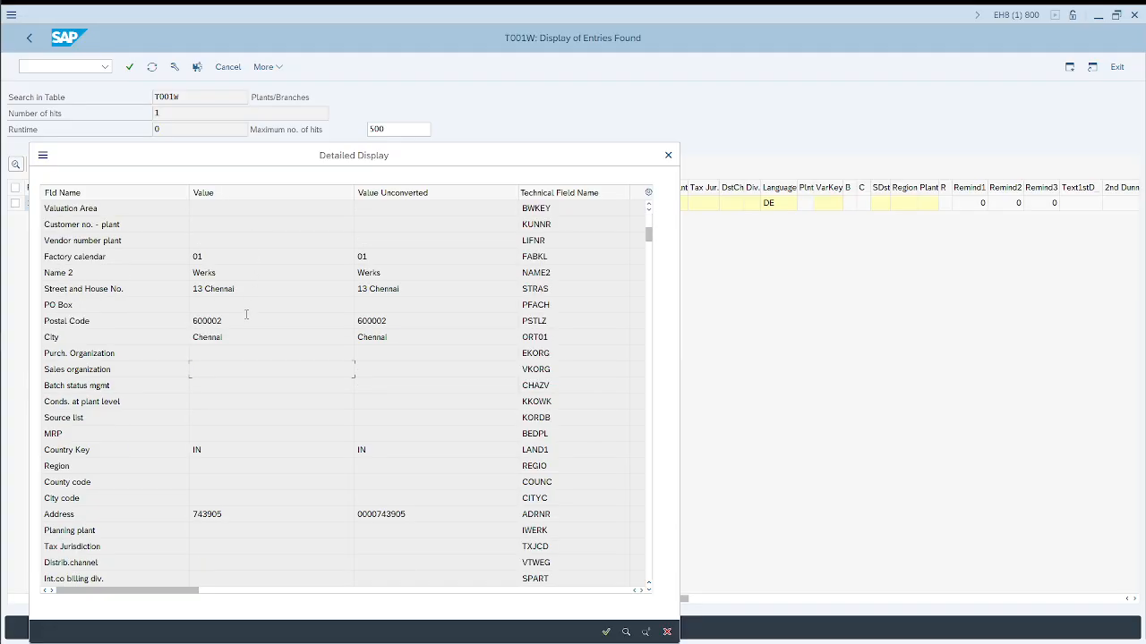
pyautogui.scroll(1, 251, 283)
pyautogui.moveTo(247, 240); pyautogui.dragTo(173, 240)
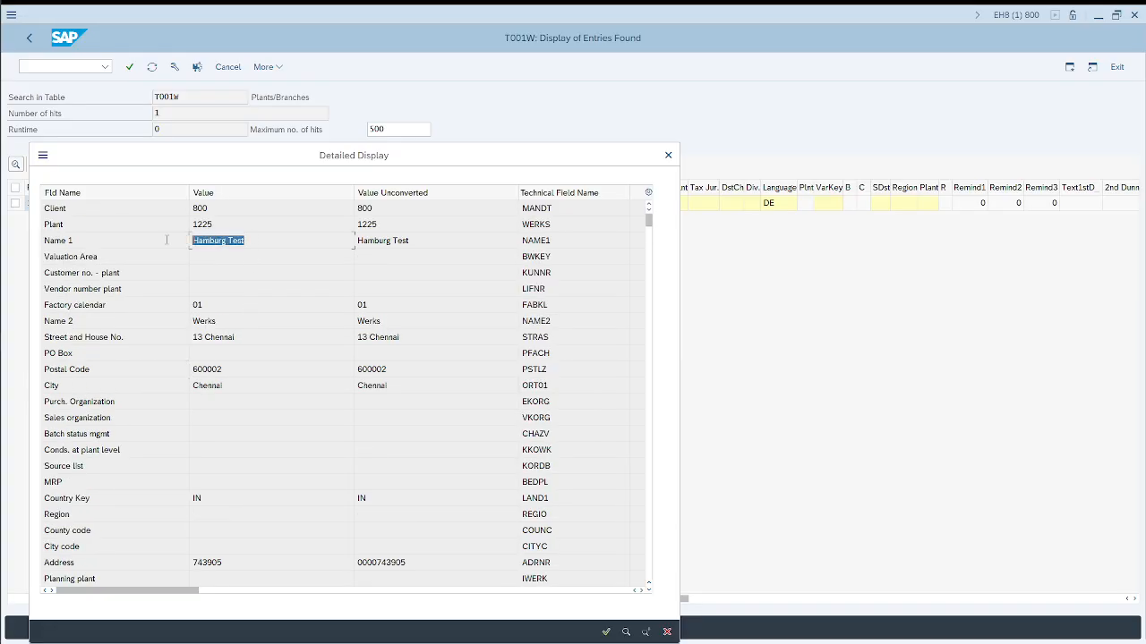
pyautogui.hotkey('ctrl', 'c')
pyautogui.hotkey('alt', 'Tab')
pyautogui.hotkey('ctrl', 'v')
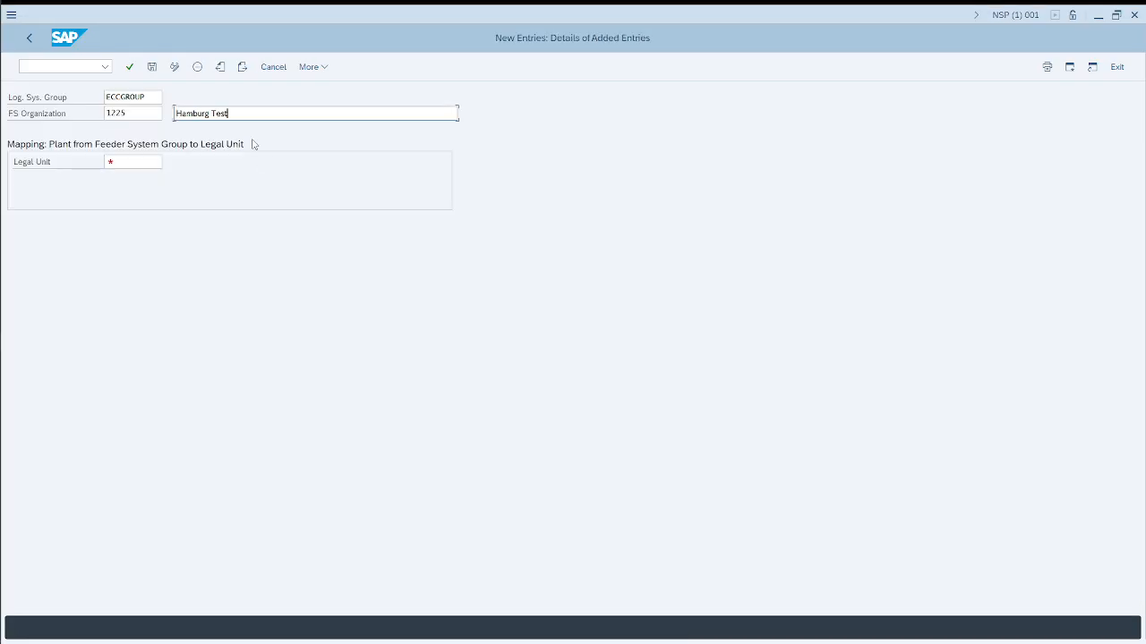
# Set the legal unit of the plant 1225 mapping entry to LU_1225 and validate it
pyautogui.click(142, 161)
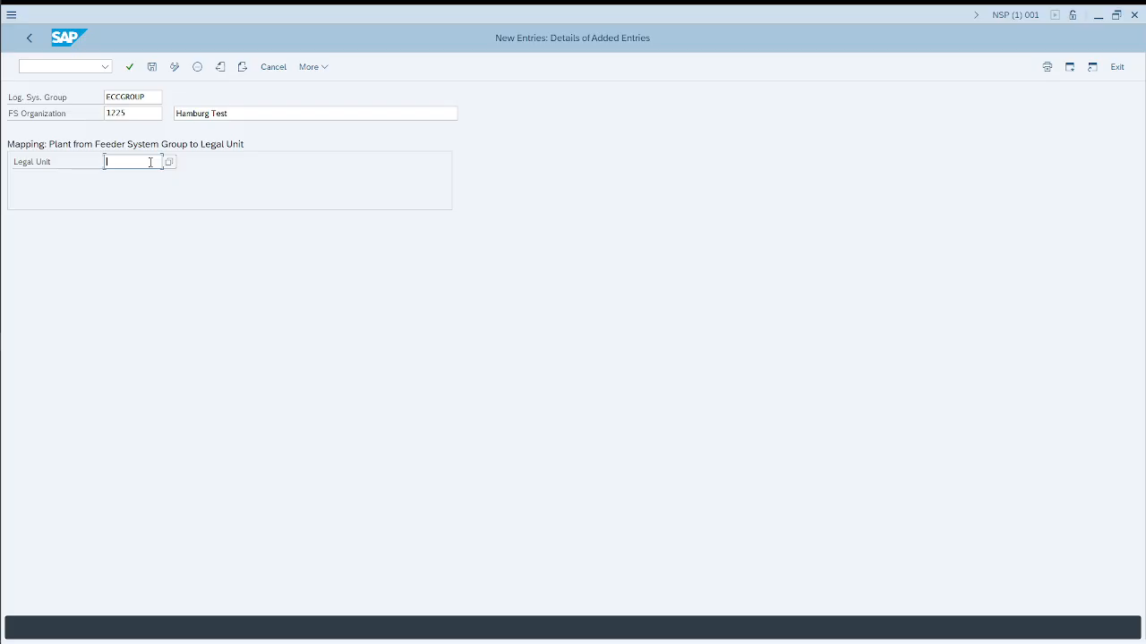
pyautogui.write('LU_1225')
pyautogui.press('Return')
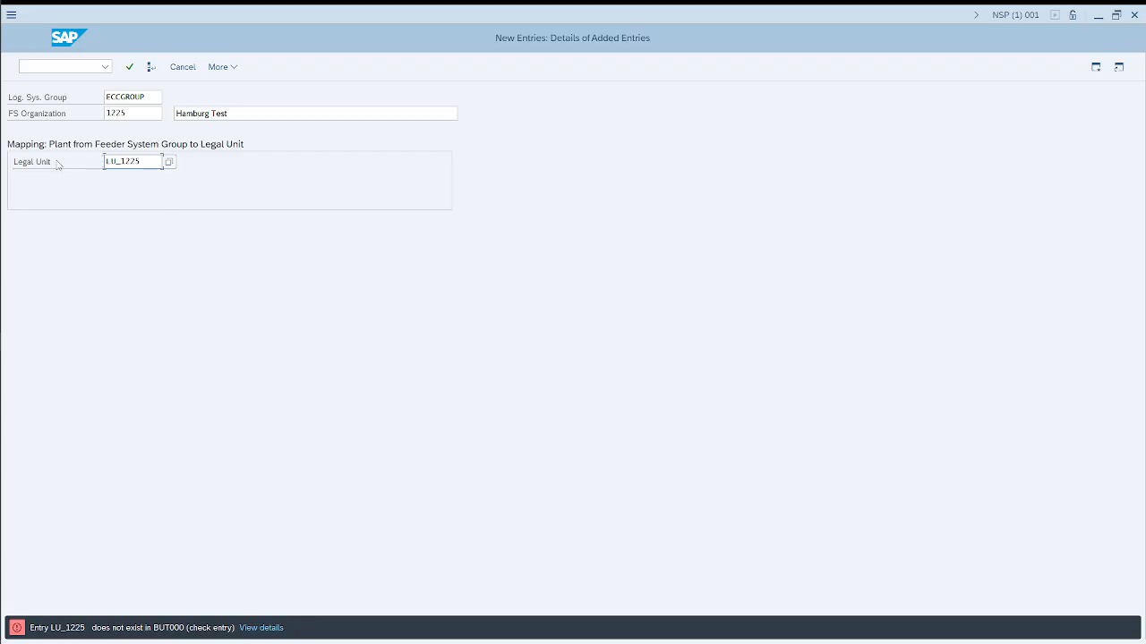
# Open a new session of the same system and start the Data Browser (SE16) in it
pyautogui.hotkey('alt', 'Tab')
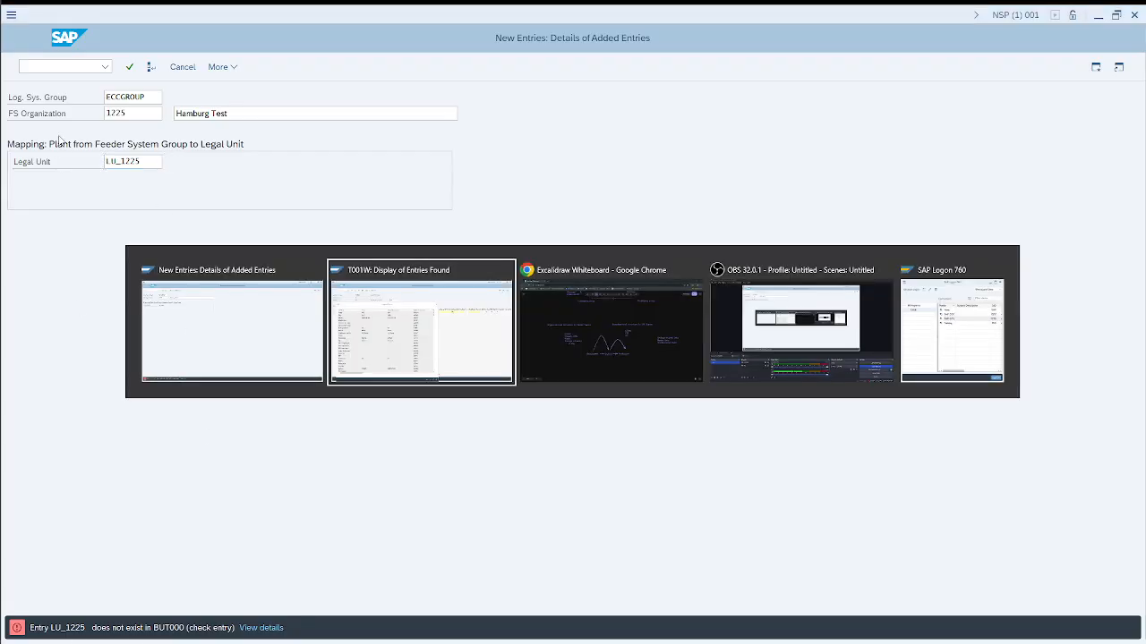
pyautogui.hotkey('alt', 'Tab')
pyautogui.click(49, 68)
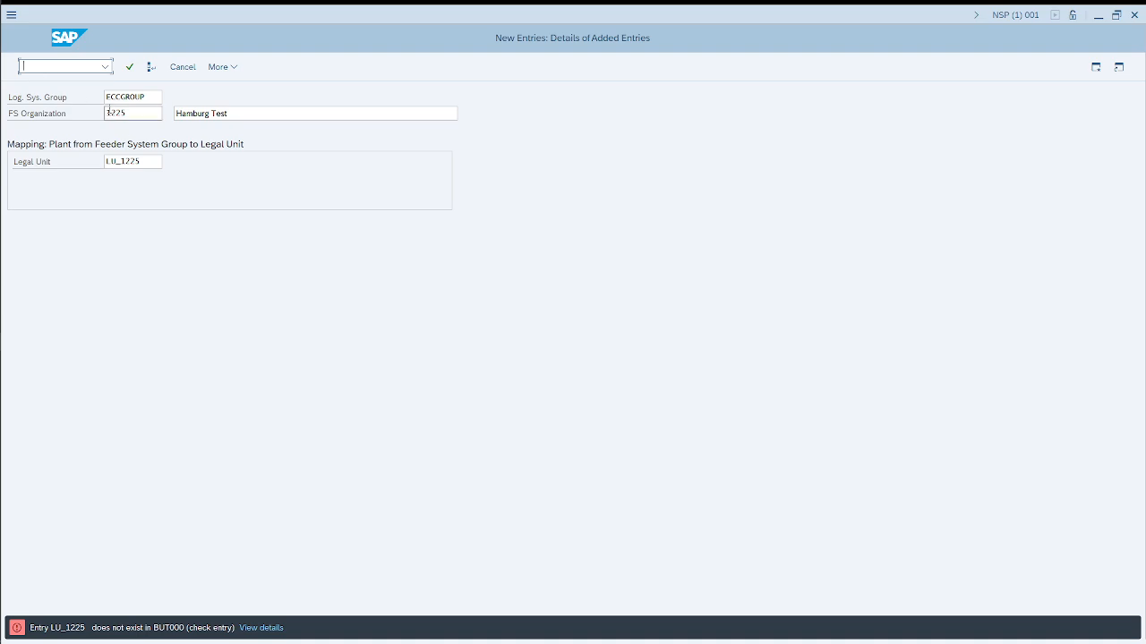
pyautogui.write('/ose16n')
pyautogui.press('Return')
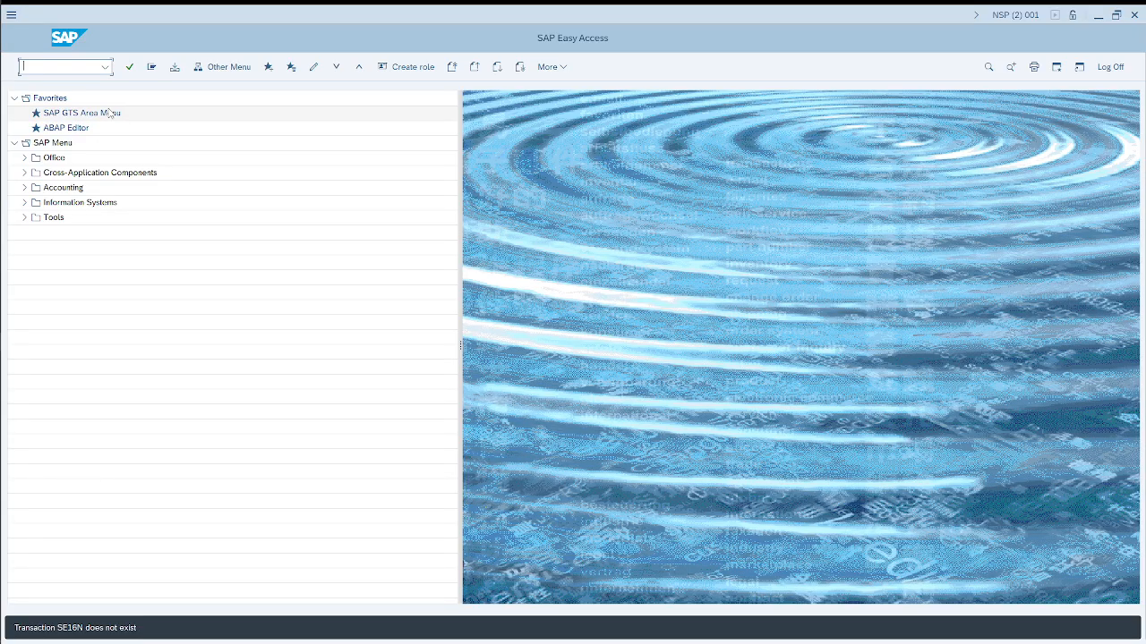
pyautogui.write('se16')
pyautogui.press('Return')
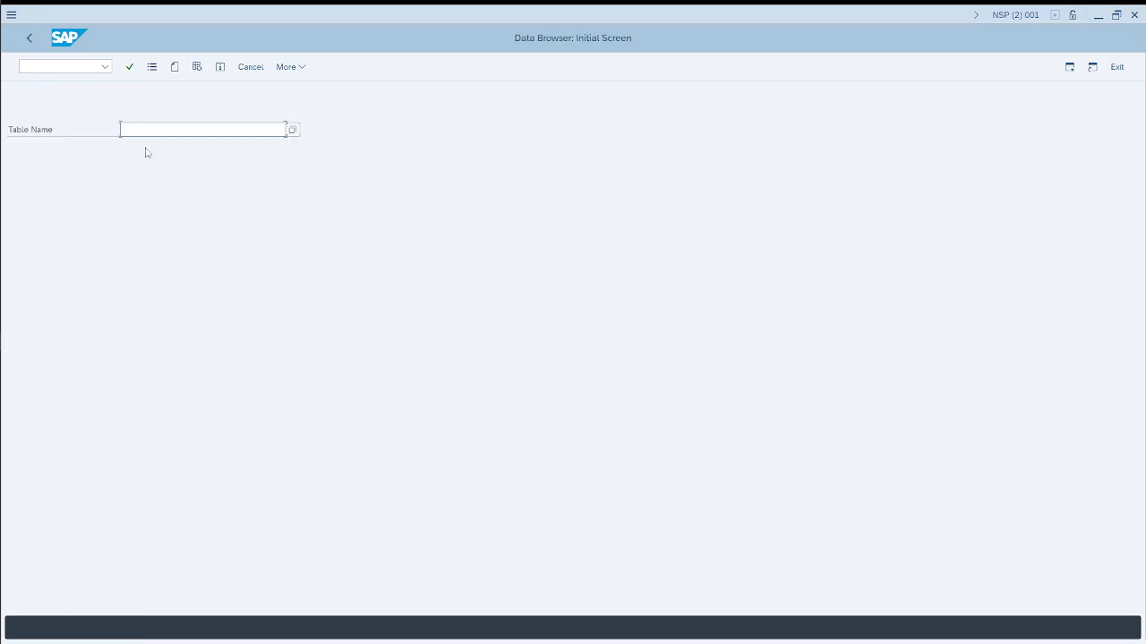
# Look up the business partners matching LU_12* in table BUT000
pyautogui.write('but000')
pyautogui.press('Return')
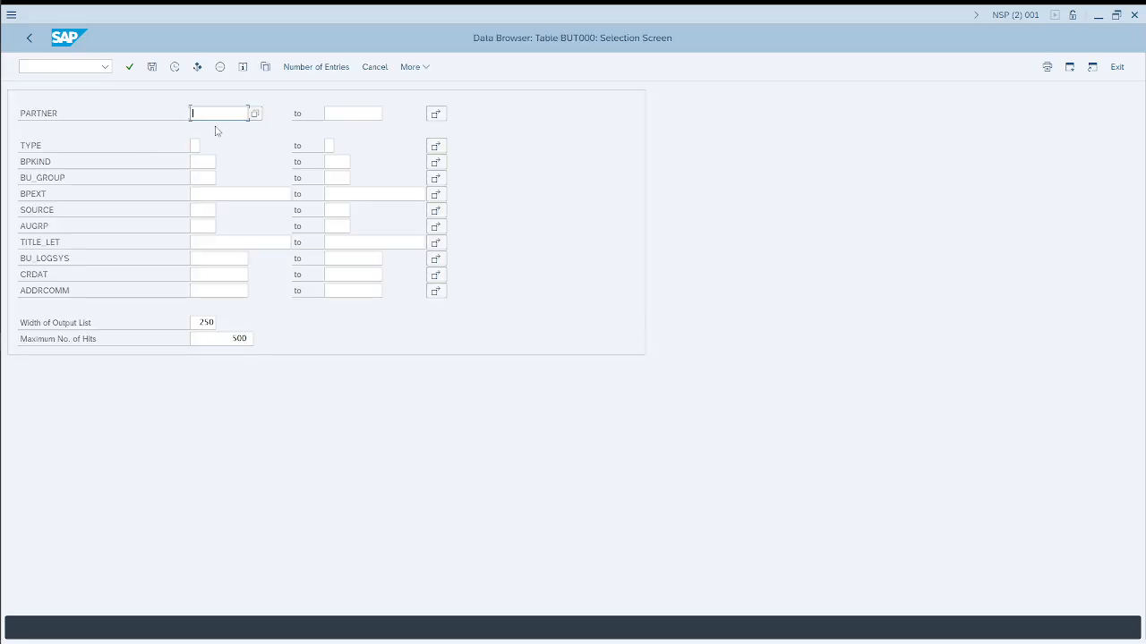
pyautogui.write('10')
pyautogui.write('_12*')
pyautogui.press('F8')
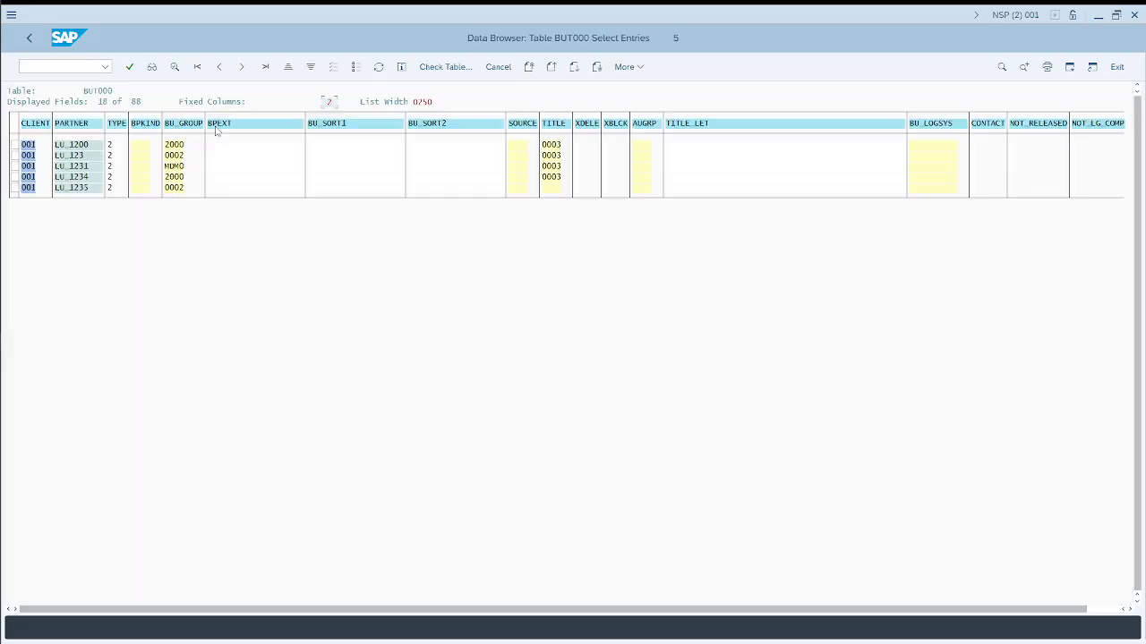
pyautogui.click(88, 189)
# Start a new organization business partner numbered LU_1225 in the role SLLSIT Legal Unit
pyautogui.click(58, 67)
pyautogui.write('/nbp')
pyautogui.press('Return')
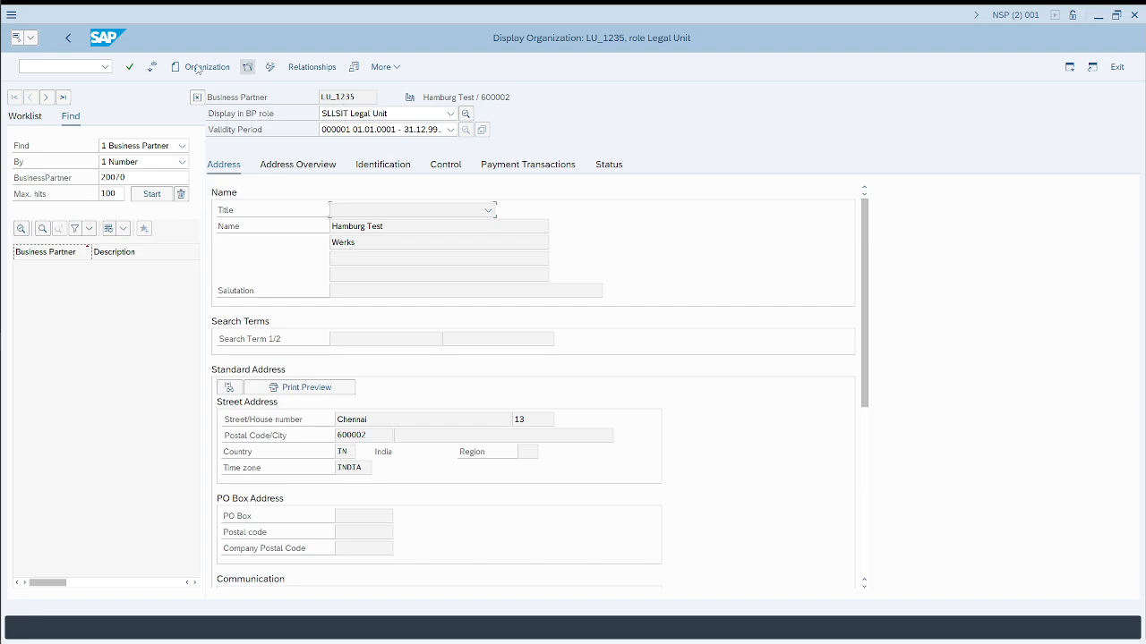
pyautogui.click(196, 68)
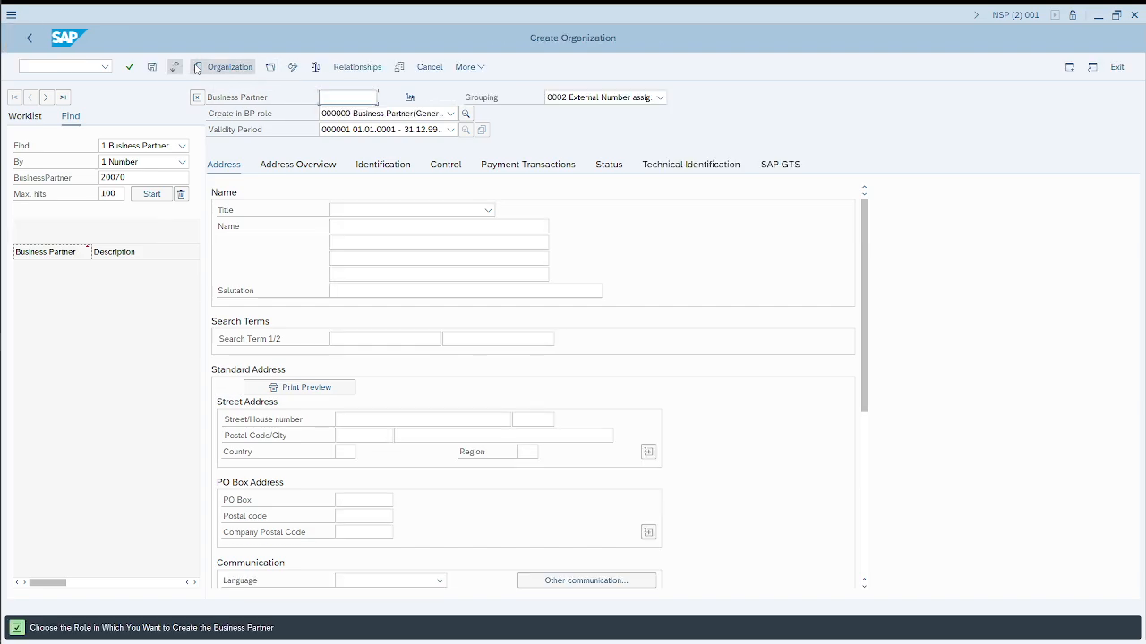
pyautogui.click(345, 97)
pyautogui.click(349, 113)
pyautogui.press('BackSpace')
pyautogui.press('BackSpace')
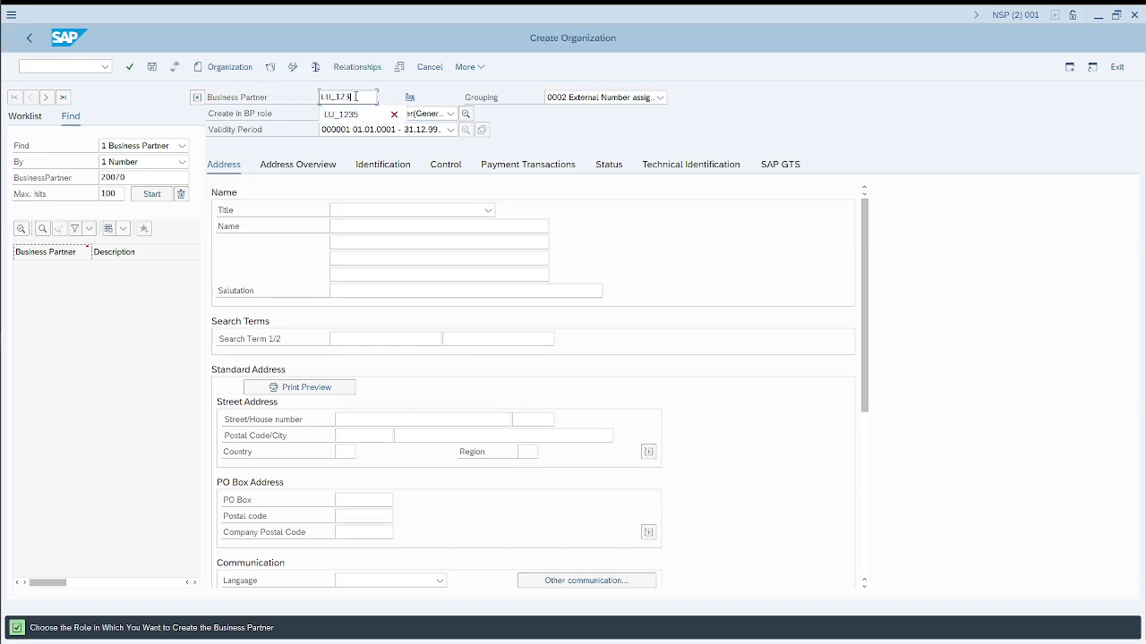
pyautogui.write('25')
pyautogui.click(376, 114)
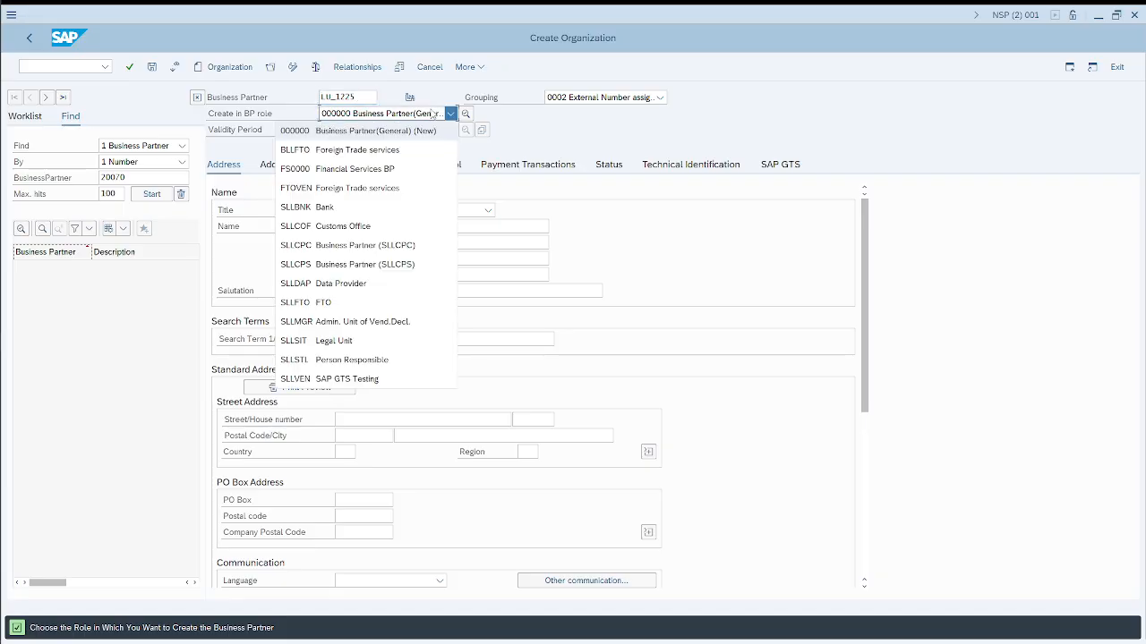
pyautogui.click(346, 341)
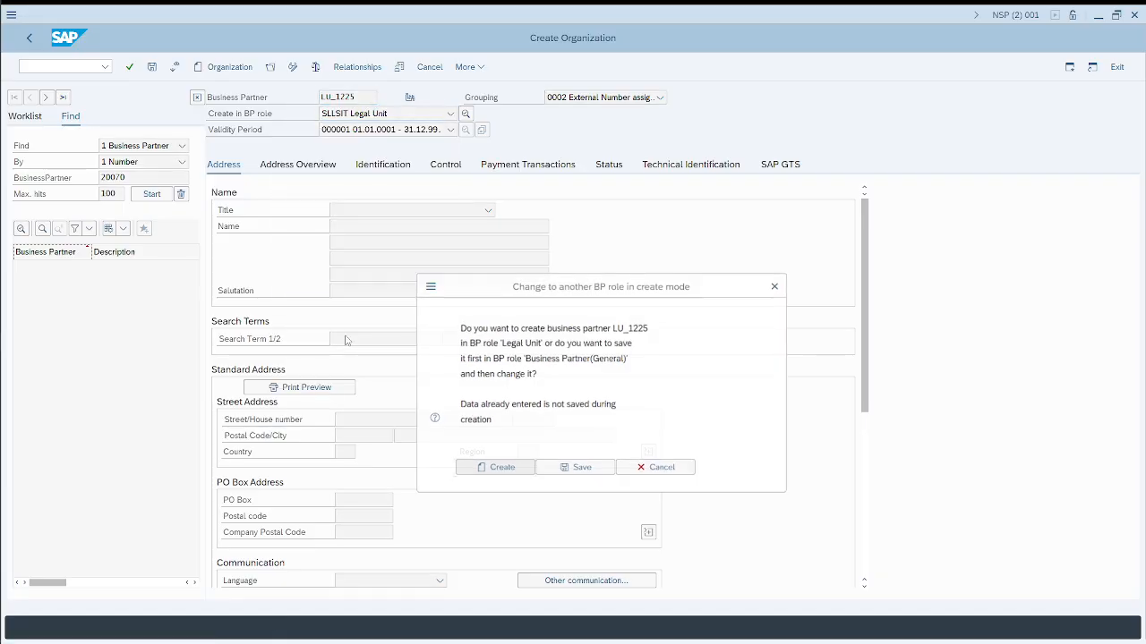
pyautogui.click(503, 473)
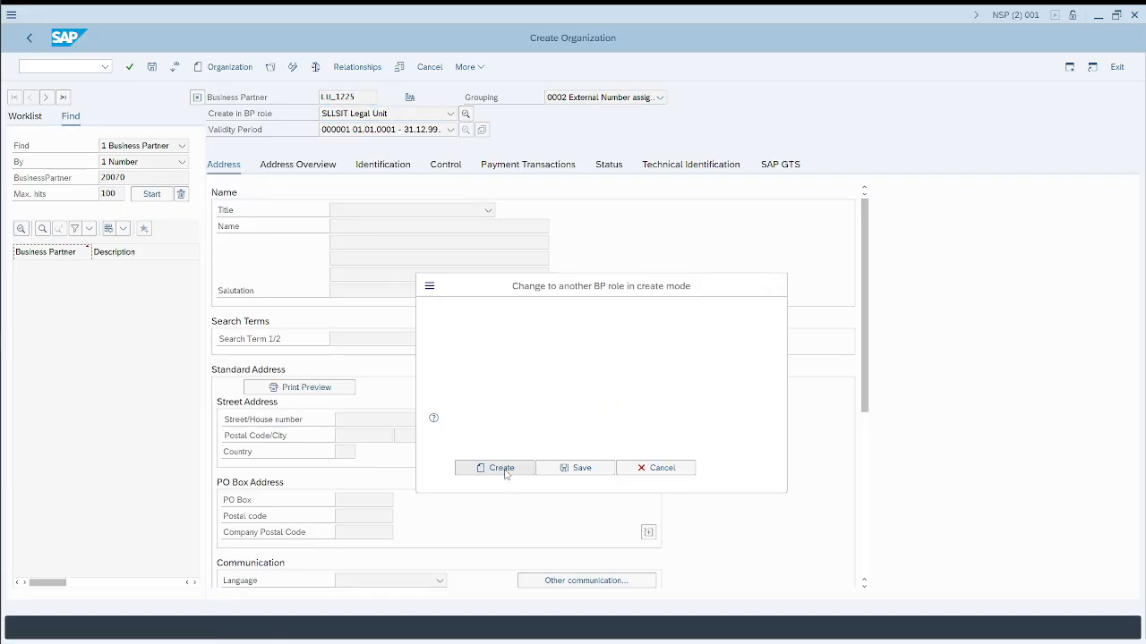
# Enter Hamburg Test and Werks as the two name lines of business partner LU_1225
pyautogui.press('Tab')
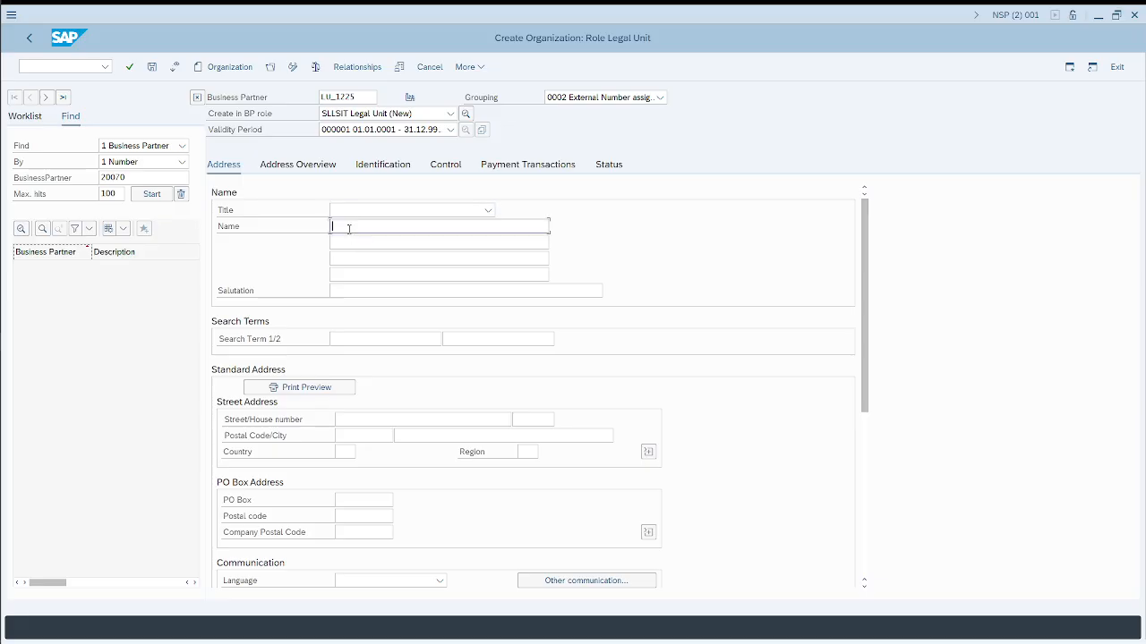
pyautogui.click(350, 240)
pyautogui.click(349, 260)
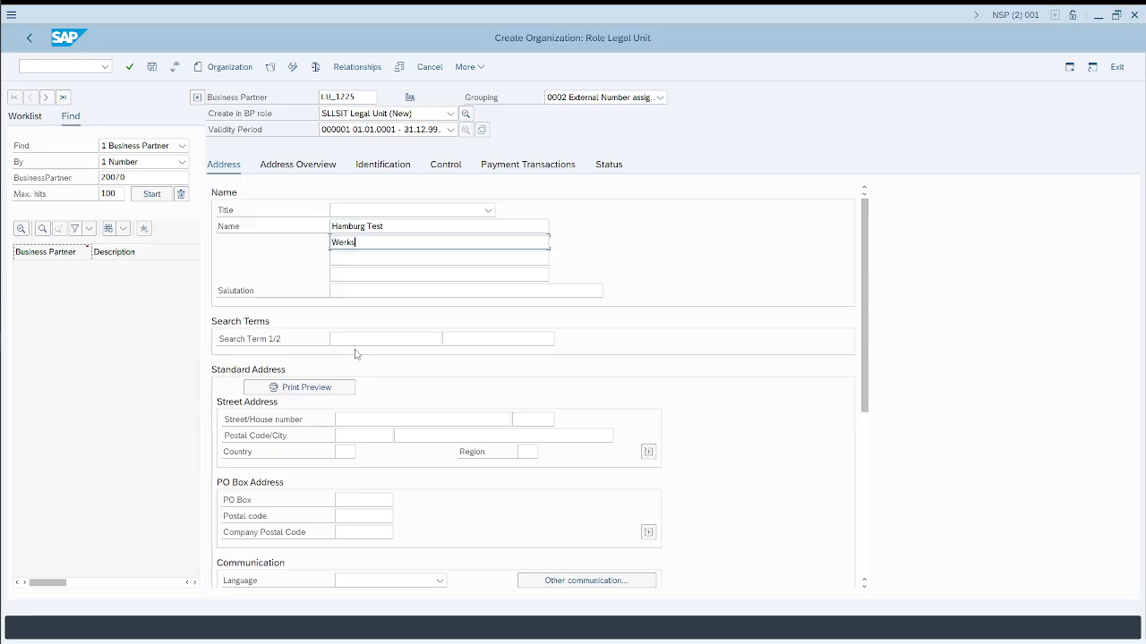
# Fill in the plant's street, house number and postal code, set the country to IN, and save the business partner
pyautogui.click(352, 418)
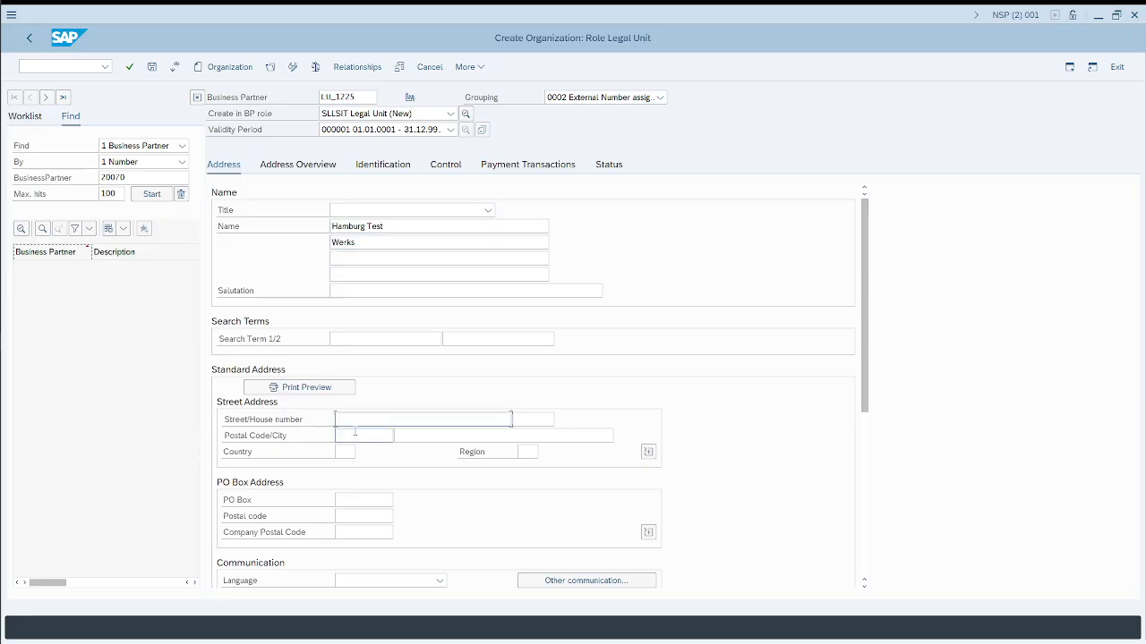
pyautogui.write('Chennai')
pyautogui.press('Tab')
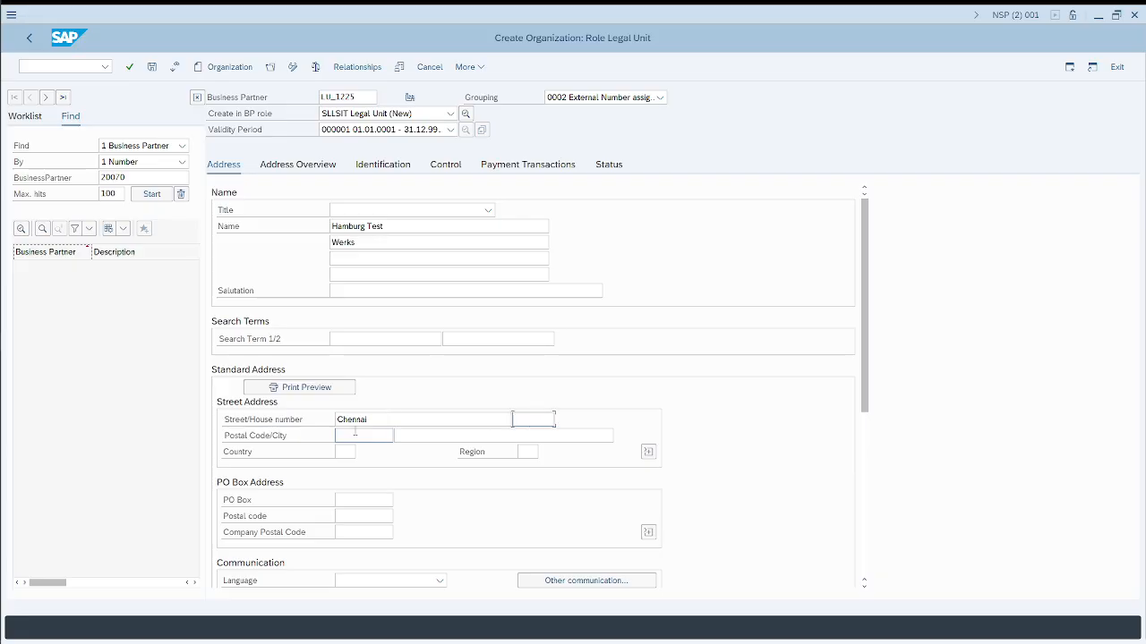
pyautogui.write('13')
pyautogui.press('Tab')
pyautogui.click(355, 434)
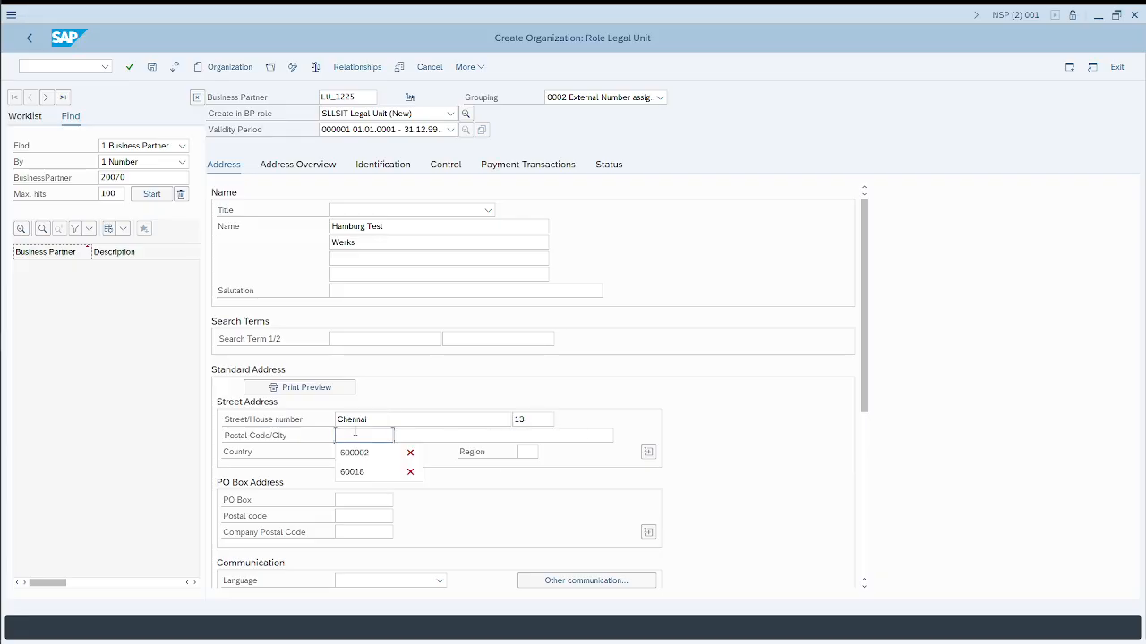
pyautogui.click(355, 452)
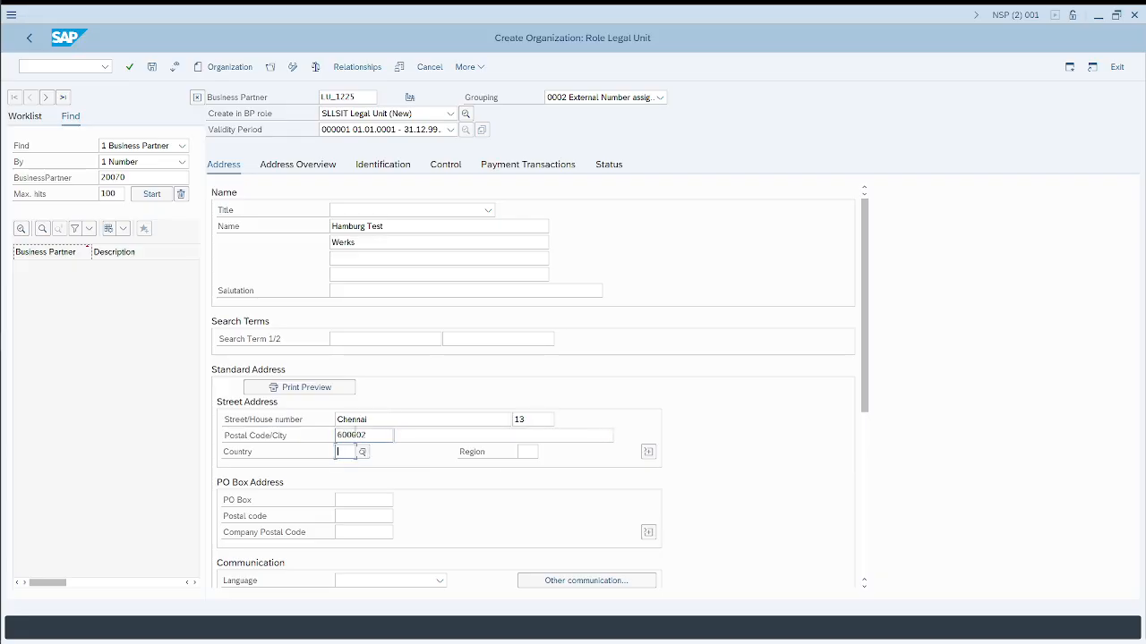
pyautogui.write('IN')
pyautogui.press('Return')
pyautogui.hotkey('ctrl', 's')
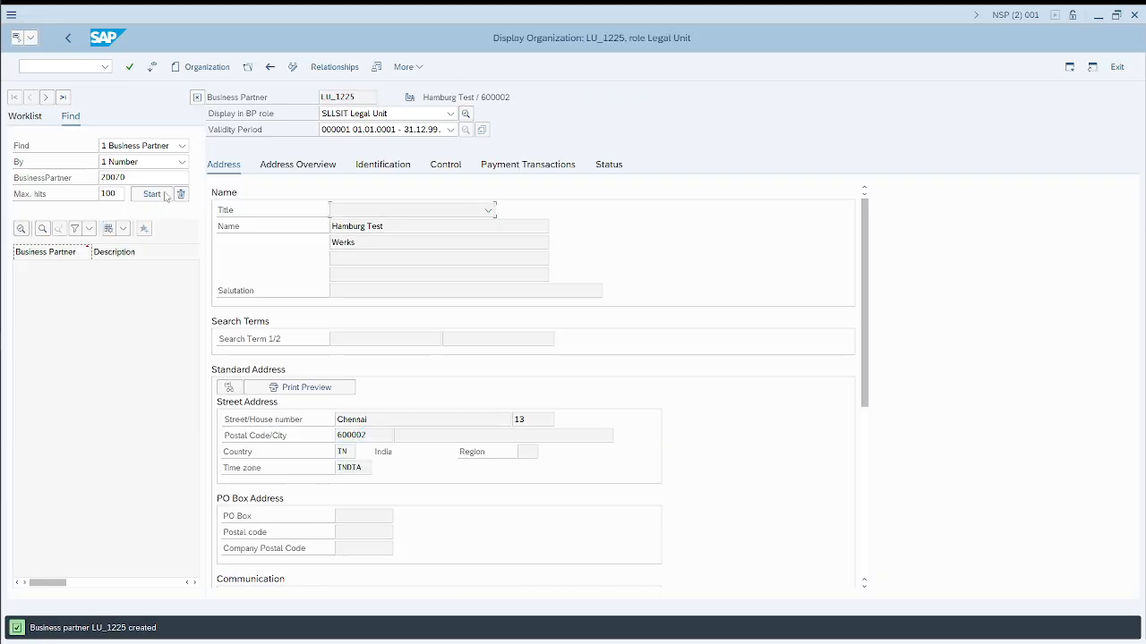
# Return to the plant mapping entry, revalidate LU_1225, save it to the proposed customizing request, and go back to the IMG structure
pyautogui.click(70, 38)
pyautogui.hotkey('alt', 'Tab')
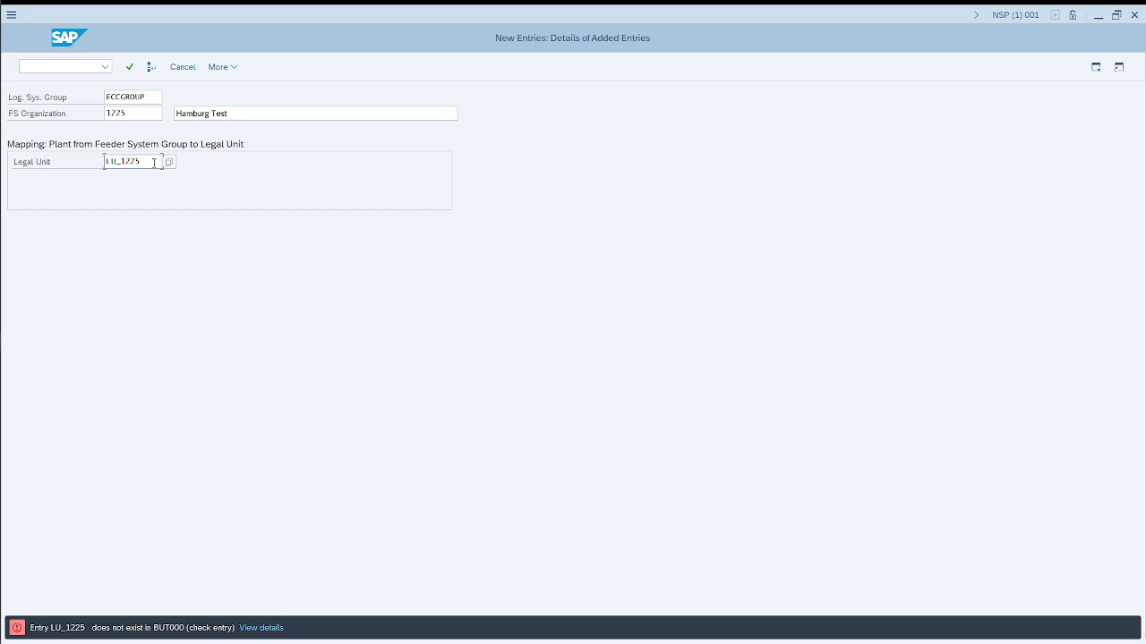
pyautogui.press('Return')
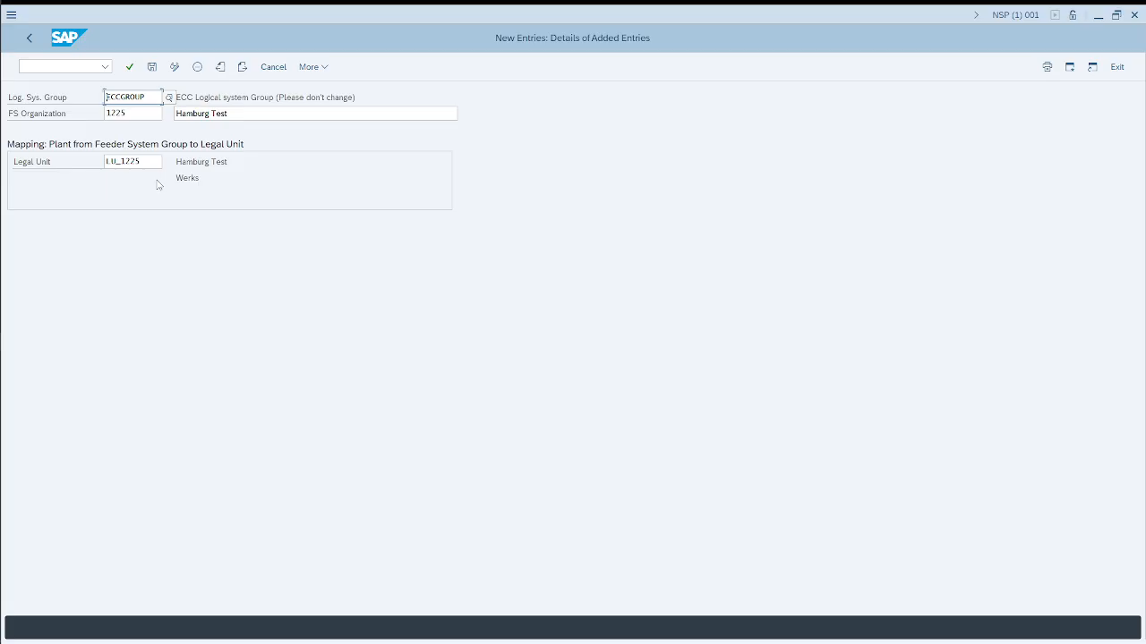
pyautogui.hotkey('ctrl', 's')
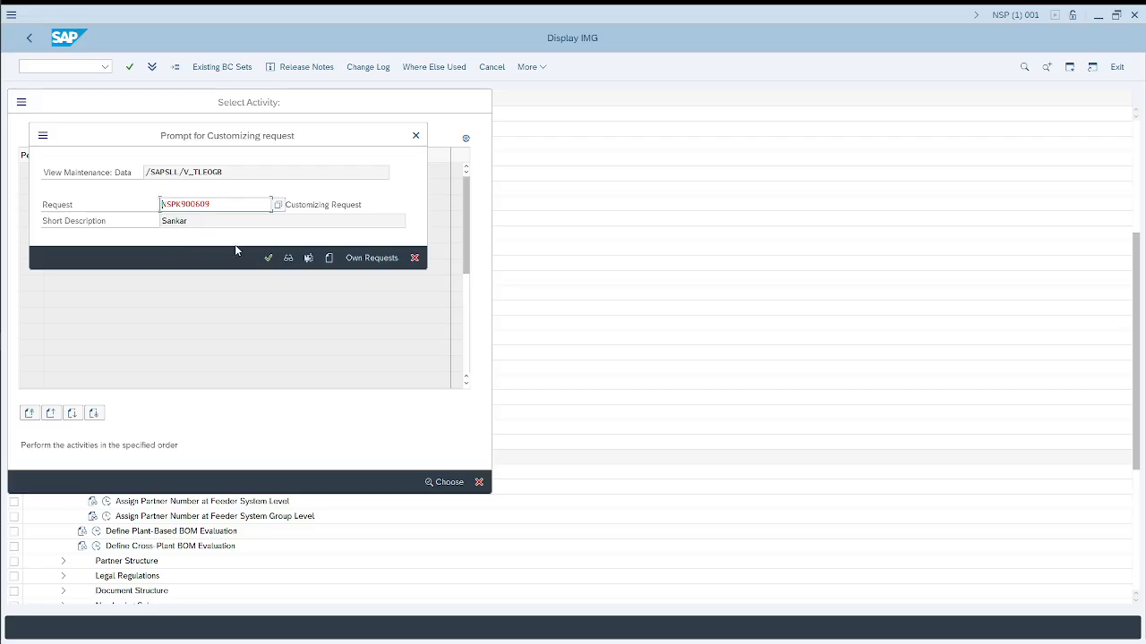
pyautogui.click(266, 258)
pyautogui.click(28, 39)
pyautogui.click(27, 41)
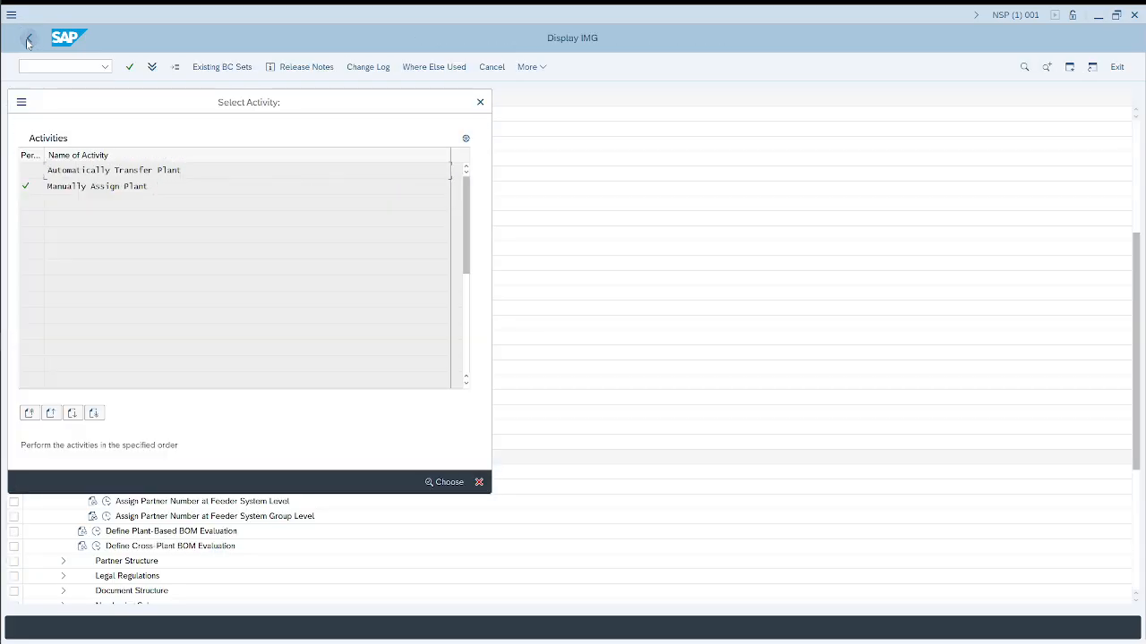
pyautogui.click(483, 106)
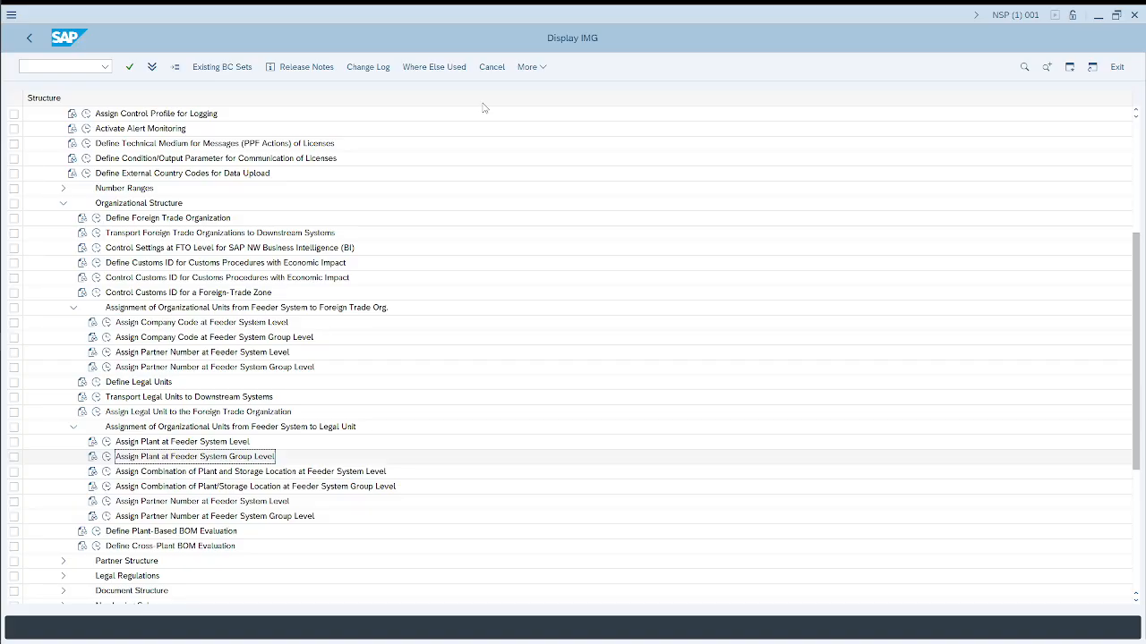
# Switch to the EH8 session, close the plant details and load table T001K in the general table display
pyautogui.hotkey('alt', 'Tab')
pyautogui.hotkey('alt', 'Tab')
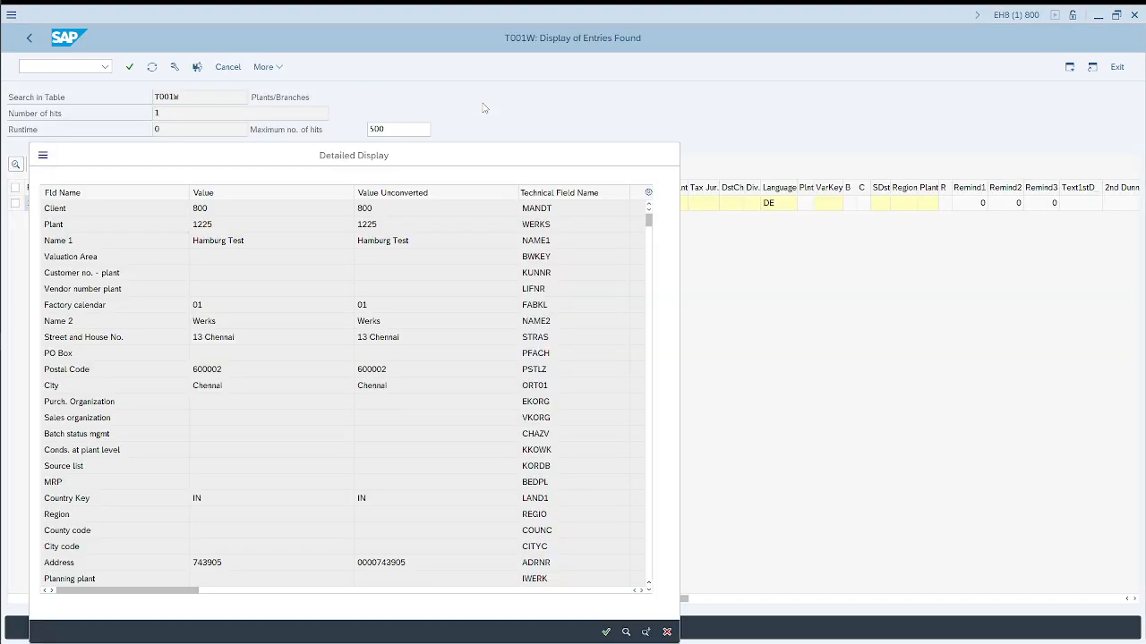
pyautogui.press('Escape')
pyautogui.press('F3')
pyautogui.click(167, 97)
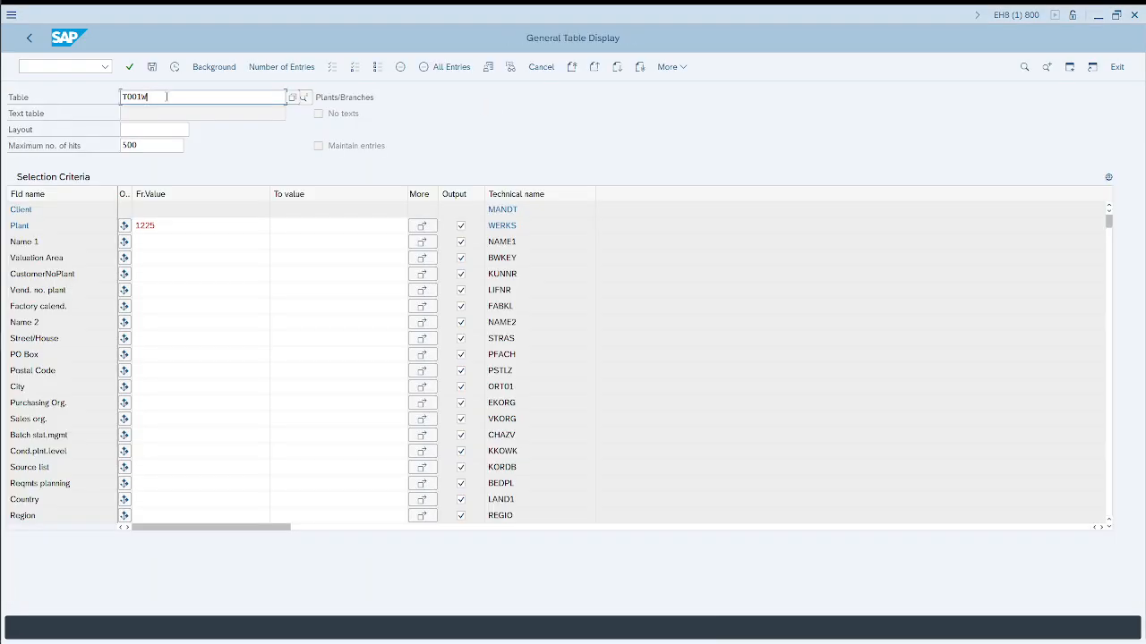
pyautogui.press('BackSpace')
pyautogui.write('S')
pyautogui.press('BackSpace')
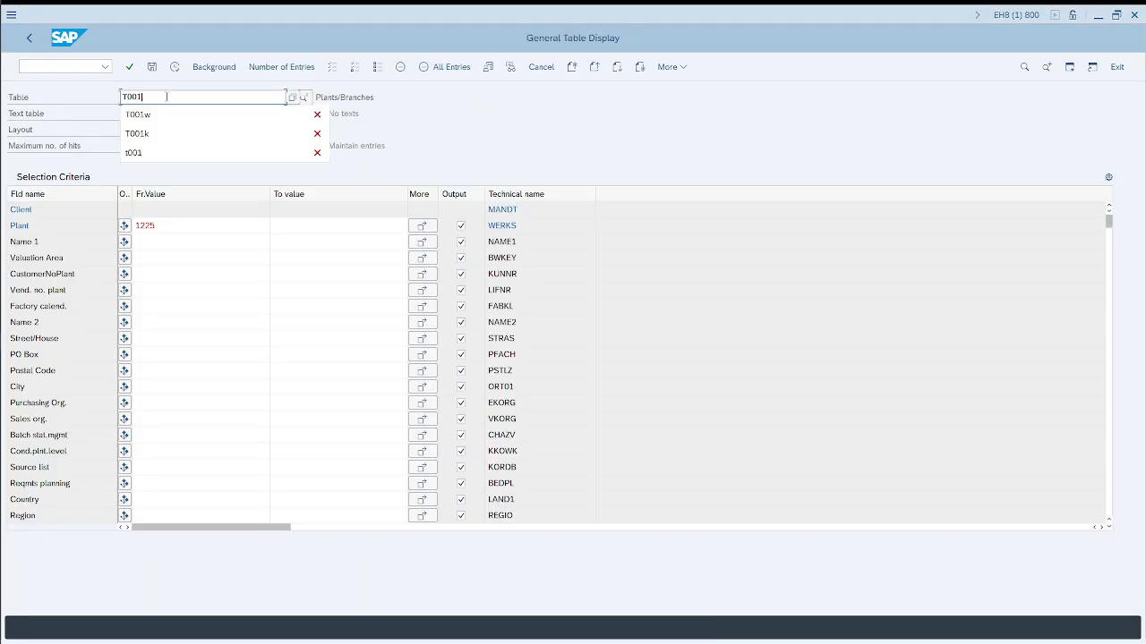
pyautogui.write('K')
pyautogui.press('Return')
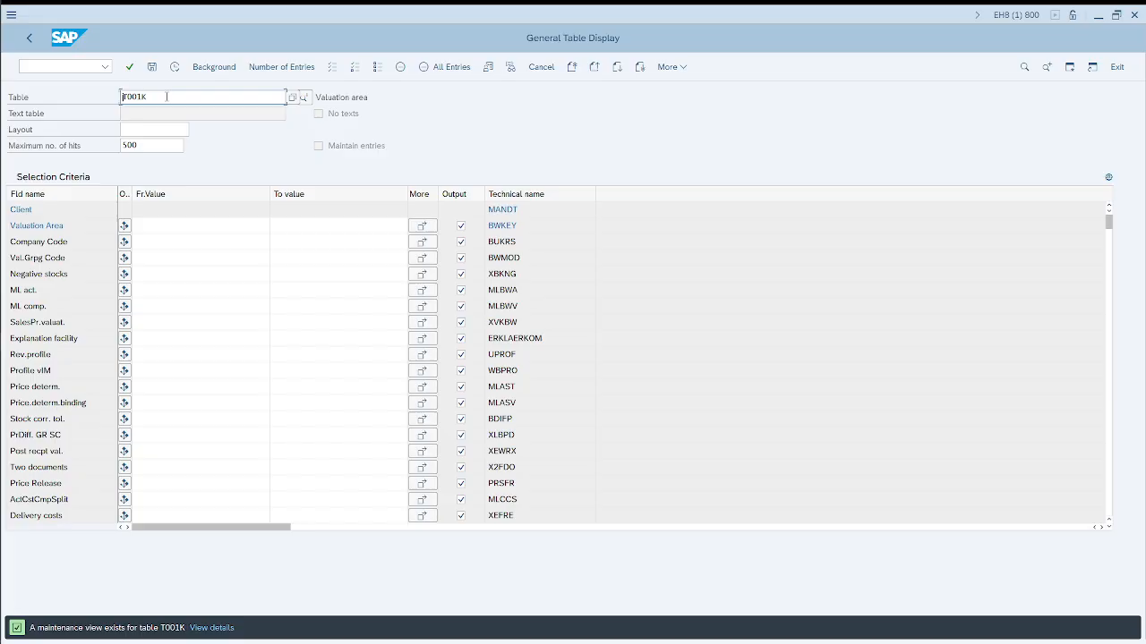
# Query table T001K for valuation area 1225
pyautogui.click(199, 225)
pyautogui.write('1225')
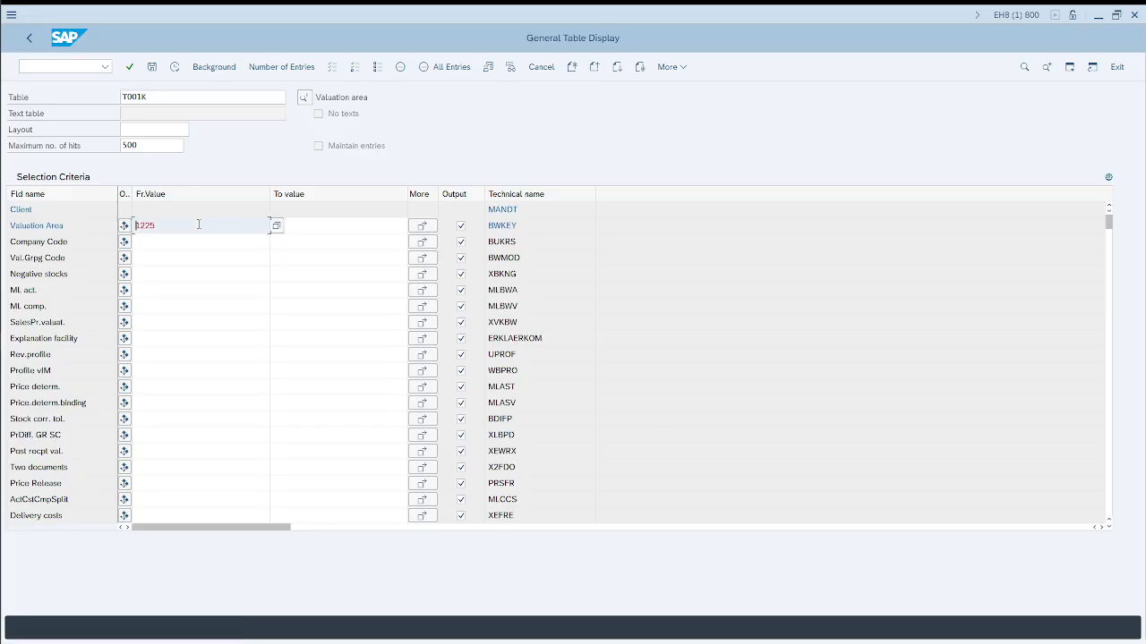
pyautogui.click(178, 72)
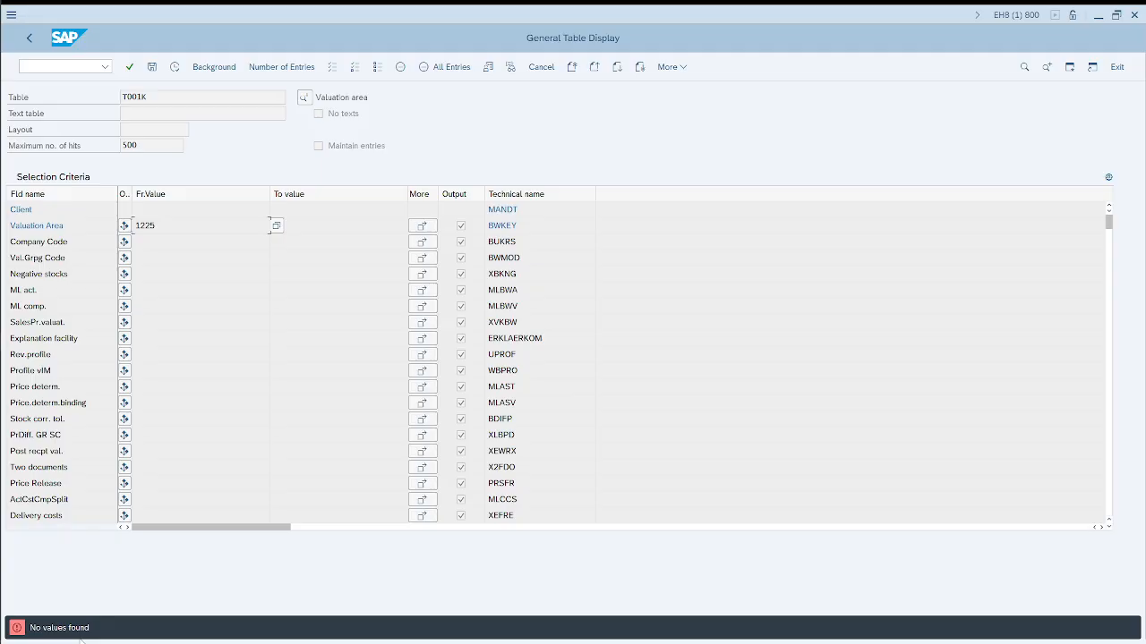
# Switch to the second NSP session and open Customizing: Execute Project (SPRO)
pyautogui.hotkey('alt', 'Tab')
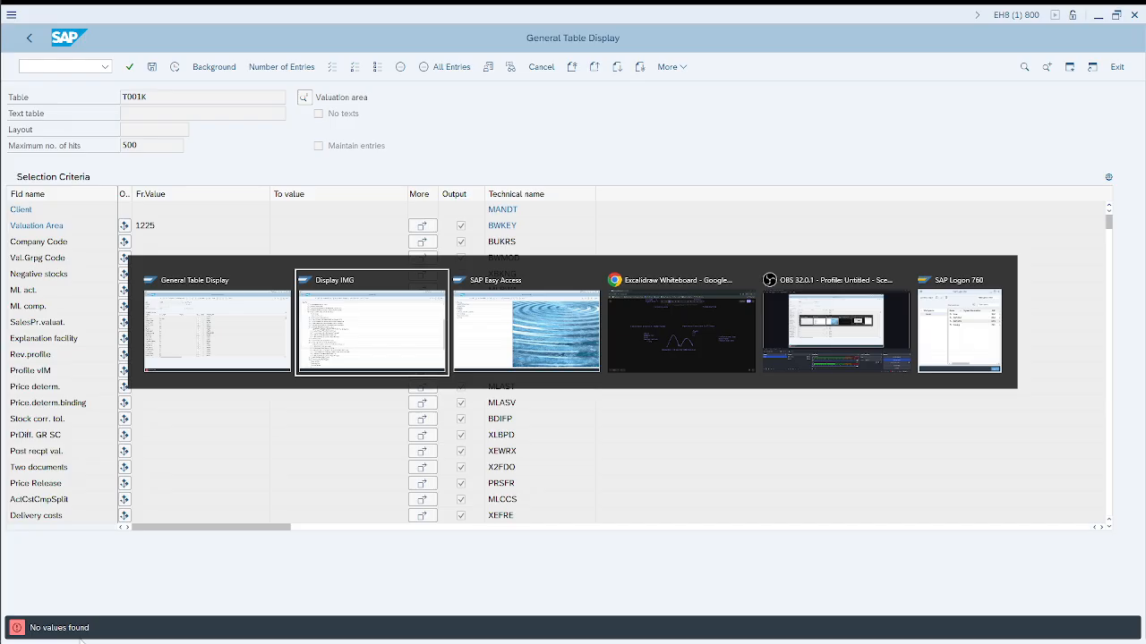
pyautogui.hotkey('alt', 'Tab')
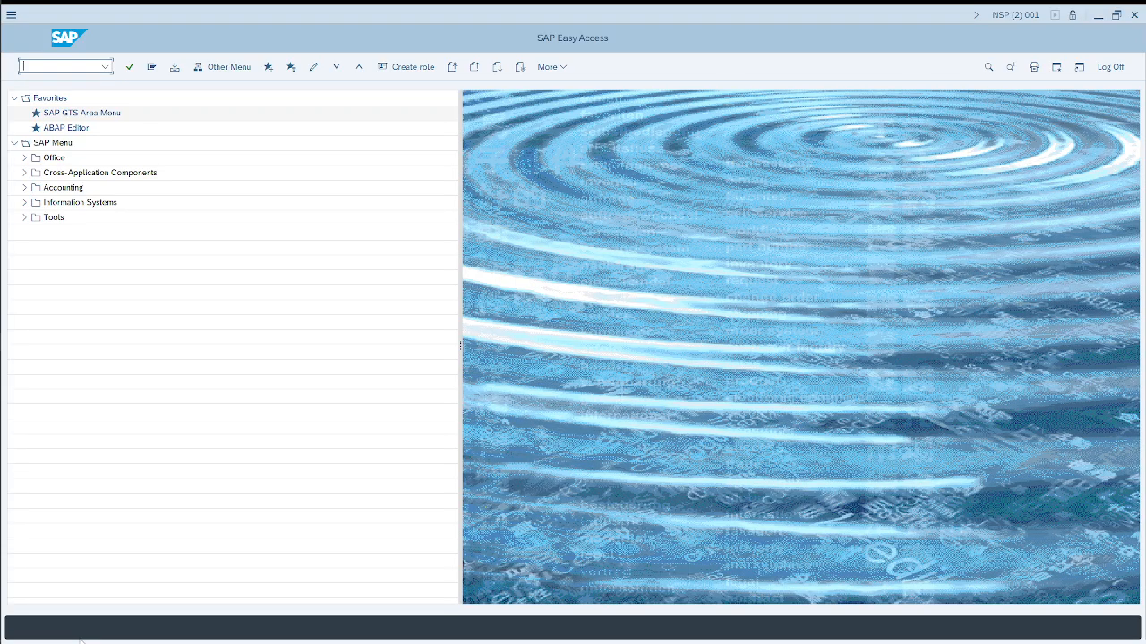
pyautogui.write('spro')
pyautogui.press('Return')
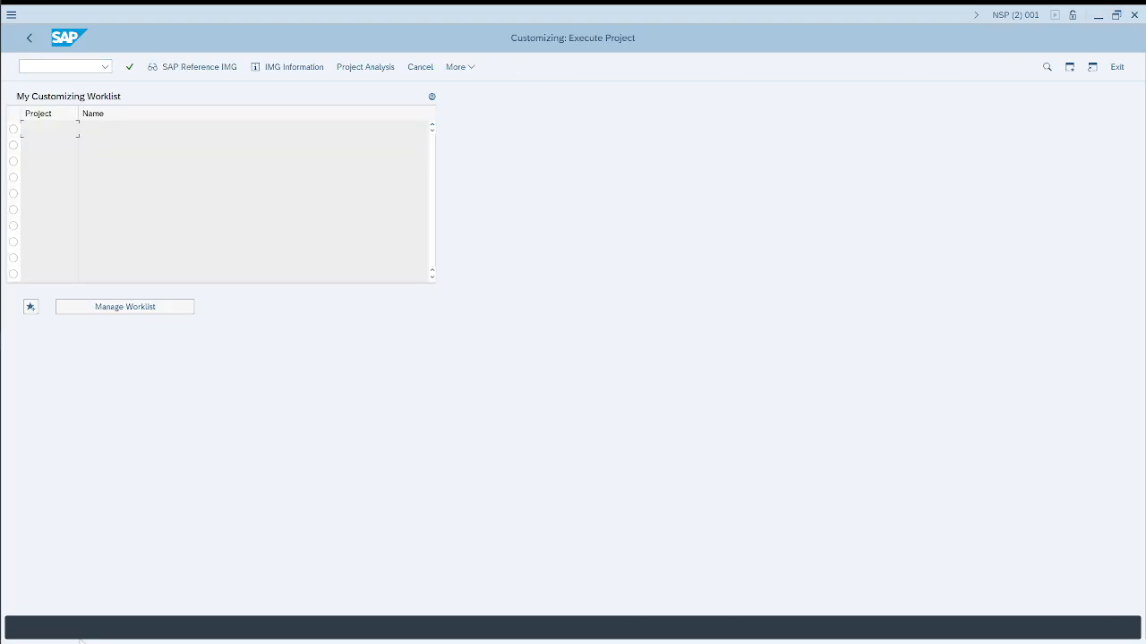
# Open the SAP Reference IMG and expand Global Trade Services down to the Organizational Structure activities under General Settings
pyautogui.click(193, 67)
pyautogui.click(42, 203)
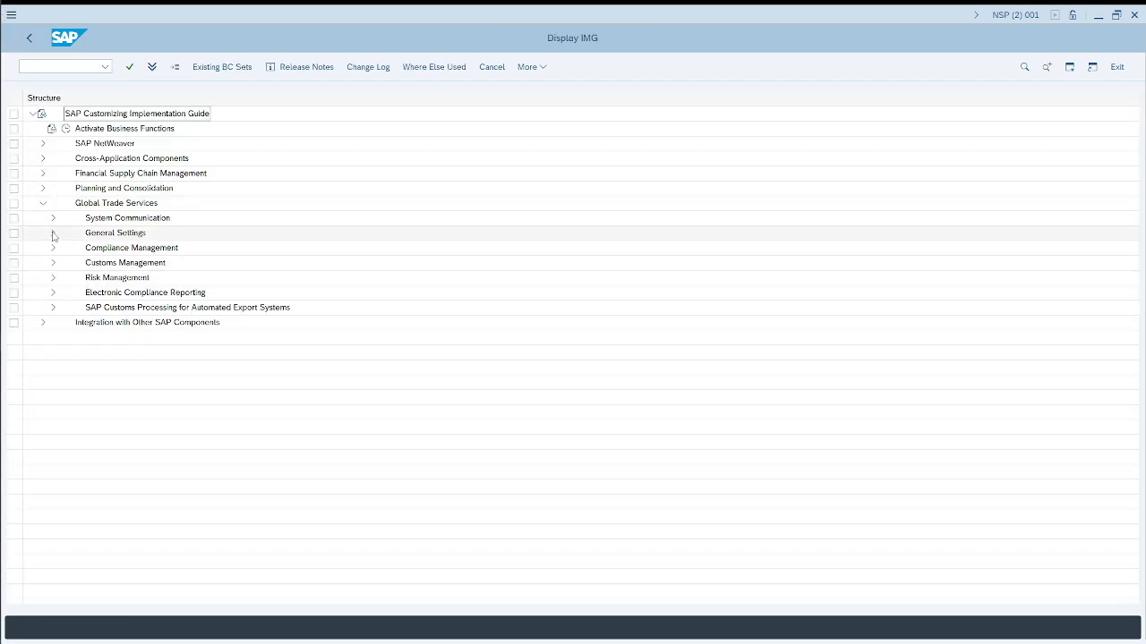
pyautogui.click(52, 233)
pyautogui.click(62, 382)
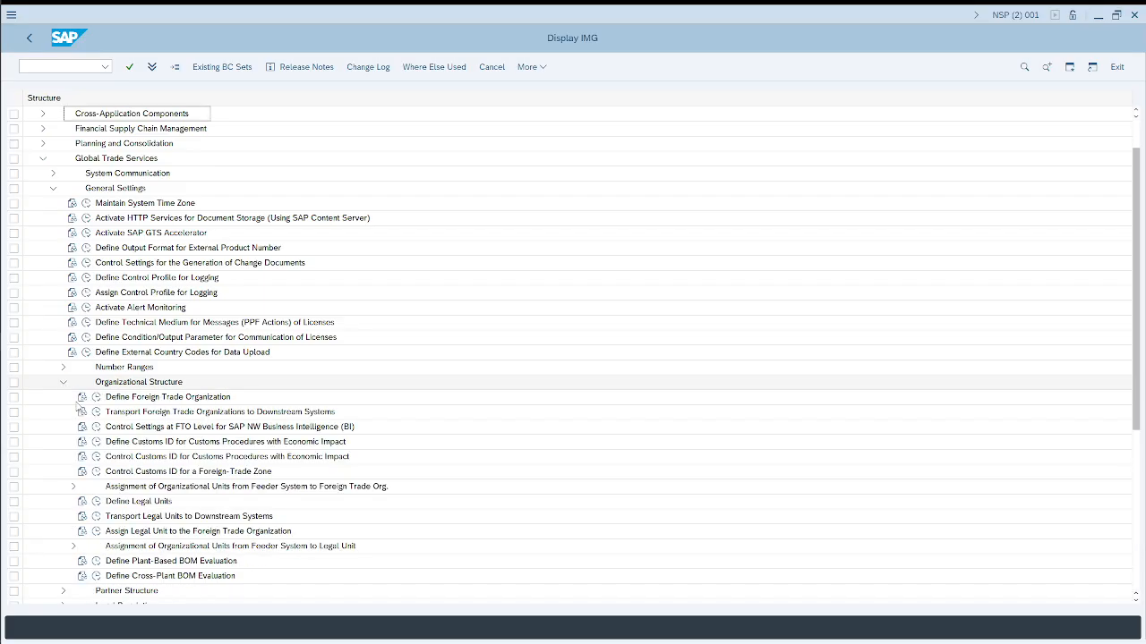
# View the manual company code assignment at feeder system group level for foreign trade organizations, and return to the IMG structure
pyautogui.click(73, 487)
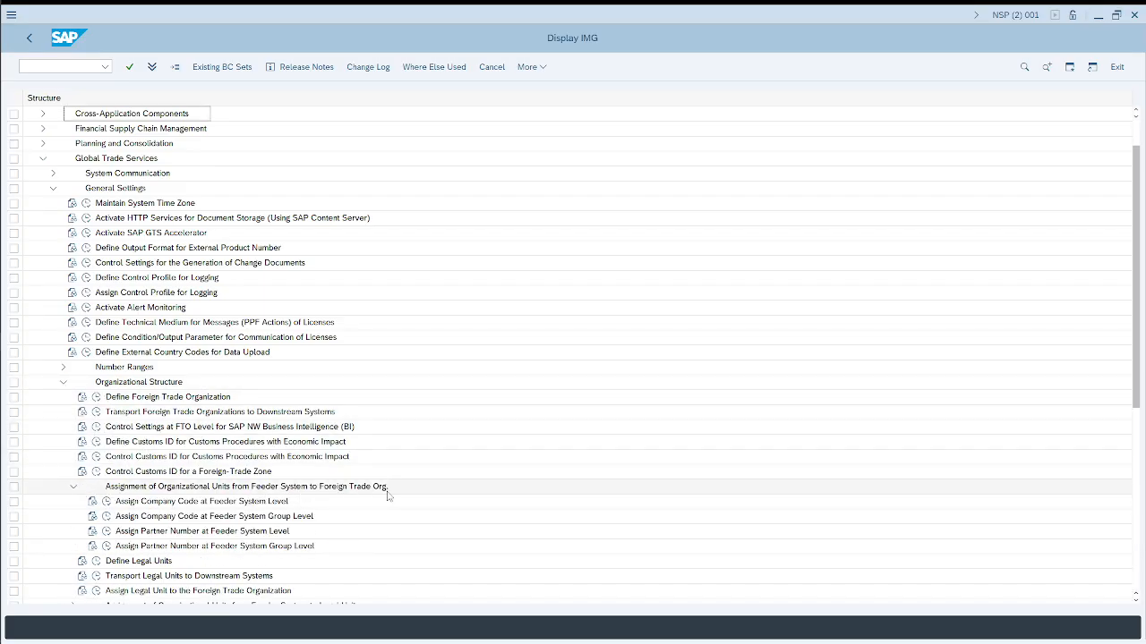
pyautogui.click(106, 517)
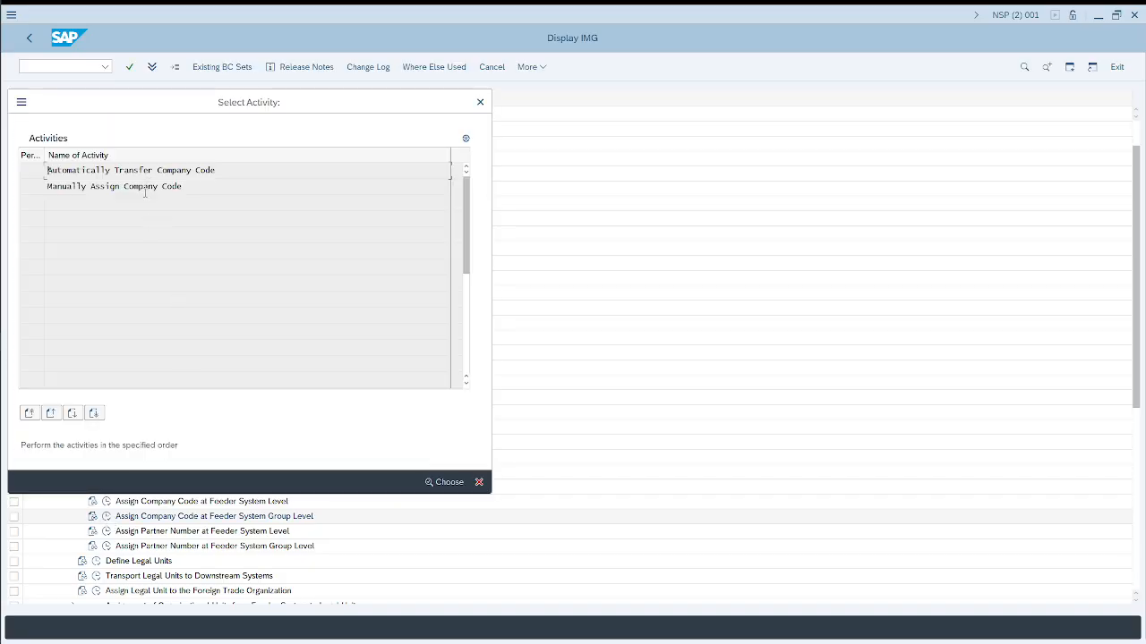
pyautogui.doubleClick(148, 190)
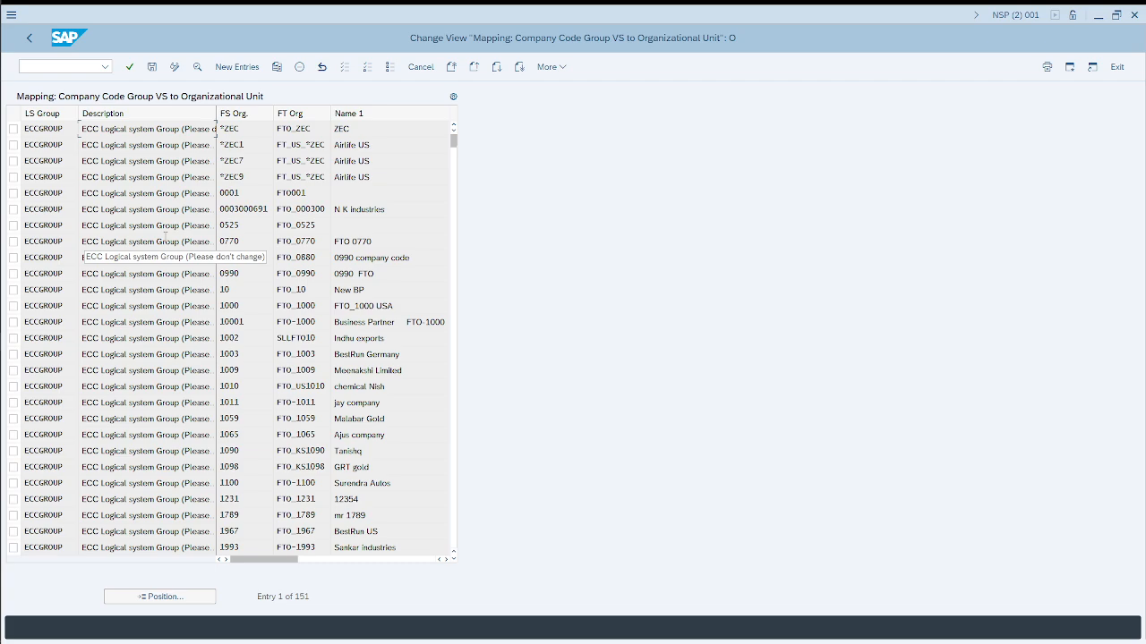
pyautogui.press('Escape')
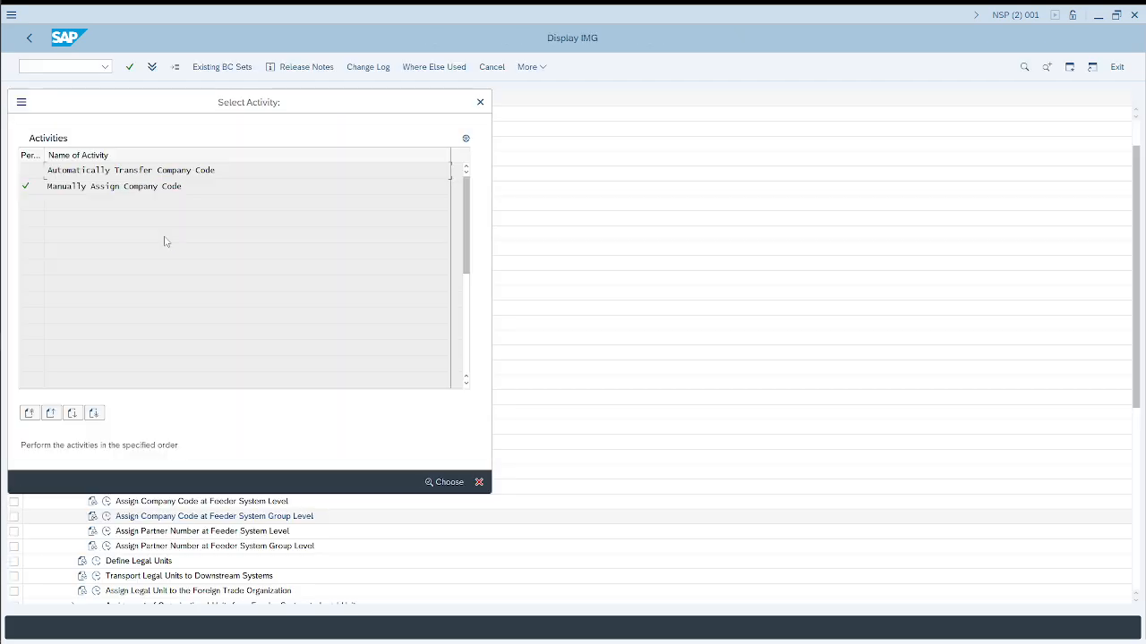
pyautogui.press('Escape')
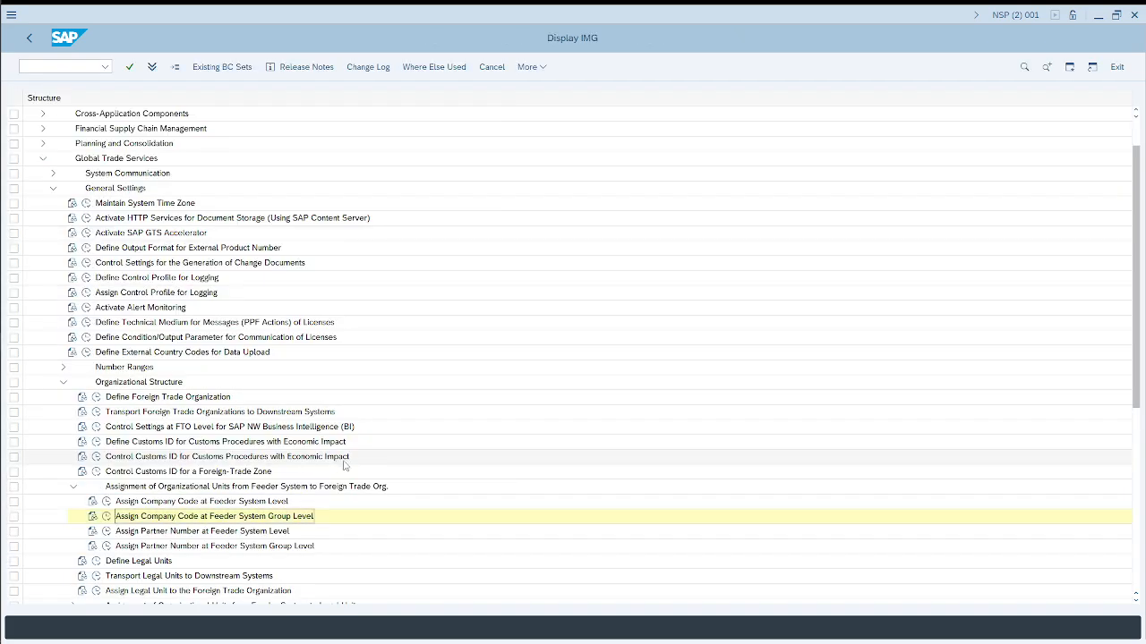
# Review the activities for assigning feeder system units to the legal unit, and collapse both organizational unit assignment nodes
pyautogui.scroll(-3, 340, 464)
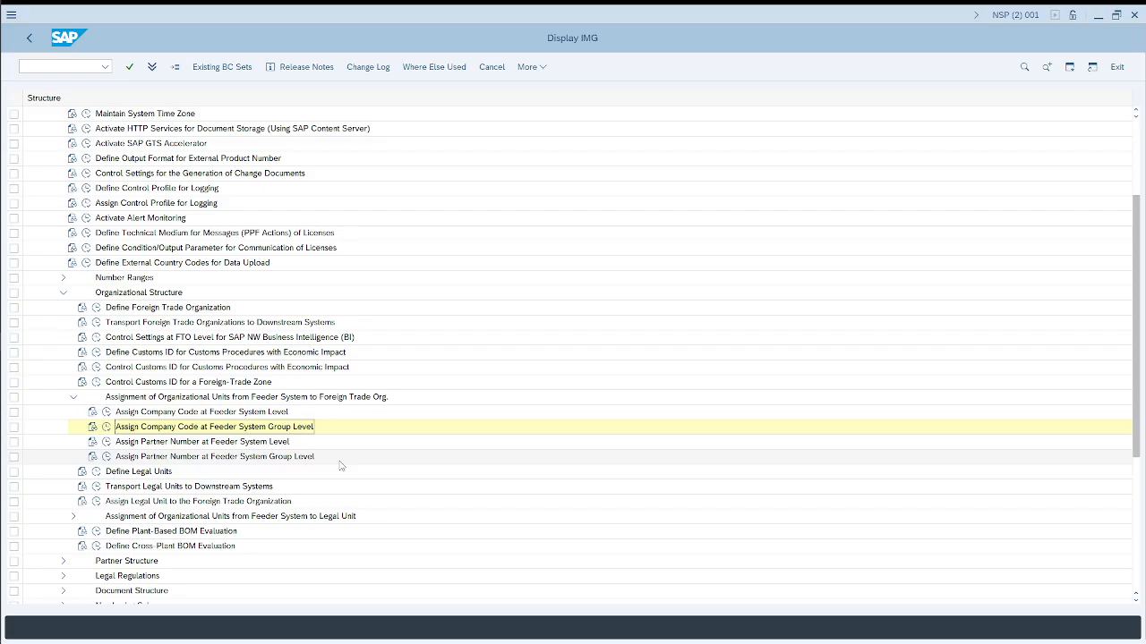
pyautogui.scroll(-3, 340, 463)
pyautogui.click(73, 442)
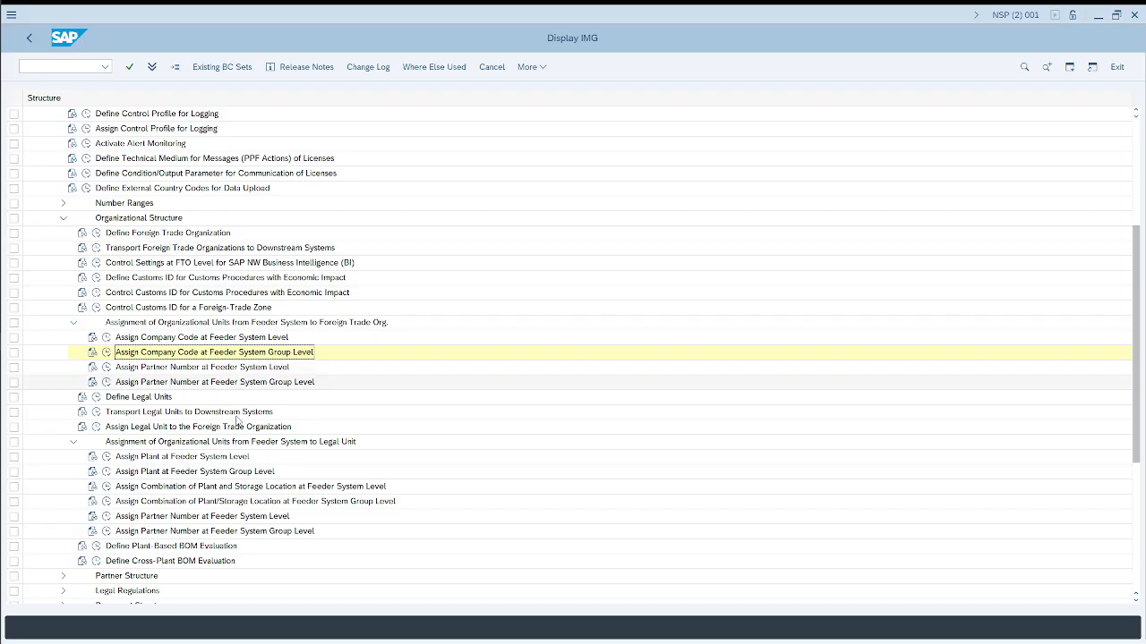
pyautogui.scroll(-2, 237, 420)
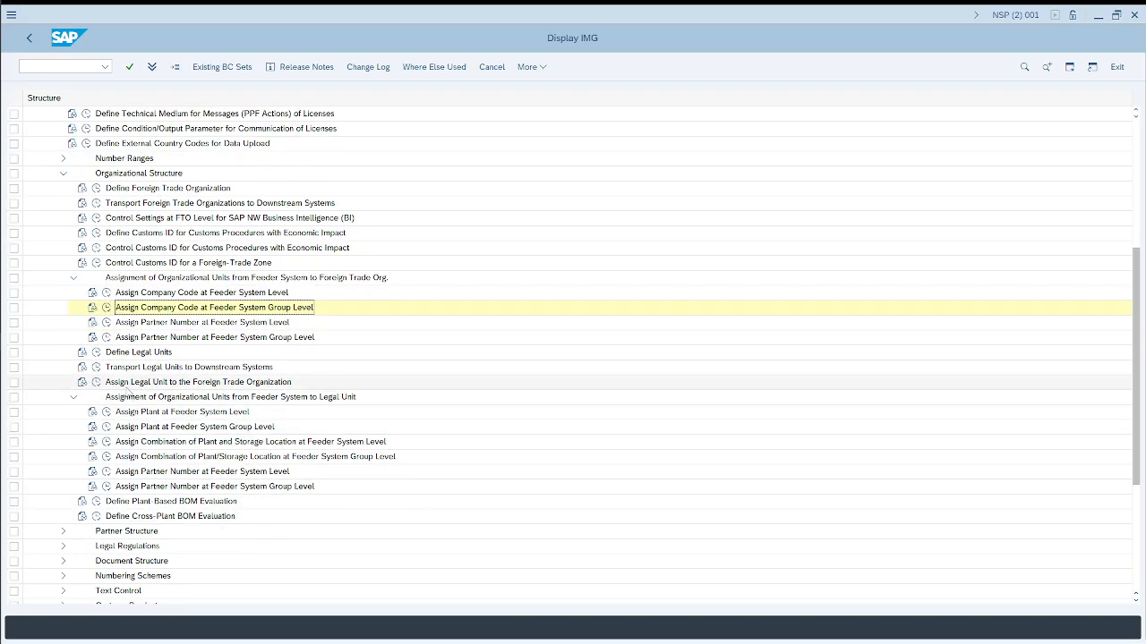
pyautogui.click(74, 397)
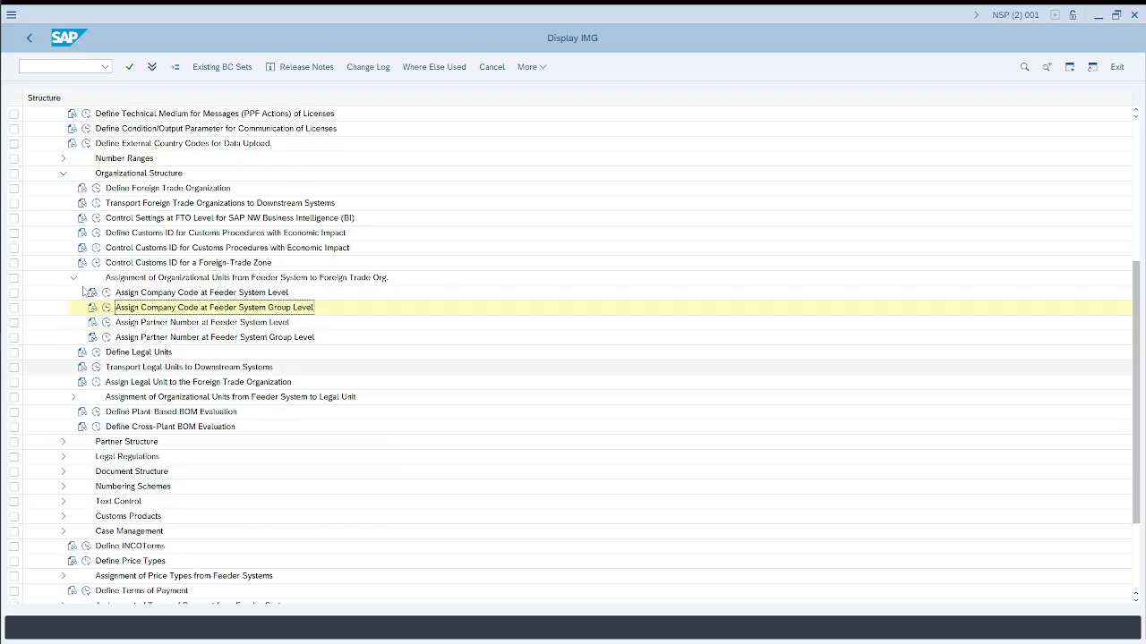
pyautogui.click(74, 277)
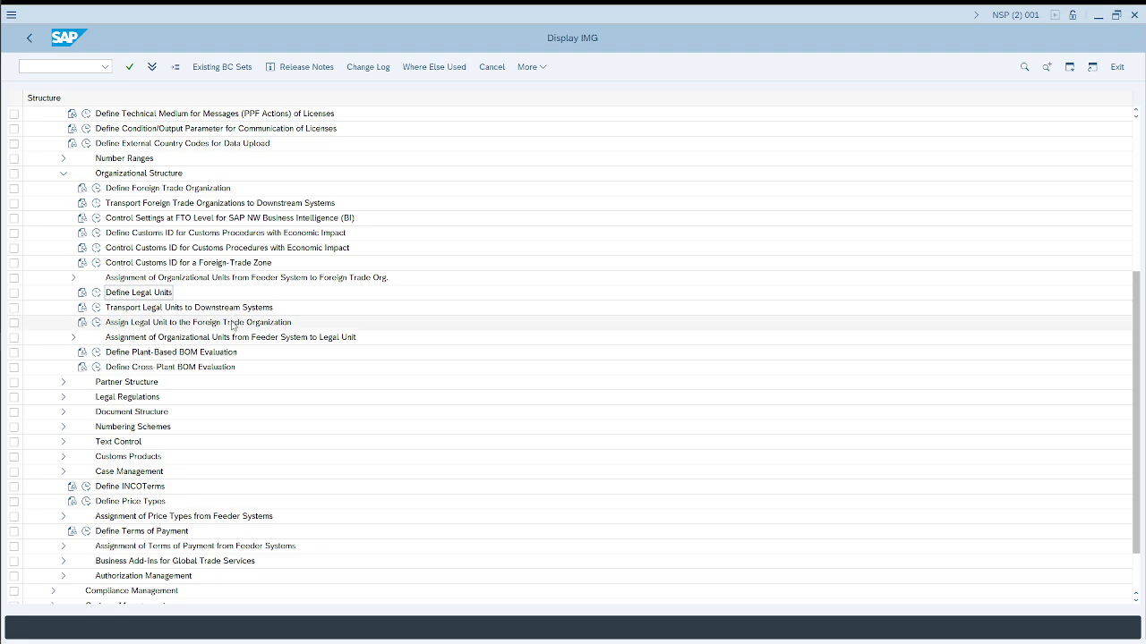
# Look up legal unit LU_123 in Assign Legal Unit to the Foreign Trade Organization, and return to the IMG structure
pyautogui.click(95, 323)
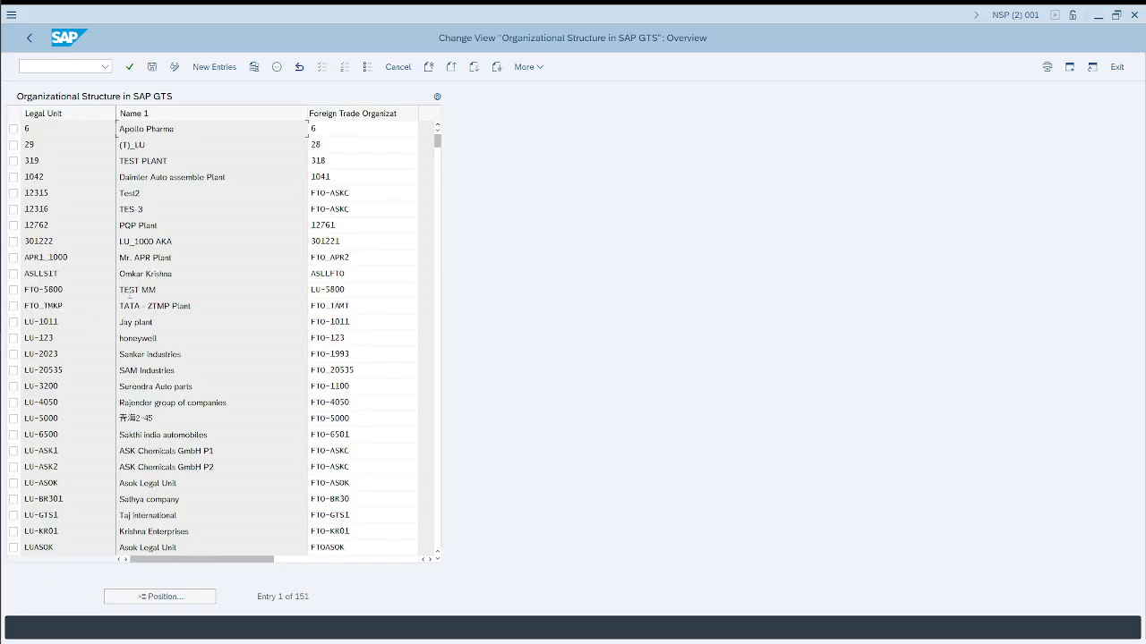
pyautogui.click(191, 598)
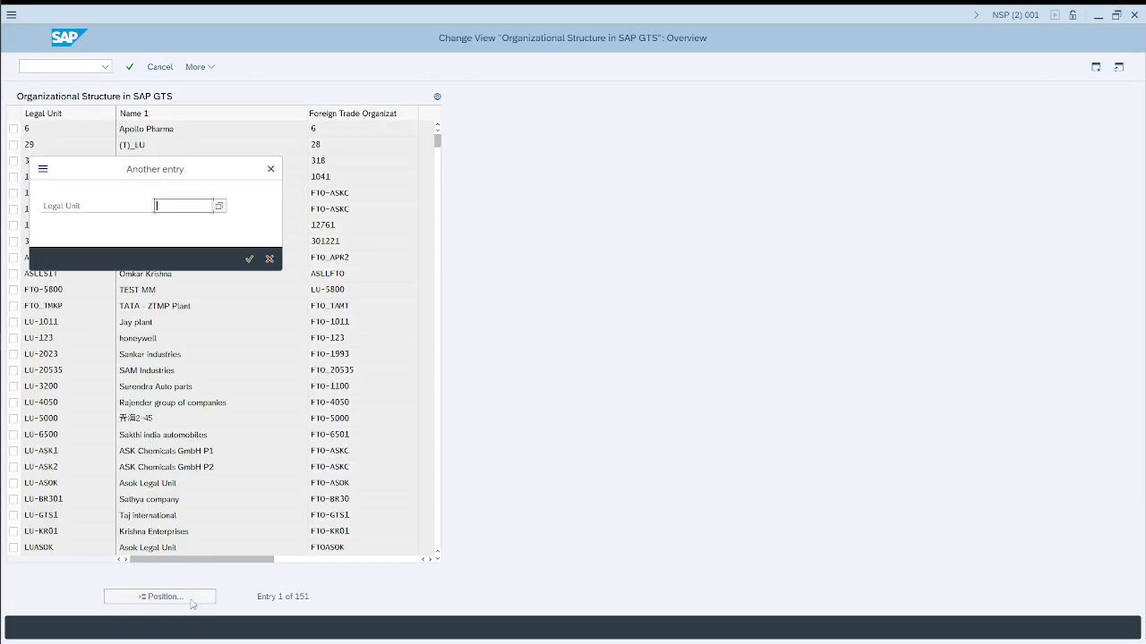
pyautogui.write('LU_123')
pyautogui.press('Return')
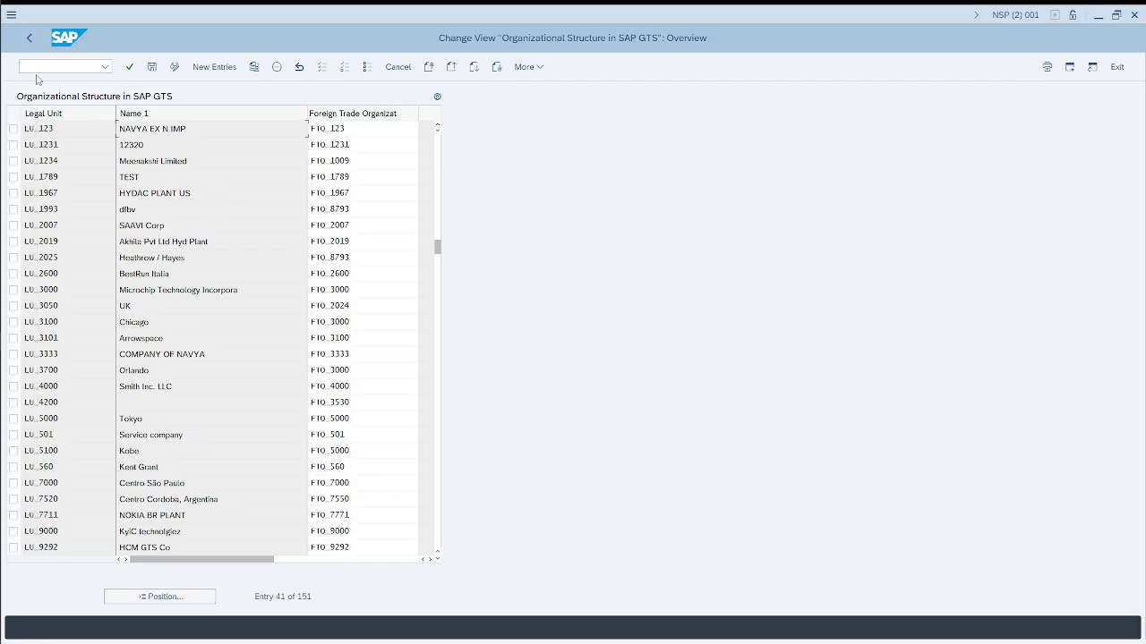
pyautogui.click(30, 38)
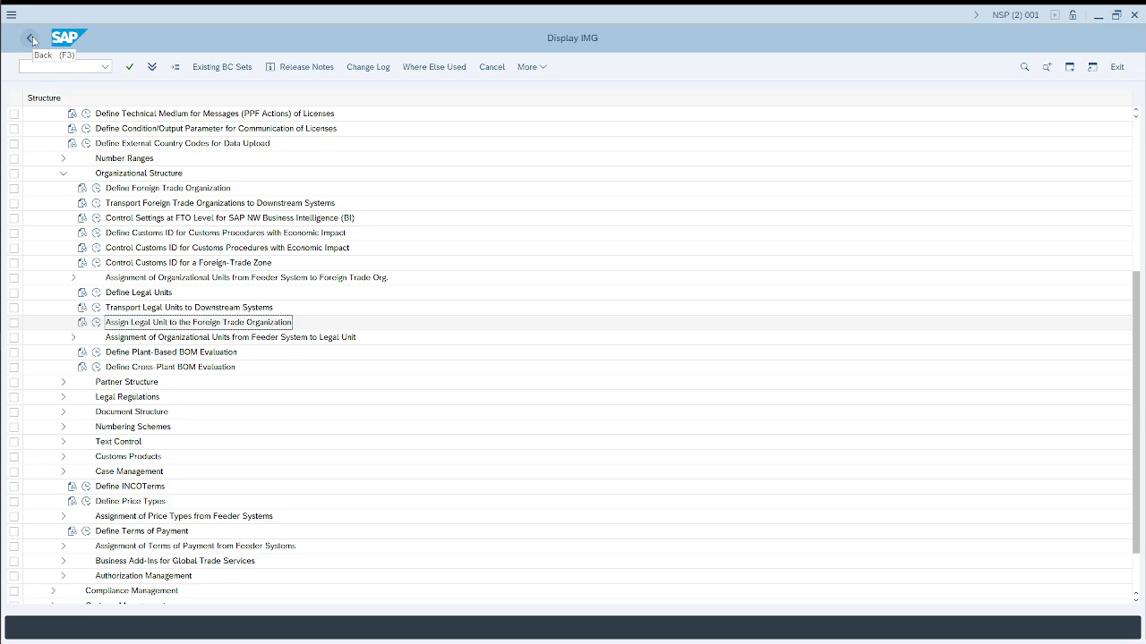
# Switch to the Excalidraw whiteboard and add the text "Master data in SAP ECC" below the Development-Quality-Production diagram
pyautogui.hotkey('alt', 'Tab')
pyautogui.hotkey('alt', 'Tab')
pyautogui.hotkey('alt', 'Tab')
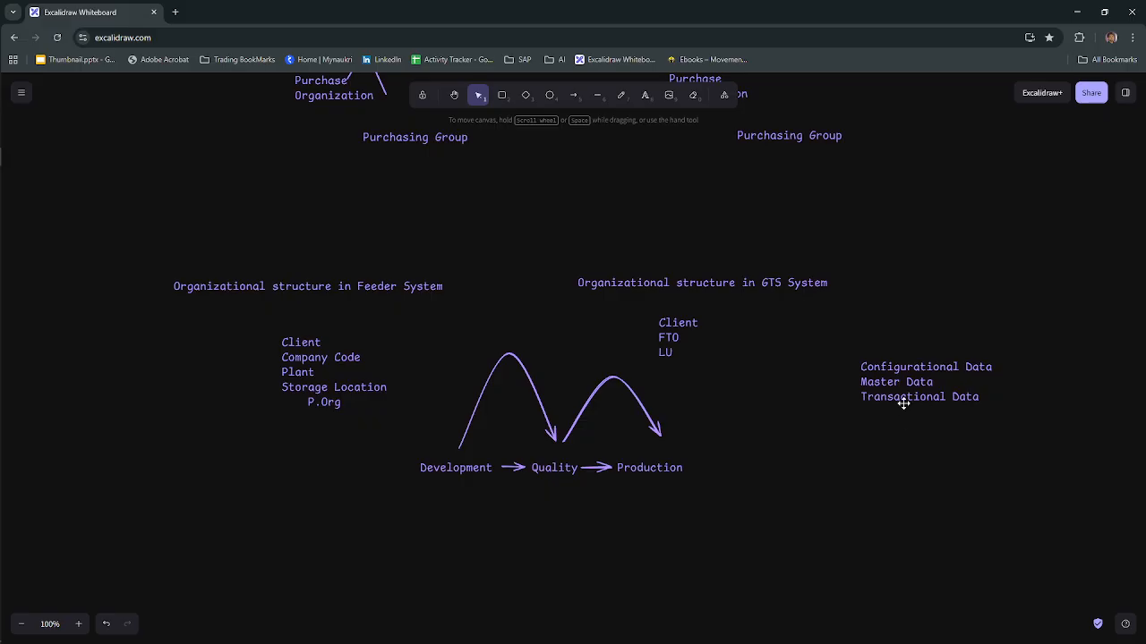
pyautogui.scroll(-2, 781, 388)
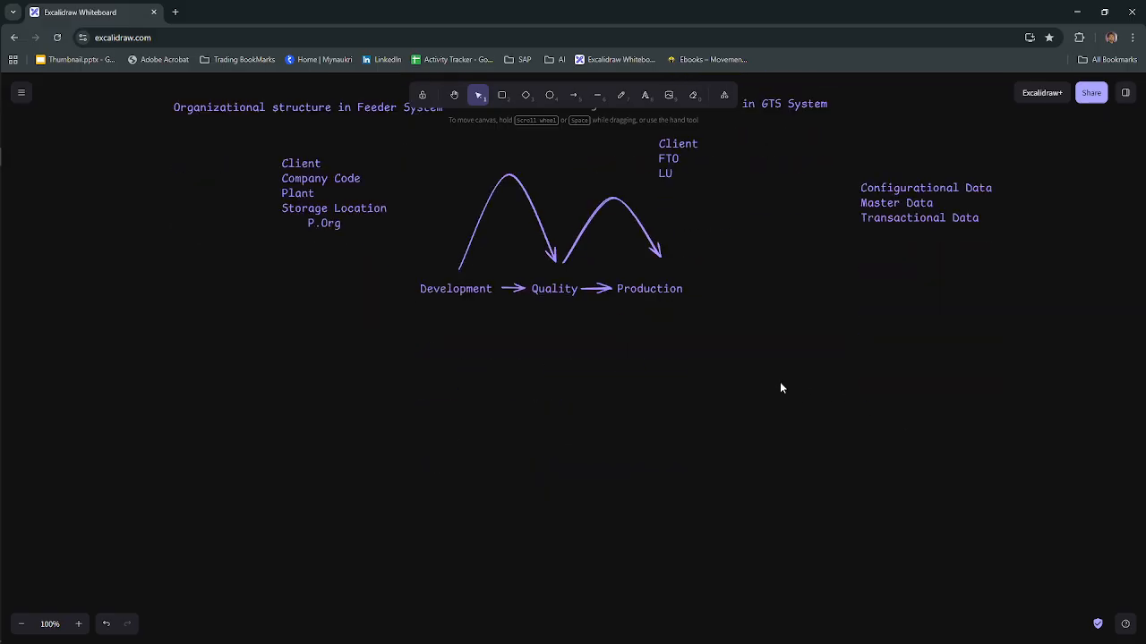
pyautogui.scroll(-1, 781, 388)
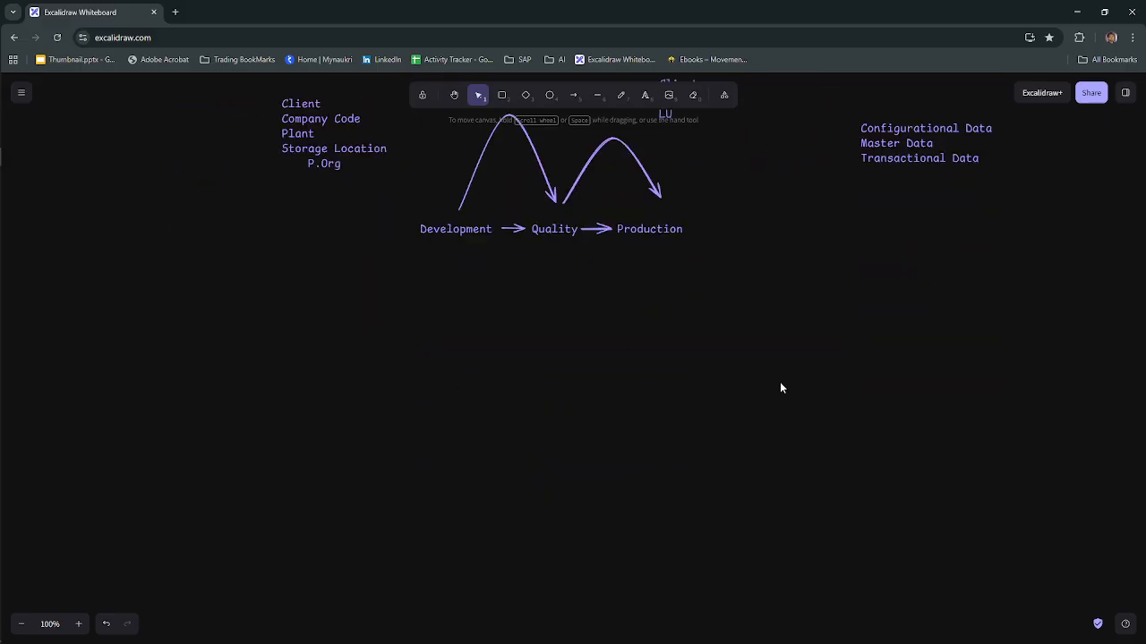
pyautogui.click(644, 94)
pyautogui.click(339, 322)
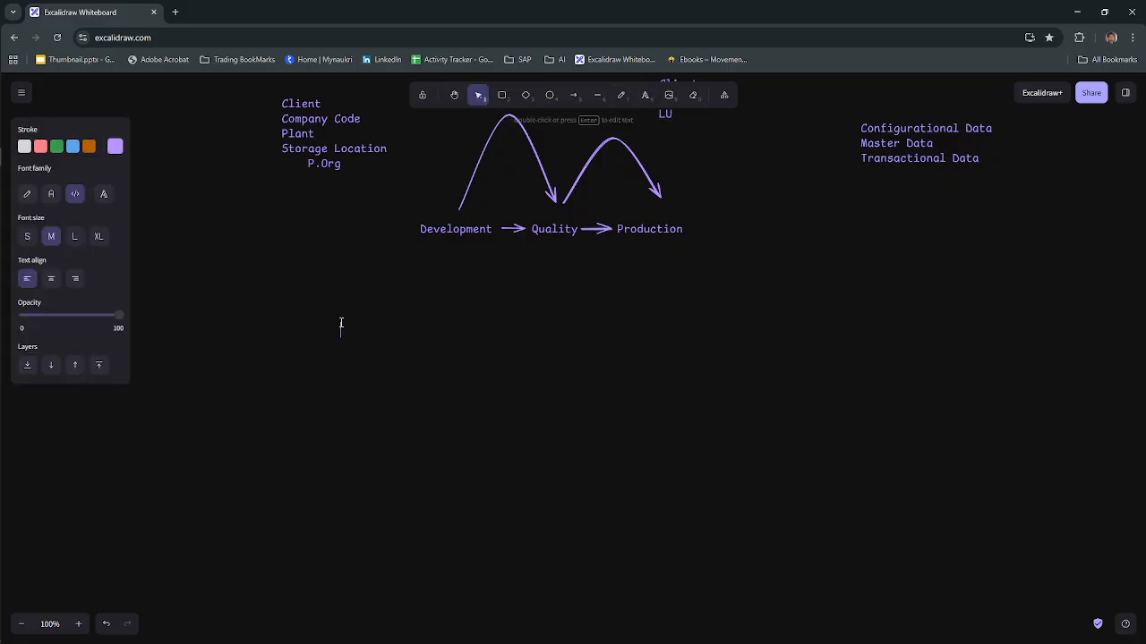
pyautogui.write('Master data in E')
pyautogui.press('BackSpace')
pyautogui.write('SAP ECC')
pyautogui.rightClick(343, 328)
pyautogui.click(672, 331)
# Duplicate the "Master data in SAP ECC" heading beside the original and reword the copy as "Master data in SAP GTS"
pyautogui.click(419, 328)
pyautogui.rightClick(420, 328)
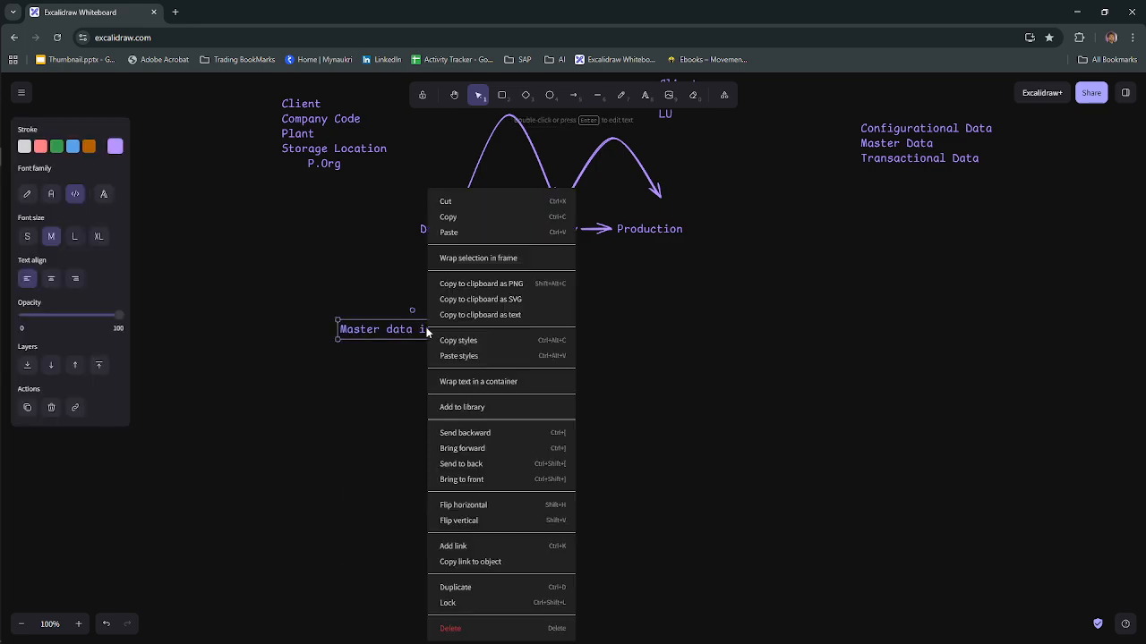
pyautogui.click(450, 214)
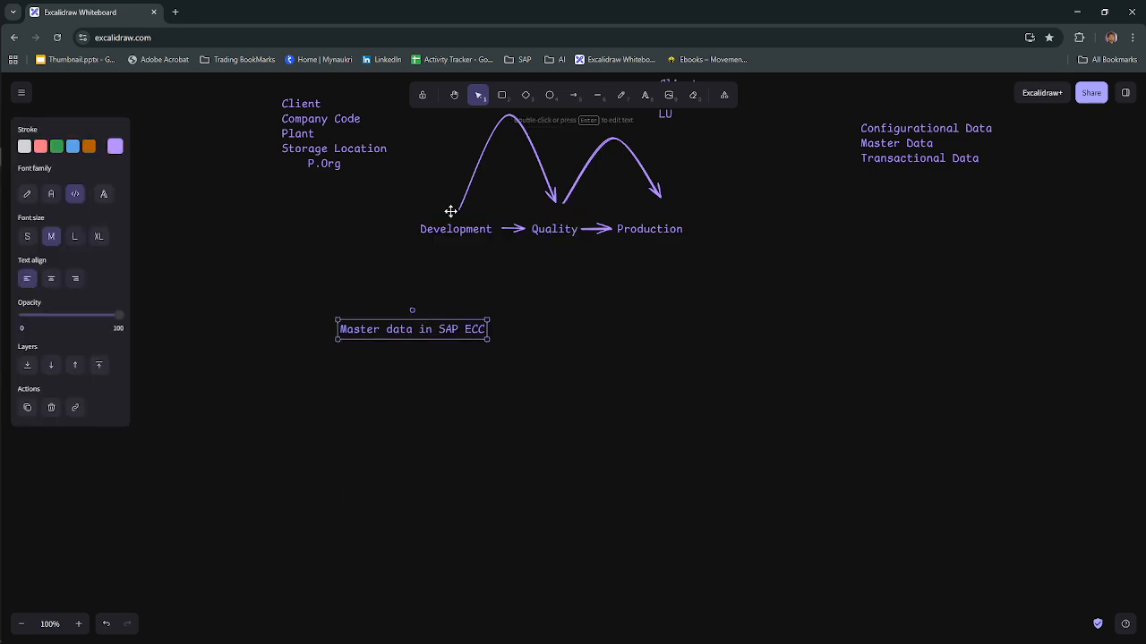
pyautogui.click(657, 332)
pyautogui.hotkey('ctrl', 'v')
pyautogui.doubleClick(722, 325)
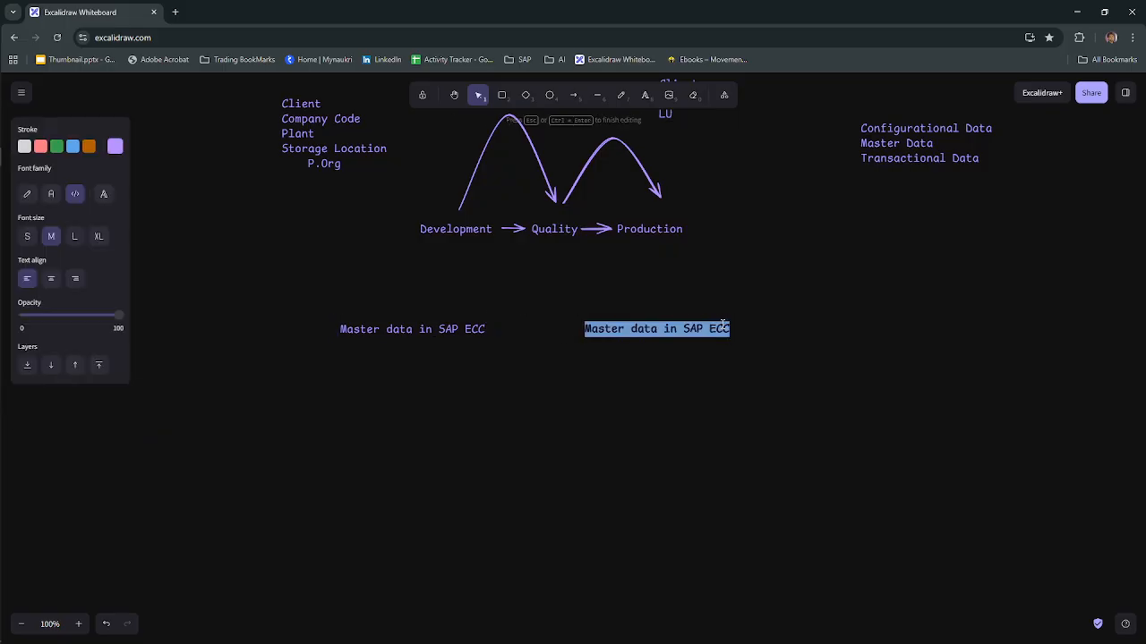
pyautogui.moveTo(719, 329); pyautogui.dragTo(729, 329)
pyautogui.press('BackSpace')
pyautogui.press('BackSpace')
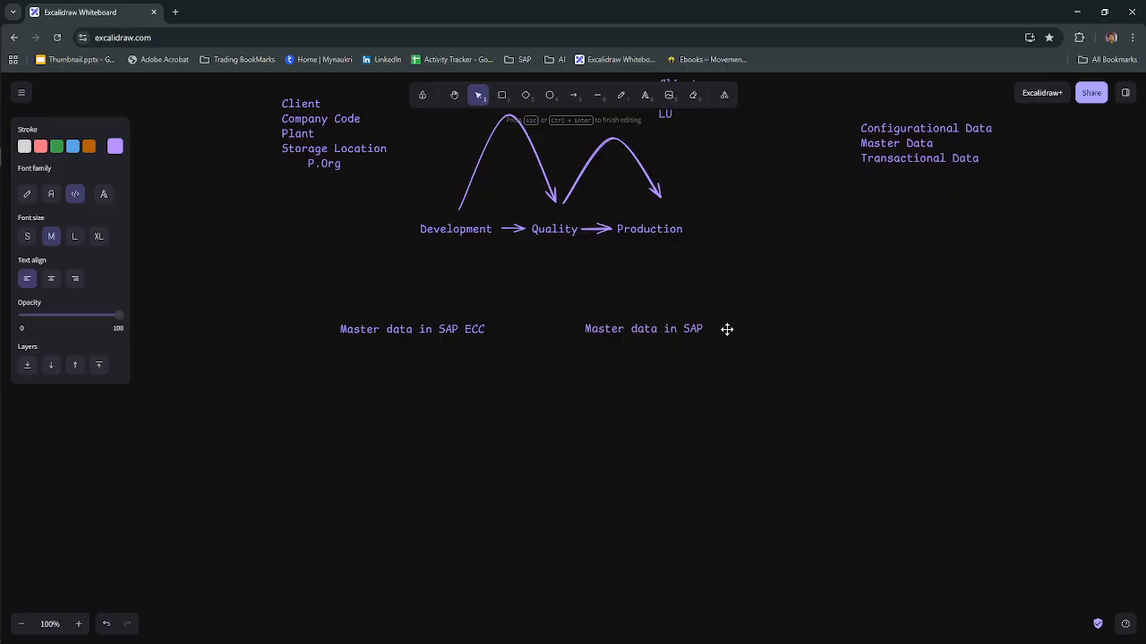
pyautogui.write('GTS')
pyautogui.moveTo(700, 366); pyautogui.dragTo(806, 365)
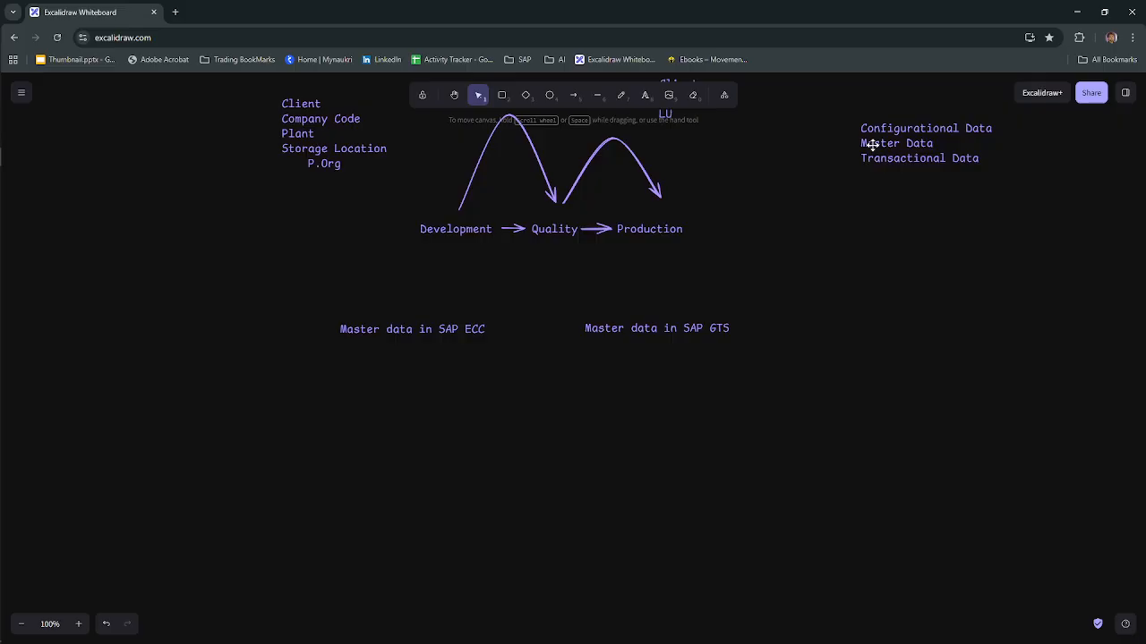
# Reword the original ECC heading as "Master data in SAP MM"
pyautogui.click(474, 326)
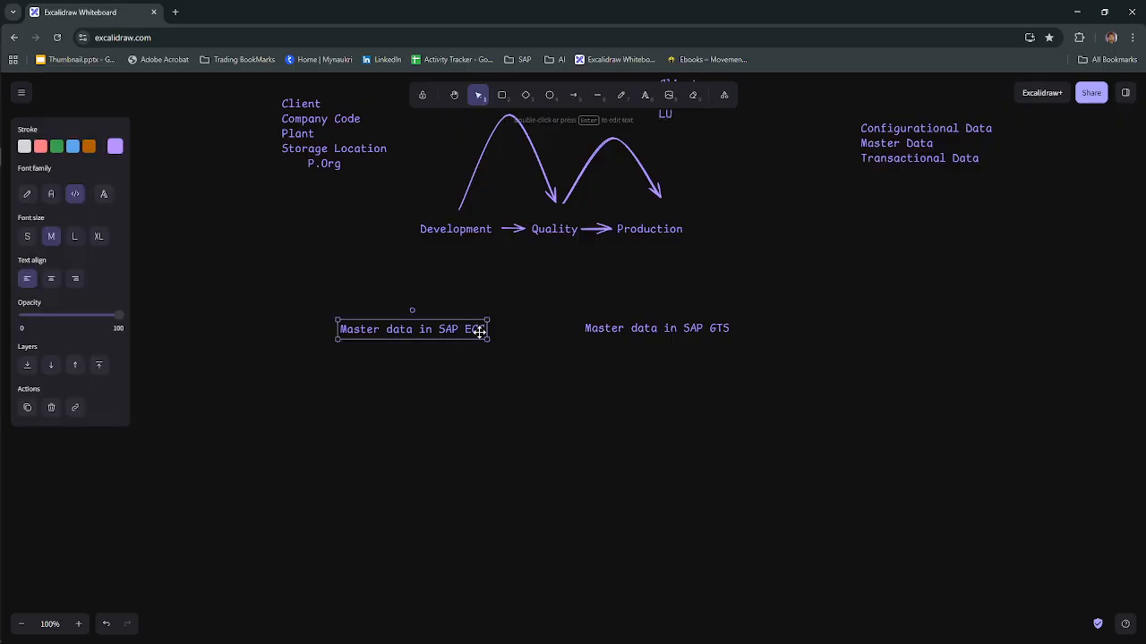
pyautogui.doubleClick(469, 329)
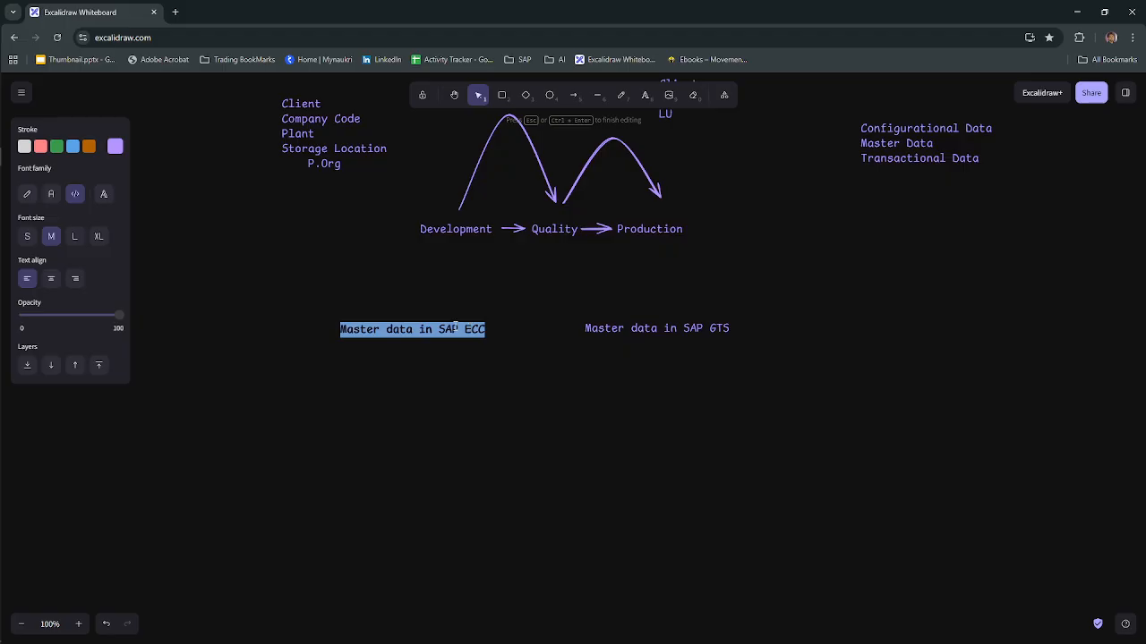
pyautogui.click(454, 329)
pyautogui.moveTo(460, 329); pyautogui.dragTo(517, 335)
pyautogui.write('MM')
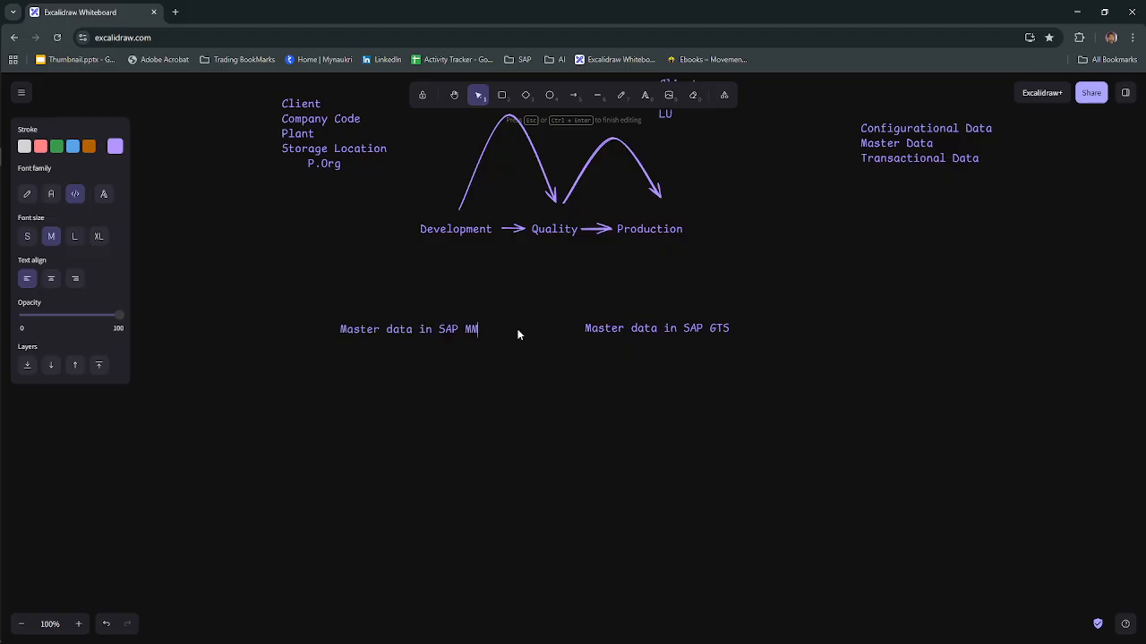
# Add the lines "Vendor Master Data" and "Material Master Data" under the SAP MM heading
pyautogui.press('Home')
pyautogui.write('Vendor Master Data')
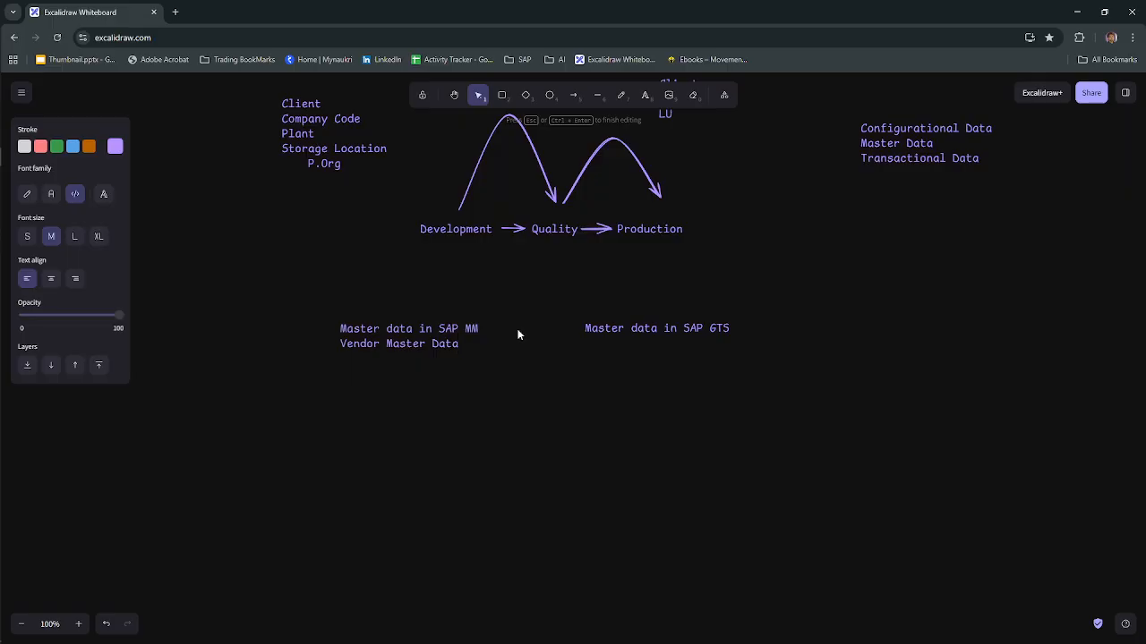
pyautogui.press('Return')
pyautogui.write('Ma')
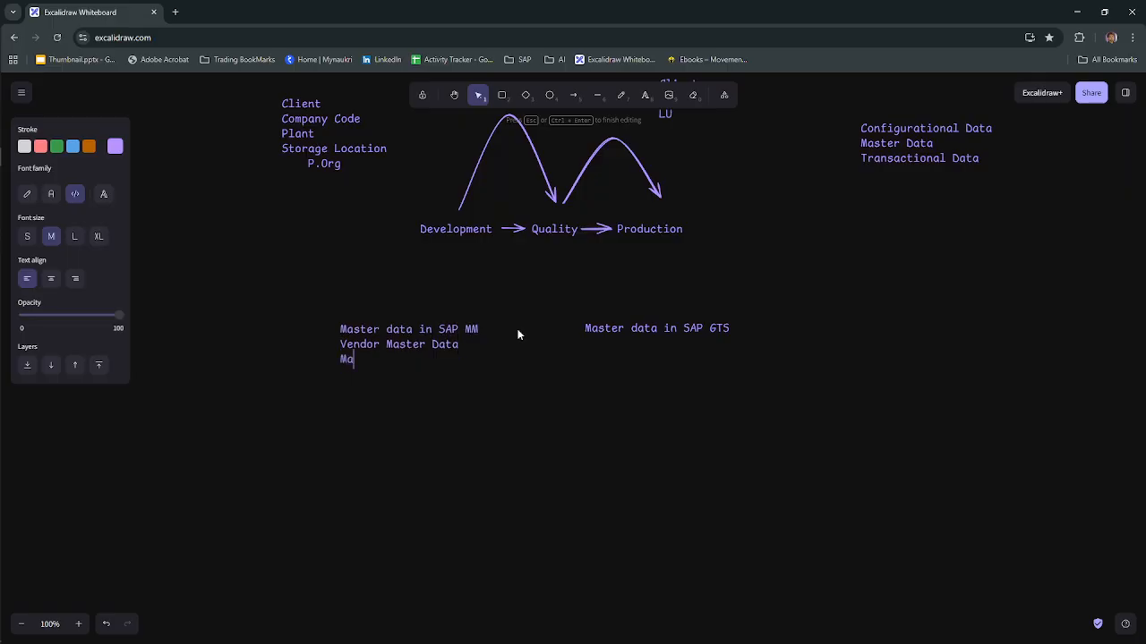
pyautogui.write('terial Master Data')
# Add the line "What is the master data in SAP SD which is relevant to SAP GTS." after a blank line below the list
pyautogui.press('Return')
pyautogui.press('Return')
pyautogui.write('What is the amoun')
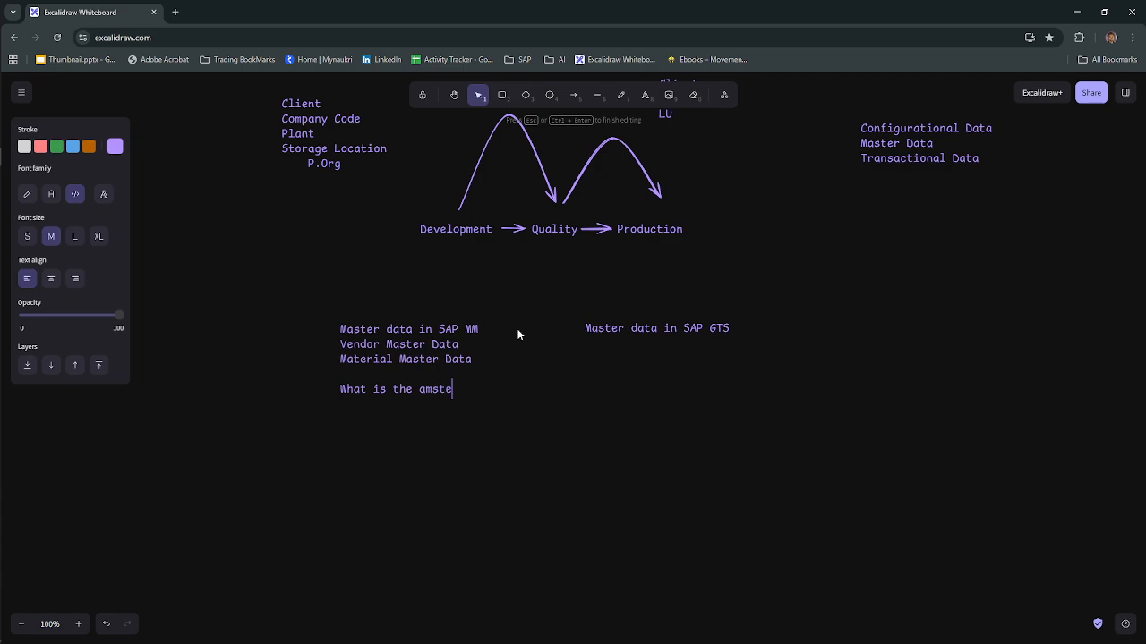
pyautogui.press('BackSpace')
pyautogui.press('BackSpace')
pyautogui.press('BackSpace')
pyautogui.press('BackSpace')
pyautogui.press('BackSpace')
pyautogui.write('master i')
pyautogui.press('BackSpace')
pyautogui.write('data in SAP SD which is re')
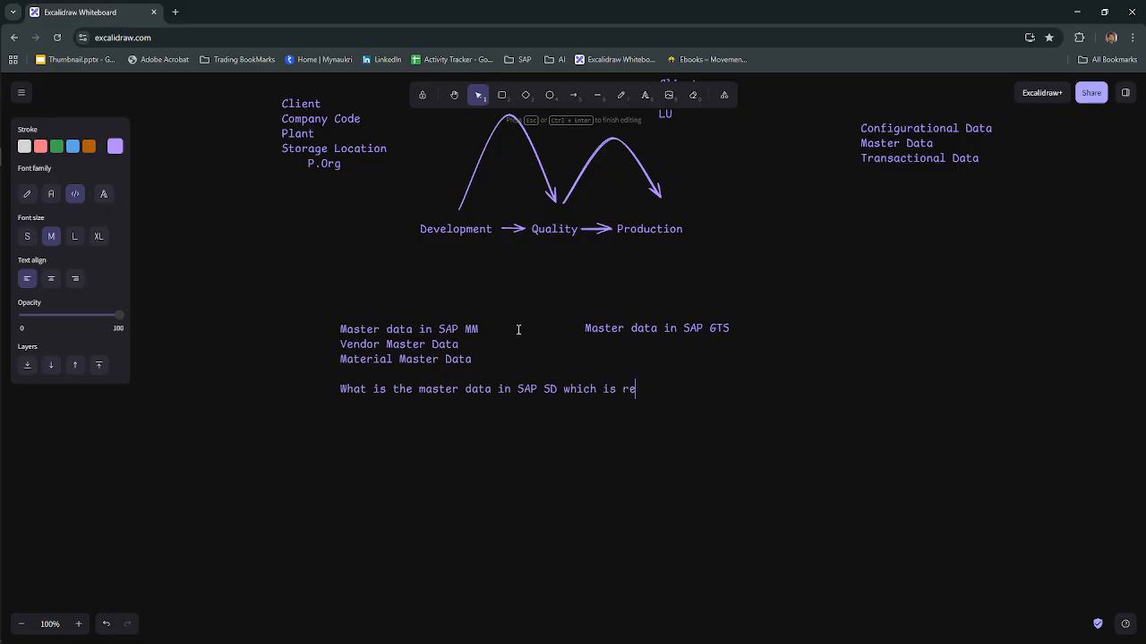
pyautogui.write('levant to SAP GTS/')
pyautogui.press('BackSpace')
pyautogui.write('.')
# Insert the line "PIR/SL/QA/SM/SC/messages" between "Material Master Data" and the SAP SD question, with blank lines around it
pyautogui.click(478, 359)
pyautogui.press('Return')
pyautogui.press('Return')
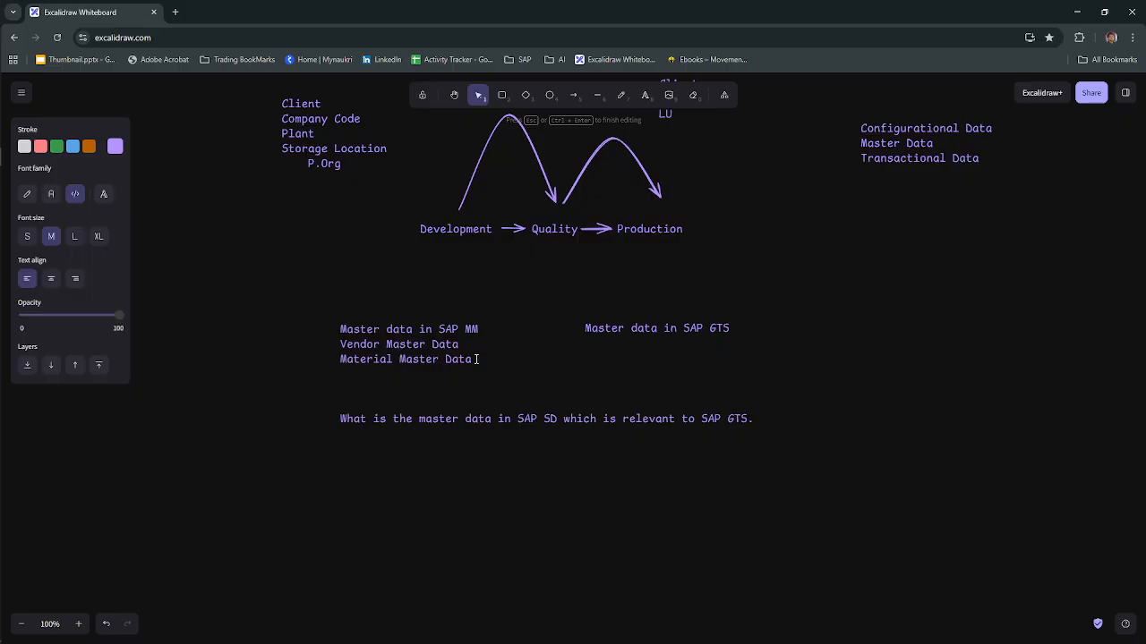
pyautogui.write('PIR')
pyautogui.write('/S')
pyautogui.write('ourc')
pyautogui.press('BackSpace')
pyautogui.press('BackSpace')
pyautogui.press('BackSpace')
pyautogui.press('BackSpace')
pyautogui.write('L/QA/SM/SC/messages')
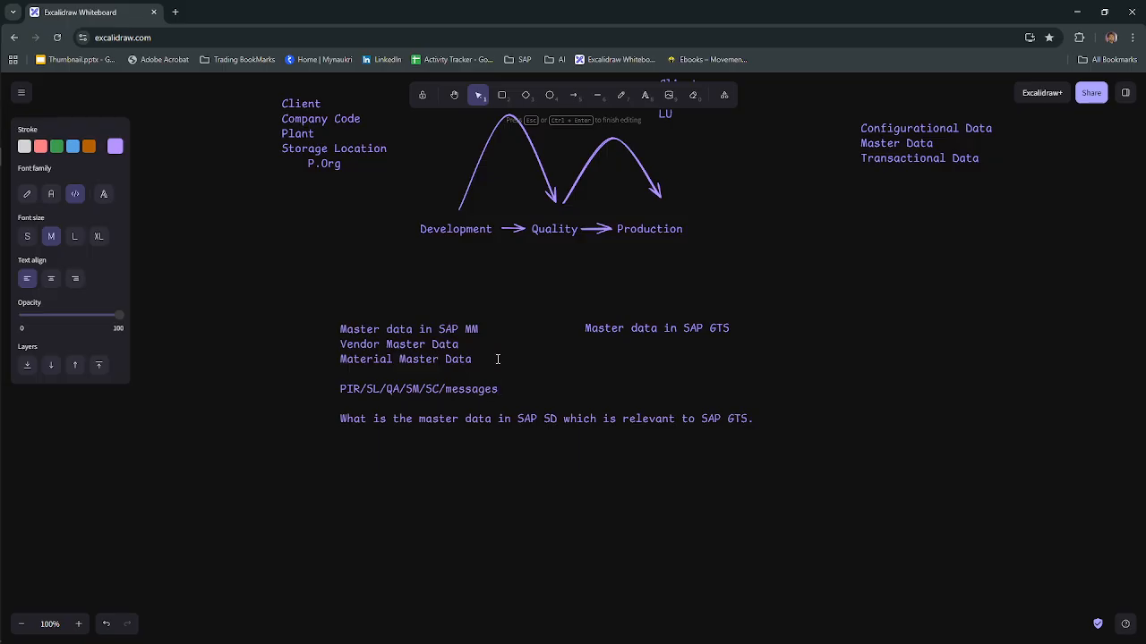
pyautogui.click(366, 389)
pyautogui.scroll(15, 684, 373)
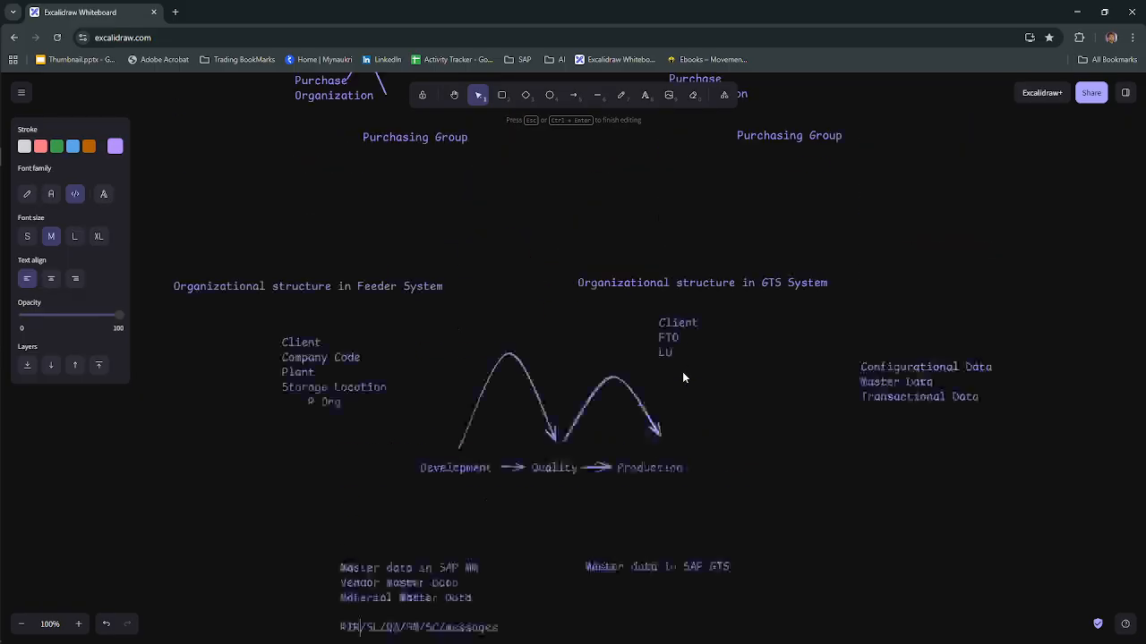
# Review the procurement cycle diagram around Source Determination and return to the master data lists
pyautogui.scroll(4, 800, 220)
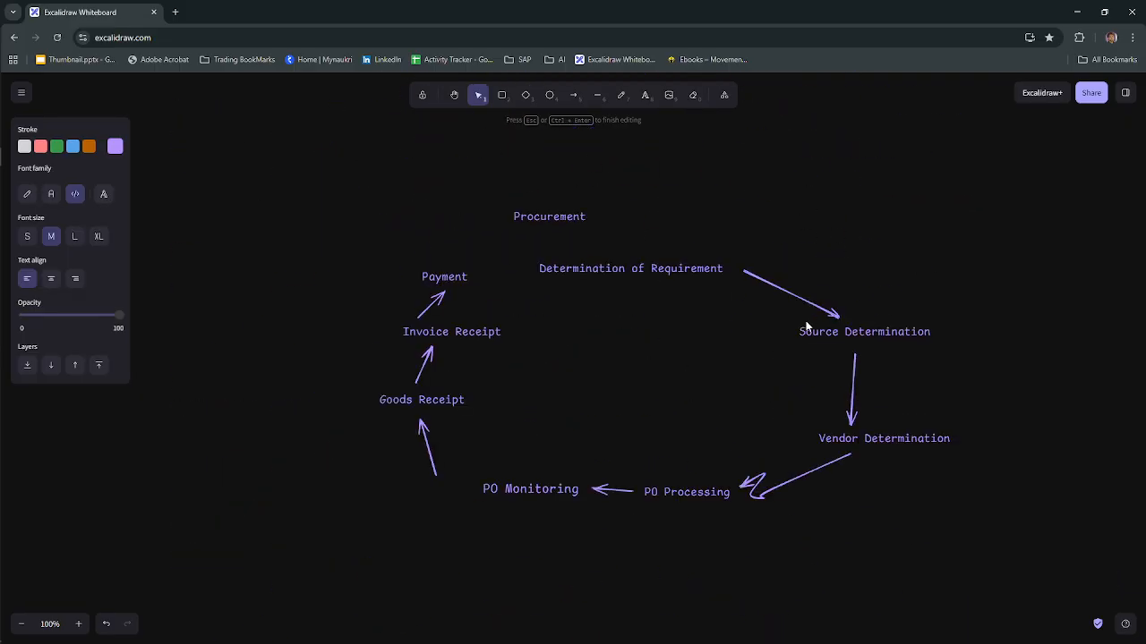
pyautogui.click(809, 332)
pyautogui.click(742, 377)
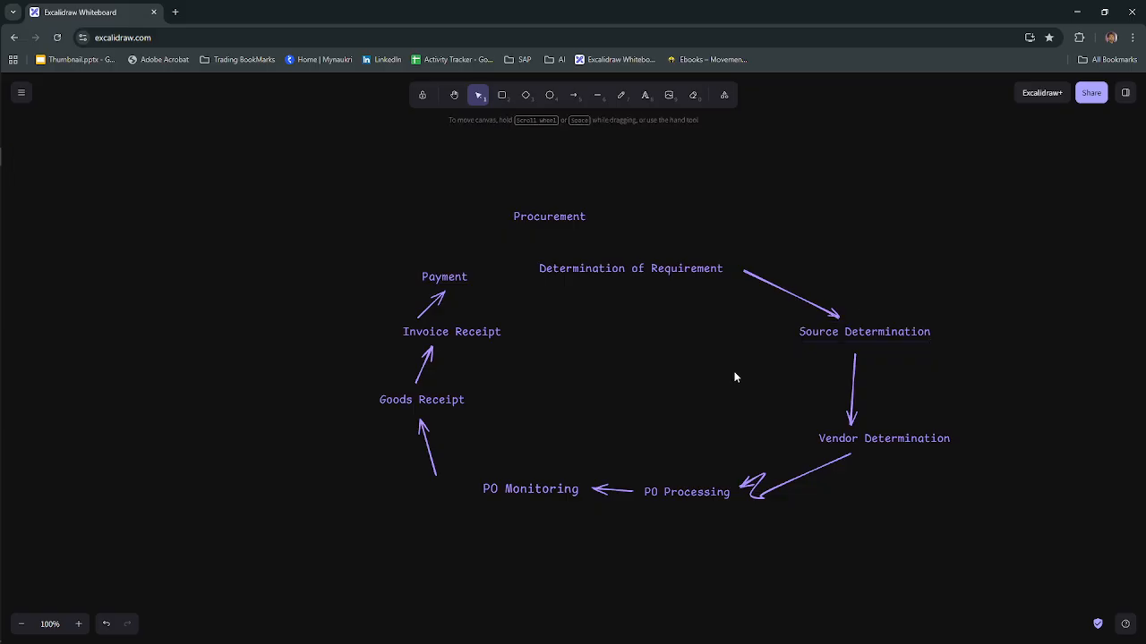
pyautogui.scroll(-15, 734, 377)
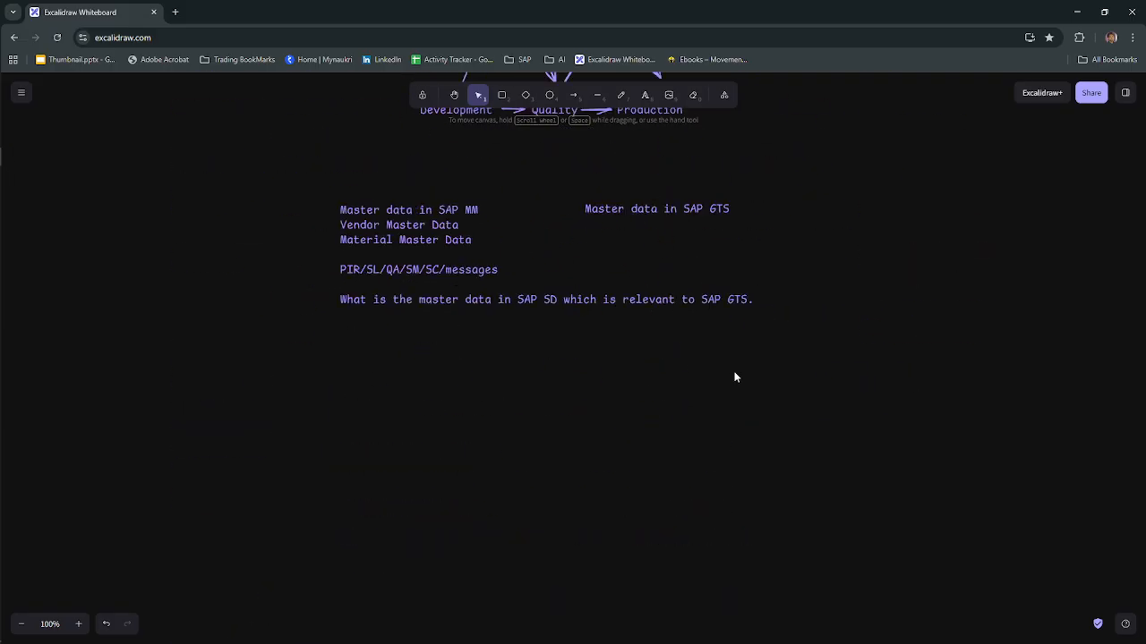
pyautogui.click(373, 268)
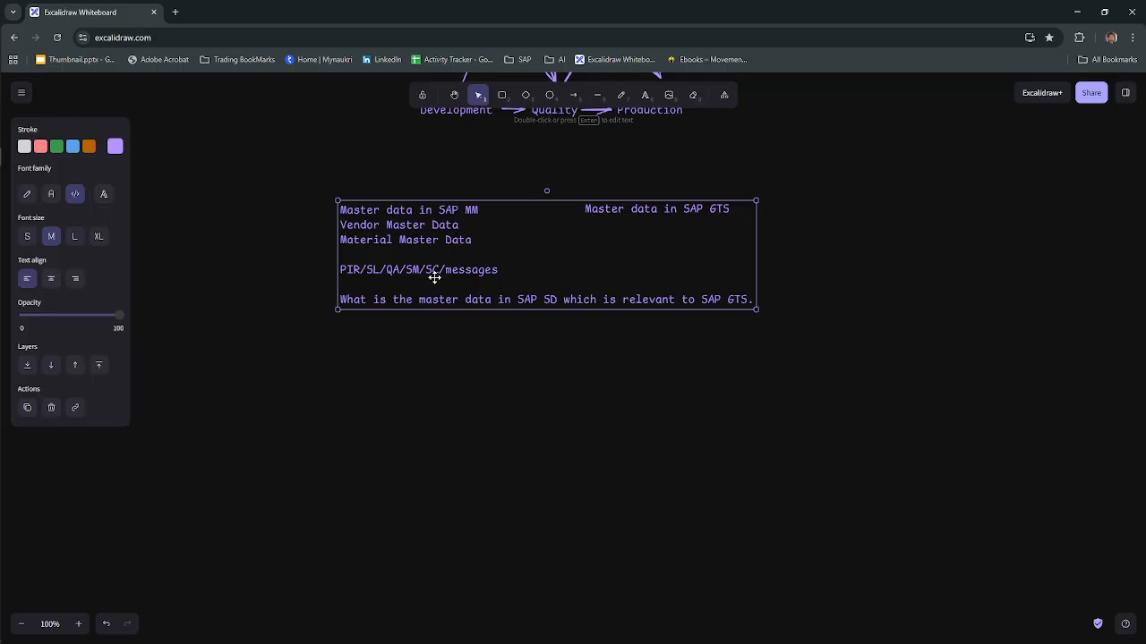
pyautogui.doubleClick(590, 232)
pyautogui.click(600, 227)
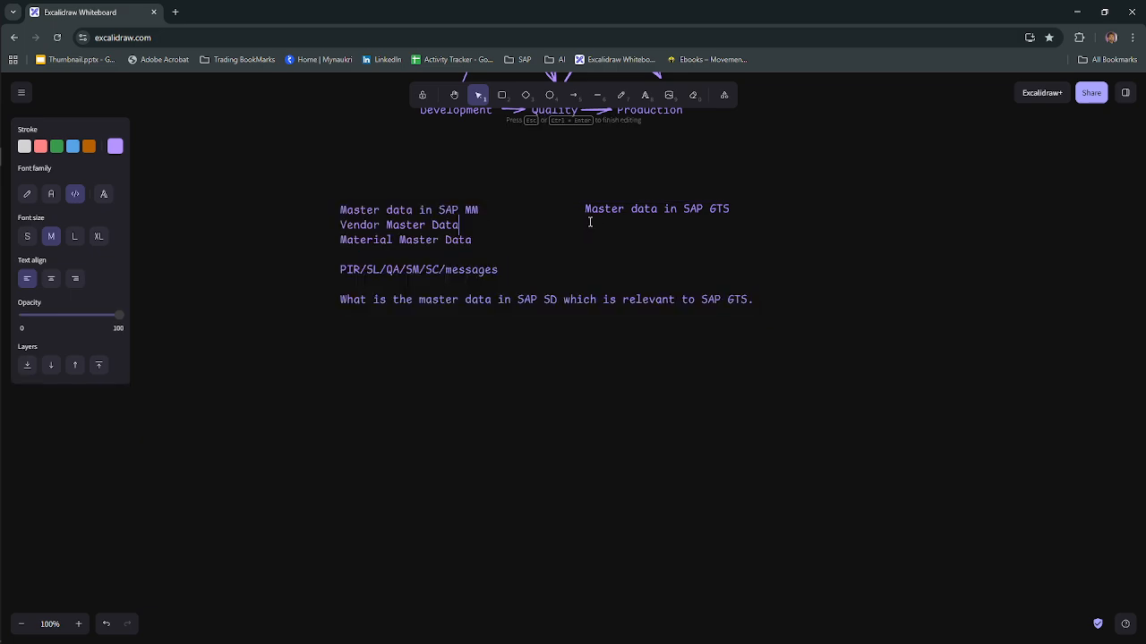
pyautogui.press('Escape')
# Add the lines "Business Partner" and "Product Master" under the heading "Master data in SAP GTS"
pyautogui.click(727, 210)
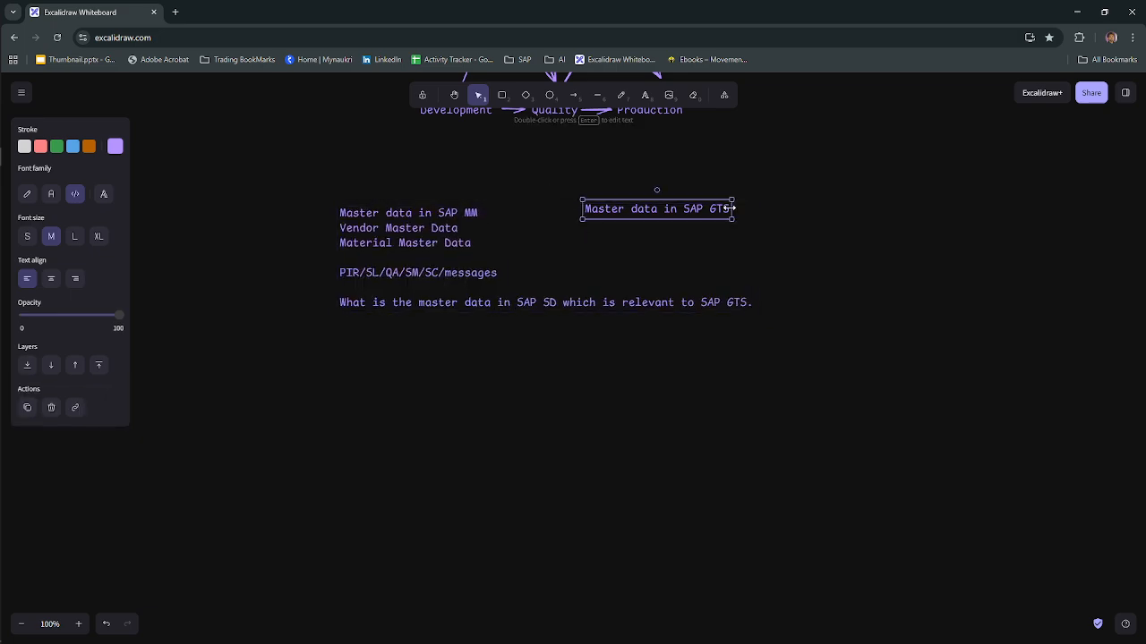
pyautogui.doubleClick(725, 210)
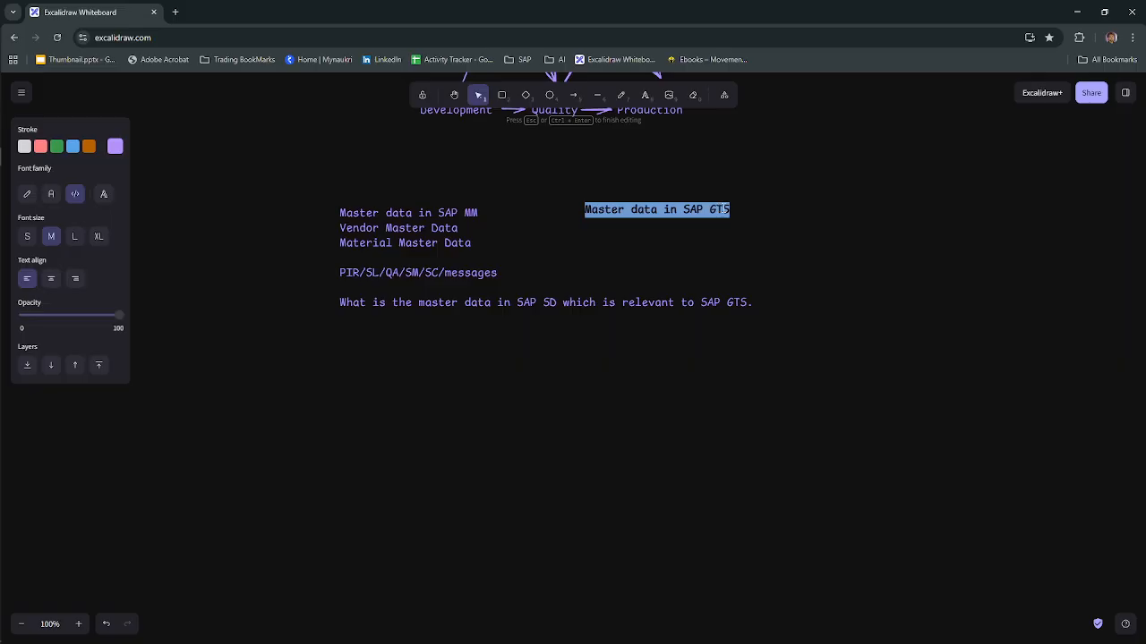
pyautogui.press('Right')
pyautogui.press('Return')
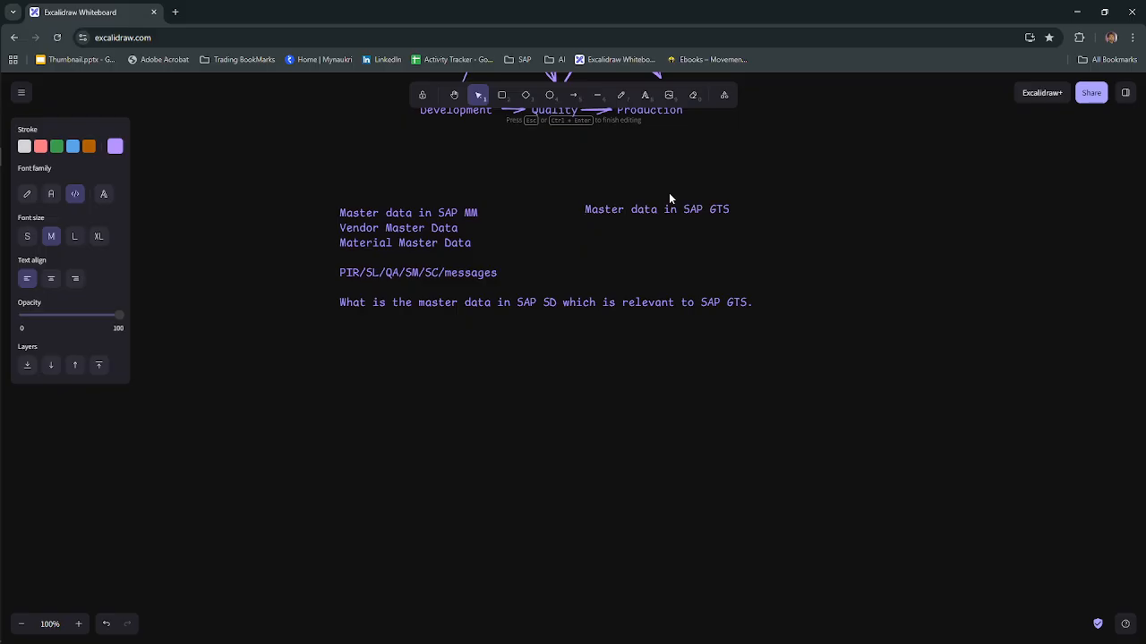
pyautogui.write('Business Partner')
pyautogui.press('Return')
pyautogui.write('Product M')
pyautogui.write('aster ')
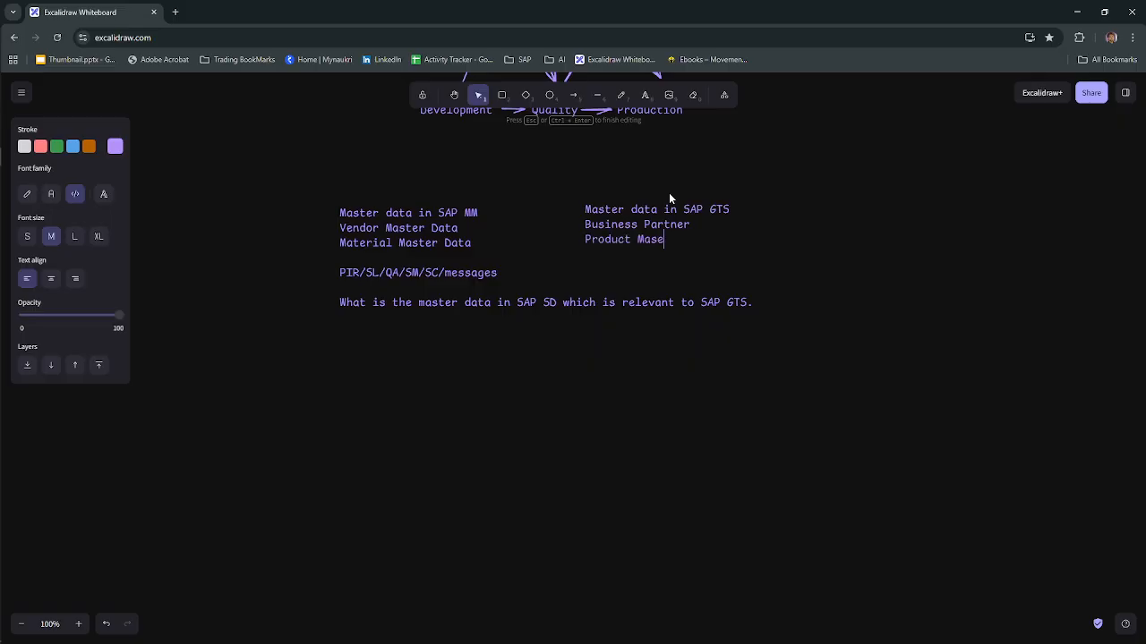
pyautogui.write('Dat')
pyautogui.press('BackSpace')
pyautogui.press('BackSpace')
pyautogui.press('BackSpace')
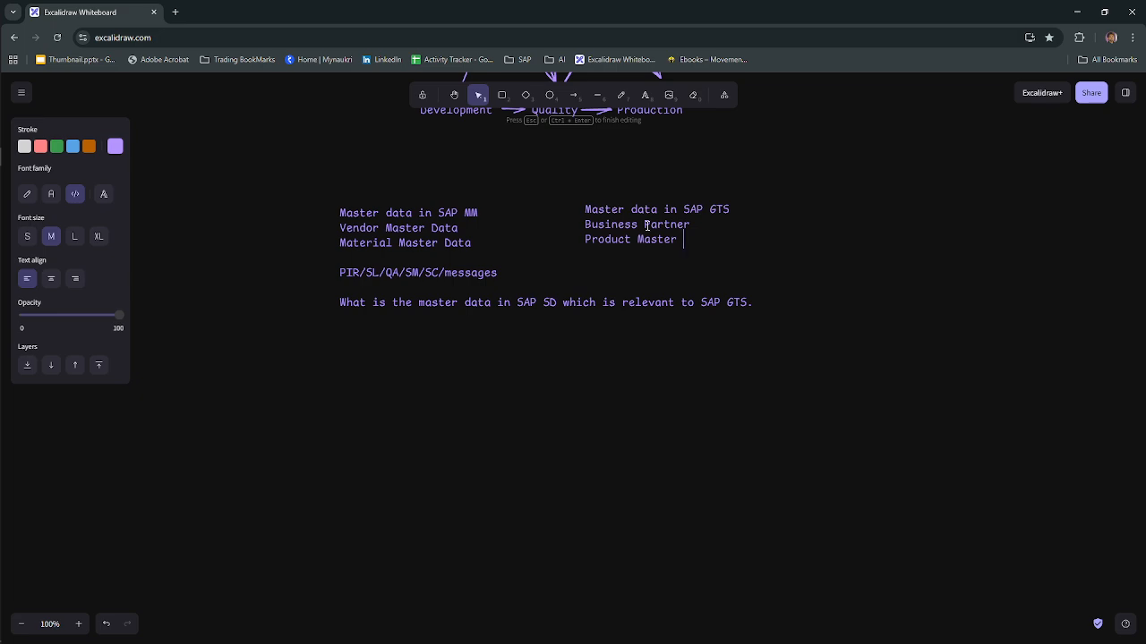
pyautogui.click(690, 225)
pyautogui.moveTo(681, 239); pyautogui.dragTo(582, 238)
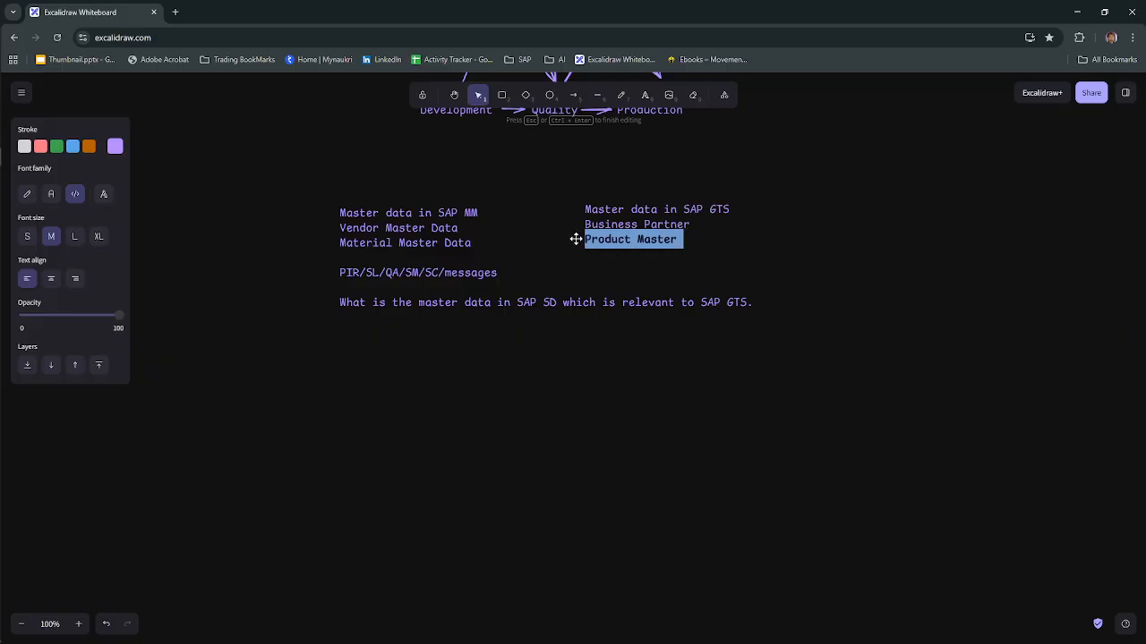
pyautogui.press('Escape')
pyautogui.click(638, 463)
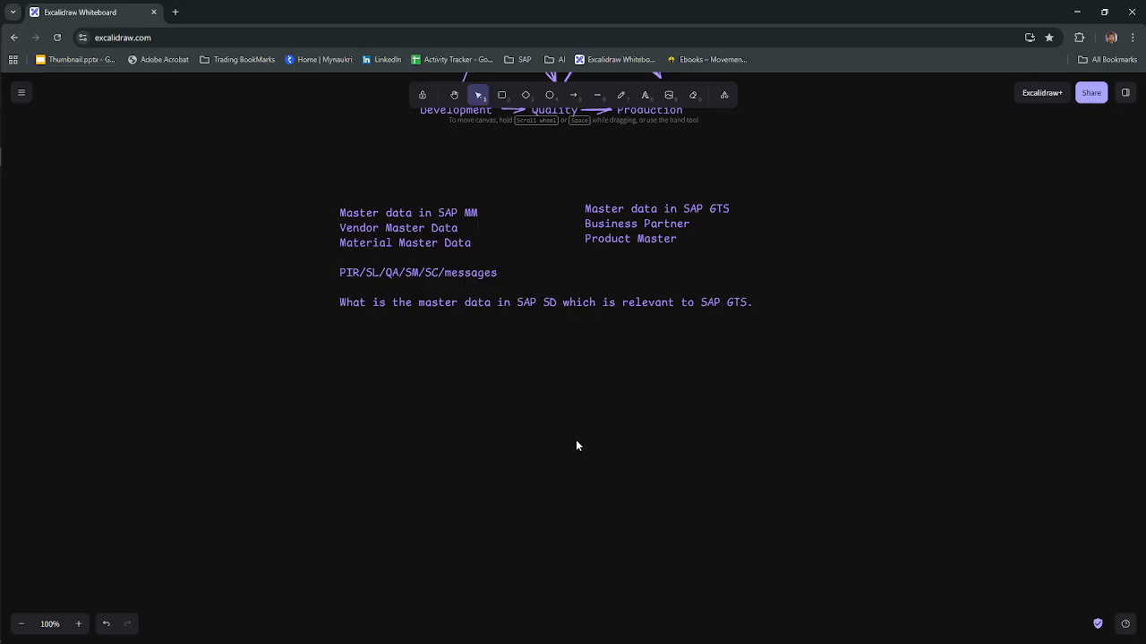
# Add a text block below the SAP SD question with the lines "Vendor Master Data", "XK01", "XK02" and "XK03"
pyautogui.click(742, 304)
pyautogui.click(698, 376)
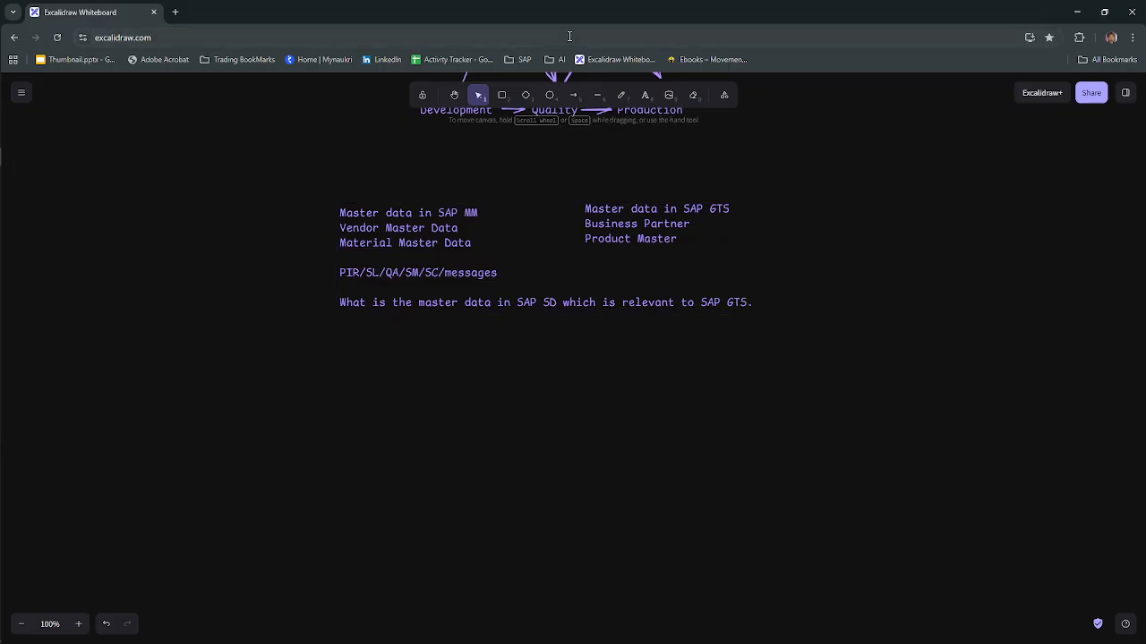
pyautogui.click(644, 95)
pyautogui.click(349, 349)
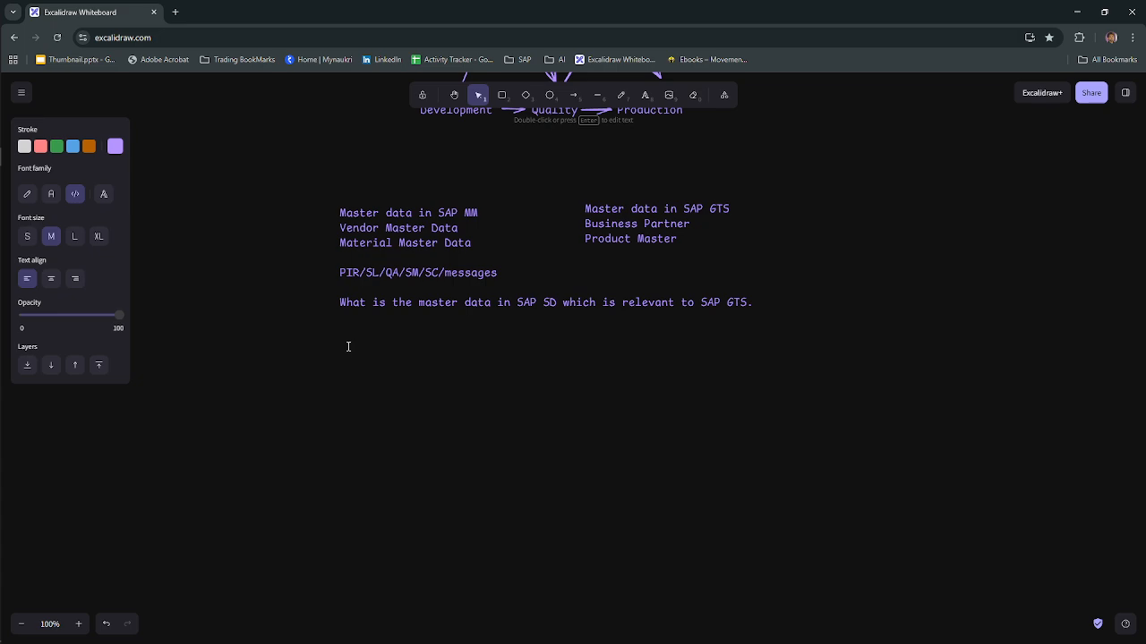
pyautogui.write('Vendor Master Data')
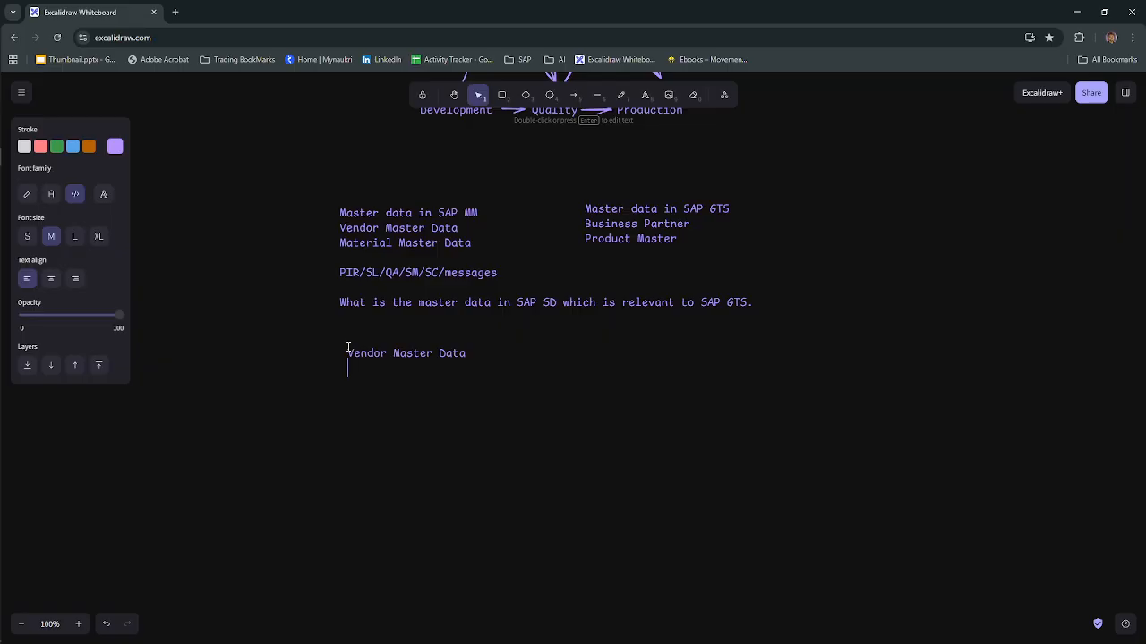
pyautogui.press('Return')
pyautogui.write('XK01')
pyautogui.press('Return')
pyautogui.write('XK02')
pyautogui.press('Return')
pyautogui.write('XK03')
pyautogui.press('Return')
pyautogui.moveTo(382, 385); pyautogui.dragTo(349, 385)
pyautogui.click(384, 396)
pyautogui.click(380, 383)
pyautogui.click(377, 399)
# Switch to the SAP EH8 session showing General Table Display and open the Display Vendor transaction XK03
pyautogui.hotkey('alt', 'Tab')
pyautogui.hotkey('alt', 'Tab')
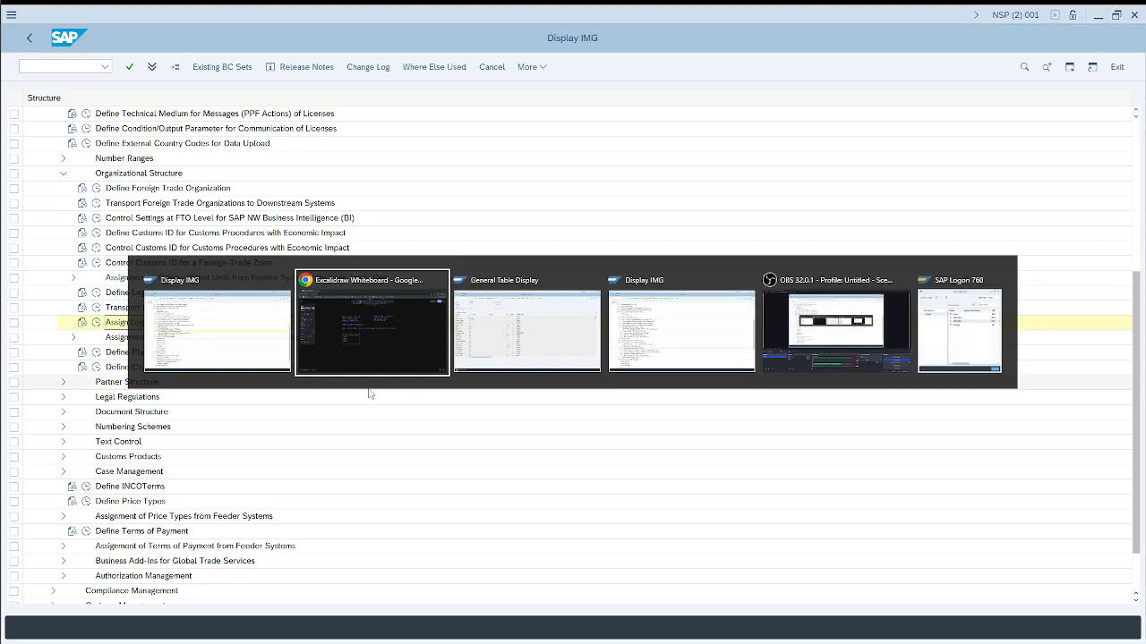
pyautogui.hotkey('alt', 'Tab')
pyautogui.hotkey('alt', 'Tab')
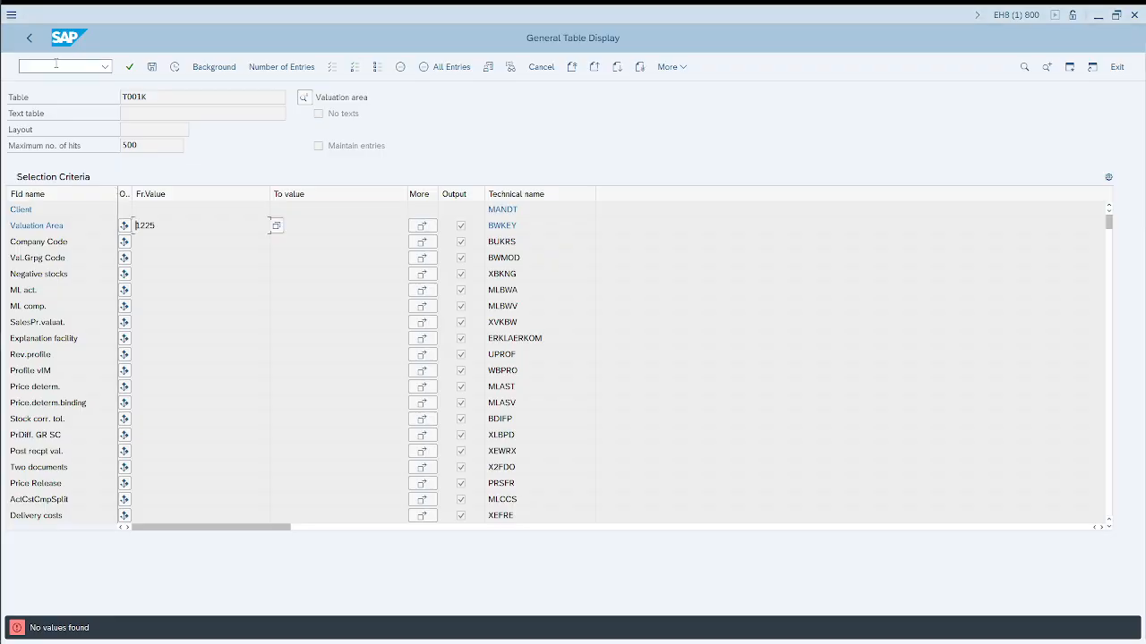
pyautogui.click(55, 63)
pyautogui.write('/nxk01')
pyautogui.press('Return')
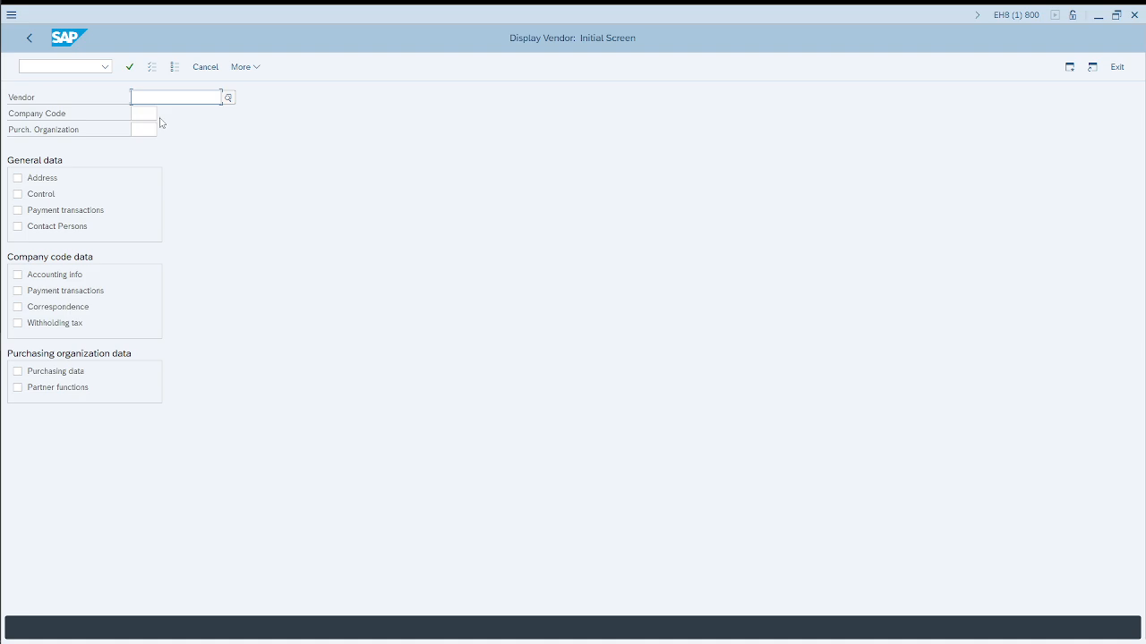
# Try to display vendor DHONI with the Address, Control, Payment transactions and Contact Persons views of the general data
pyautogui.write('Dhoni')
pyautogui.press('Return')
pyautogui.click(44, 177)
pyautogui.click(43, 194)
pyautogui.click(45, 210)
pyautogui.click(46, 235)
pyautogui.press('Return')
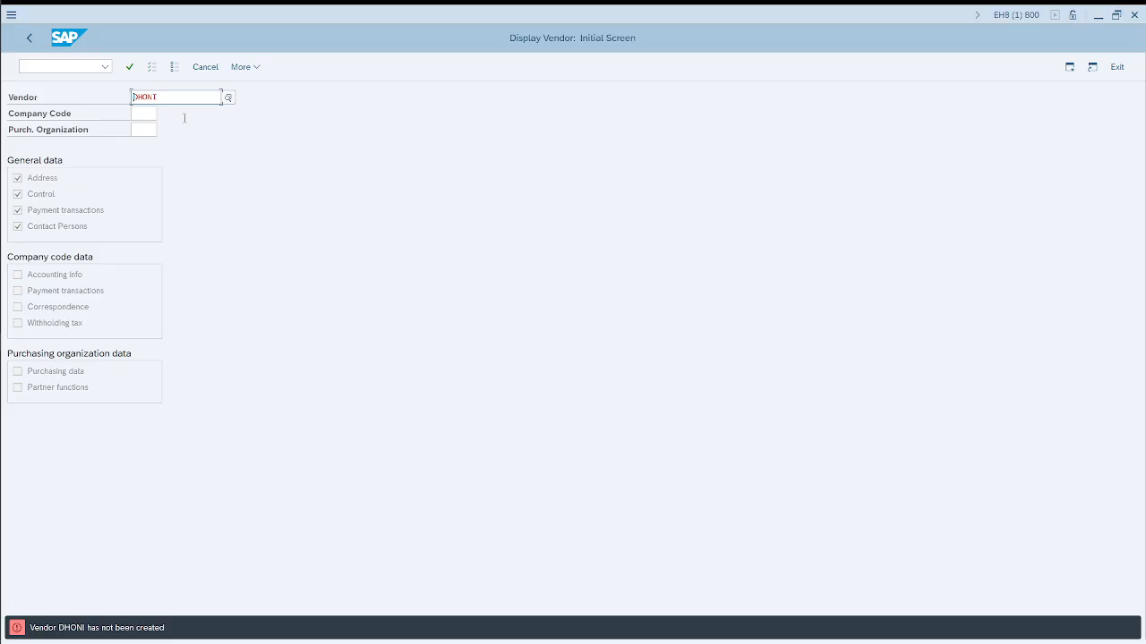
# Replace the vendor entry with VN_GTS and try to display that vendor's general data
pyautogui.moveTo(190, 97); pyautogui.dragTo(104, 96)
pyautogui.press('BackSpace')
pyautogui.press('Return')
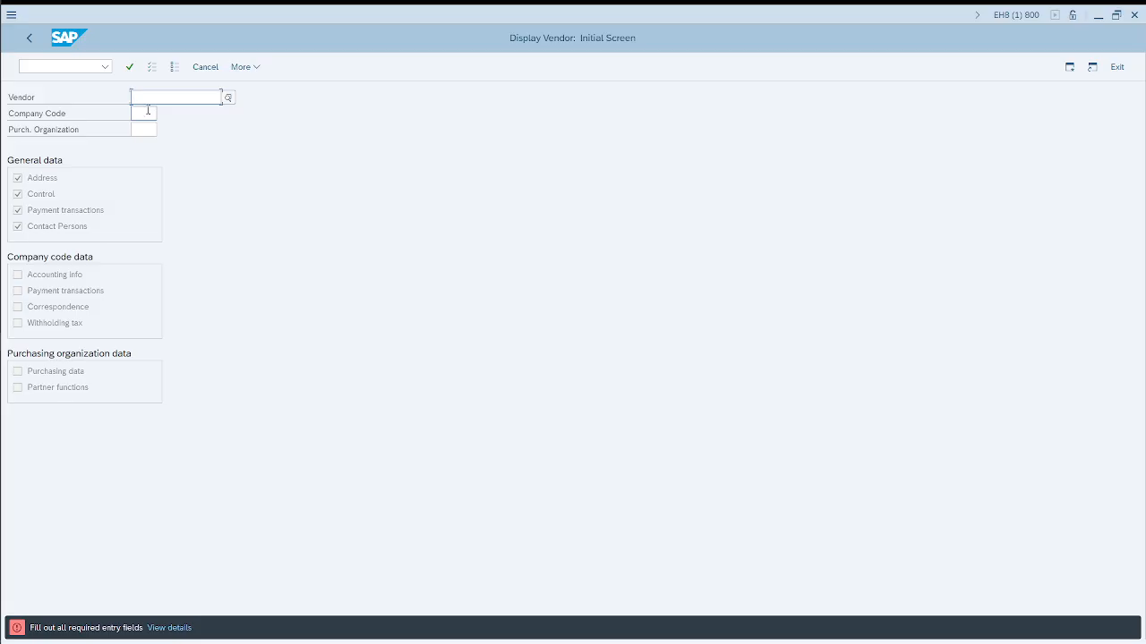
pyautogui.write('VN_GTS')
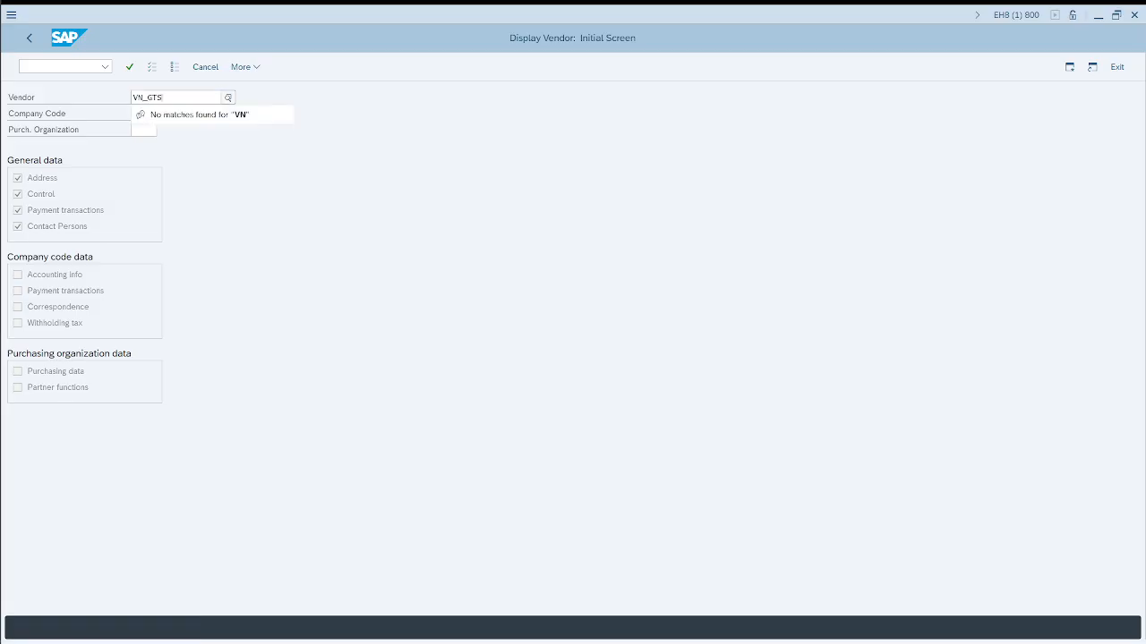
pyautogui.press('Return')
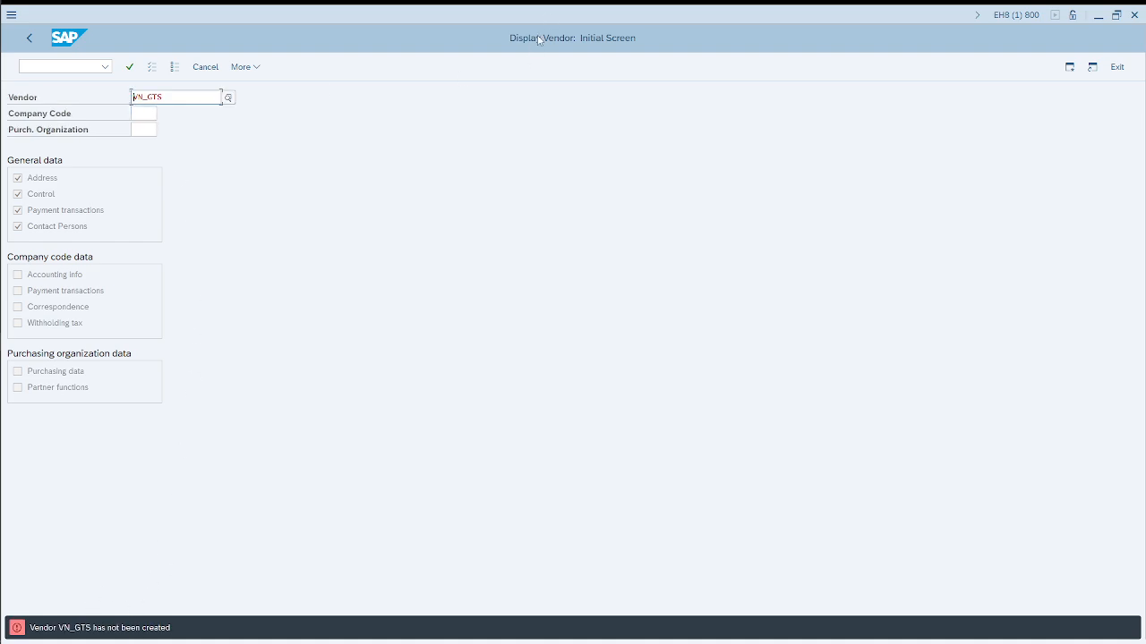
# Start the Create Vendor transaction XK01 and enter DHONI as the vendor
pyautogui.click(42, 68)
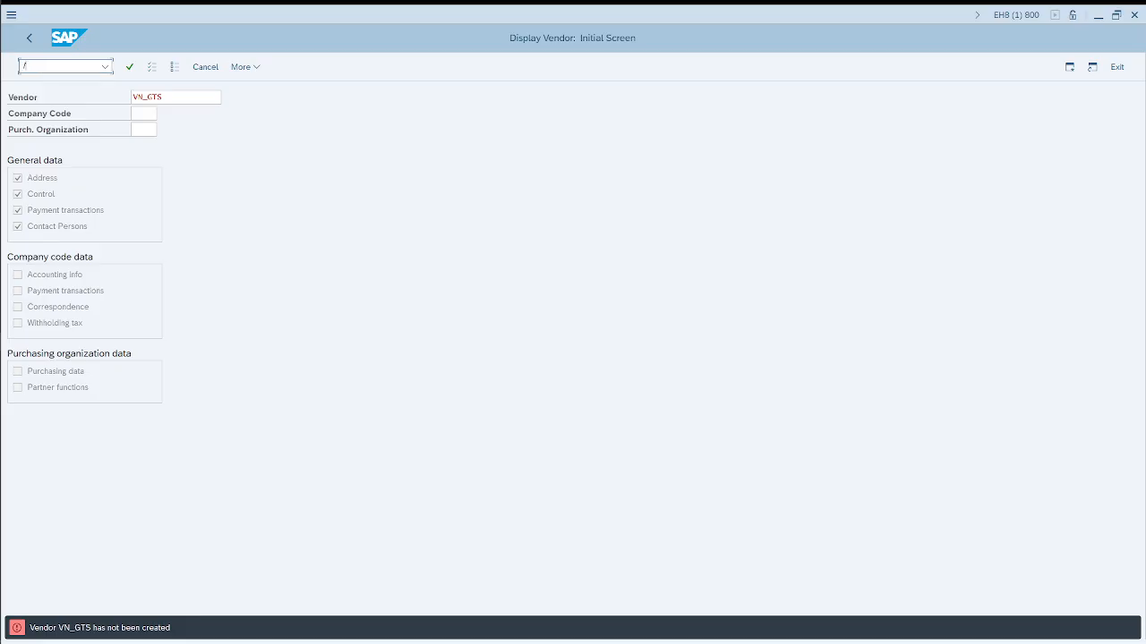
pyautogui.write('/nxk01')
pyautogui.press('Return')
pyautogui.write('Dhon1')
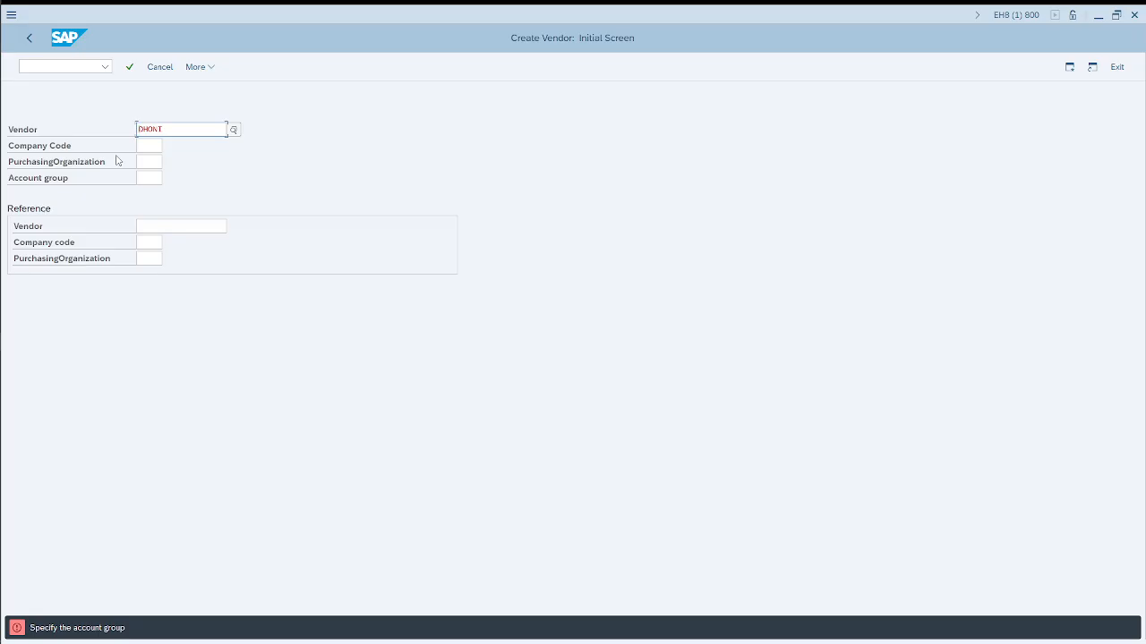
# Try to create the vendor with account group 0010 (Special vendor)
pyautogui.click(157, 178)
pyautogui.click(168, 178)
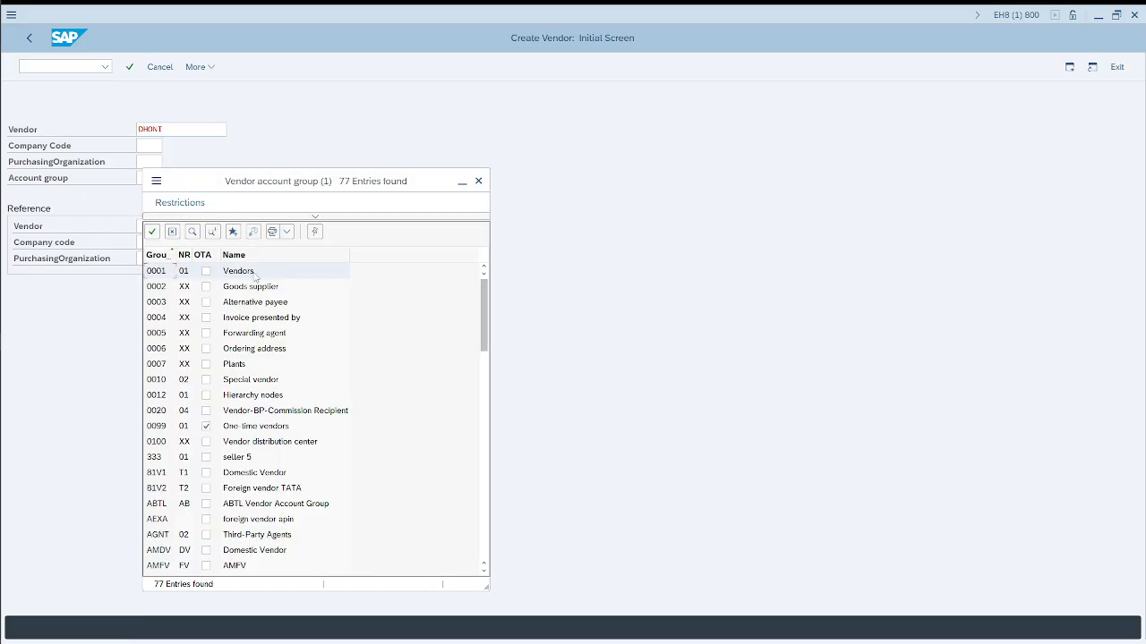
pyautogui.doubleClick(259, 380)
pyautogui.press('Return')
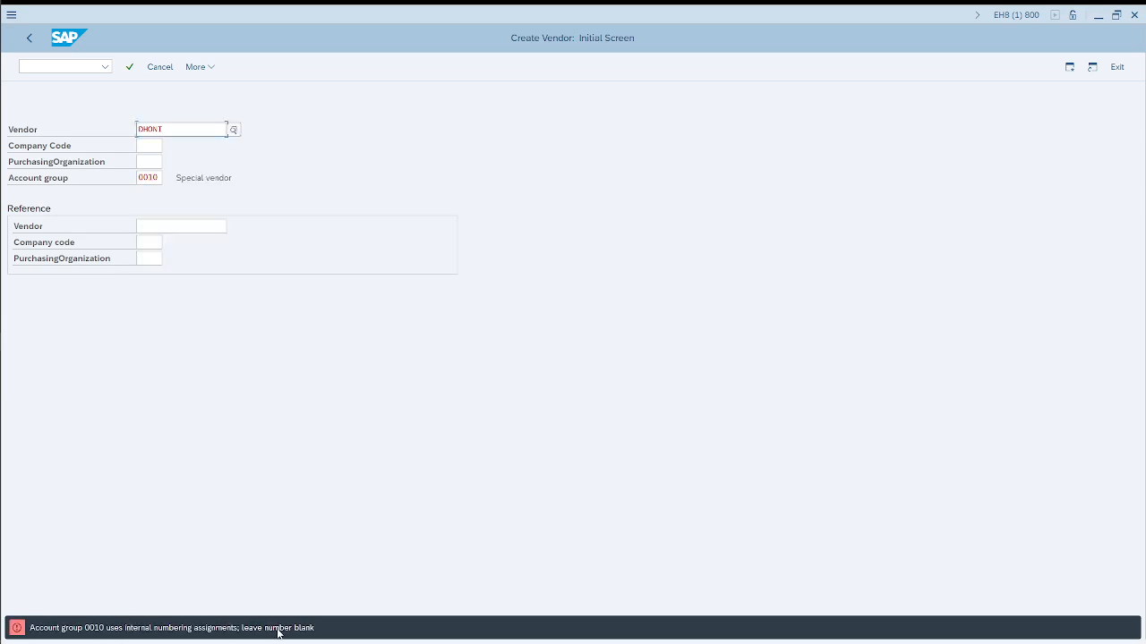
# Set the account group to 0001 (Vendors), clear the vendor number and continue to the address data
pyautogui.click(154, 178)
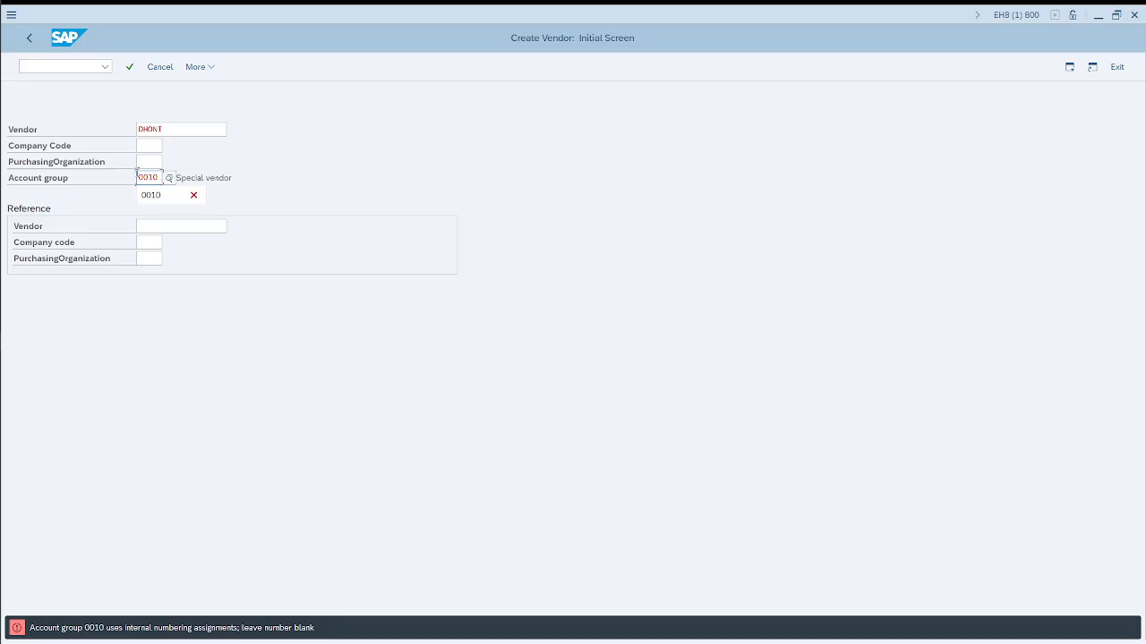
pyautogui.click(170, 180)
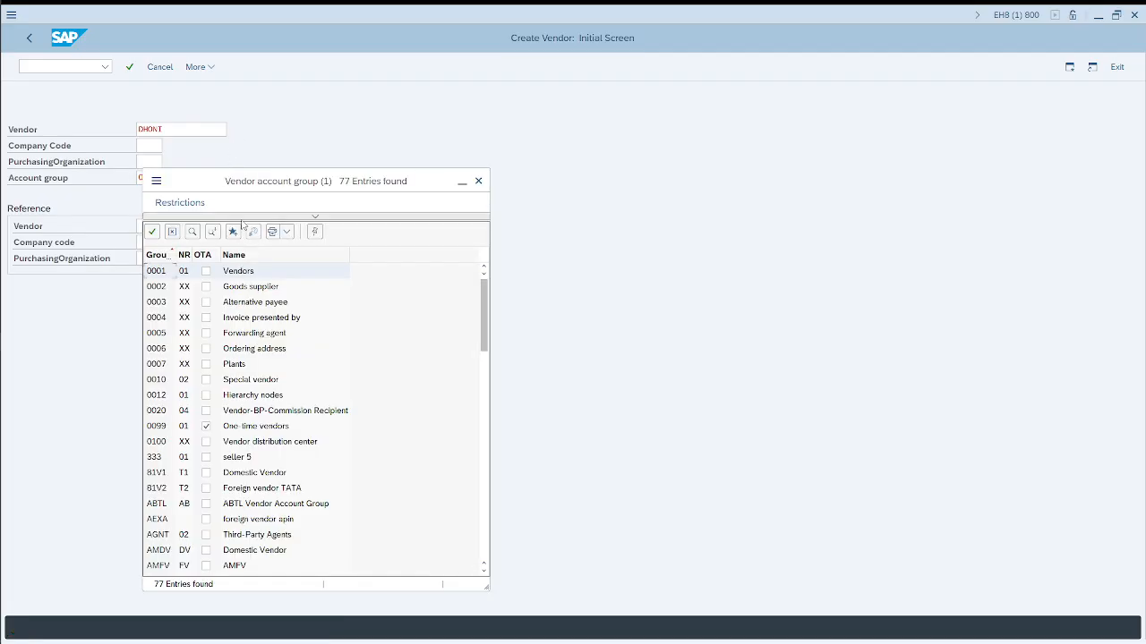
pyautogui.click(248, 272)
pyautogui.press('Return')
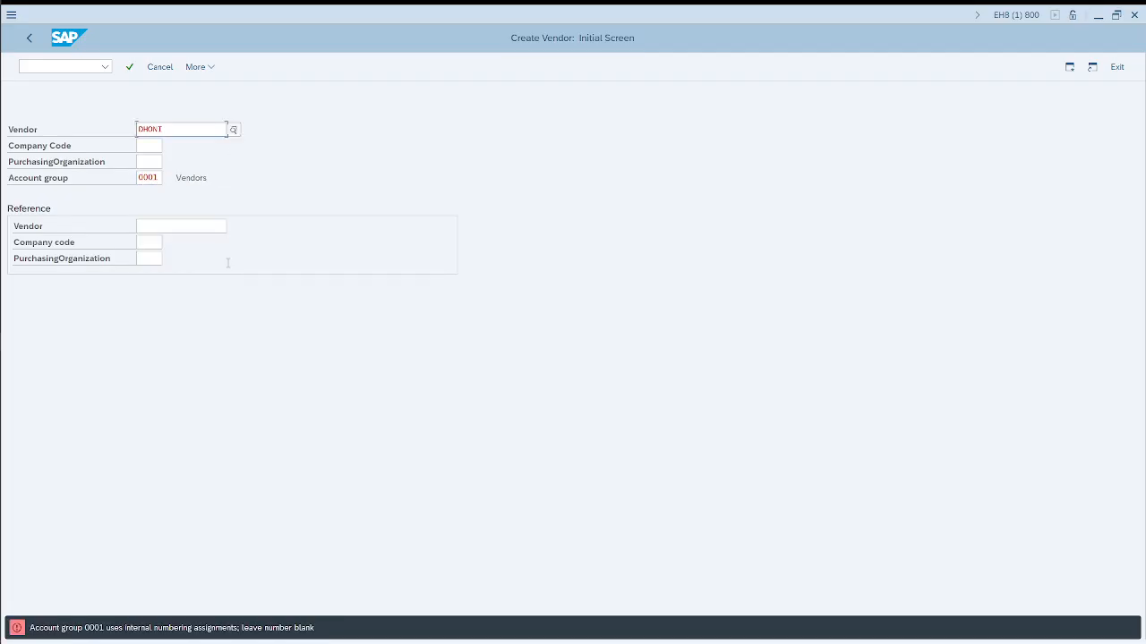
pyautogui.hotkey('ctrl', 'a')
pyautogui.press('BackSpace')
pyautogui.press('Return')
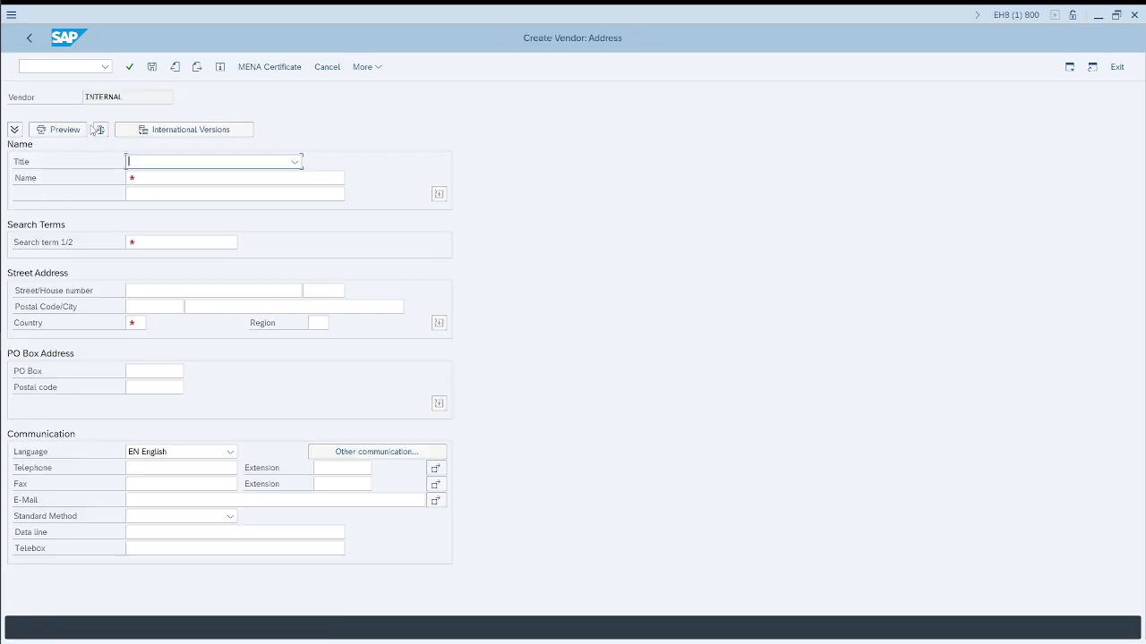
# Enter Dhoni as the new vendor's name and MSD as the search term
pyautogui.click(166, 181)
pyautogui.write('Dhon')
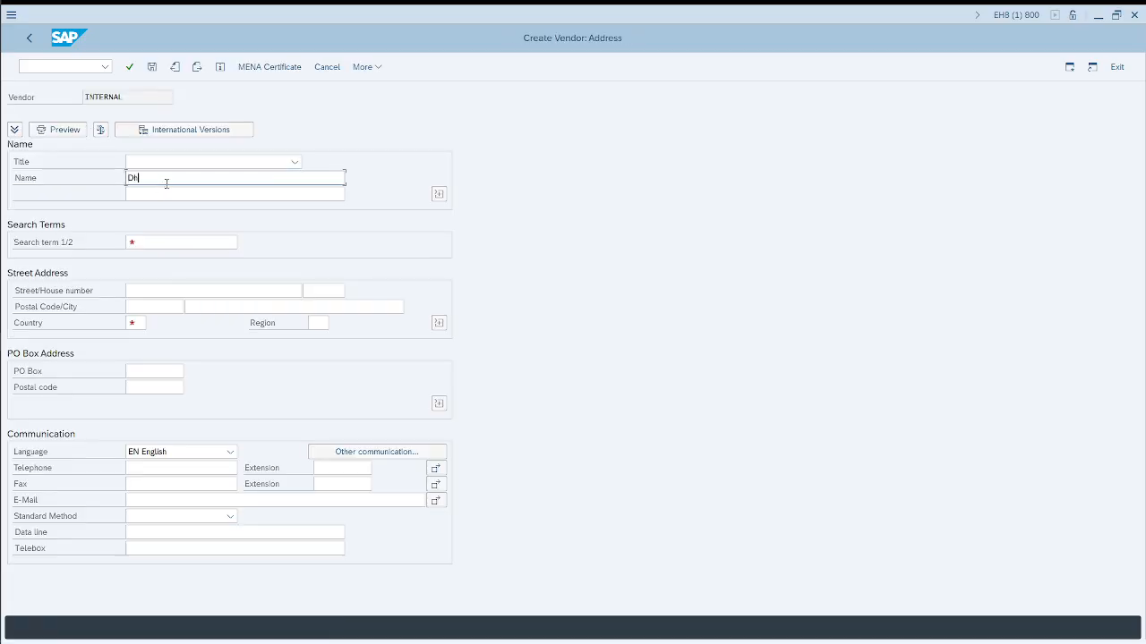
pyautogui.press('Tab')
pyautogui.press('Tab')
pyautogui.press('Tab')
pyautogui.write('MSD')
# Fill in the vendor's street and postal code, set the country to TN and continue to the control data
pyautogui.click(161, 290)
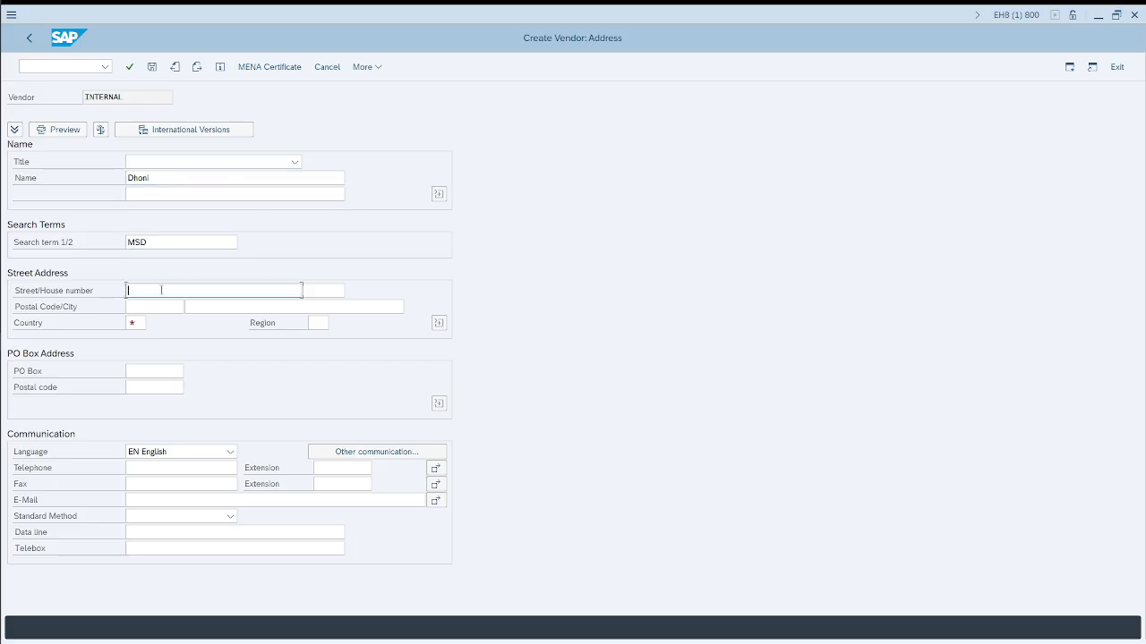
pyautogui.write('Ranchi')
pyautogui.press('Tab')
pyautogui.press('Tab')
pyautogui.write('512364')
pyautogui.press('Tab')
pyautogui.press('Tab')
pyautogui.write('TN')
pyautogui.press('Return')
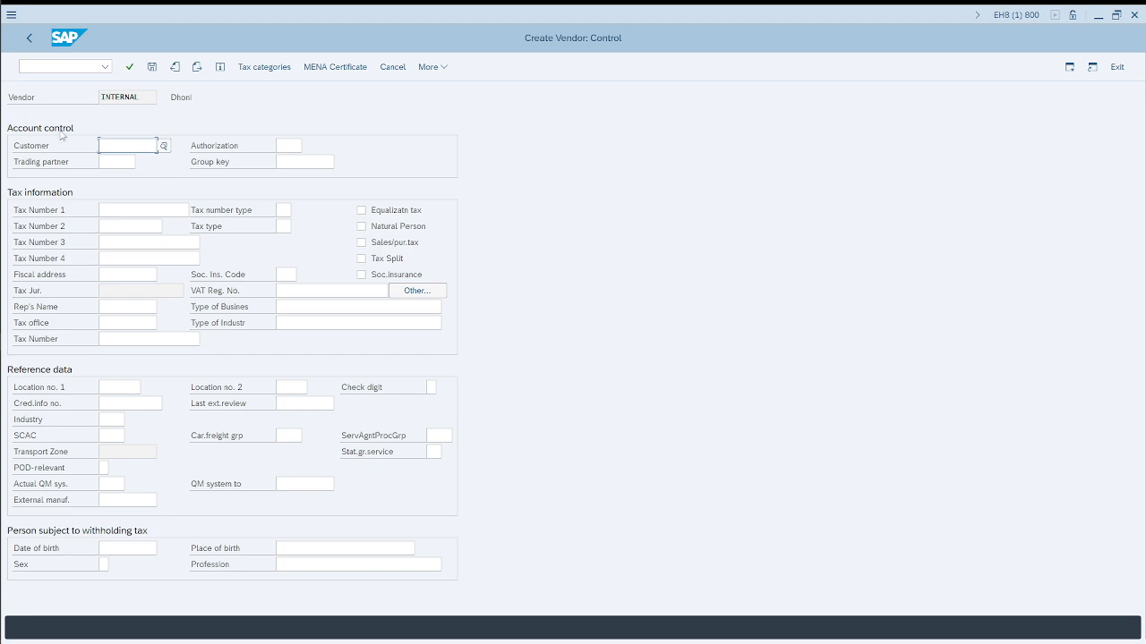
# Continue past the control, payment transactions and contact person screens without entries and save the new vendor
pyautogui.press('Return')
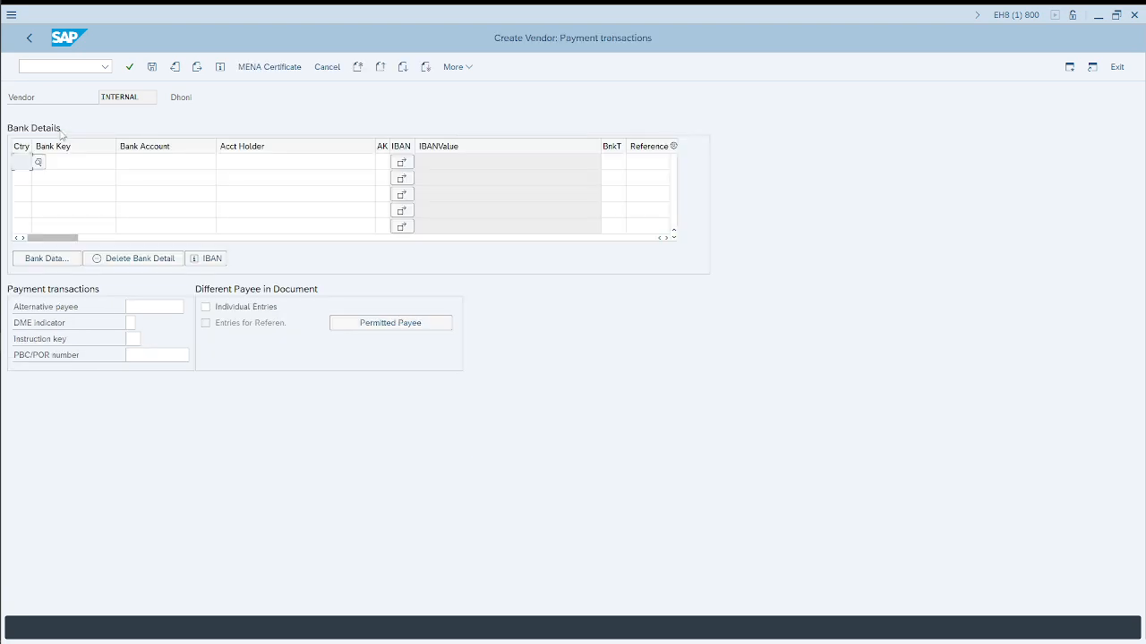
pyautogui.press('Return')
pyautogui.press('Return')
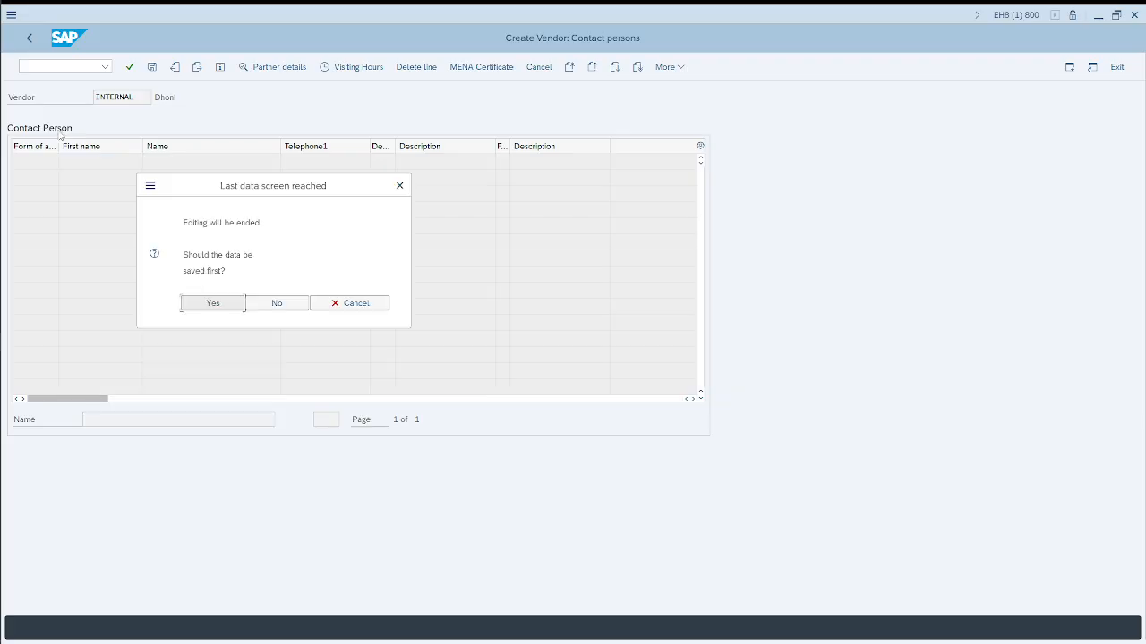
pyautogui.click(213, 302)
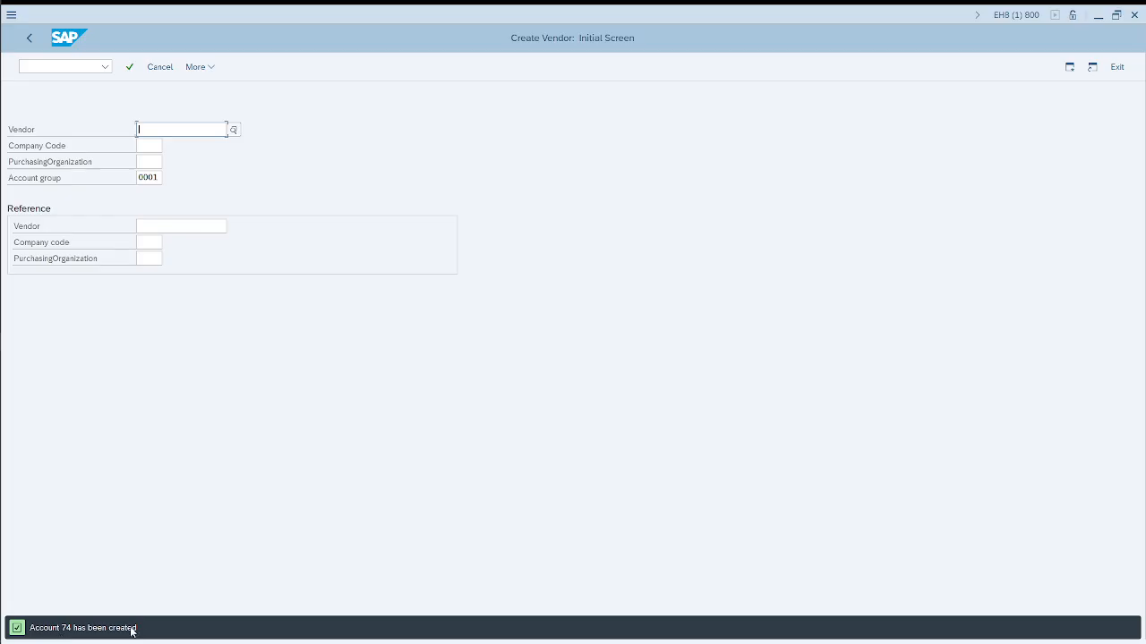
# Open the vendor display transaction XK03 in a new session for the vendor just created
pyautogui.moveTo(2, 146)
pyautogui.click(67, 67)
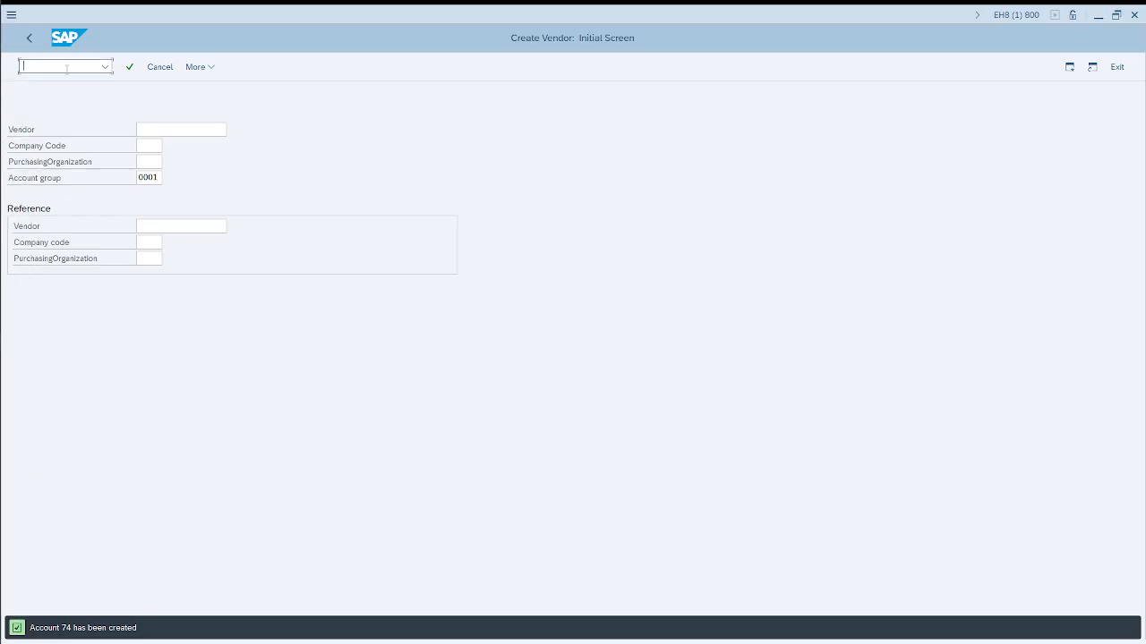
pyautogui.write('/oxk03')
pyautogui.press('Return')
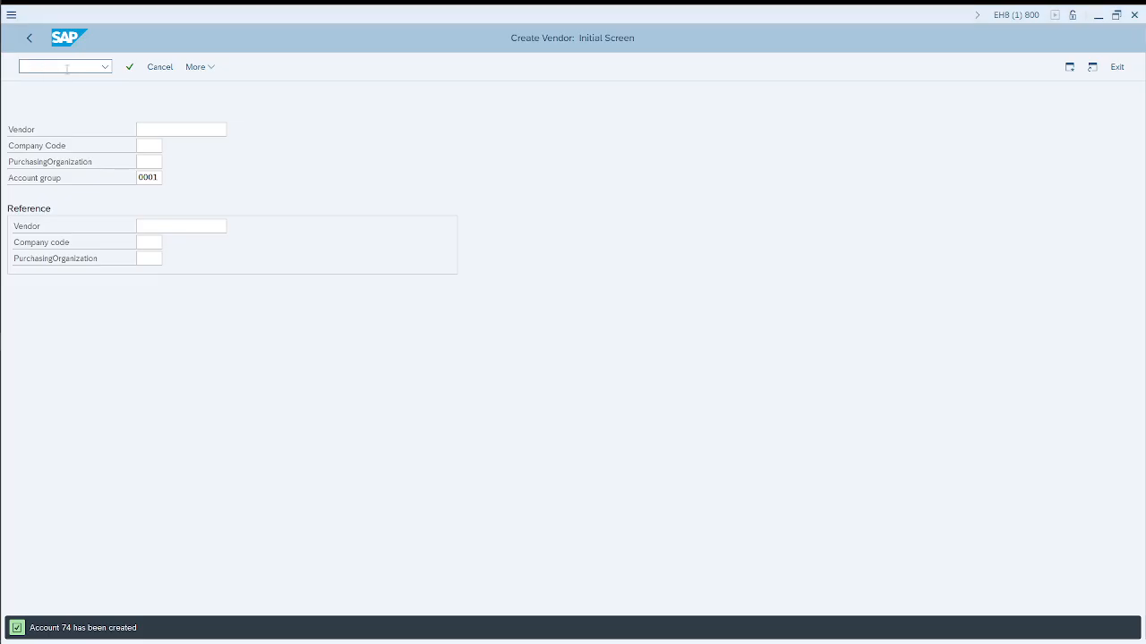
pyautogui.press('Return')
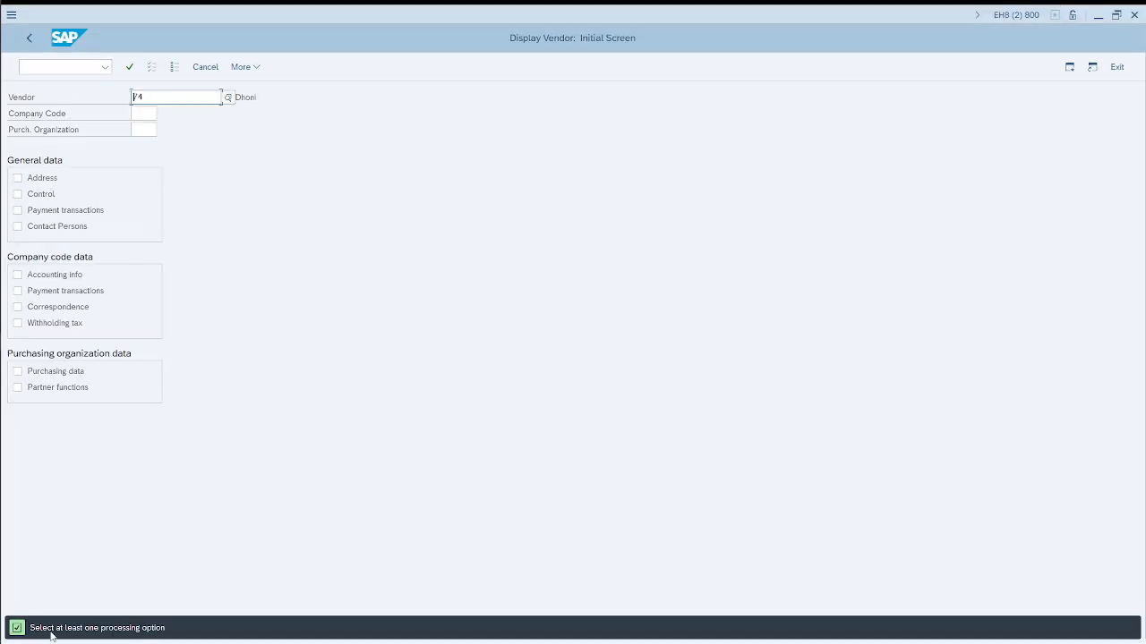
# Display the vendor's general data with Address, Control, Payment transactions and Contact Persons selected, then return to the initial screen
pyautogui.click(49, 181)
pyautogui.click(36, 194)
pyautogui.click(39, 211)
pyautogui.click(40, 228)
pyautogui.press('Return')
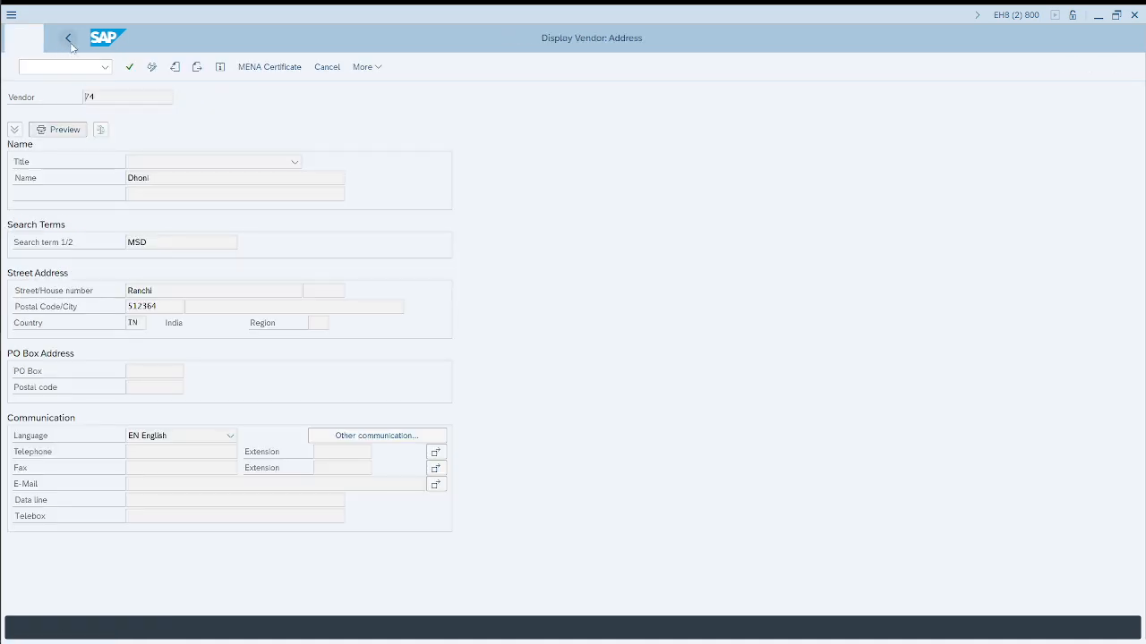
pyautogui.click(69, 40)
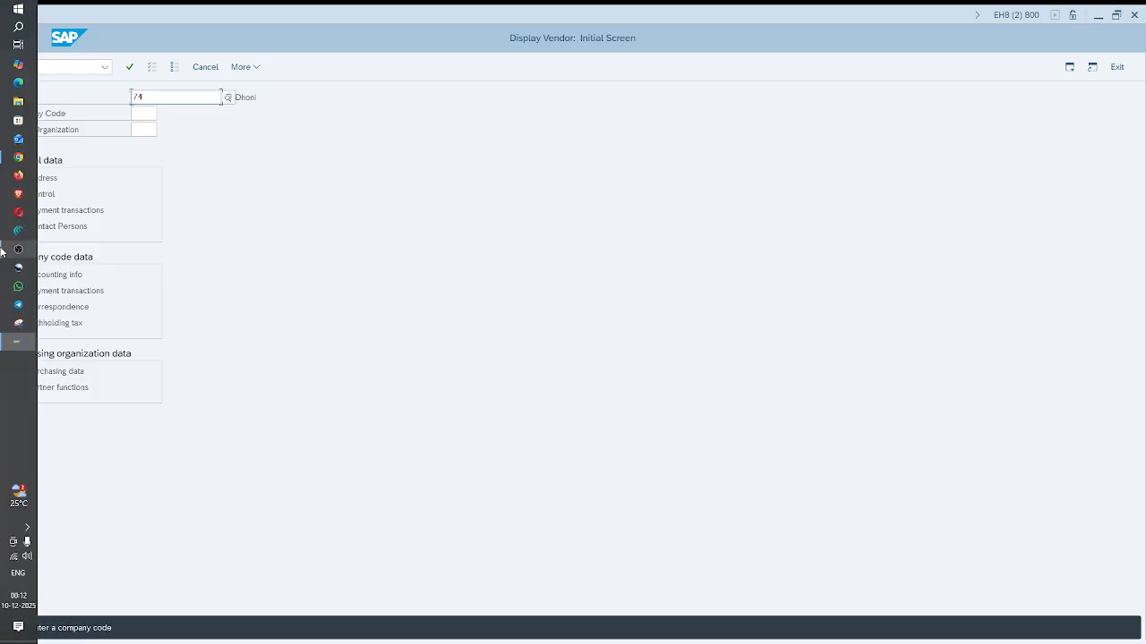
# Try to display the vendor's Accounting info as well and switch back to the vendor creation session
pyautogui.moveTo(2, 255)
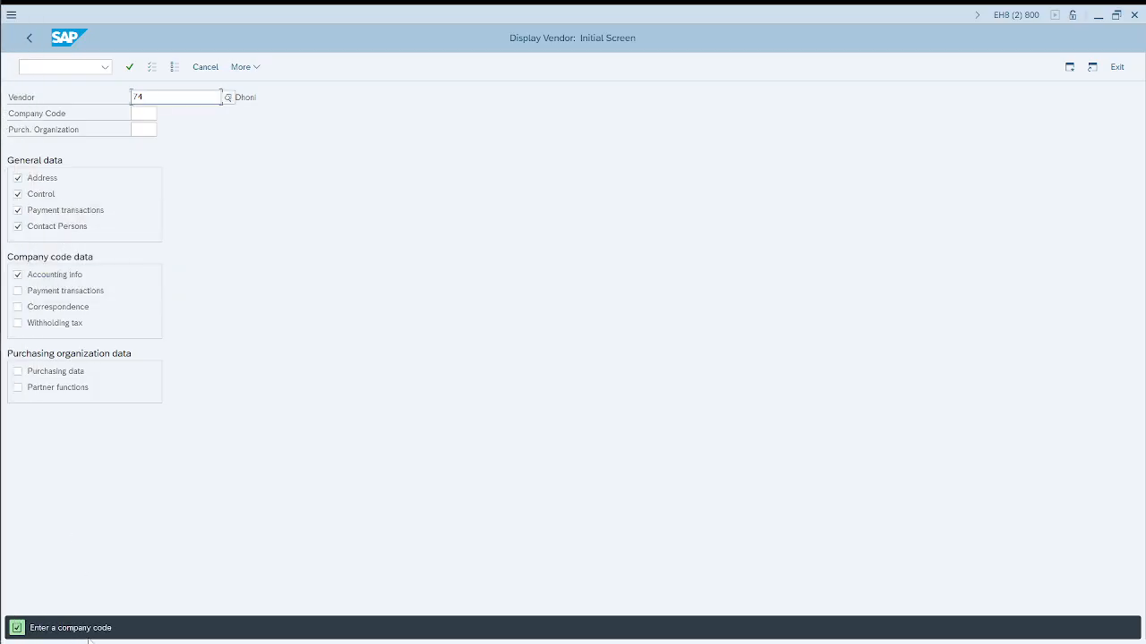
pyautogui.click(81, 276)
pyautogui.hotkey('alt', 'Tab')
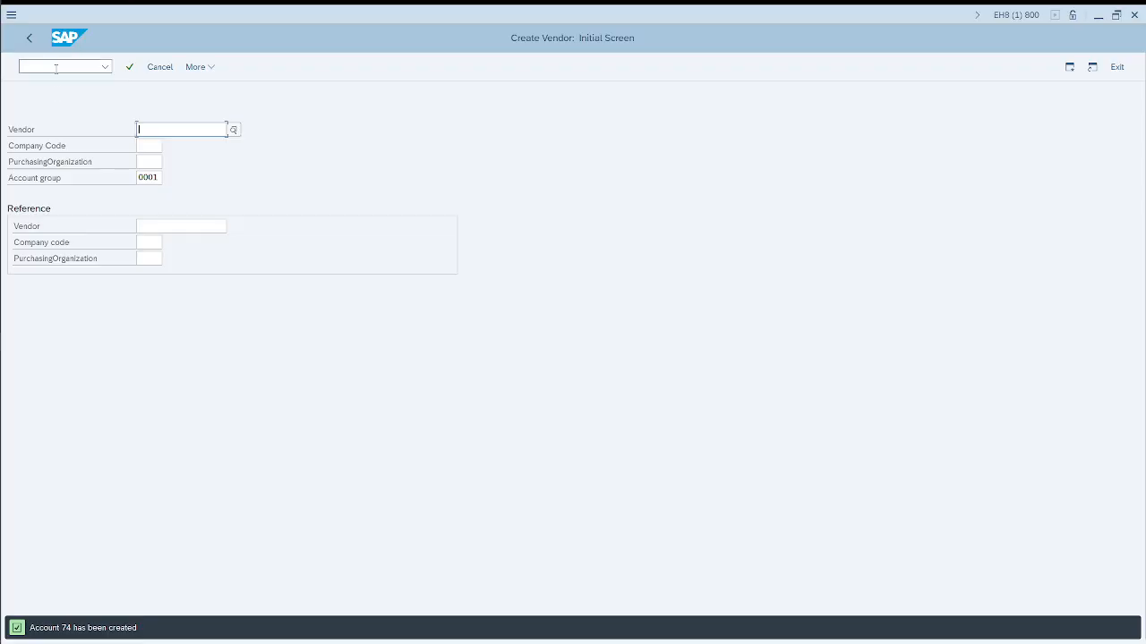
# Set the company code to 0001 and the purchasing organization to 0001, and continue to the vendor's address data
pyautogui.click(144, 143)
pyautogui.click(168, 146)
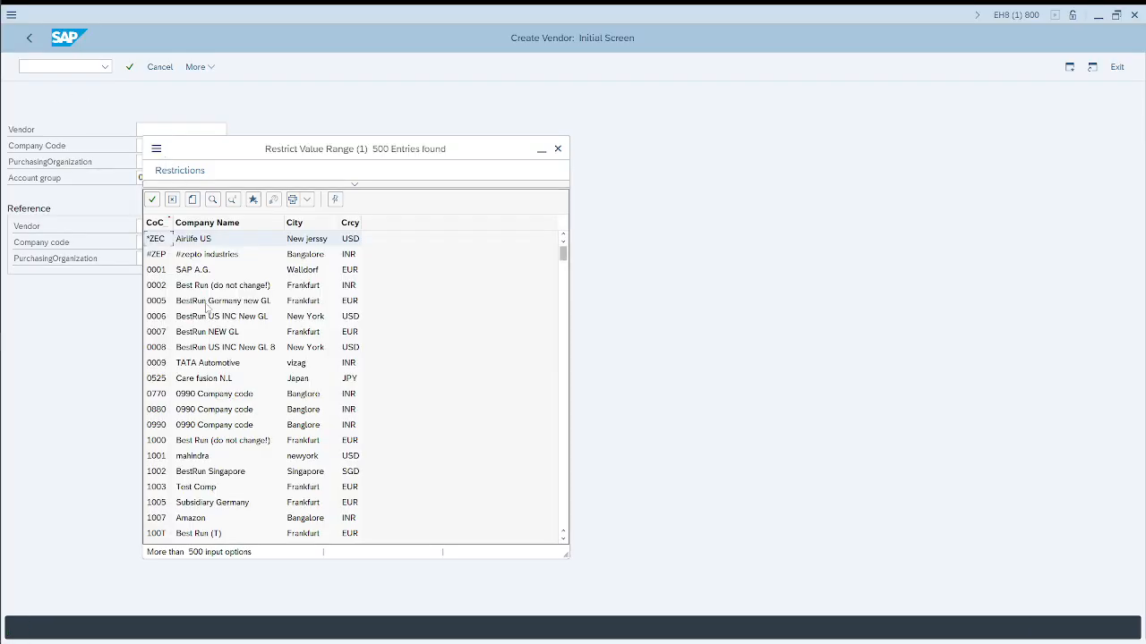
pyautogui.click(196, 269)
pyautogui.click(149, 162)
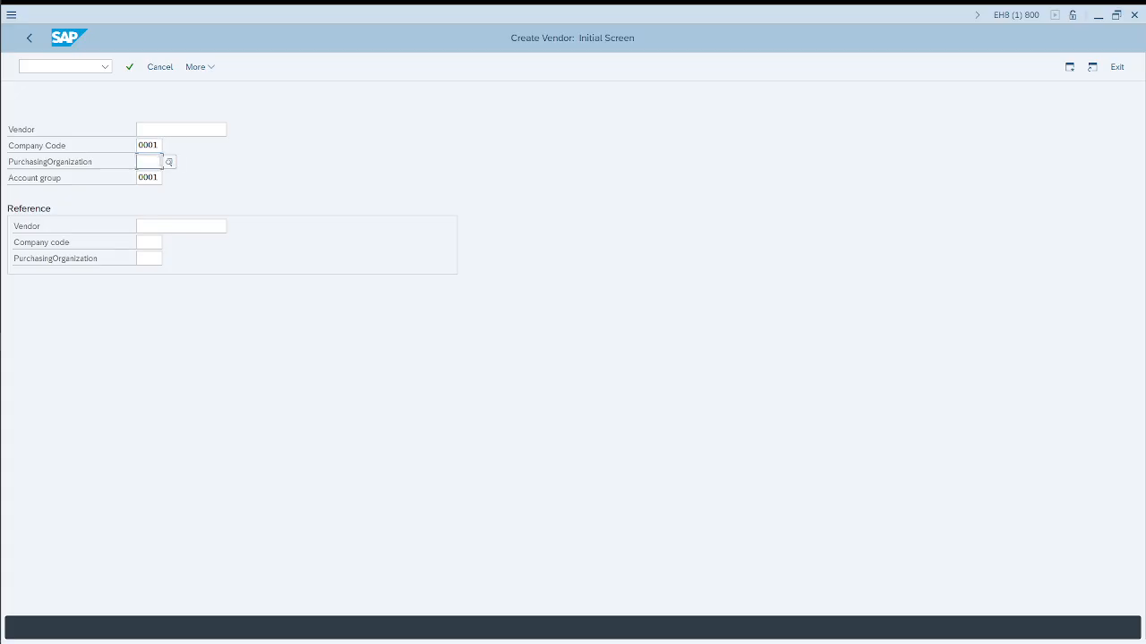
pyautogui.click(168, 165)
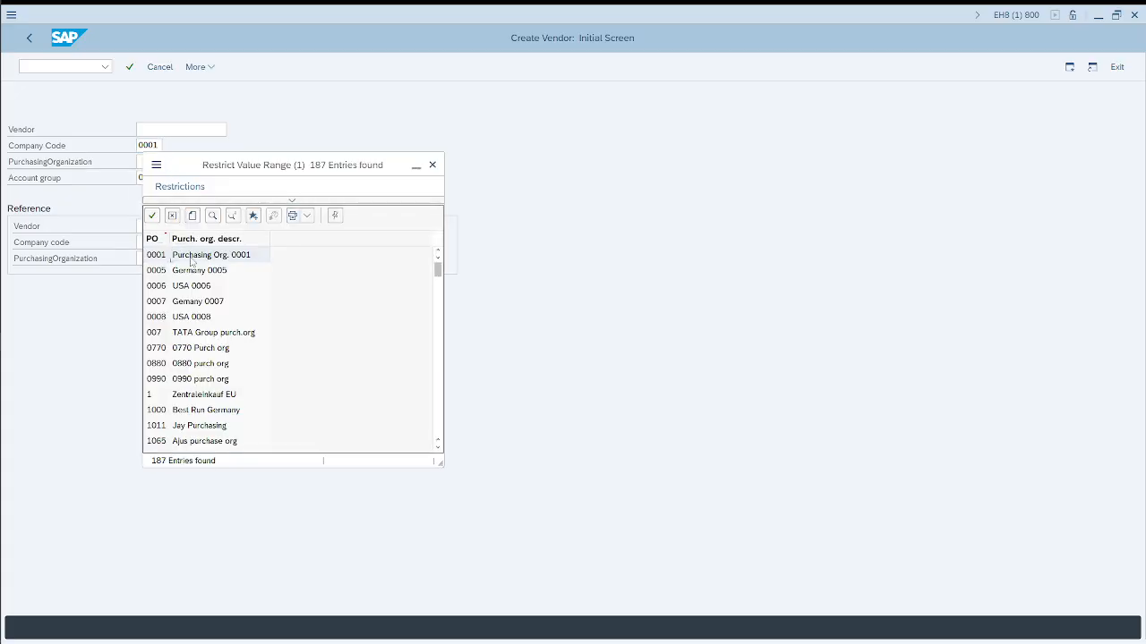
pyautogui.click(189, 256)
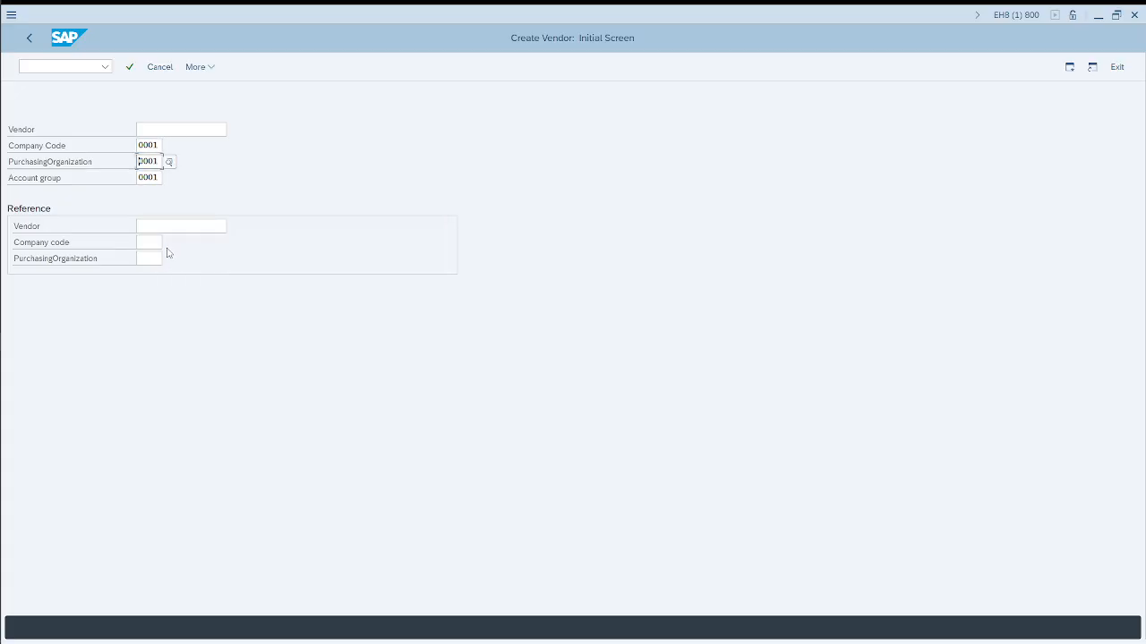
pyautogui.press('Return')
# Enter MSDhoni as the new vendor's name and MSD as the search term
pyautogui.click(163, 178)
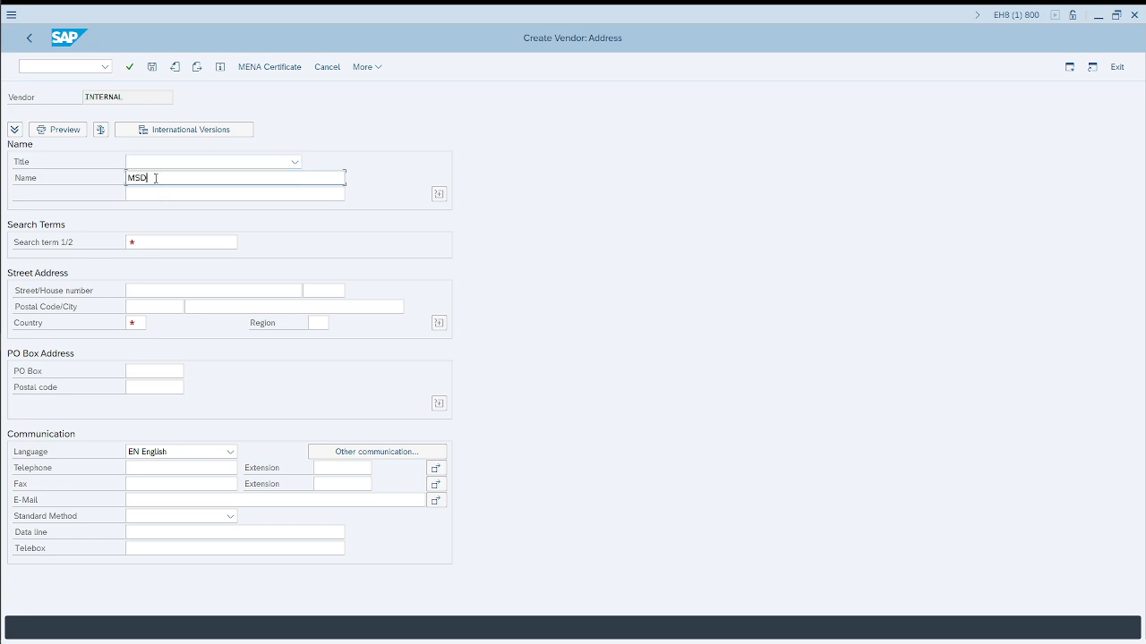
pyautogui.write('MSDhoni')
pyautogui.press('Tab')
pyautogui.press('Tab')
pyautogui.write('MSD')
pyautogui.press('Tab')
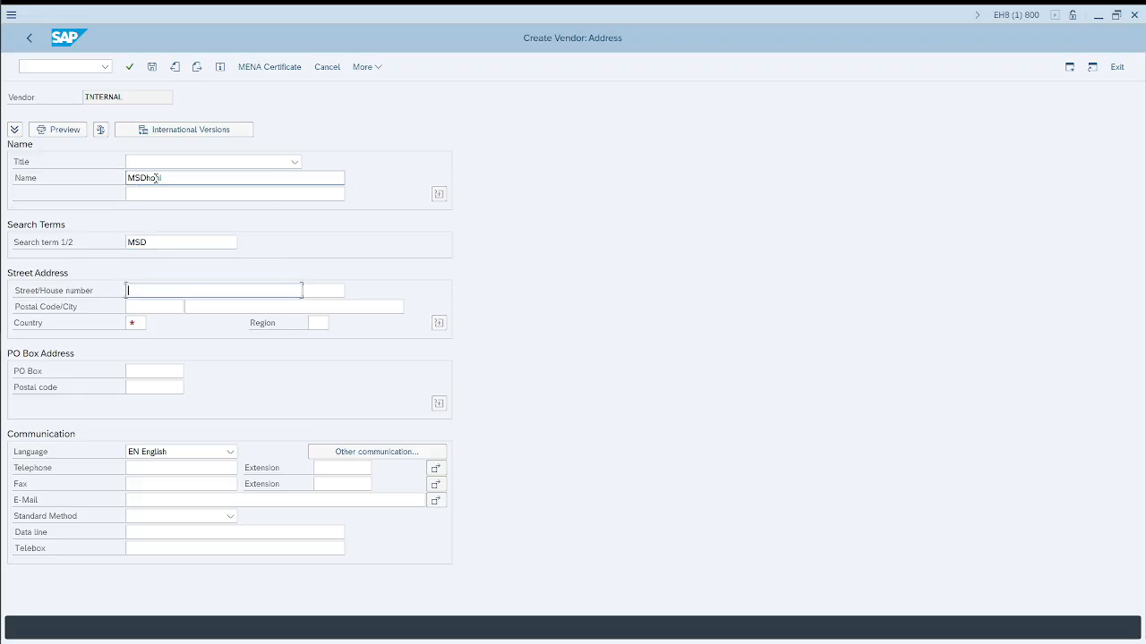
# Fill in the vendor's street and postal code and set the country to IN
pyautogui.write('Ranchi')
pyautogui.press('Tab')
pyautogui.press('Tab')
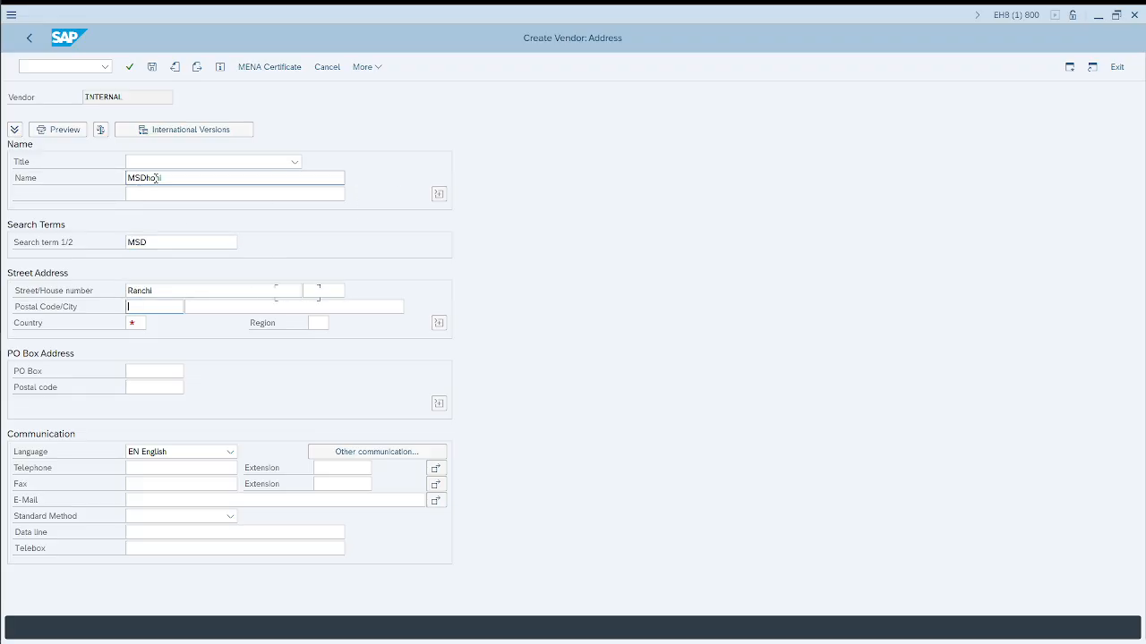
pyautogui.write('123456')
pyautogui.press('Tab')
pyautogui.press('Tab')
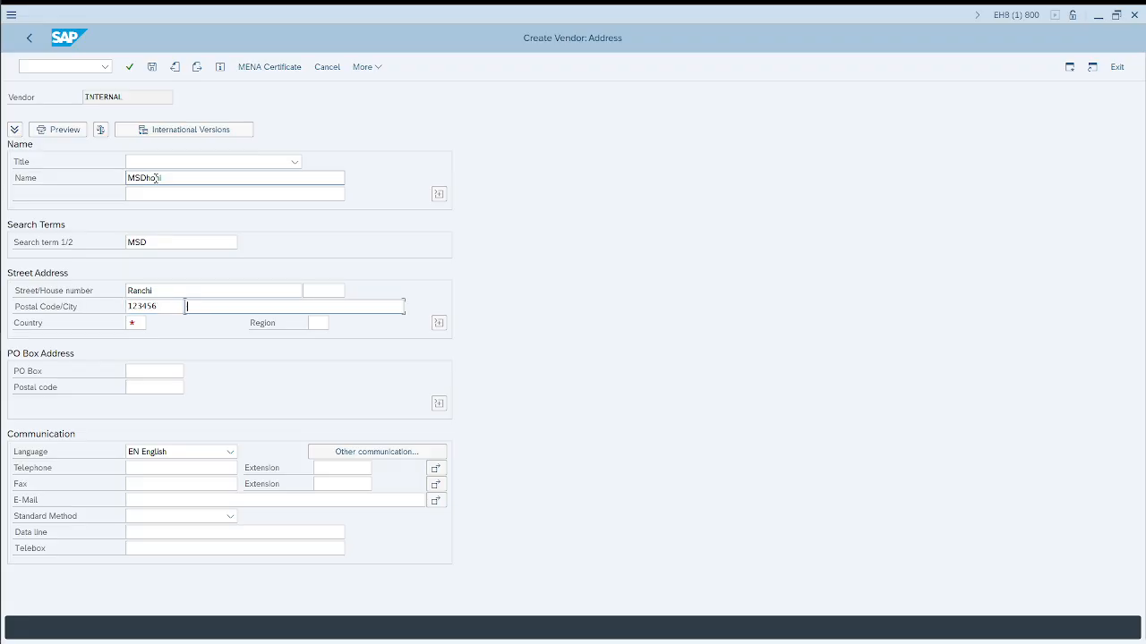
pyautogui.write('IN')
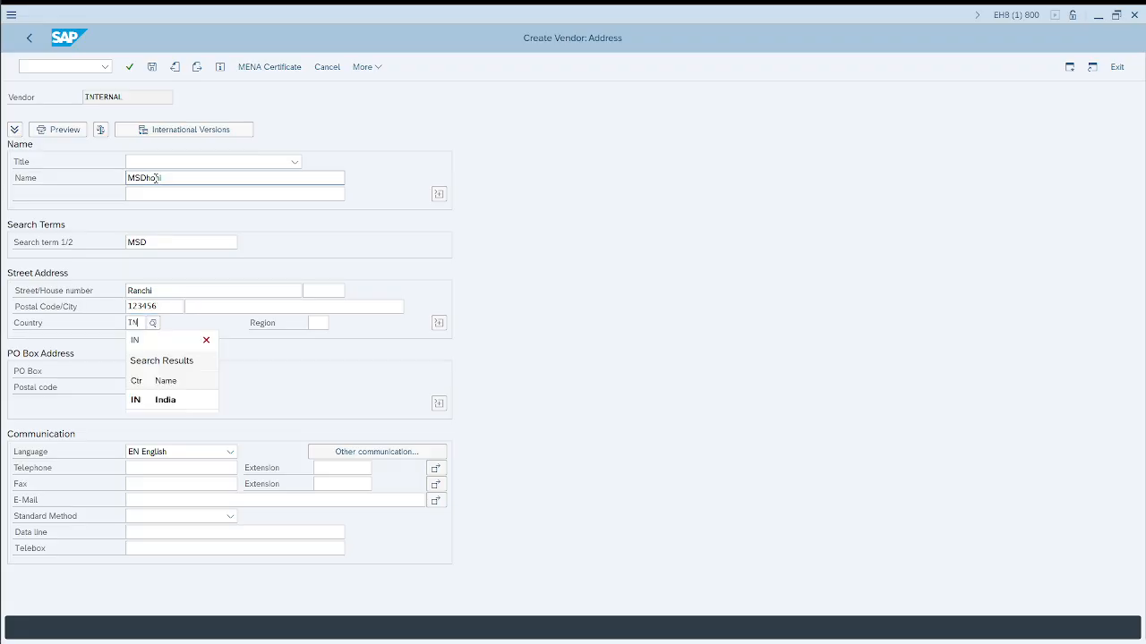
# Continue past the control, payment transactions and contact person screens without entries to the accounting information
pyautogui.press('Return')
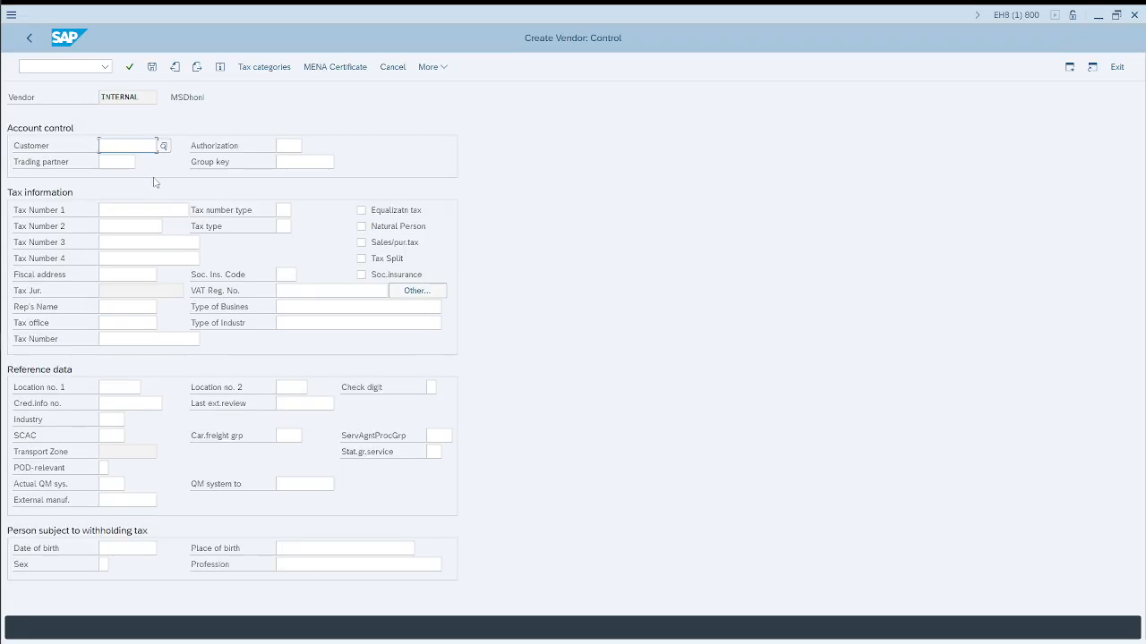
pyautogui.press('Return')
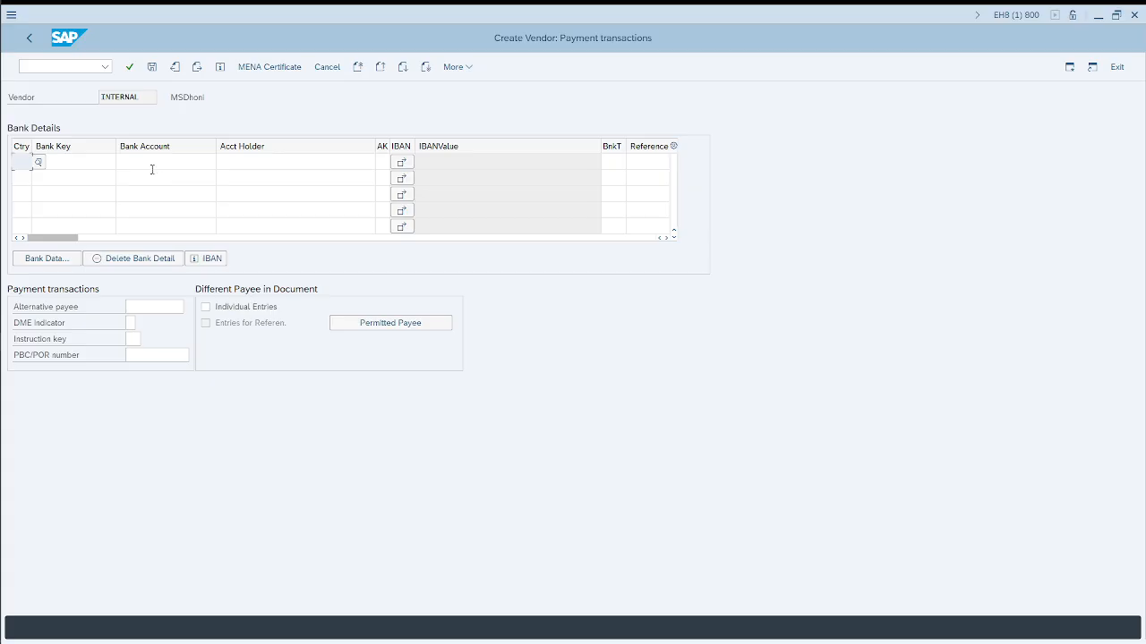
pyautogui.press('Return')
pyautogui.press('Return')
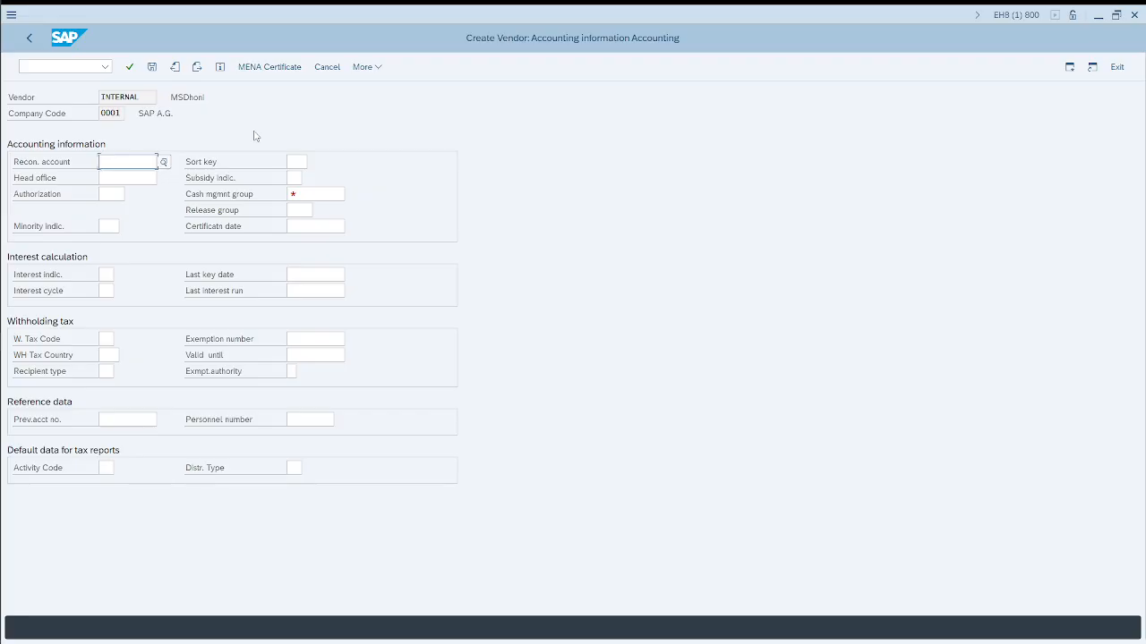
# Set the reconciliation account to 31000 and choose a cash management group for the vendor
pyautogui.click(305, 194)
pyautogui.click(133, 161)
pyautogui.click(161, 163)
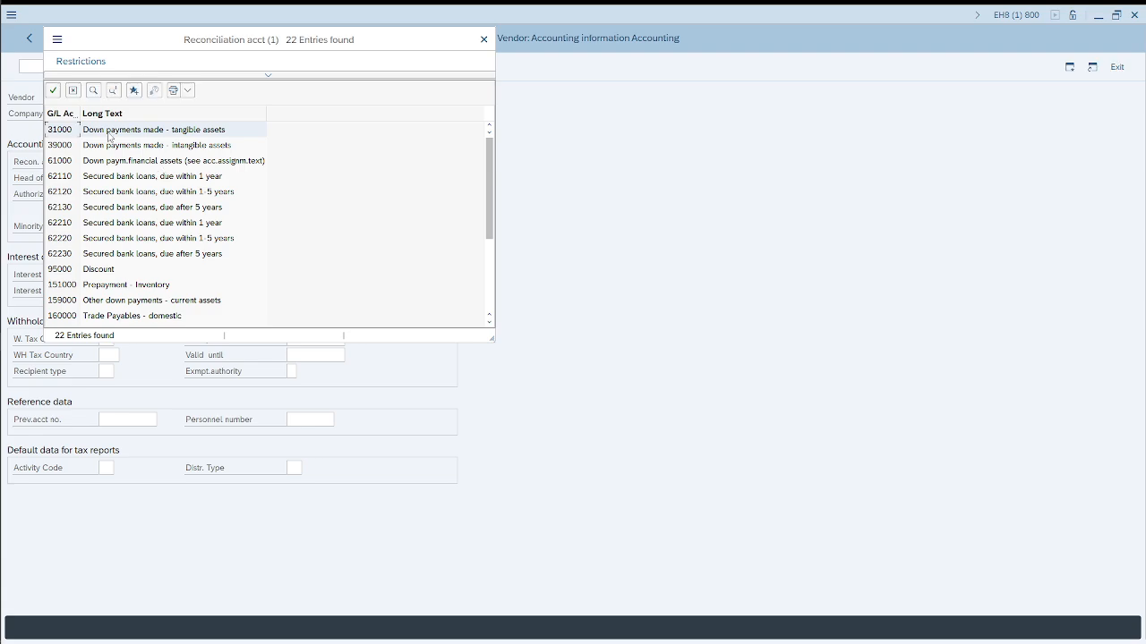
pyautogui.doubleClick(107, 133)
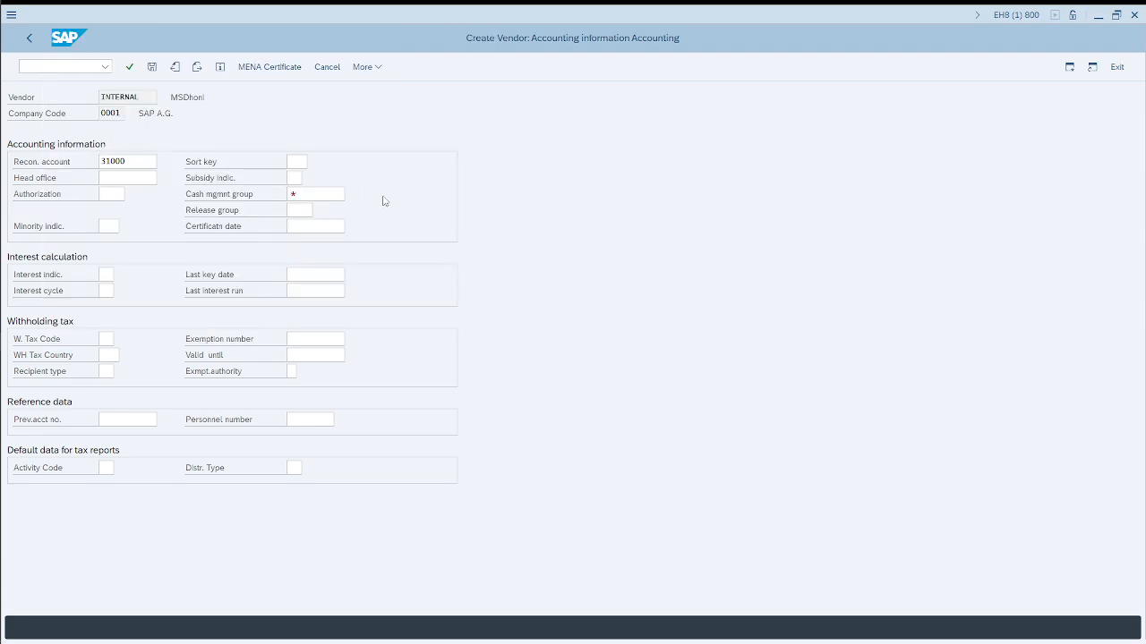
pyautogui.click(350, 194)
pyautogui.doubleClick(365, 287)
# Continue through the company code's payment and correspondence screens without entries to the purchasing data
pyautogui.press('Return')
pyautogui.press('Return')
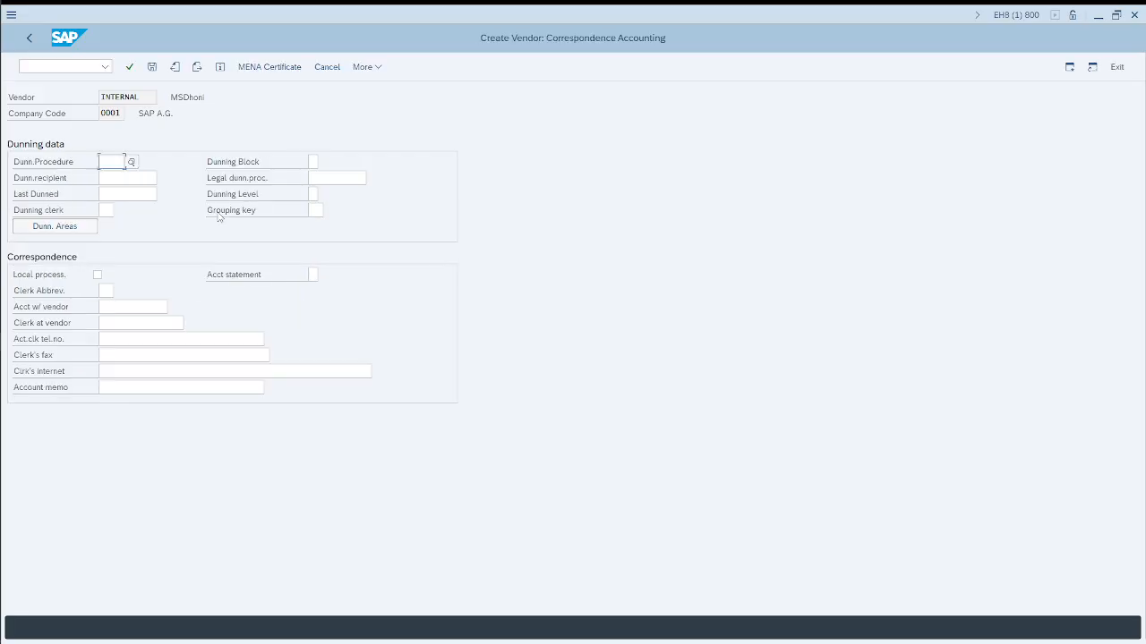
pyautogui.press('Return')
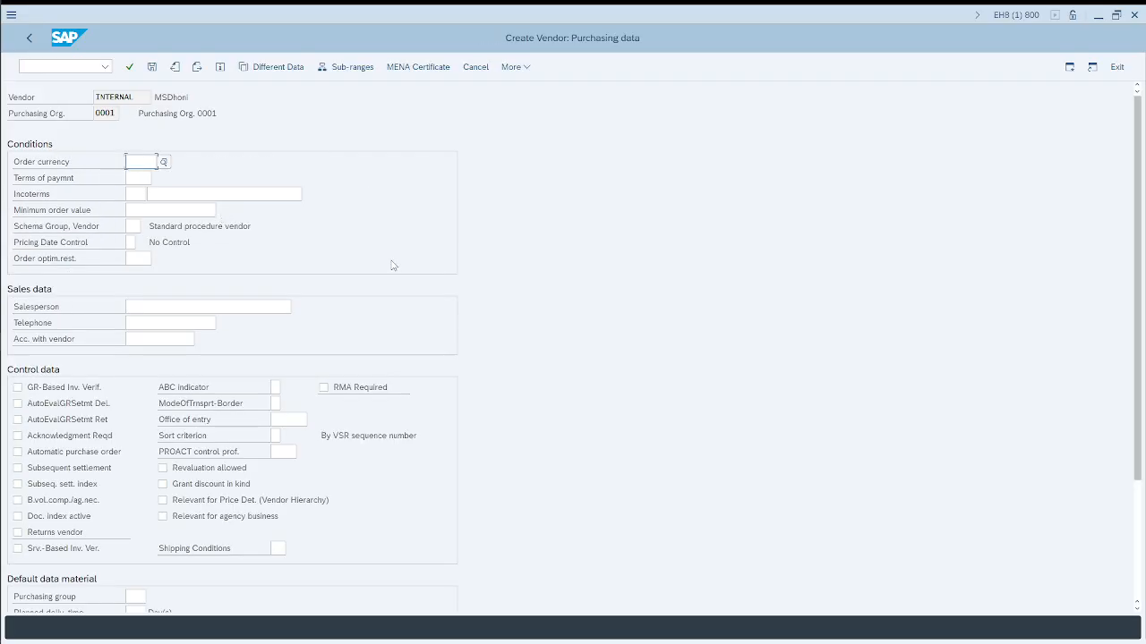
# Set the vendor's order currency to INR (Indian Rupee) and continue to the partner functions
pyautogui.press('Return')
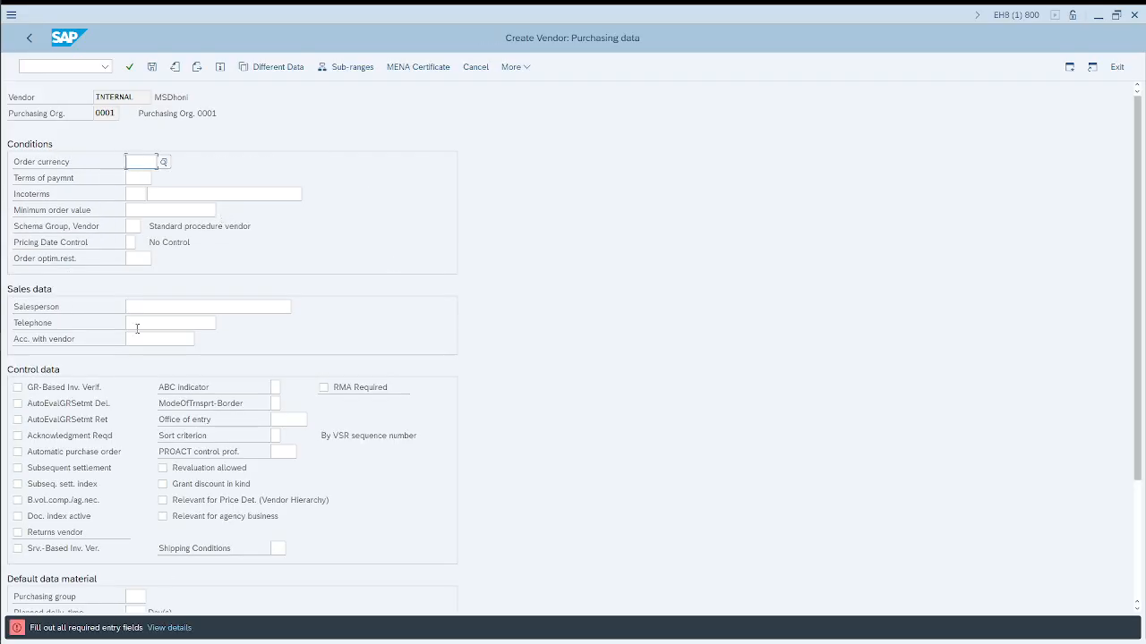
pyautogui.click(230, 197)
pyautogui.click(143, 161)
pyautogui.click(163, 163)
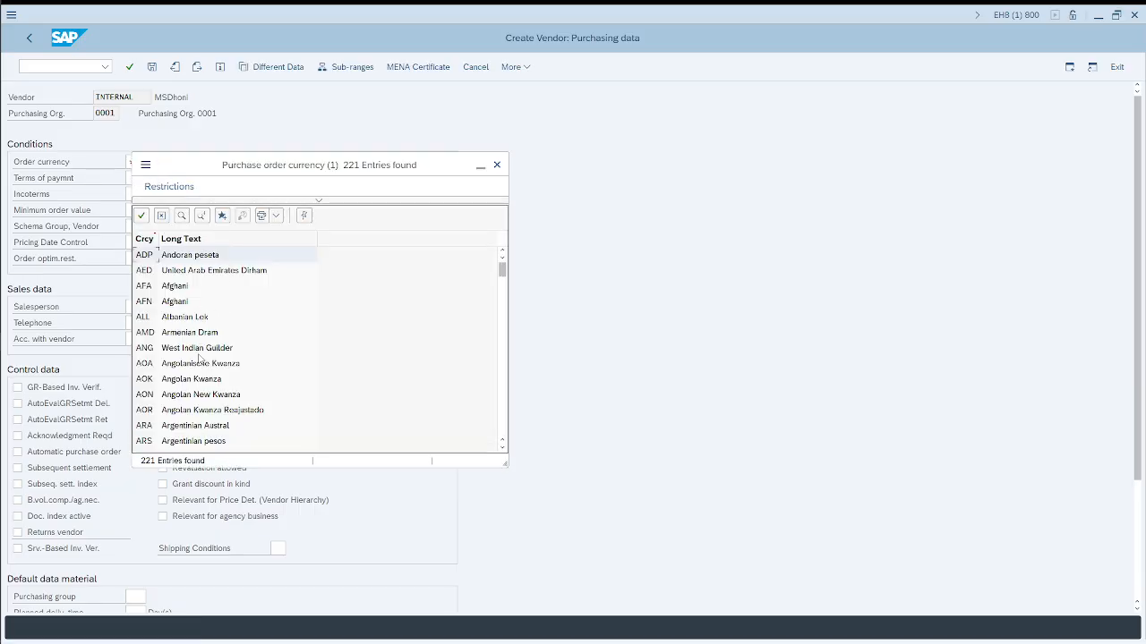
pyautogui.scroll(-20, 201, 376)
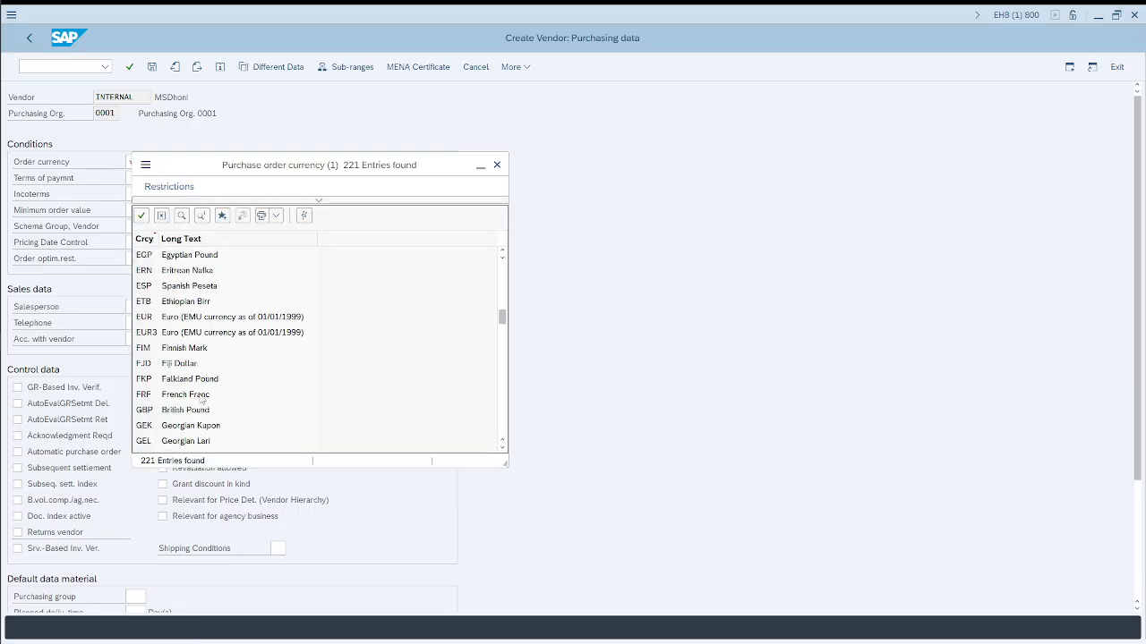
pyautogui.scroll(-7, 204, 403)
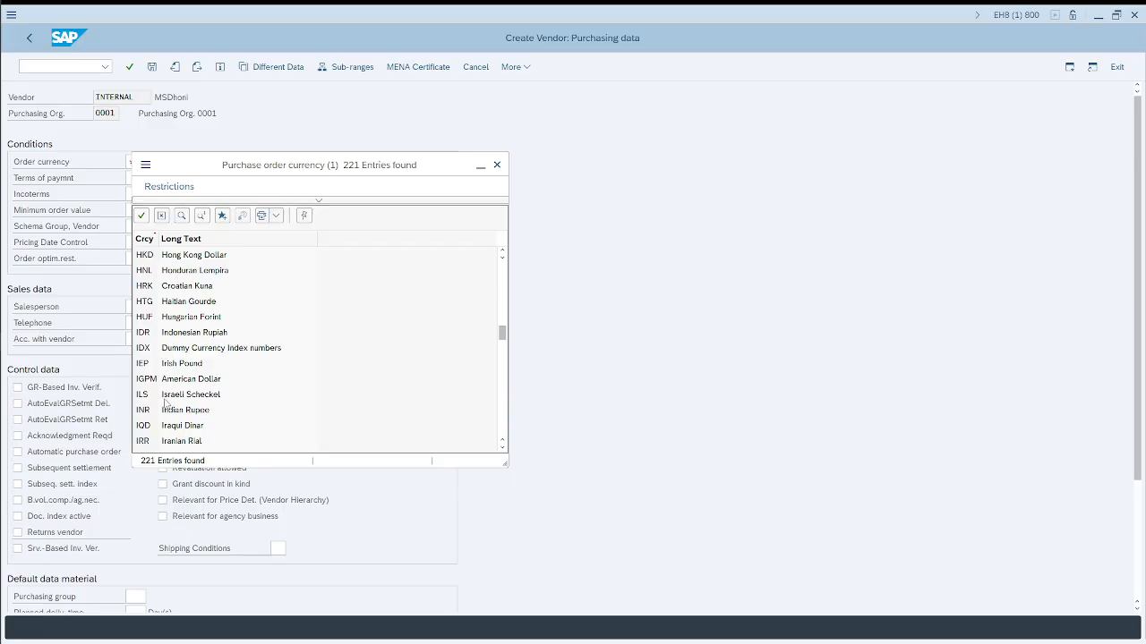
pyautogui.doubleClick(177, 411)
pyautogui.press('Return')
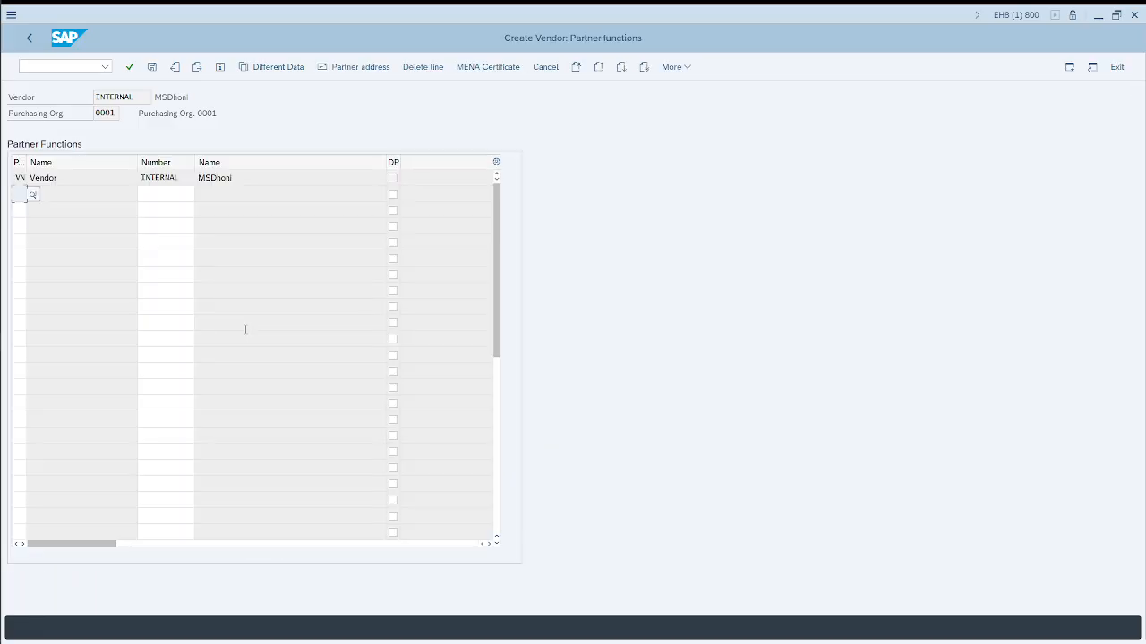
# Try to save the vendor with its company code and purchasing data from the partner functions screen
pyautogui.press('Return')
pyautogui.click(212, 304)
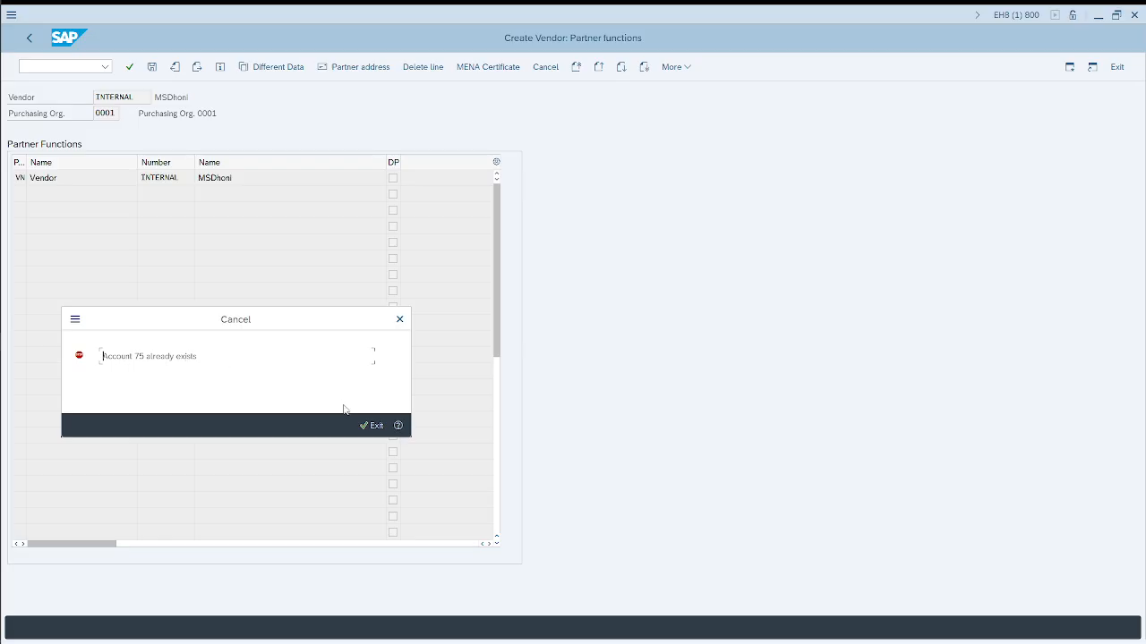
pyautogui.press('Return')
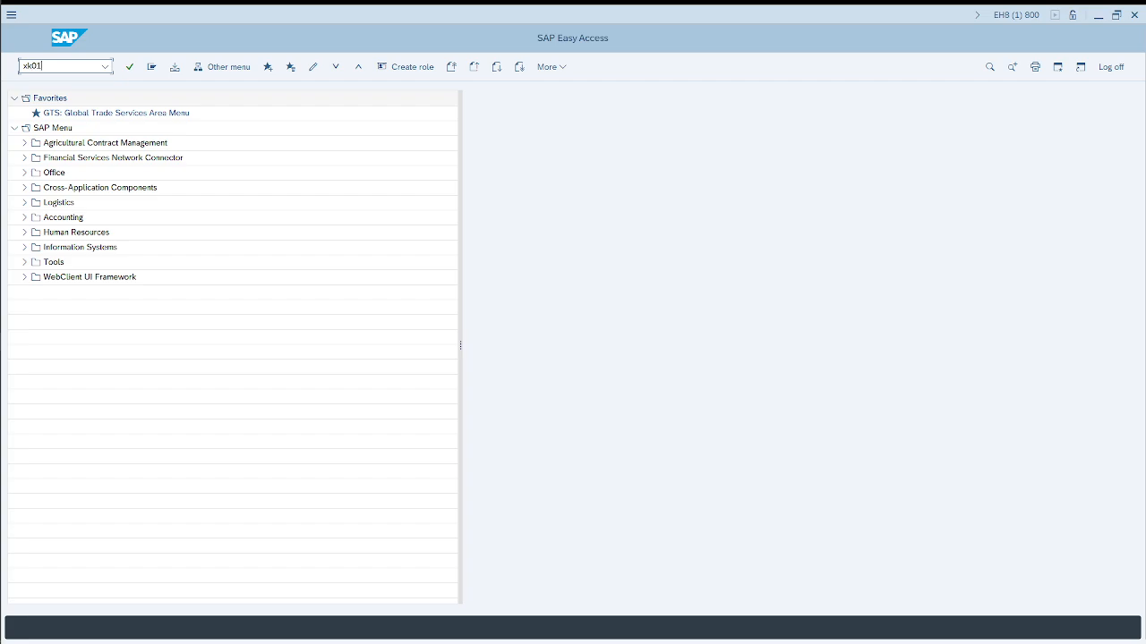
# Restart transaction XK01 and try to create the vendor with a manually entered vendor number
pyautogui.press('Return')
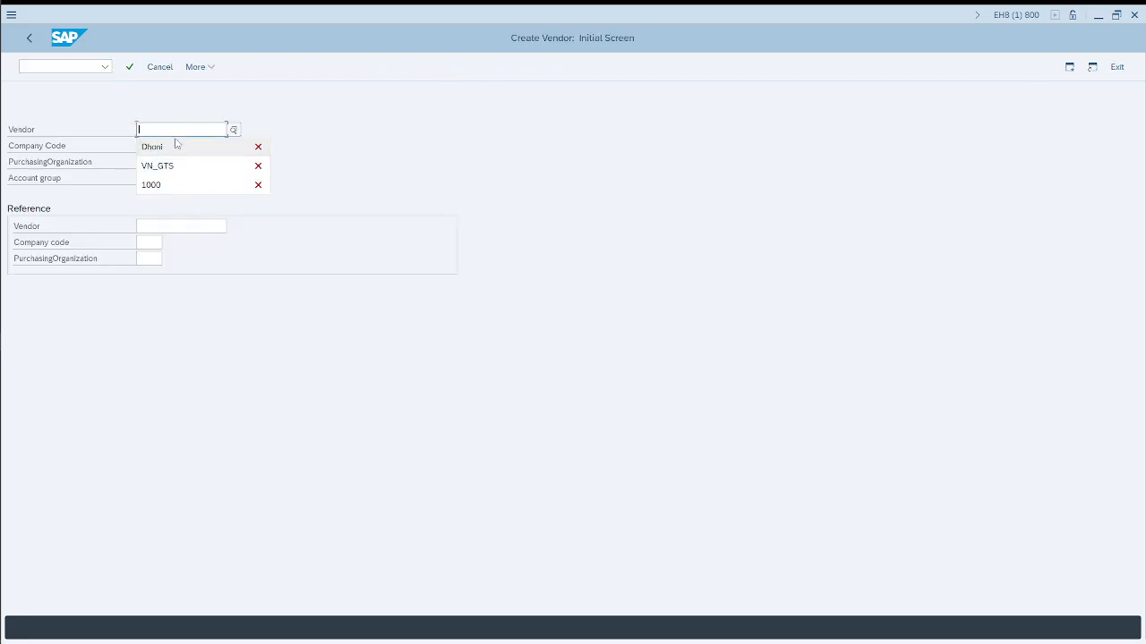
pyautogui.write('76')
pyautogui.press('Return')
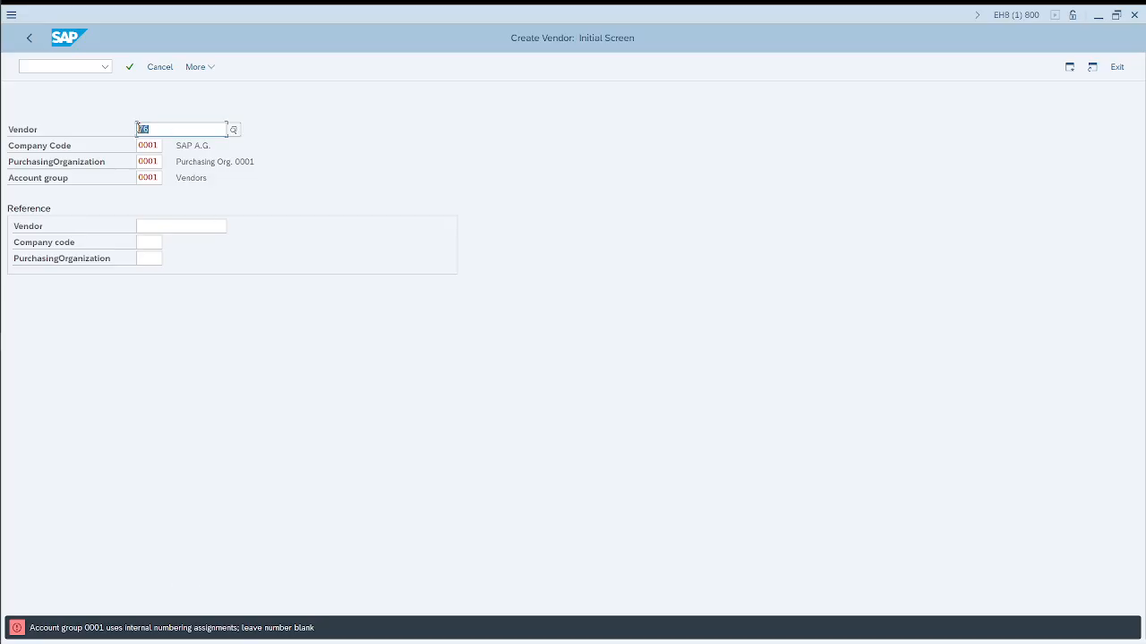
# Leave the vendor number blank and fill in the vendor's name, search term MSD, street, postal code and country IN
pyautogui.press('Return')
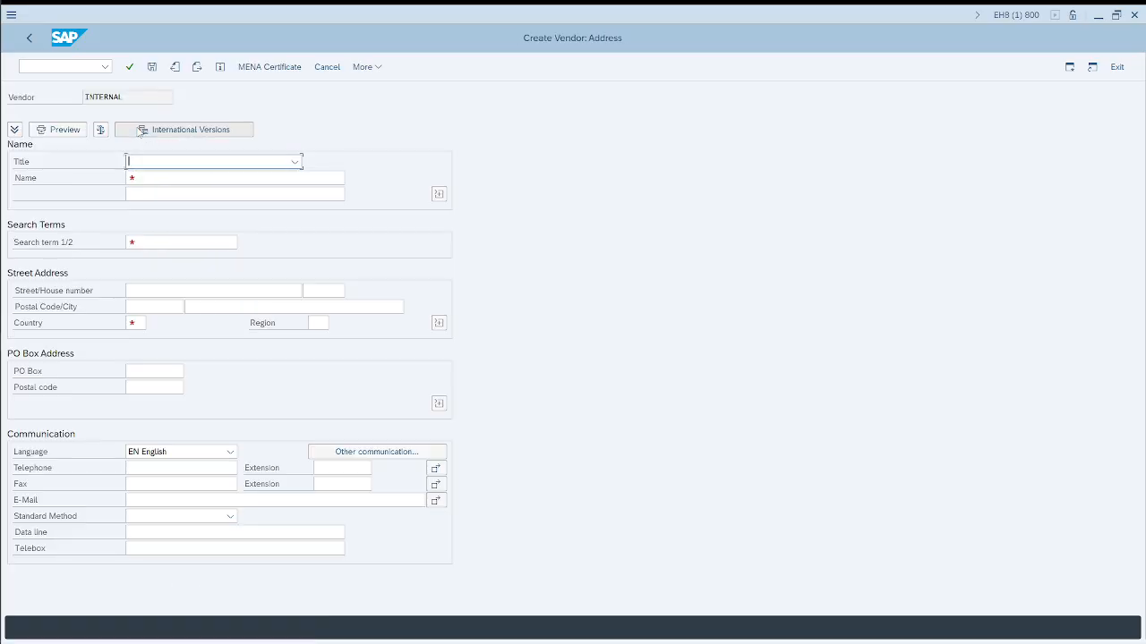
pyautogui.click(148, 178)
pyautogui.click(154, 200)
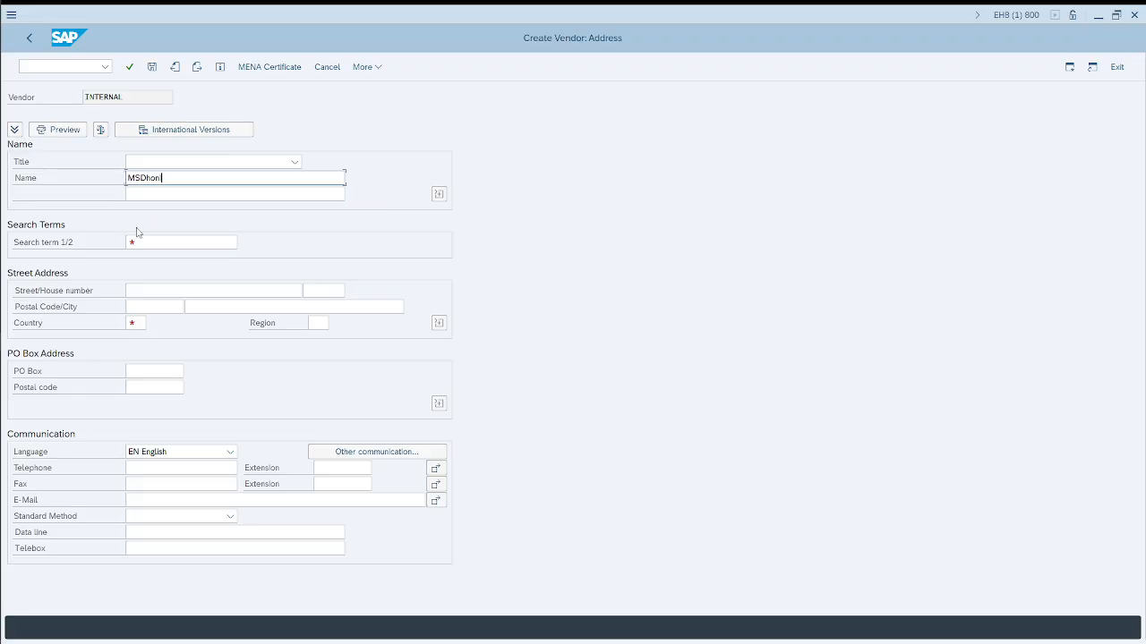
pyautogui.click(135, 241)
pyautogui.write('MSD')
pyautogui.click(145, 307)
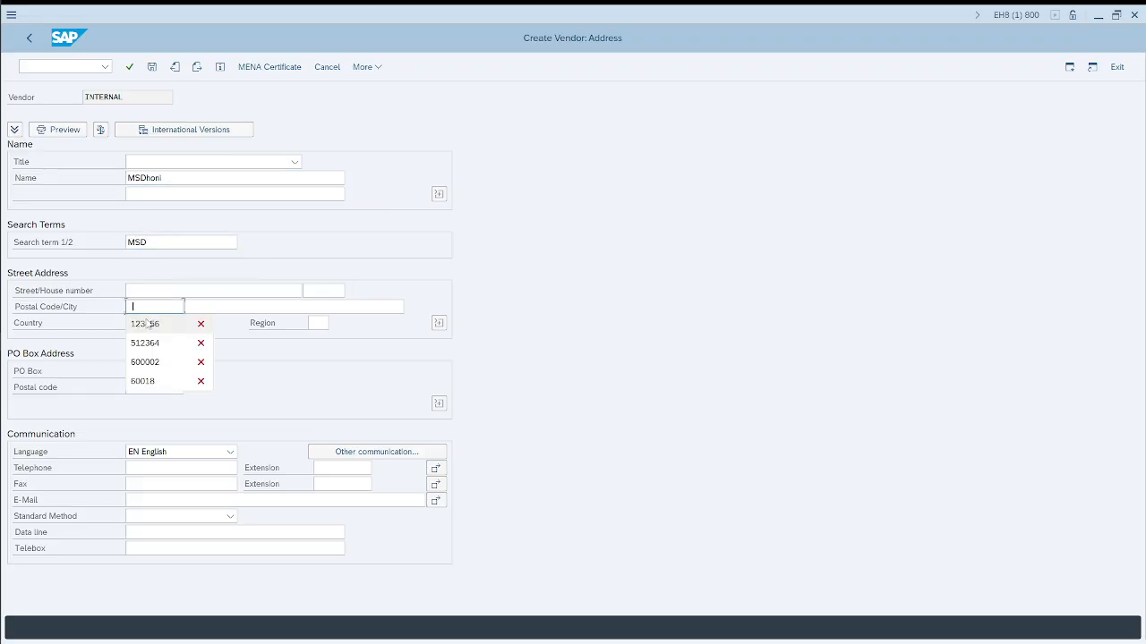
pyautogui.click(147, 324)
pyautogui.click(153, 290)
pyautogui.click(140, 307)
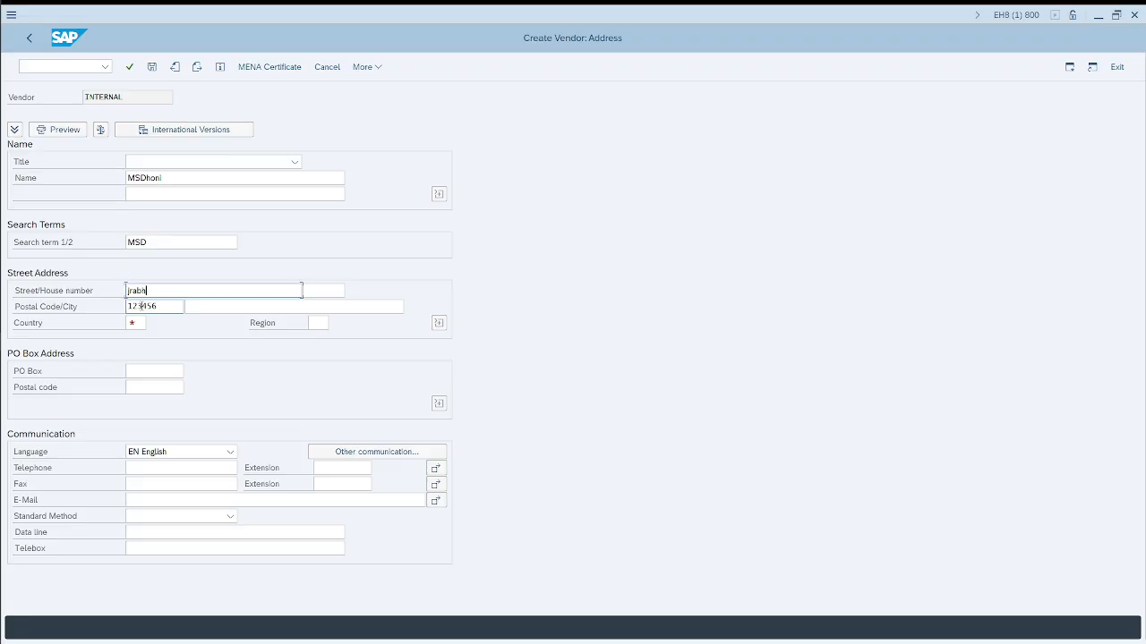
pyautogui.click(135, 324)
pyautogui.click(138, 339)
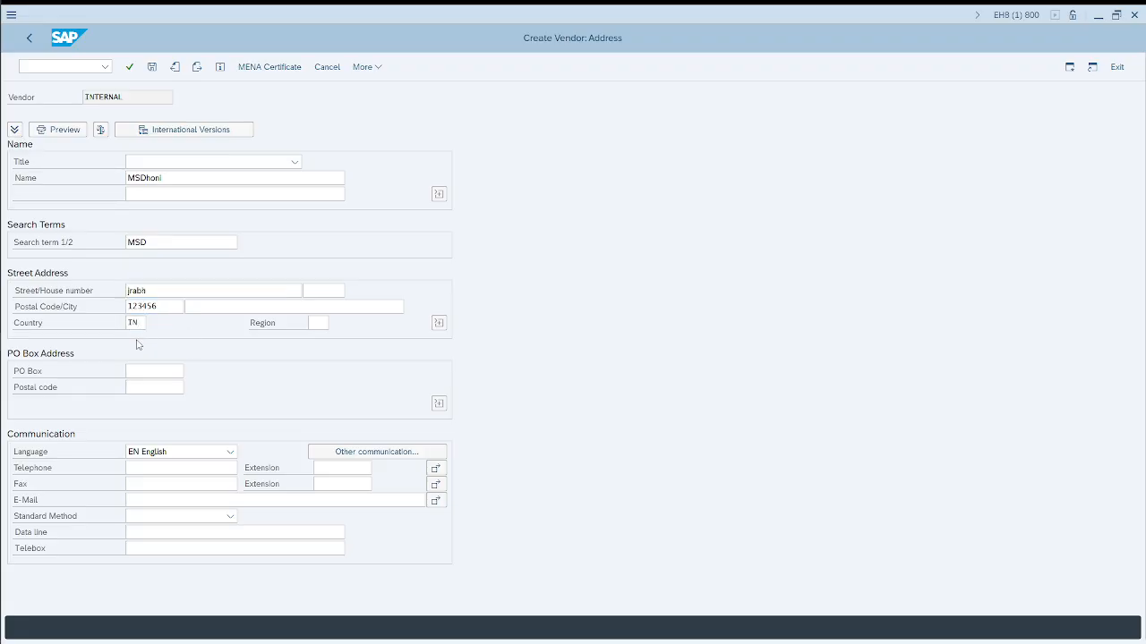
# Continue to the accounting information and set the reconciliation account to 31000 and the cash management group to A1
pyautogui.press('Return')
pyautogui.press('Return')
pyautogui.press('Return')
pyautogui.press('Return')
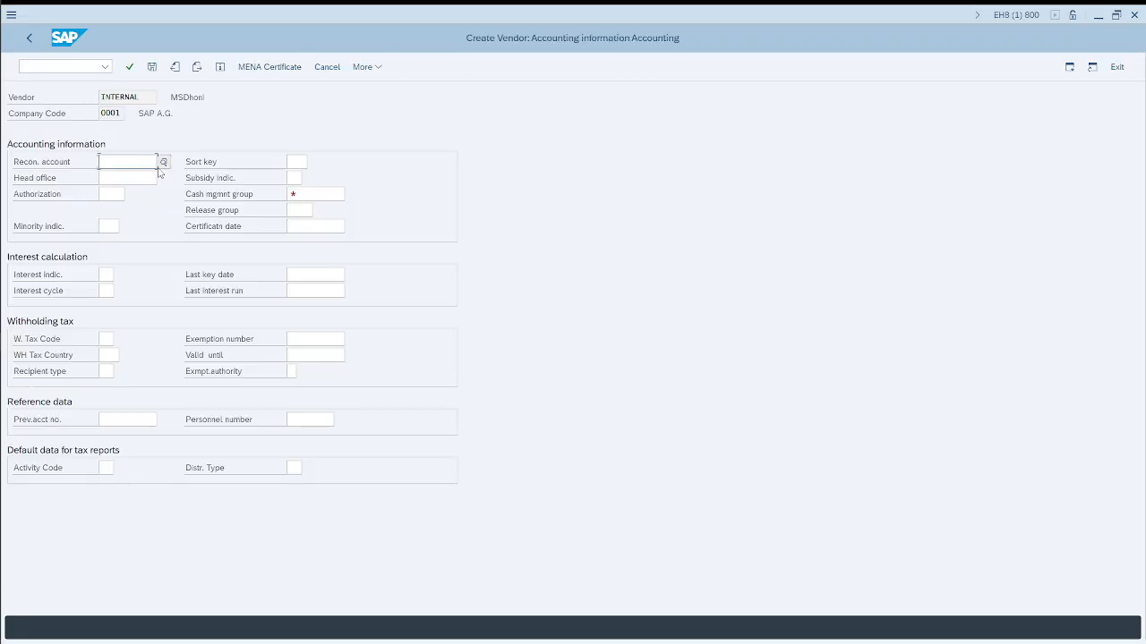
pyautogui.press('Return')
pyautogui.click(134, 166)
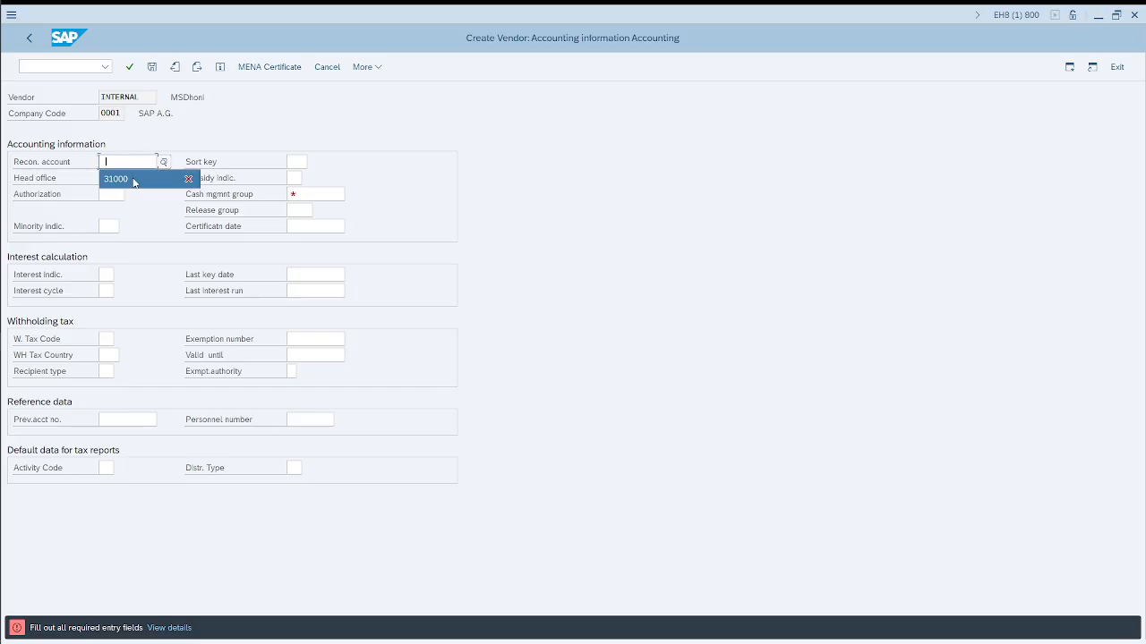
pyautogui.click(134, 179)
pyautogui.click(294, 193)
pyautogui.click(306, 210)
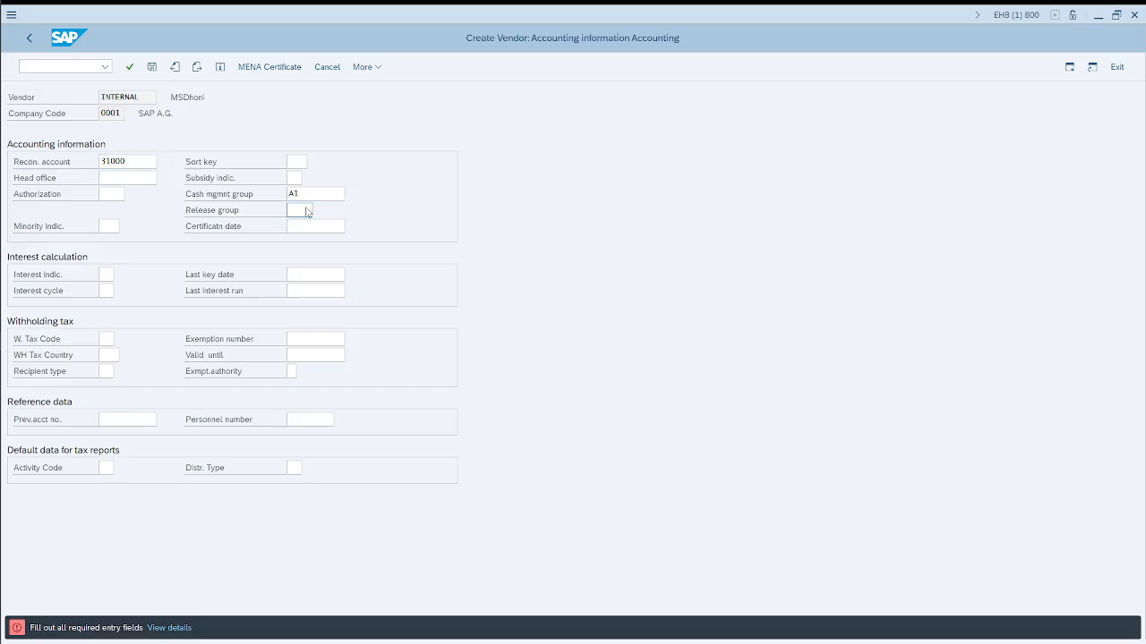
# Continue to the purchasing data, fill in the order currency and save the new vendor
pyautogui.press('Return')
pyautogui.press('Return')
pyautogui.press('Return')
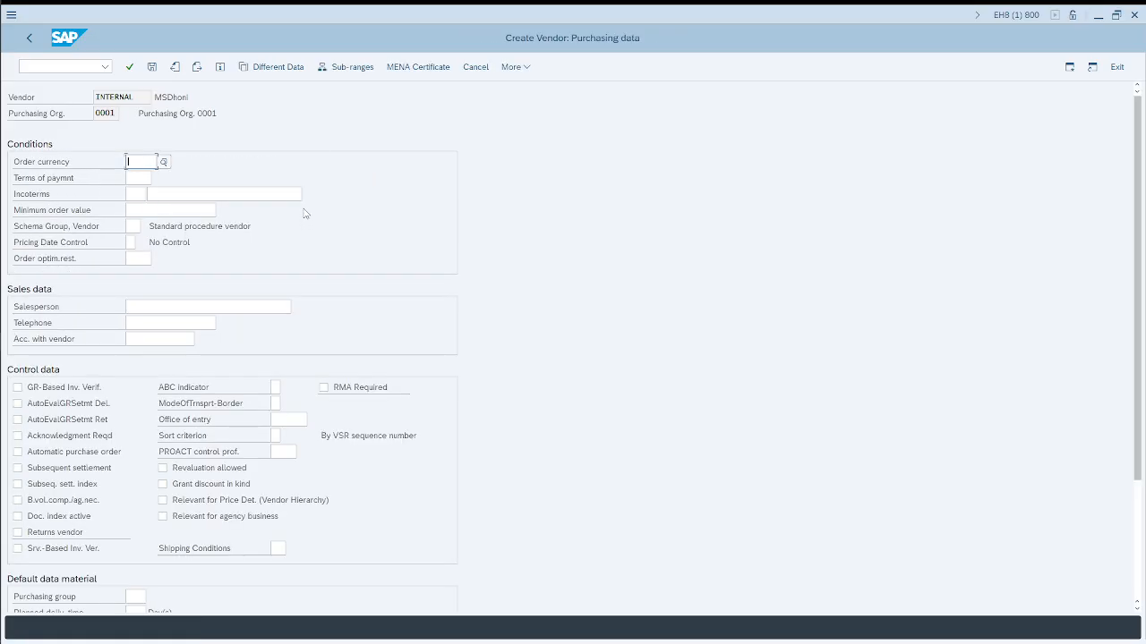
pyautogui.click(140, 162)
pyautogui.click(157, 178)
pyautogui.press('Return')
pyautogui.press('Return')
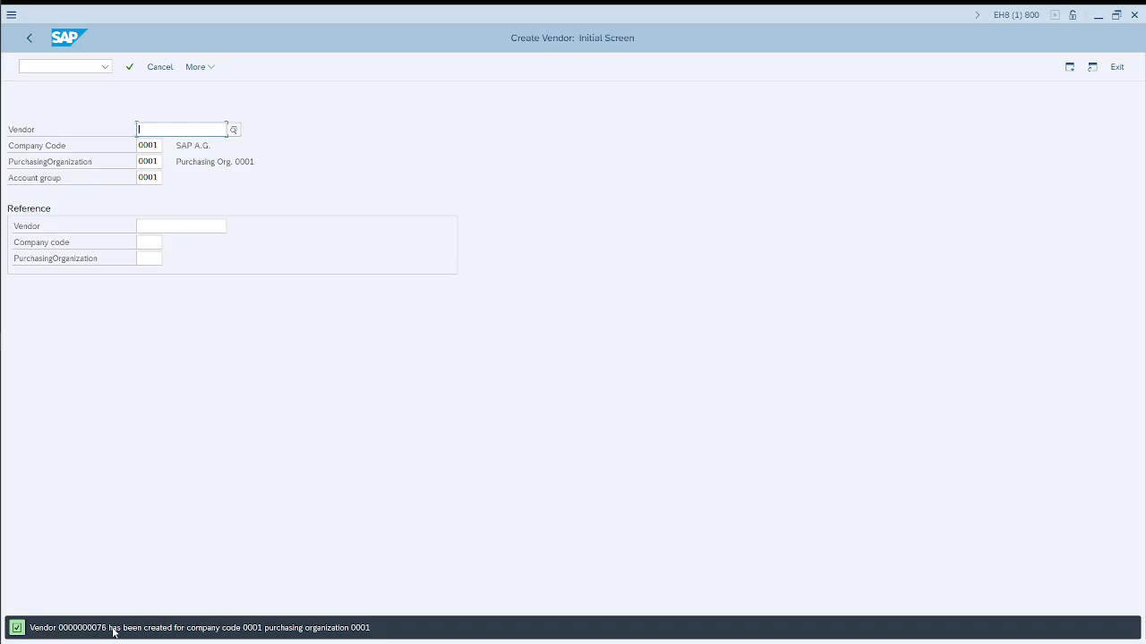
# Switch to the Display Vendor session and view the newly created vendor's address data
pyautogui.hotkey('alt', 'Tab')
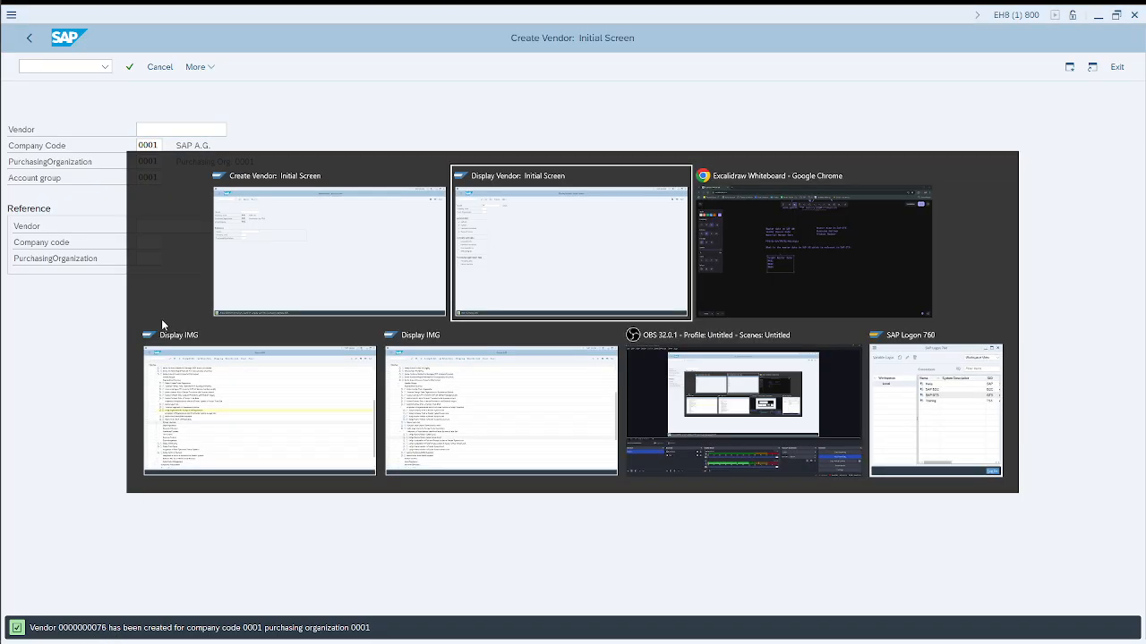
pyautogui.write('76')
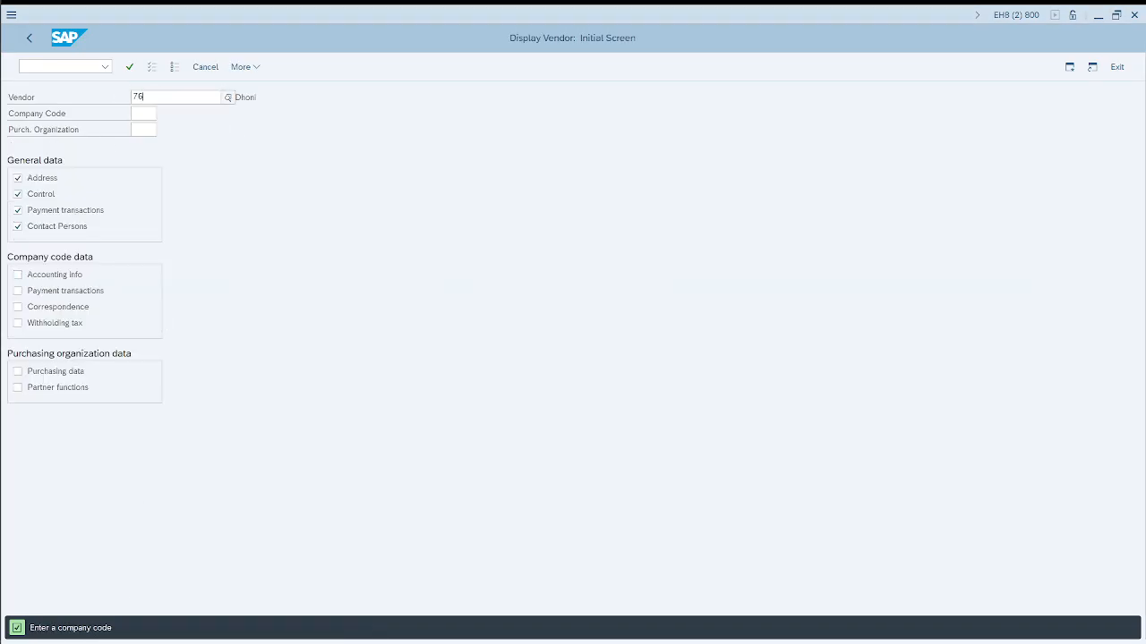
pyautogui.press('Return')
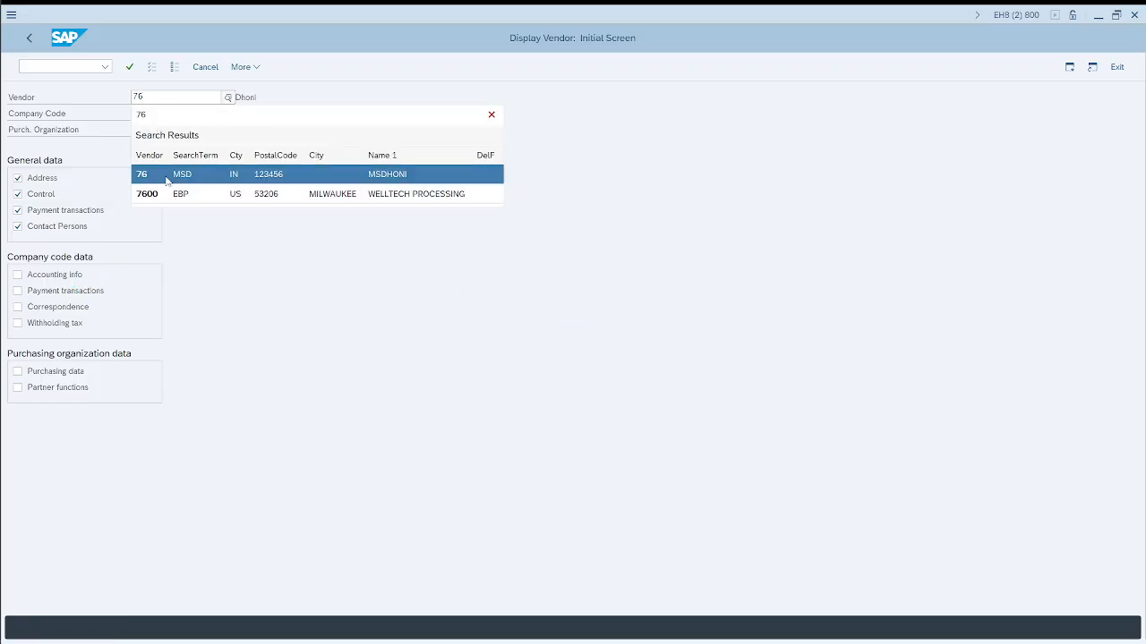
pyautogui.click(166, 180)
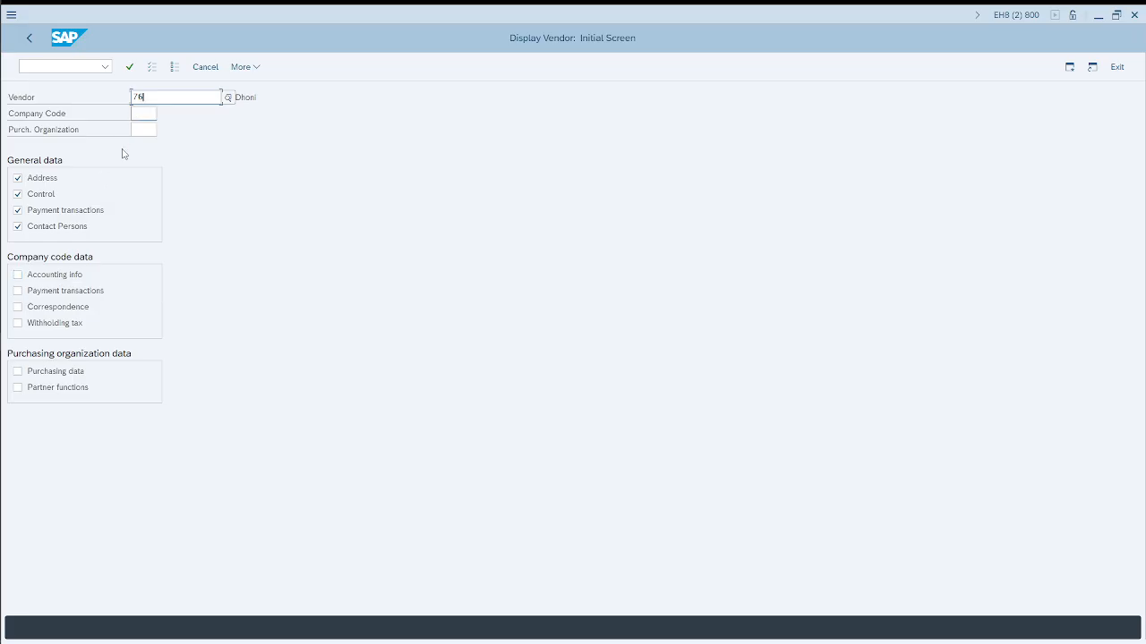
pyautogui.press('Return')
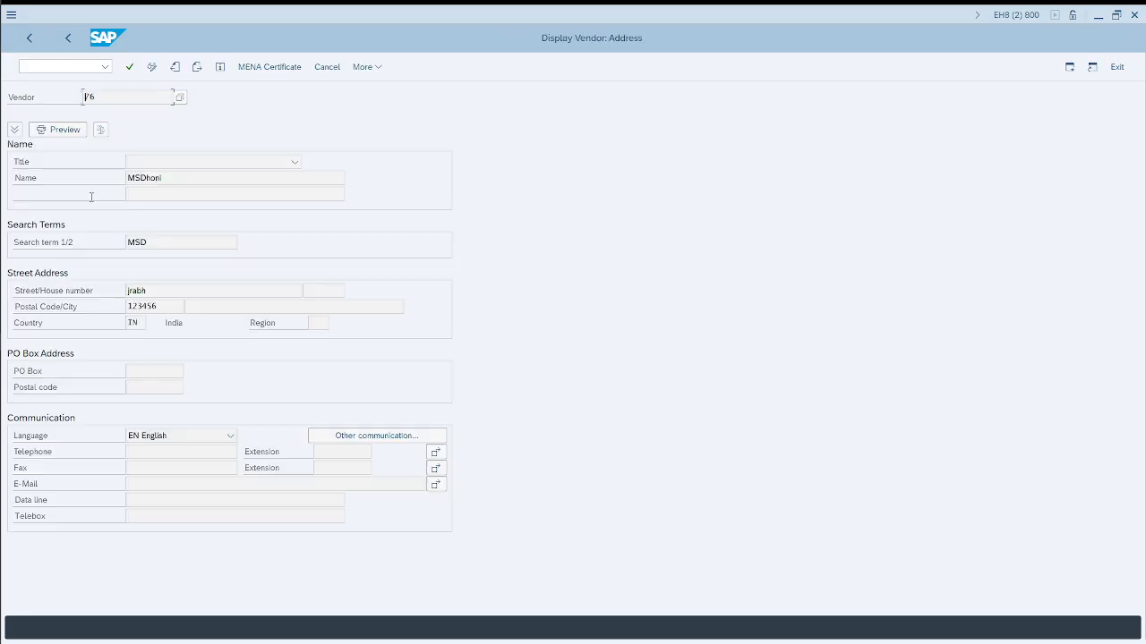
pyautogui.click(68, 40)
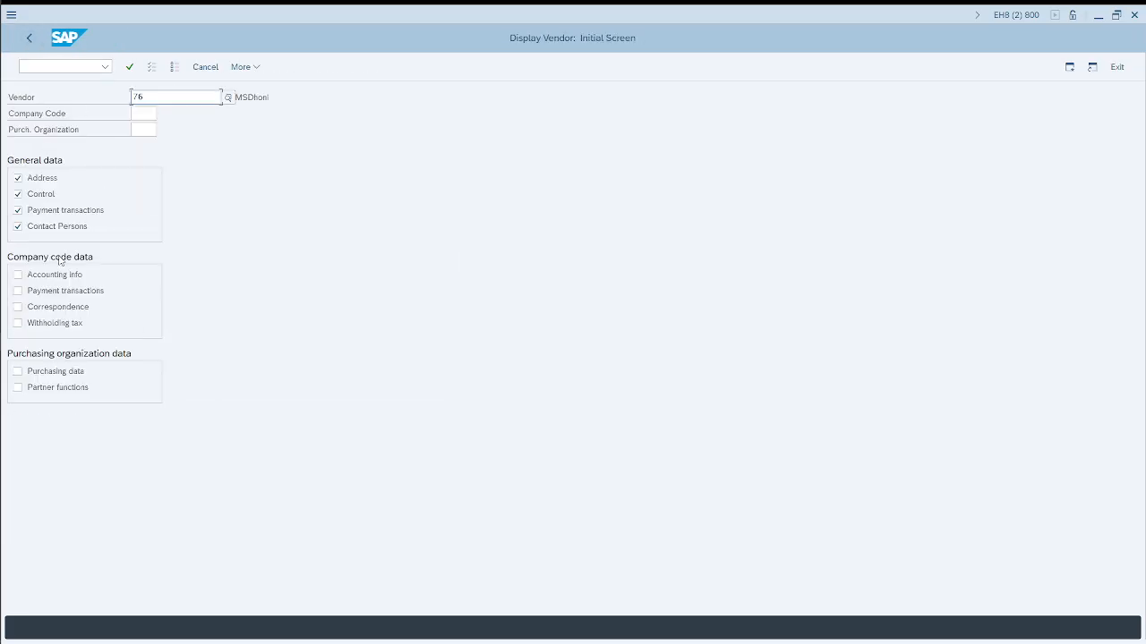
# Display the vendor for company code 0001 with the accounting info, payment transactions and correspondence views selected
pyautogui.click(49, 275)
pyautogui.click(49, 290)
pyautogui.click(49, 307)
pyautogui.click(46, 327)
pyautogui.press('Return')
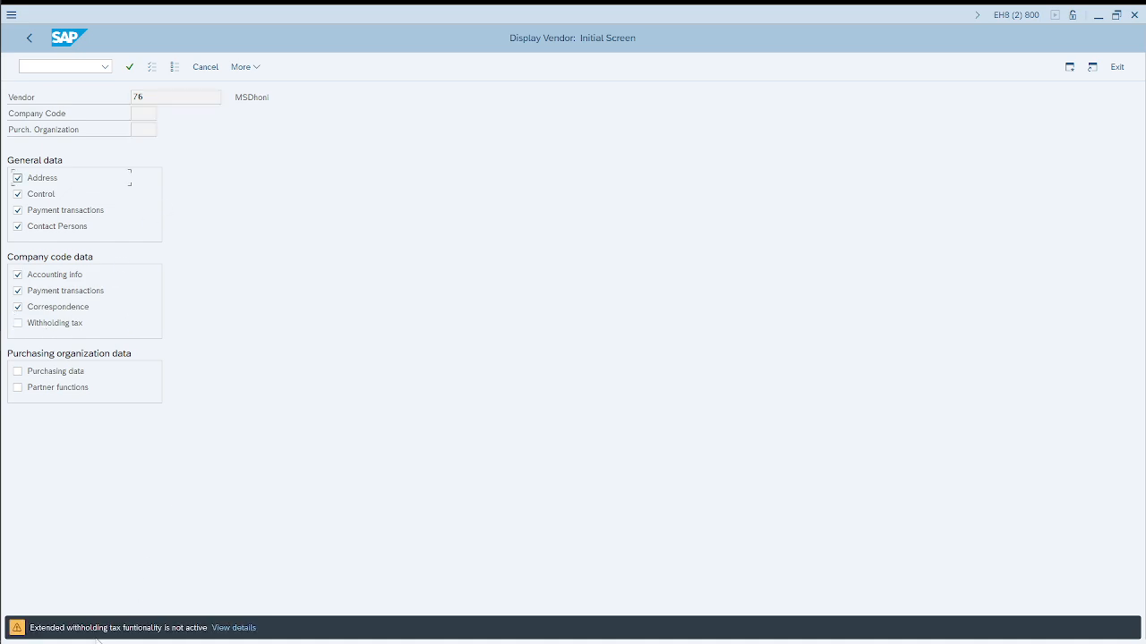
pyautogui.press('Return')
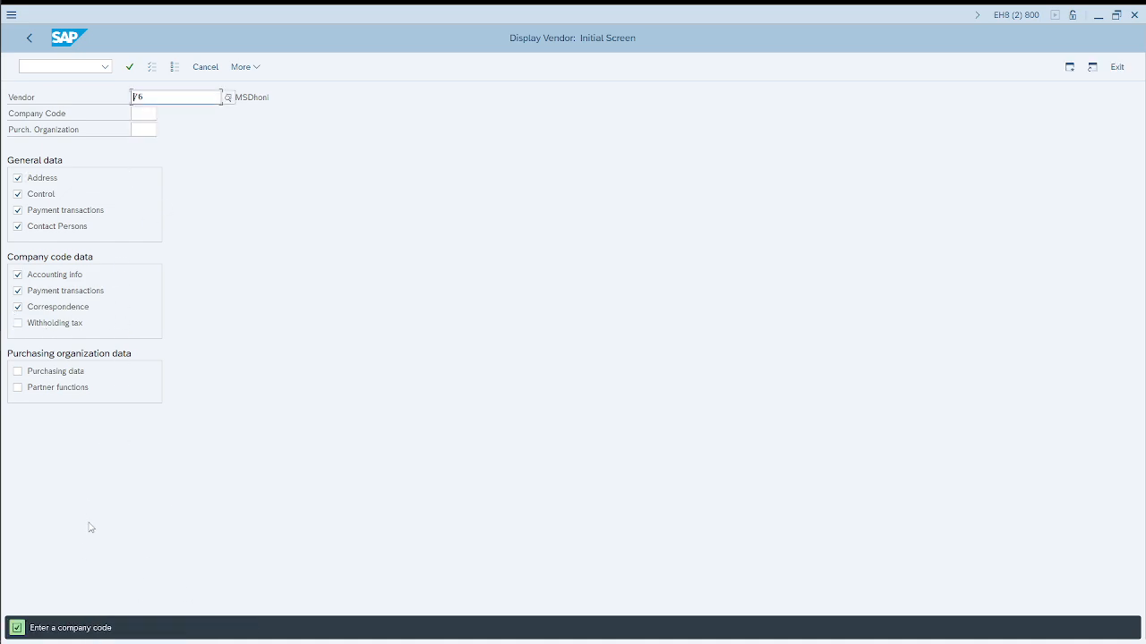
pyautogui.click(140, 117)
pyautogui.write('3000')
pyautogui.press('Return')
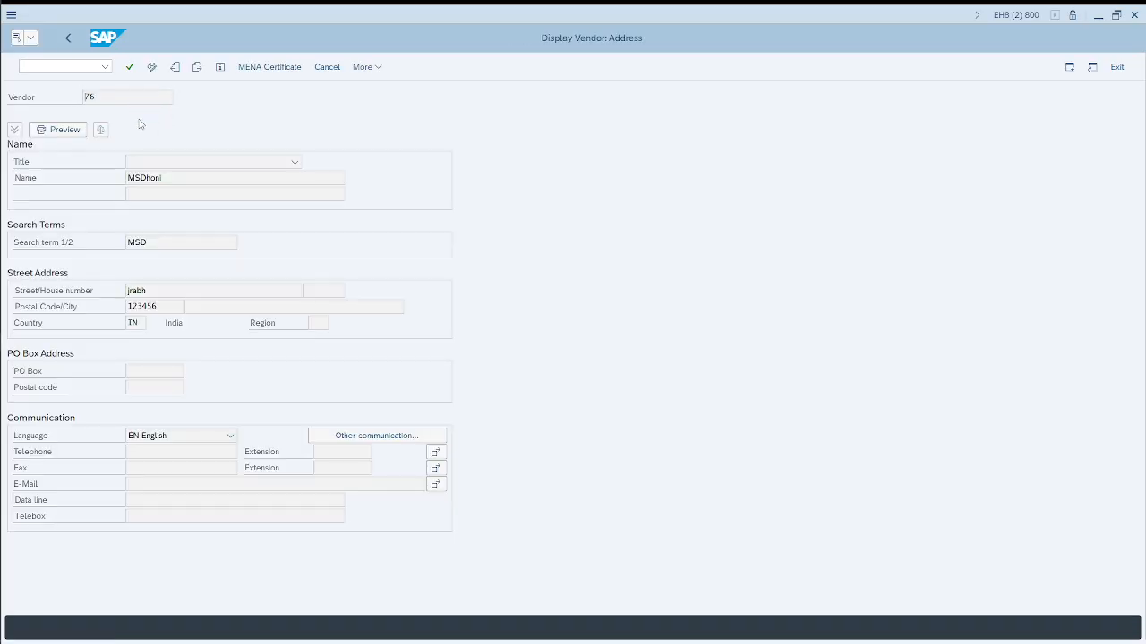
# Select the purchasing data and partner functions views and display the vendor with a purchasing organization entered
pyautogui.press('F3')
pyautogui.click(47, 392)
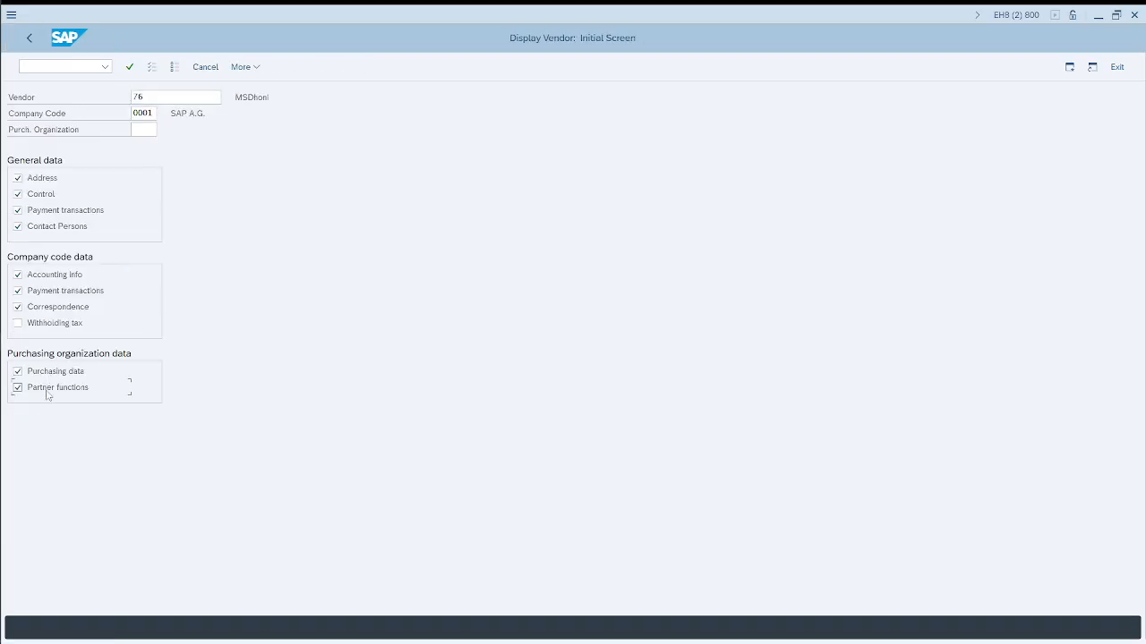
pyautogui.click(146, 127)
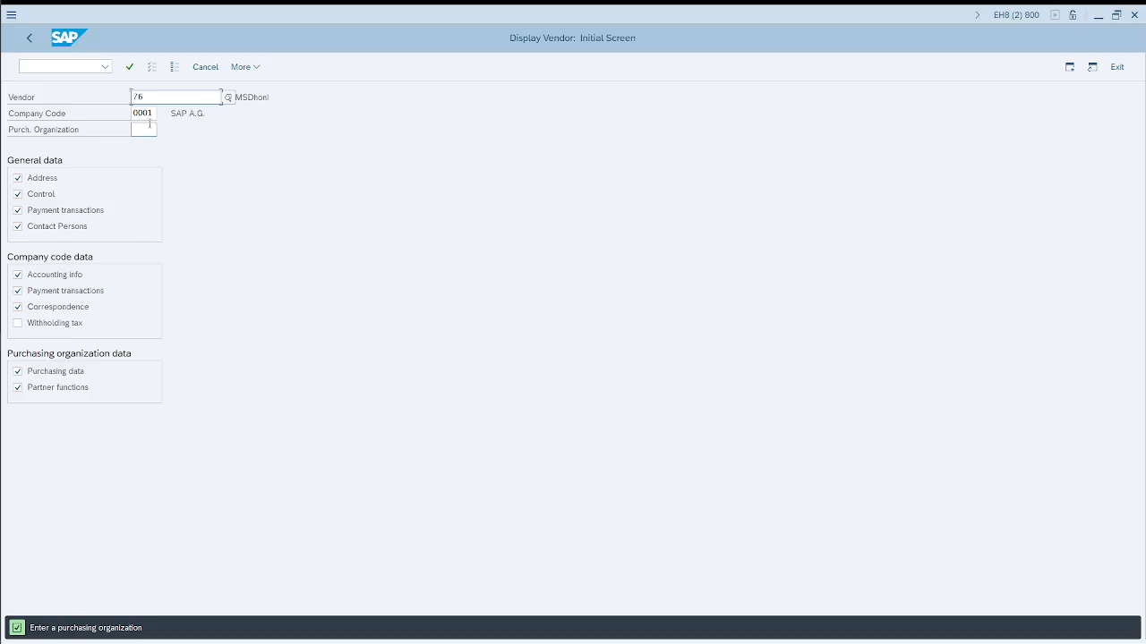
pyautogui.write('3000')
pyautogui.press('Return')
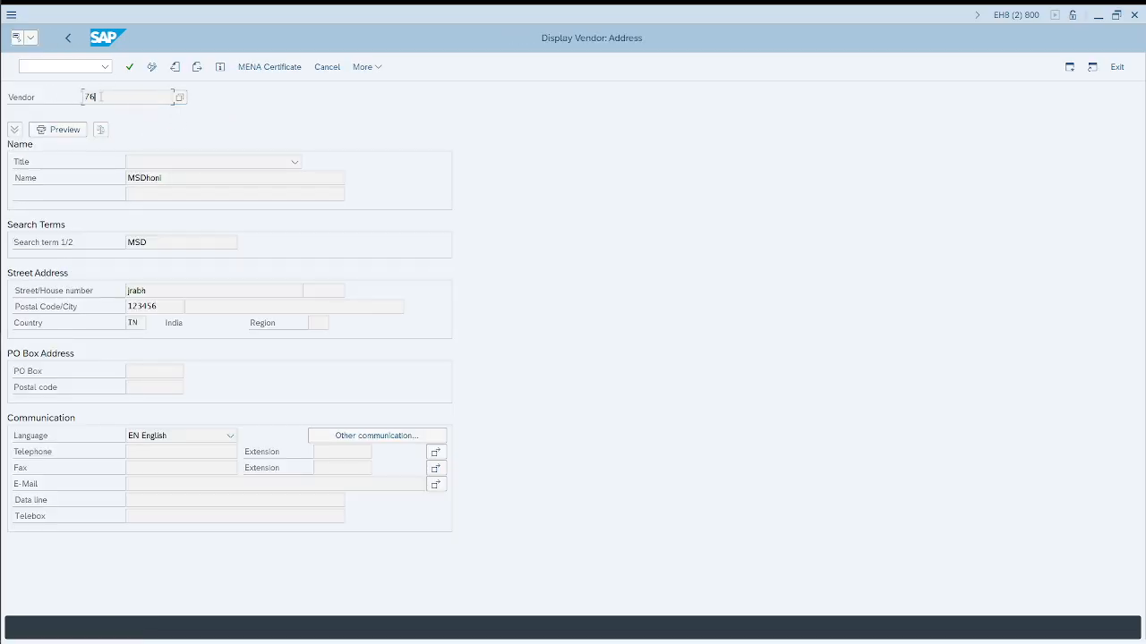
pyautogui.moveTo(97, 97); pyautogui.dragTo(83, 99)
pyautogui.click(83, 98)
# Switch to the GTS system's Display IMG session, start transaction SE16 and open table BUT000
pyautogui.hotkey('alt', 'Tab')
pyautogui.hotkey('alt', 'Tab')
pyautogui.hotkey('alt', 'Tab')
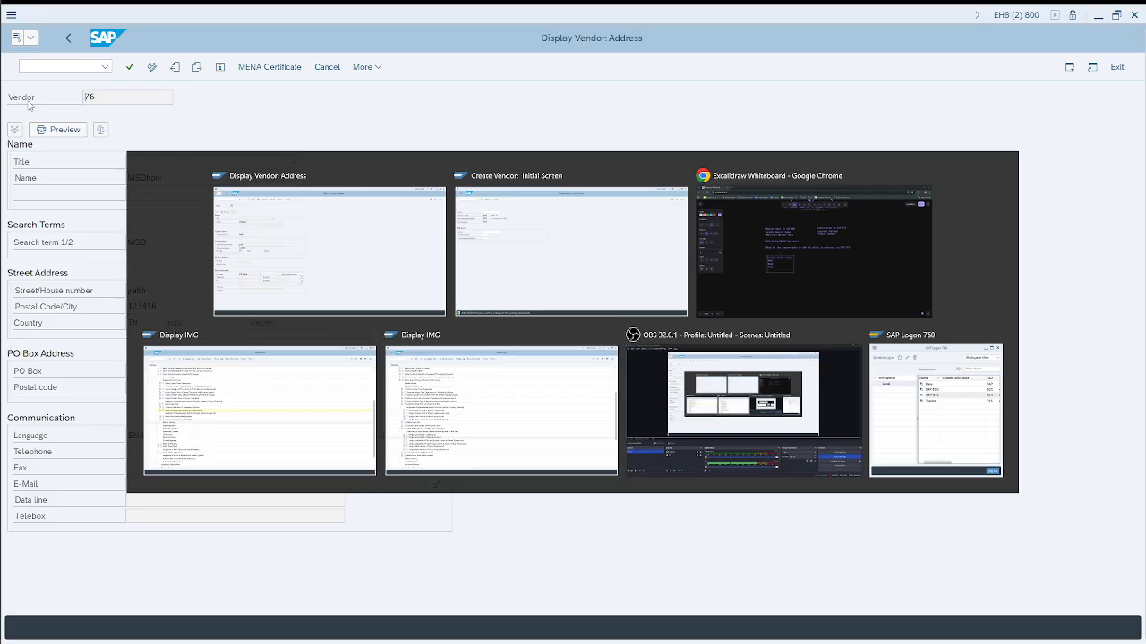
pyautogui.click(346, 363)
pyautogui.click(65, 67)
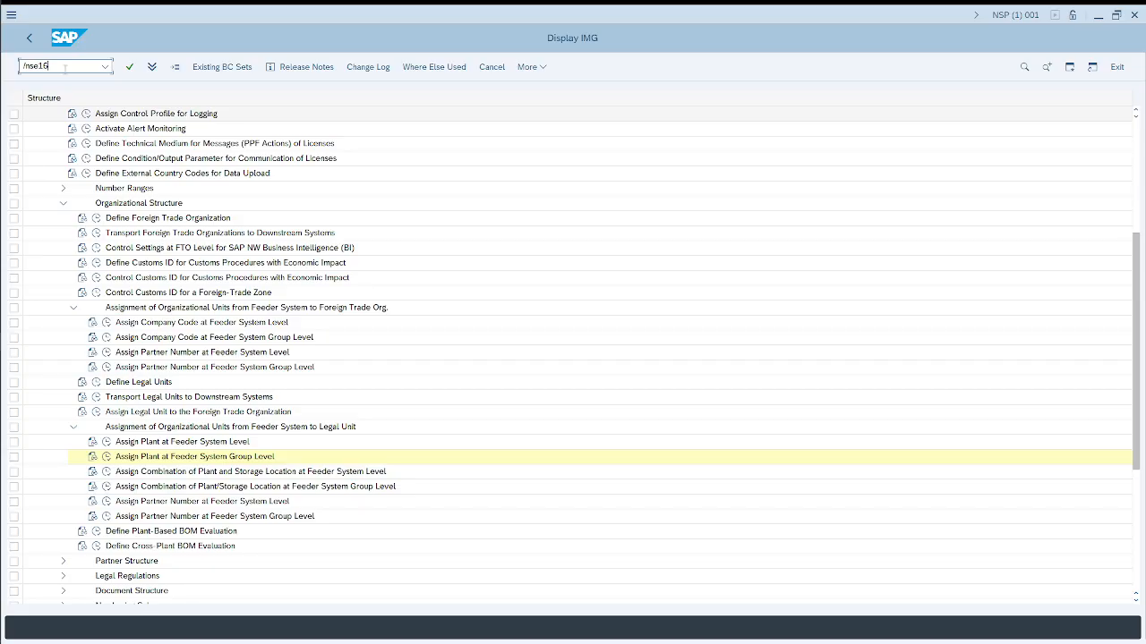
pyautogui.press('Return')
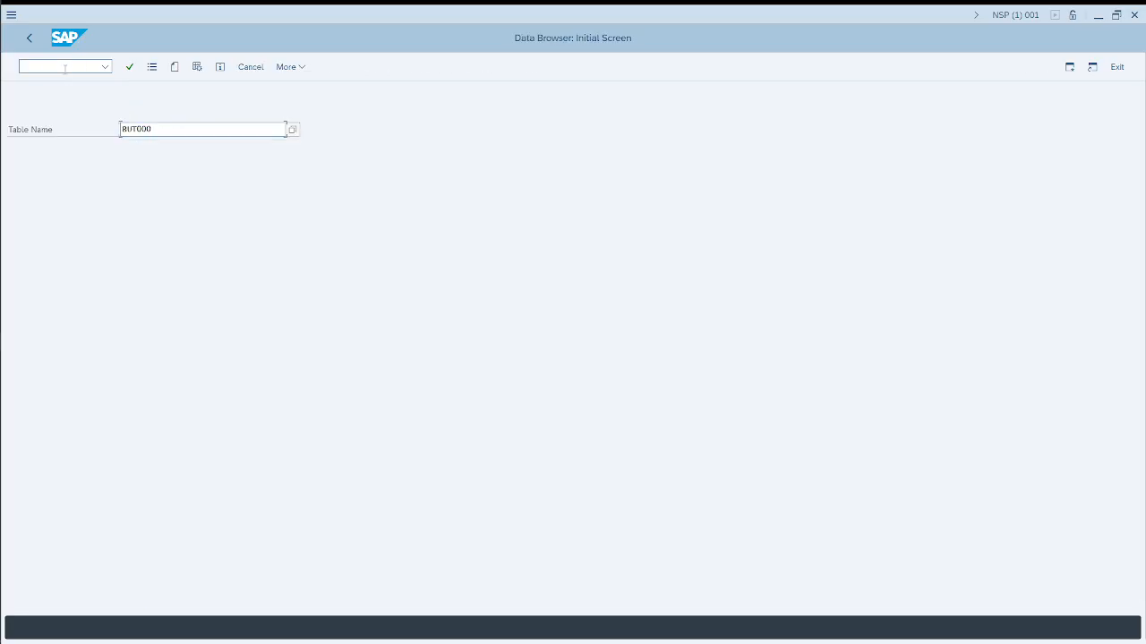
pyautogui.press('Return')
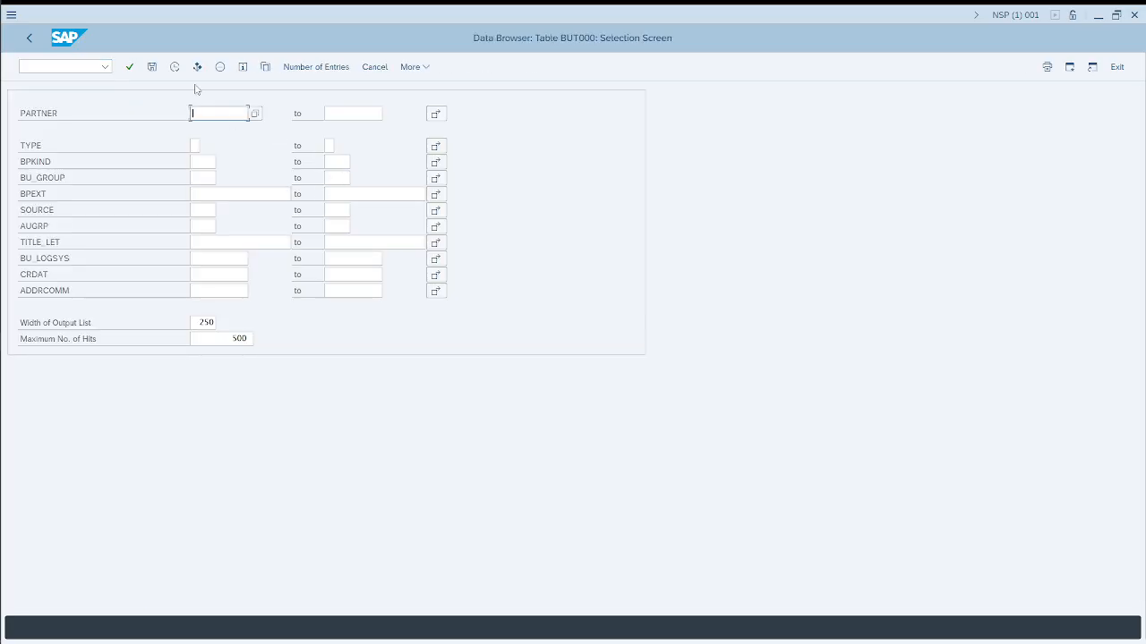
# Check the number of entries in table BUT000 and list its business partners without any selection criteria
pyautogui.click(294, 66)
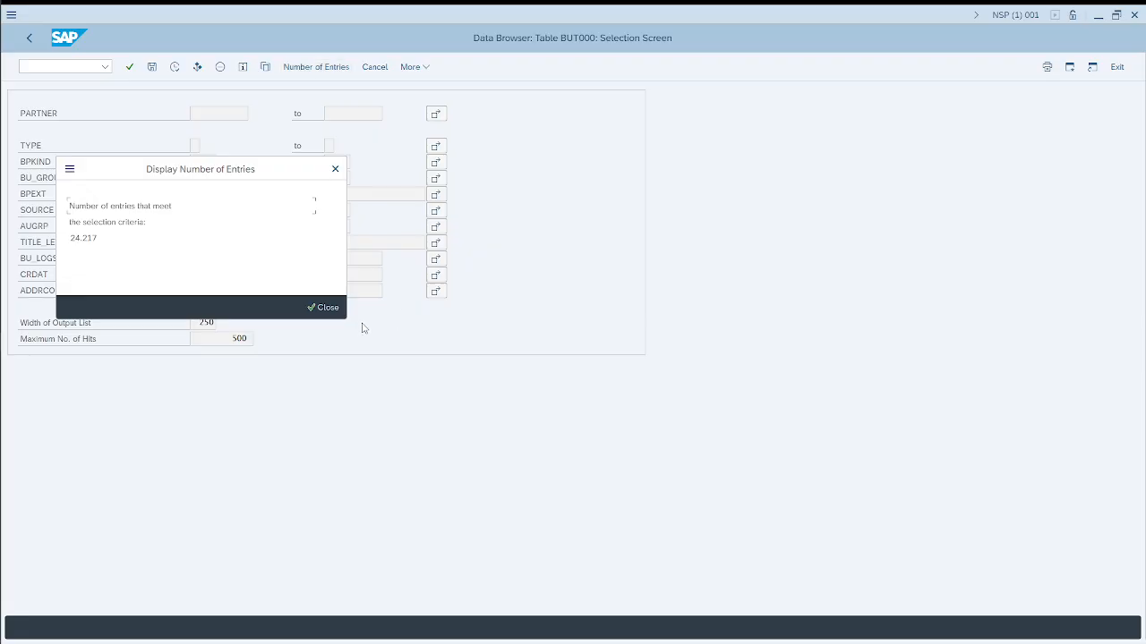
pyautogui.click(334, 308)
pyautogui.click(174, 66)
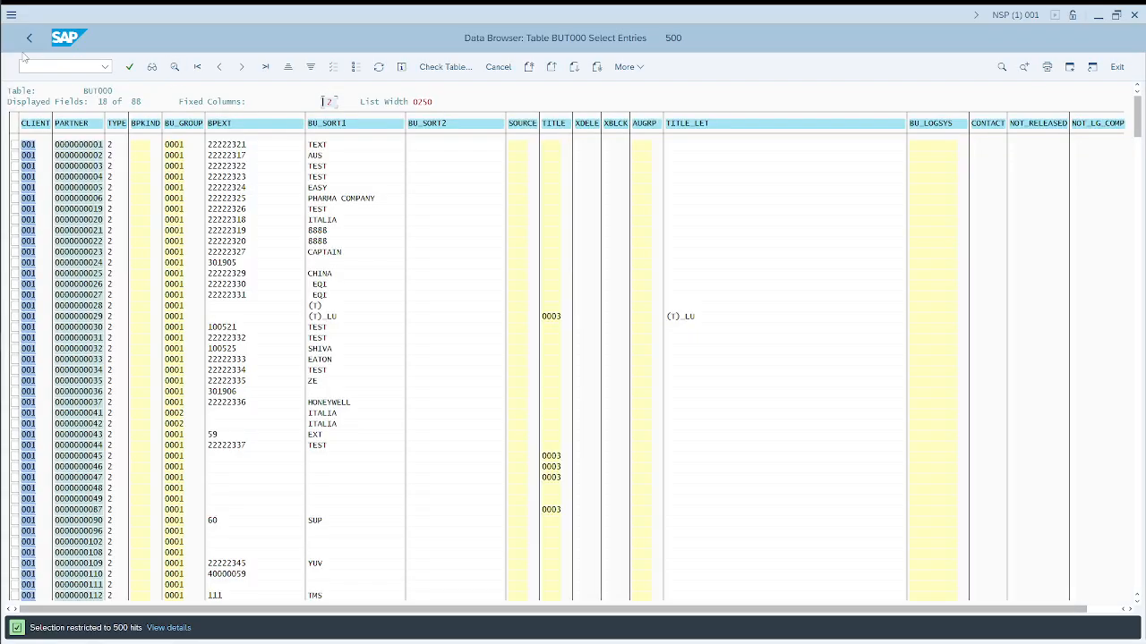
pyautogui.click(29, 38)
# Search table BUT000 for a partner with the new vendor's number and return to the table selection
pyautogui.write('76')
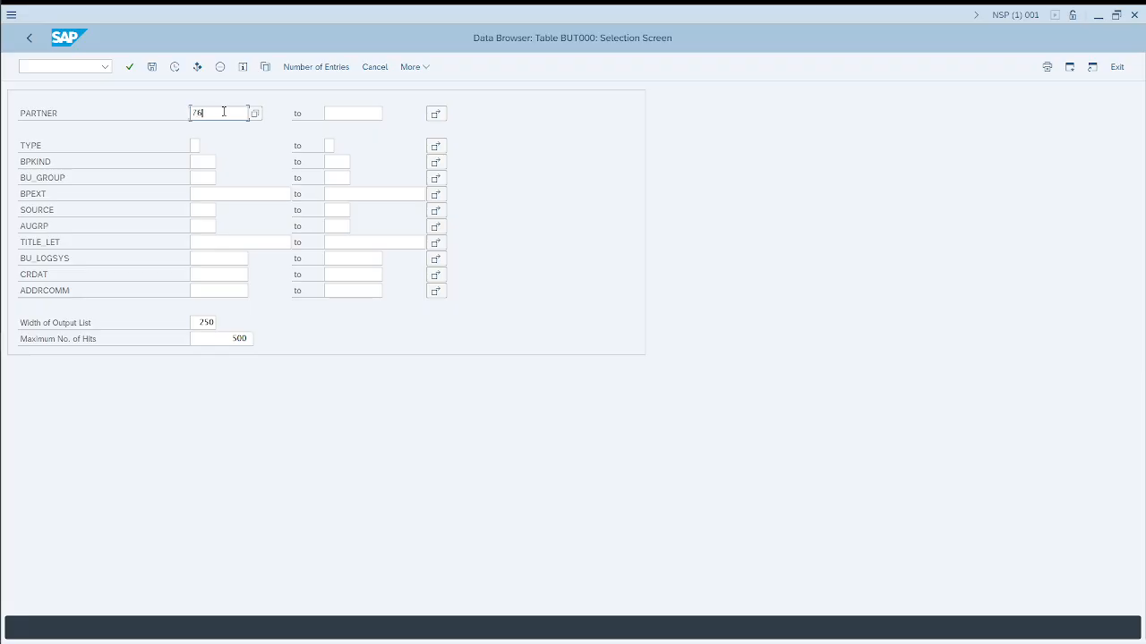
pyautogui.press('F8')
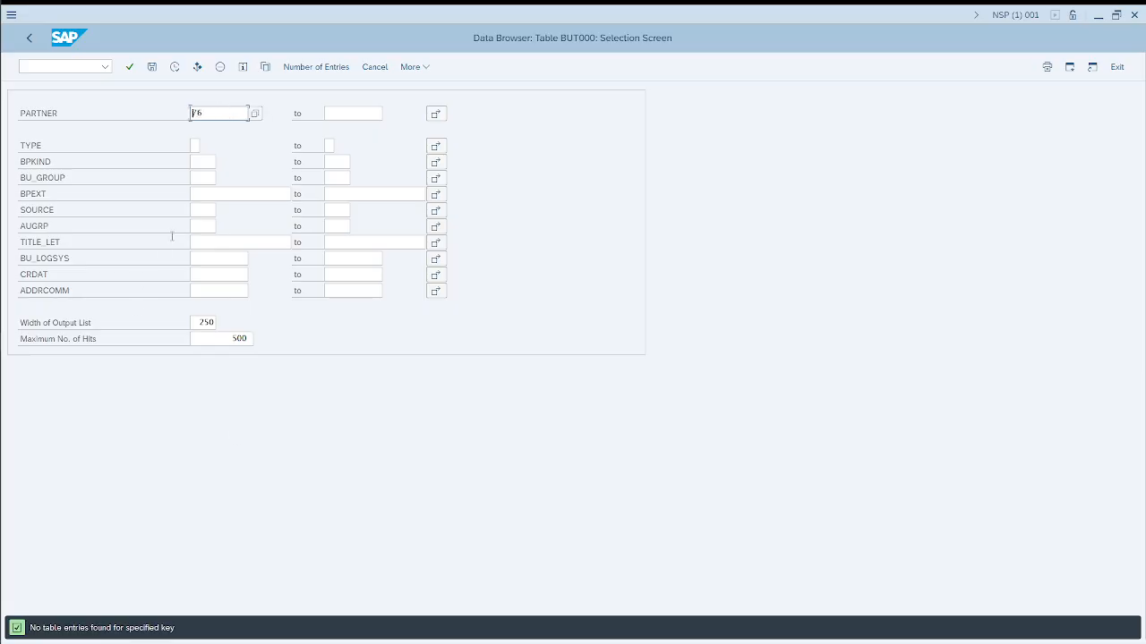
pyautogui.doubleClick(195, 113)
pyautogui.click(29, 37)
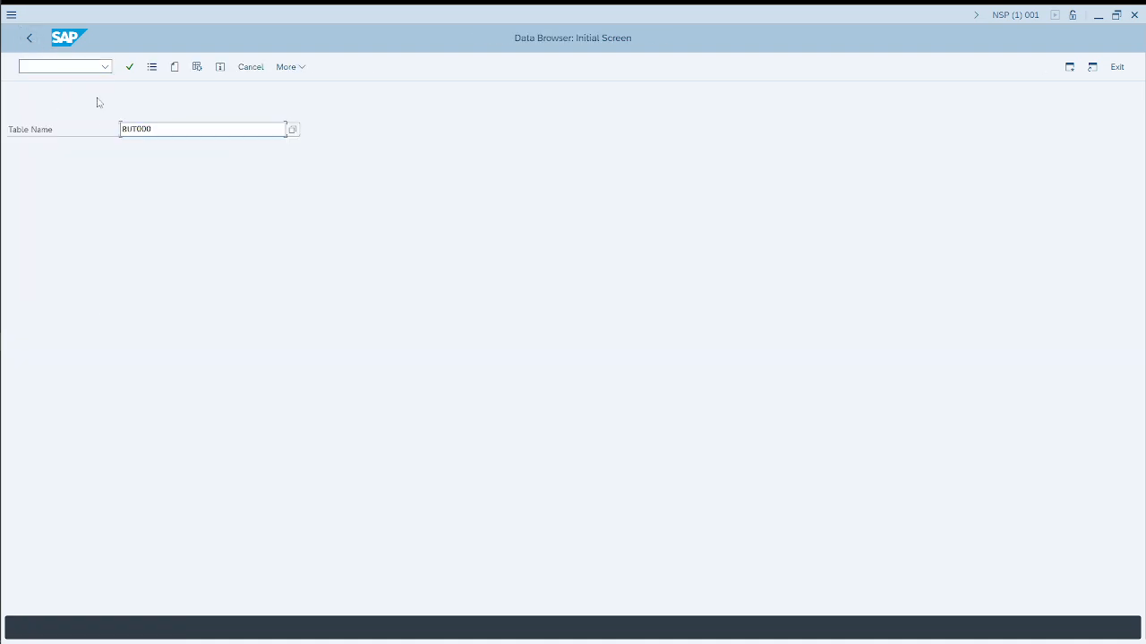
# Open table /SAPSLL/PNTBP in the Data Browser
pyautogui.doubleClick(172, 132)
pyautogui.write('/sapsll/pntbp')
pyautogui.press('Return')
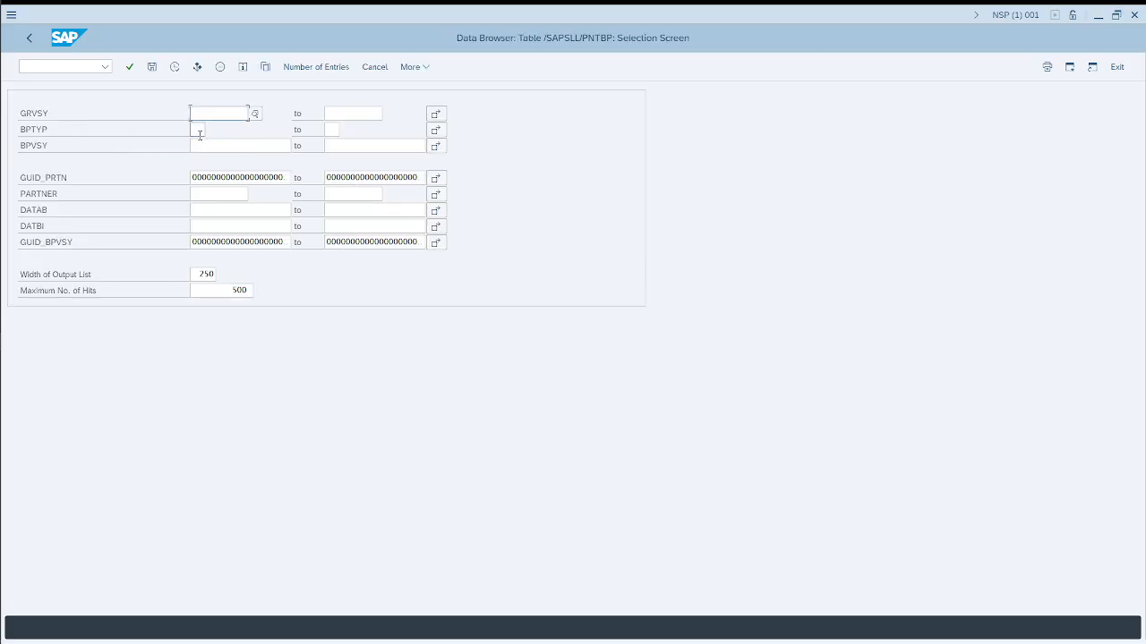
# Set the Data Browser's user parameters to use the field label as keyword
pyautogui.click(415, 70)
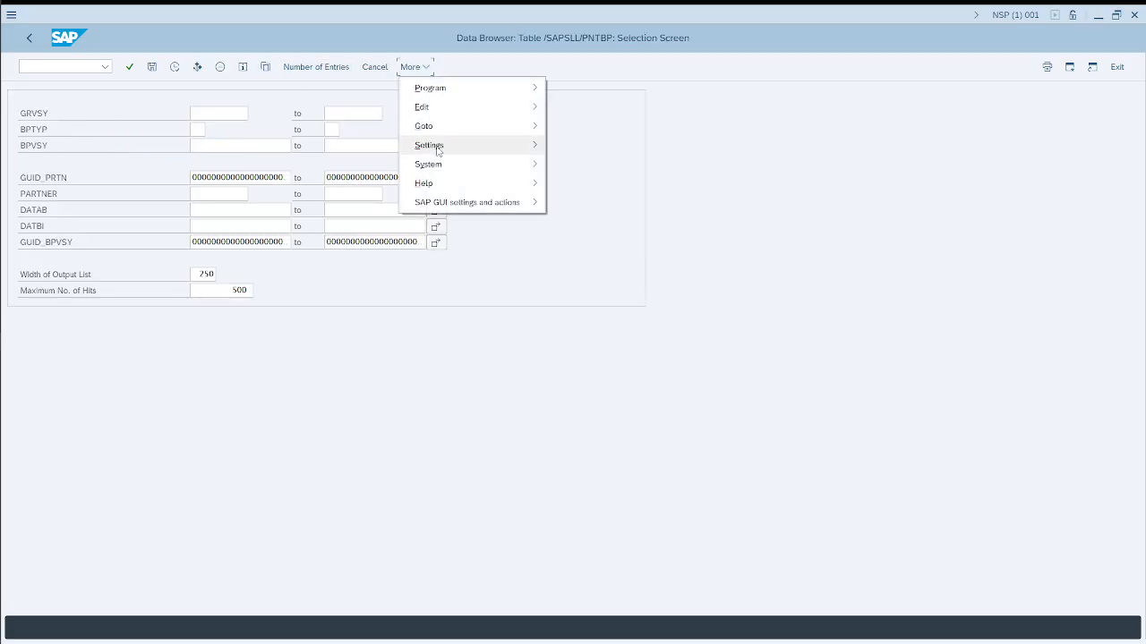
pyautogui.moveTo(430, 148)
pyautogui.click(598, 167)
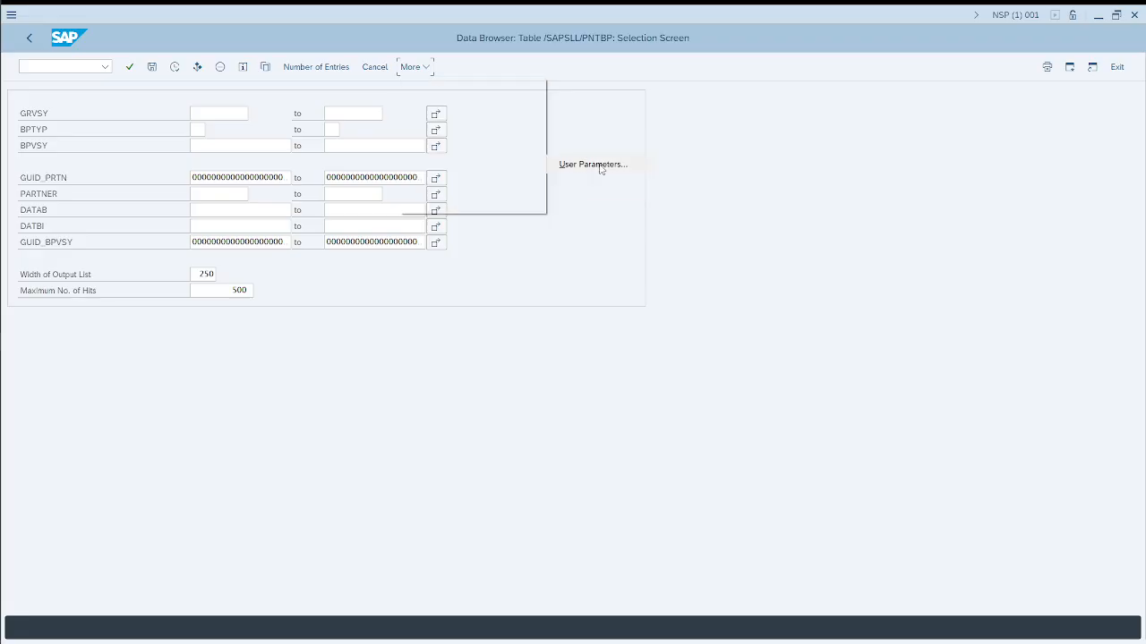
pyautogui.click(79, 340)
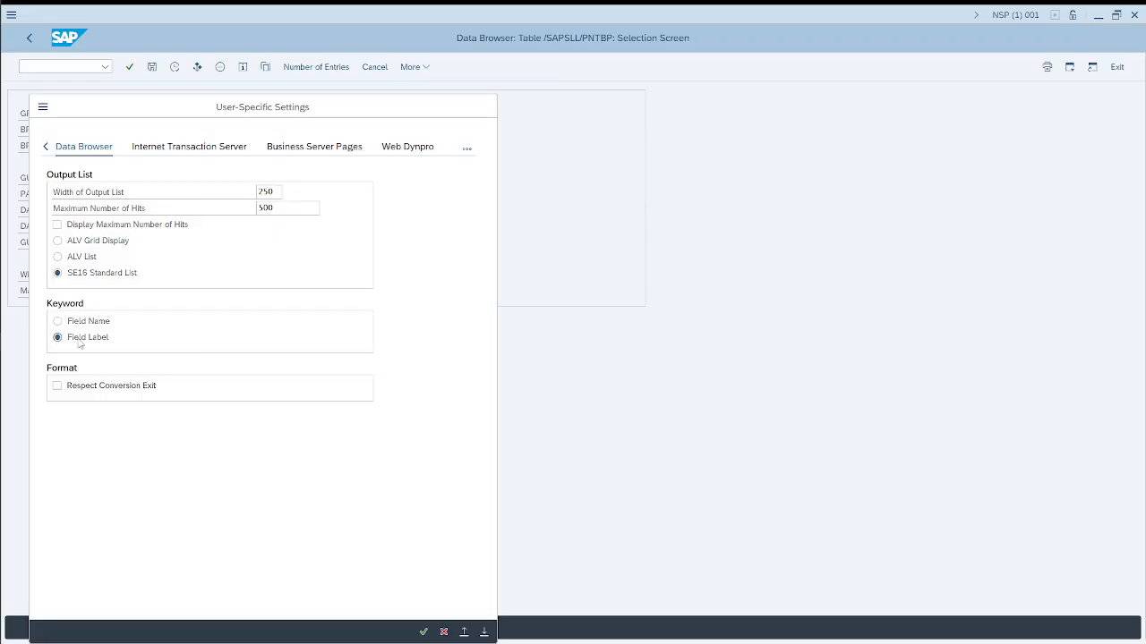
pyautogui.press('Return')
# Look up the vendor's number as external partner number in table /SAPSLL/PNTBP and copy the assigned business partner number
pyautogui.click(197, 145)
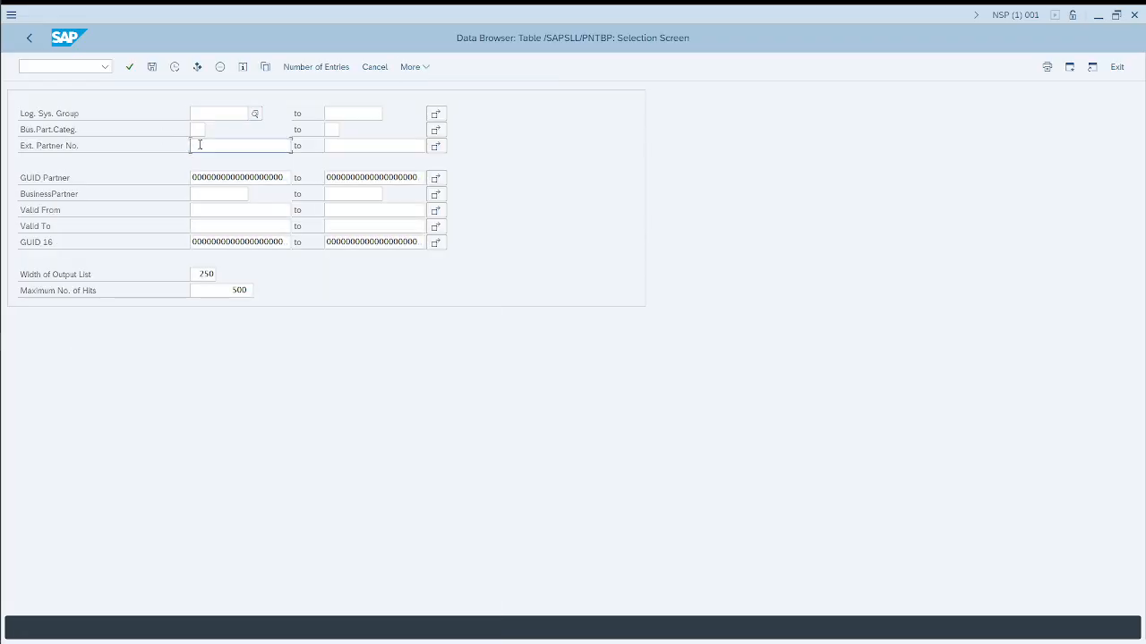
pyautogui.press('F8')
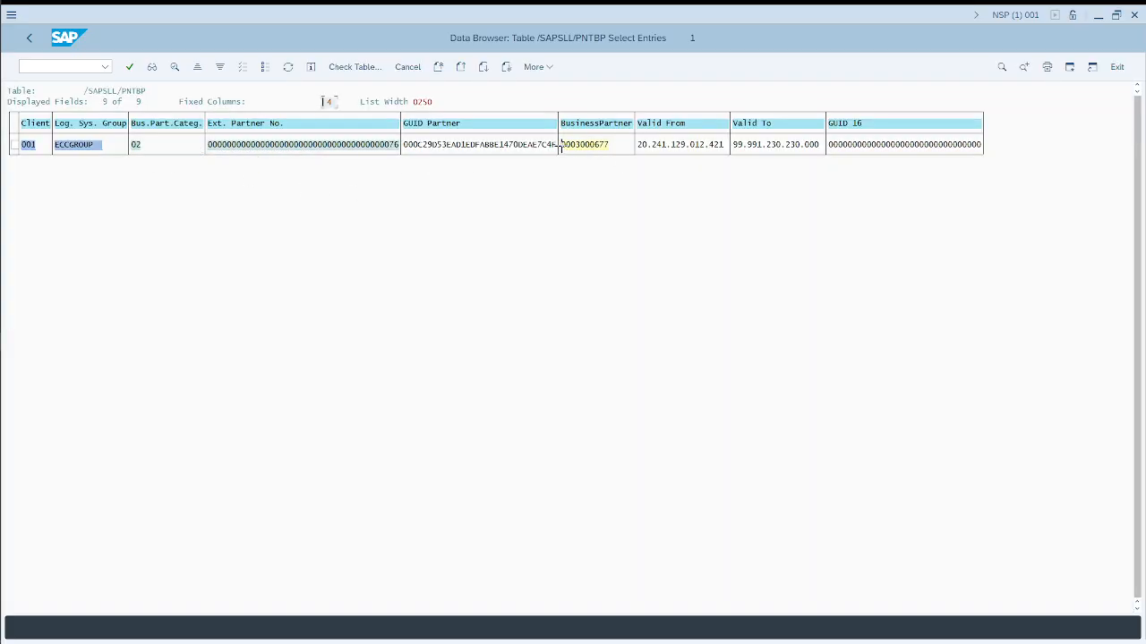
pyautogui.moveTo(560, 144); pyautogui.dragTo(607, 144)
pyautogui.hotkey('ctrl', 'c')
pyautogui.moveTo(560, 144); pyautogui.dragTo(613, 147)
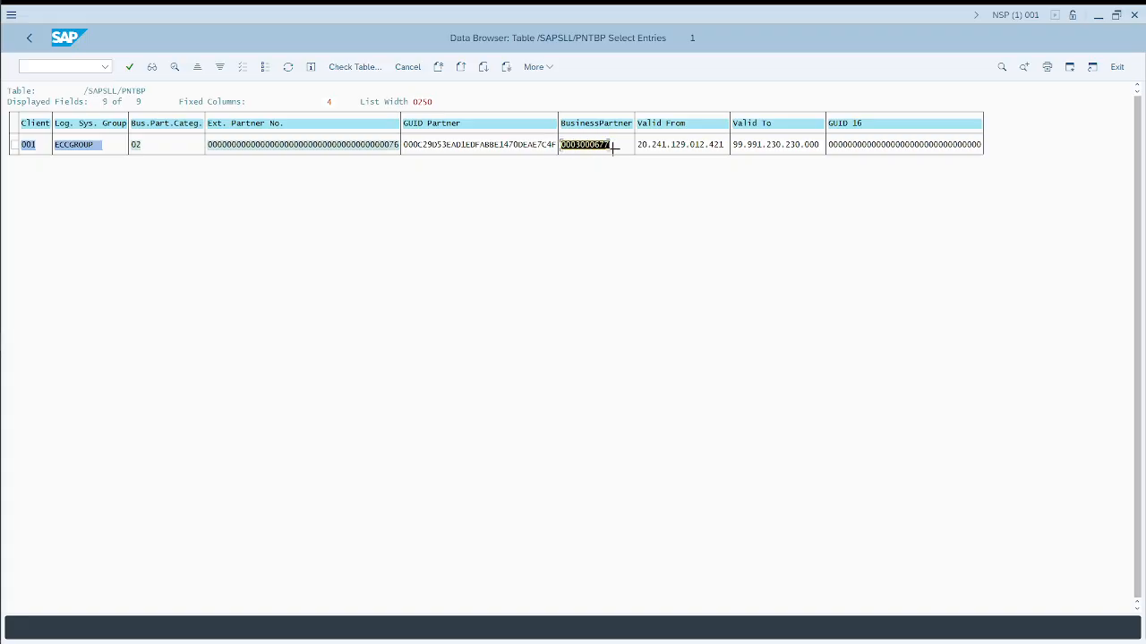
pyautogui.hotkey('ctrl', 'c')
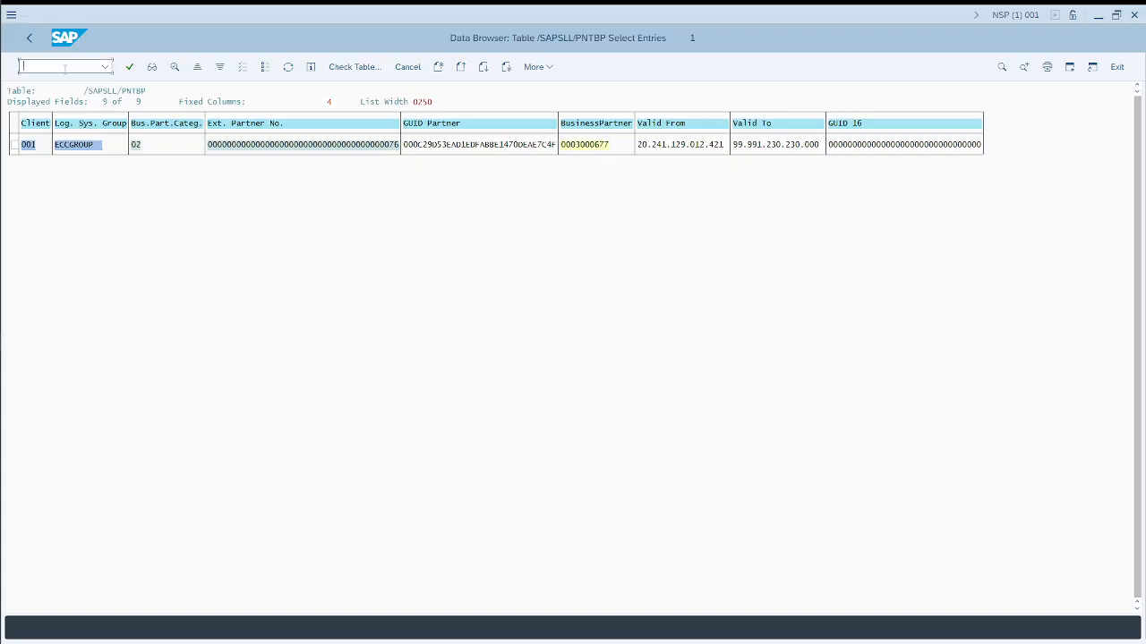
# Open the business partner transaction in a new session, find the partner by the copied number and display it
pyautogui.press('Return')
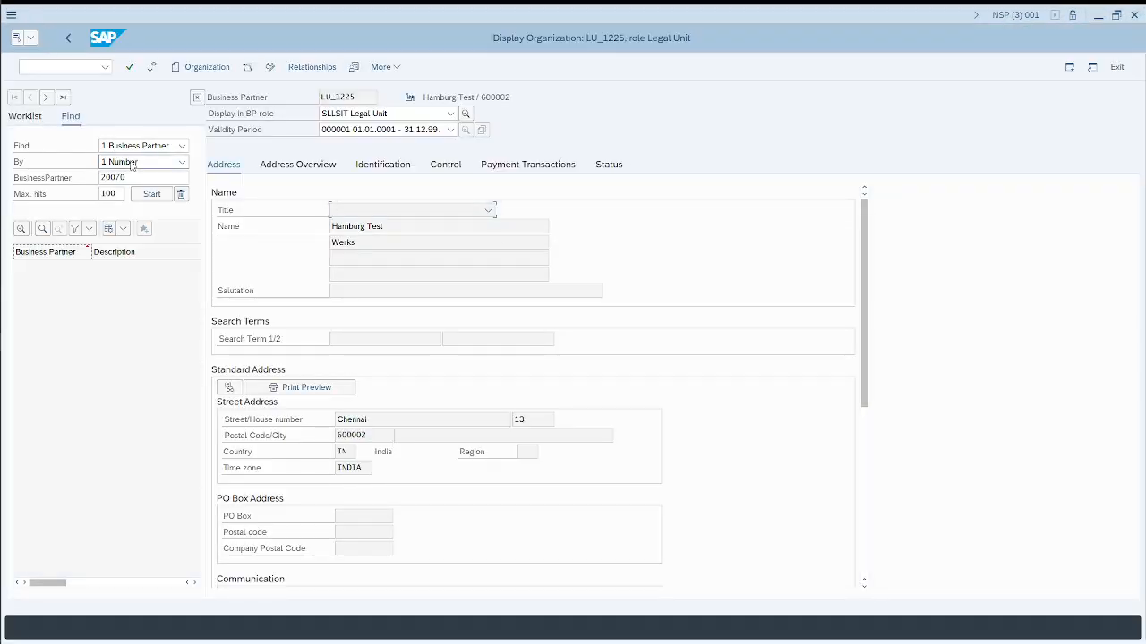
pyautogui.moveTo(125, 177); pyautogui.dragTo(89, 176)
pyautogui.hotkey('ctrl', 'v')
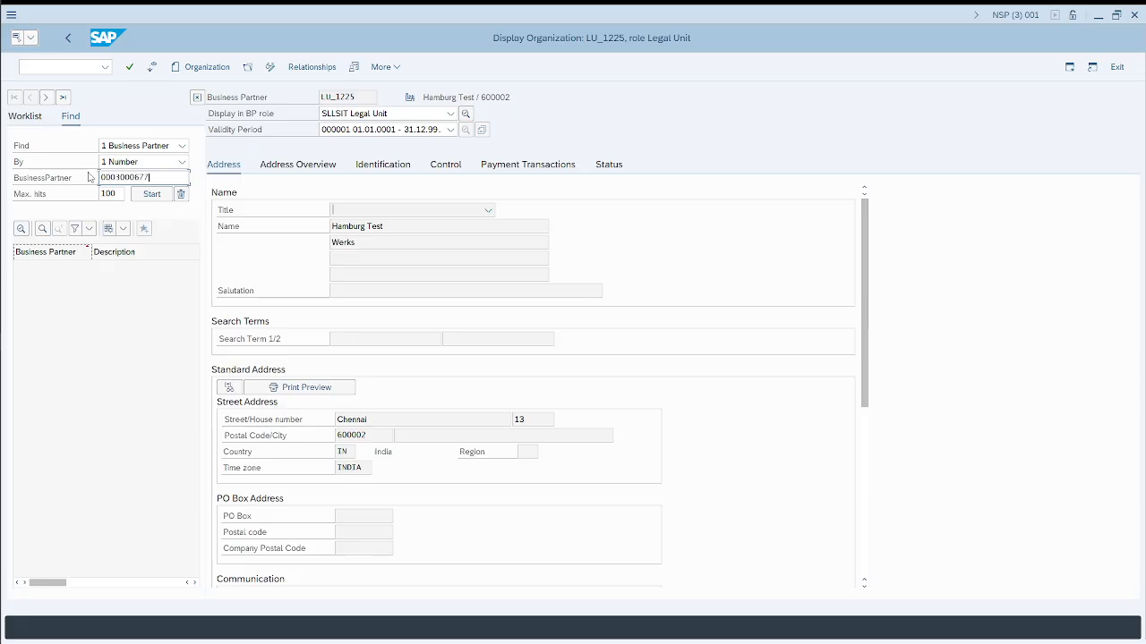
pyautogui.press('Return')
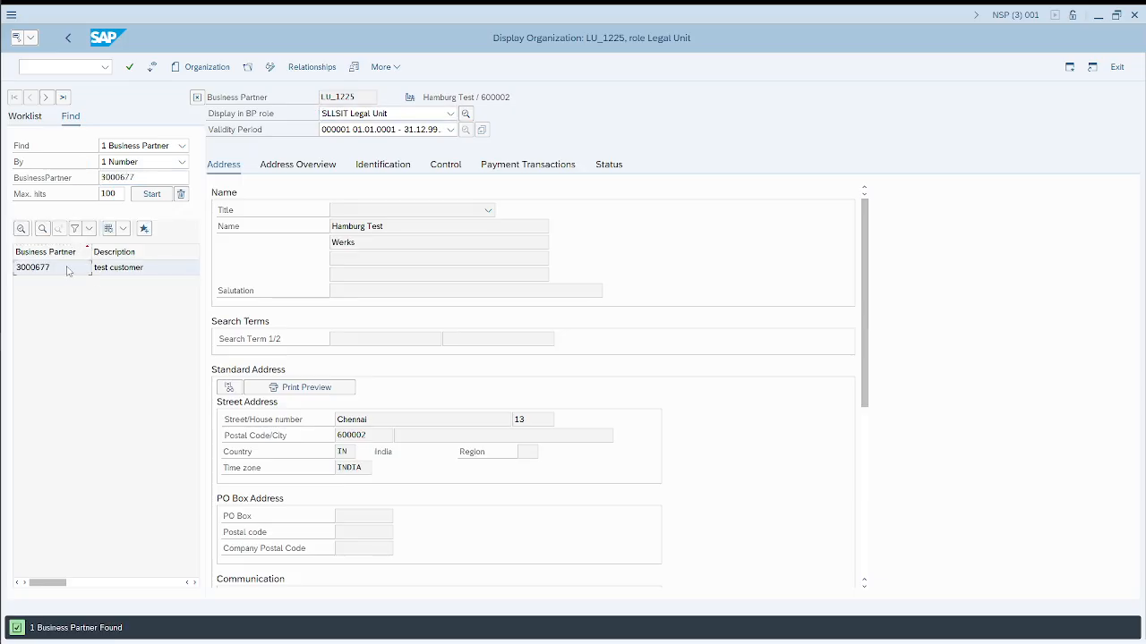
pyautogui.doubleClick(67, 269)
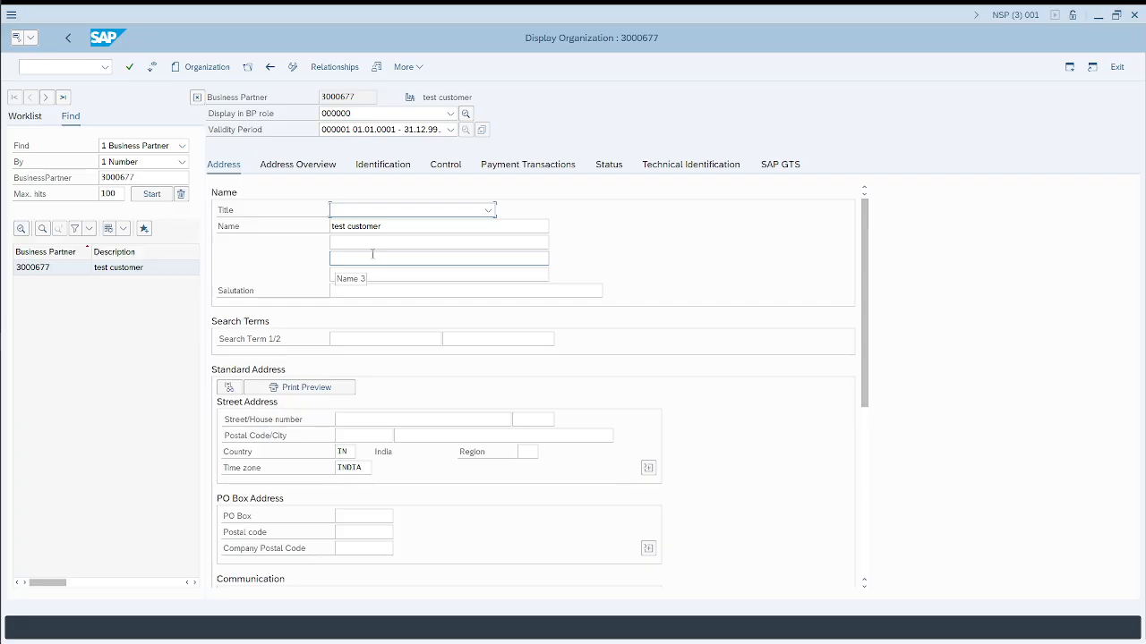
# Compare the vendor number and name in the feeder system's vendor address with the name on the GTS business partner
pyautogui.hotkey('alt', 'Tab')
pyautogui.hotkey('alt', 'Tab')
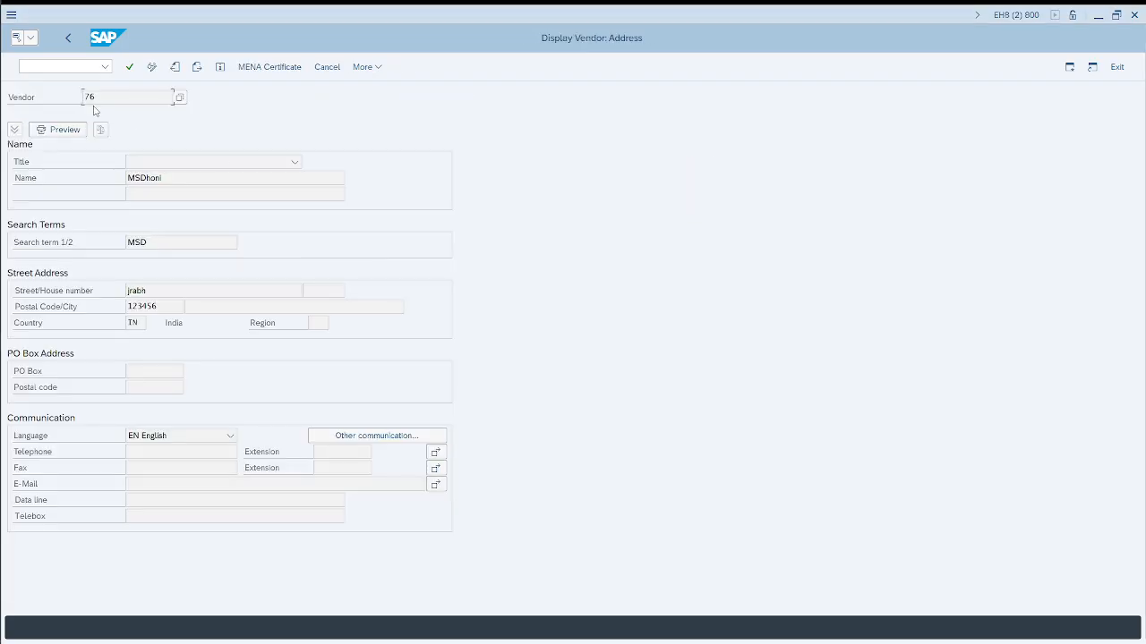
pyautogui.moveTo(112, 100); pyautogui.dragTo(76, 98)
pyautogui.moveTo(168, 178); pyautogui.dragTo(90, 177)
pyautogui.hotkey('alt', 'Tab')
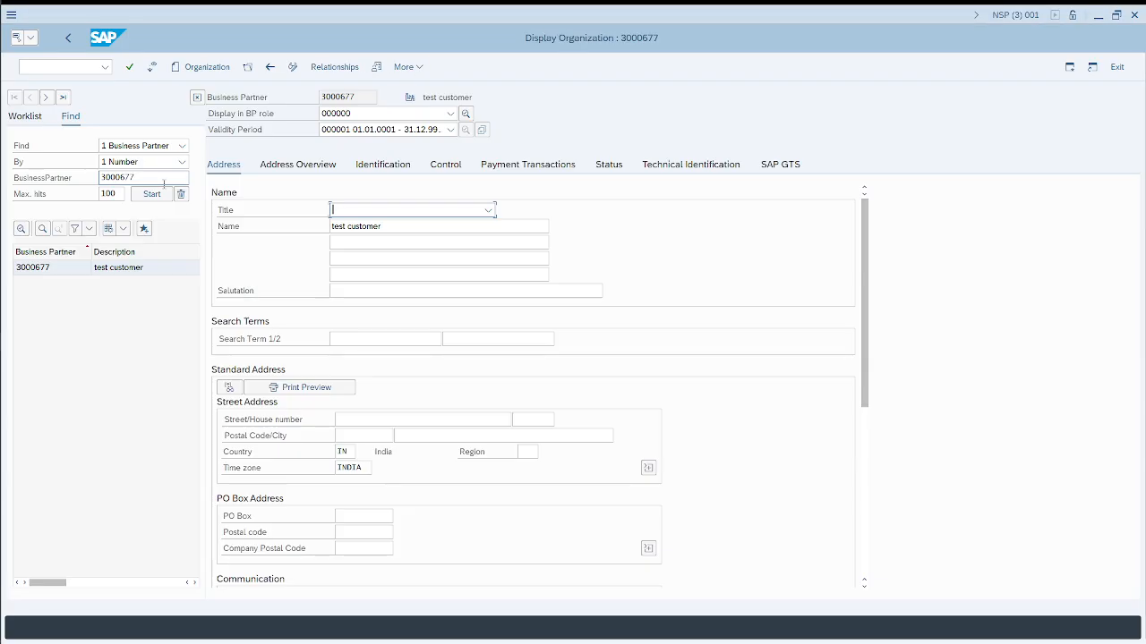
pyautogui.click(387, 227)
pyautogui.moveTo(387, 228); pyautogui.dragTo(309, 235)
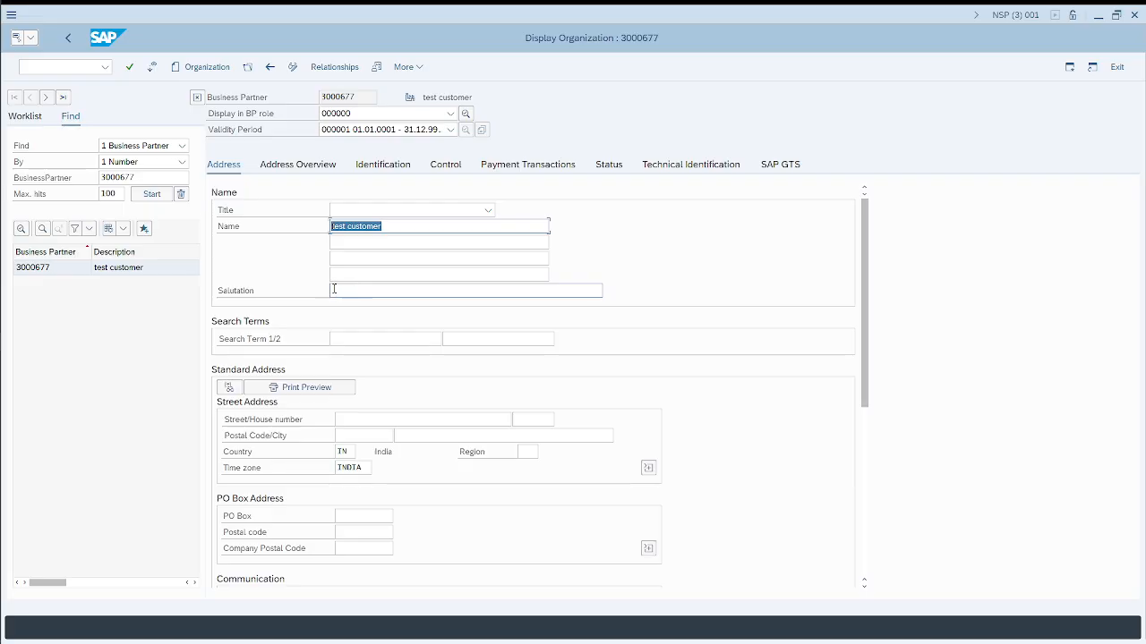
pyautogui.hotkey('alt', 'Tab')
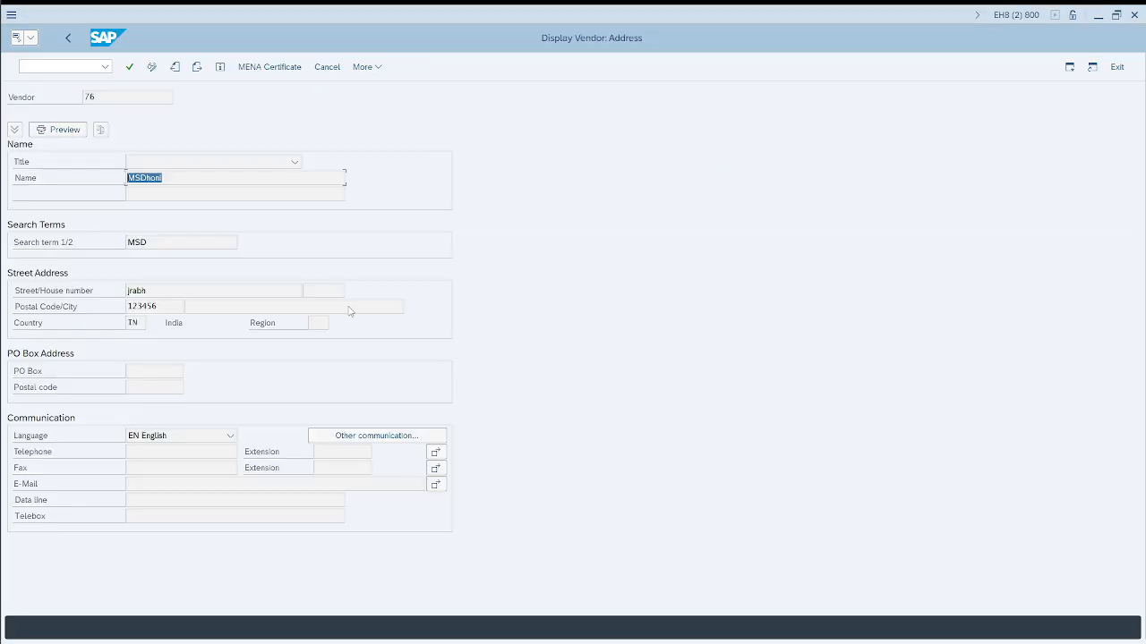
pyautogui.moveTo(111, 99); pyautogui.dragTo(78, 100)
pyautogui.click(83, 99)
# Start /sapsll/menu_legalr3 in a new feeder system session and show the options for initial transfer of master data
pyautogui.click(79, 66)
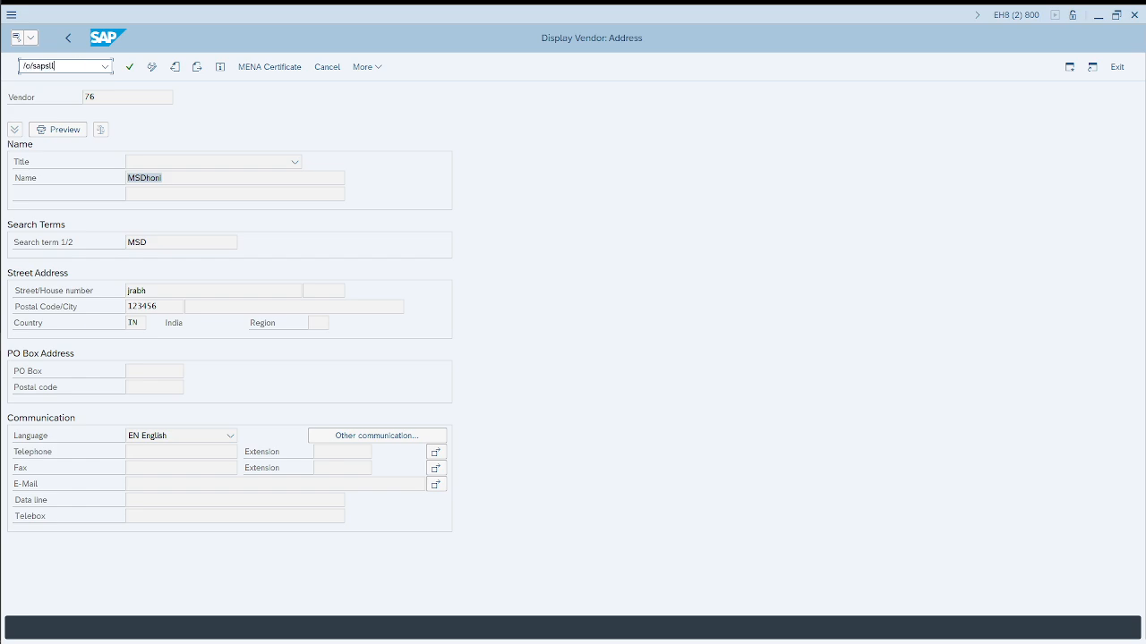
pyautogui.write('/o/sapsll/menu_legalr3')
pyautogui.press('Return')
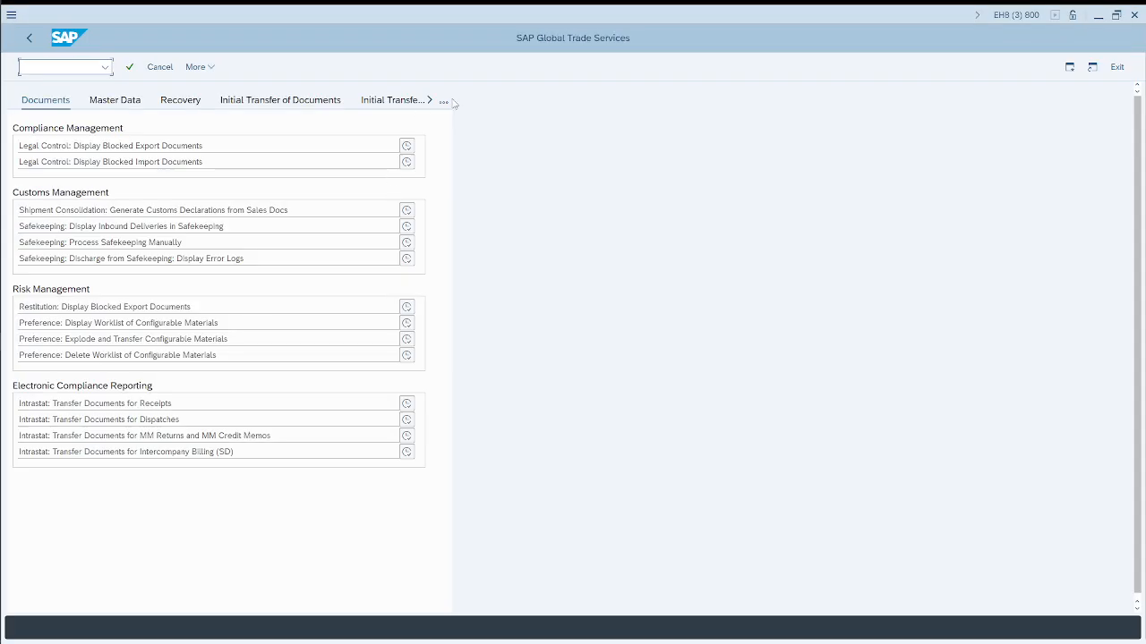
pyautogui.click(447, 101)
pyautogui.click(462, 133)
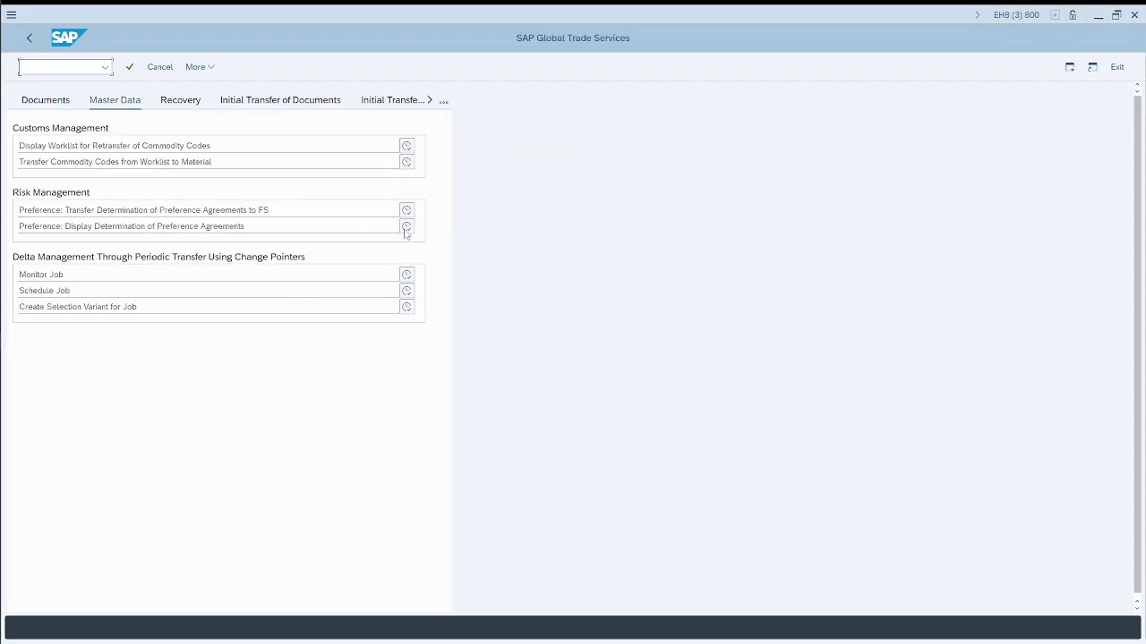
pyautogui.click(390, 101)
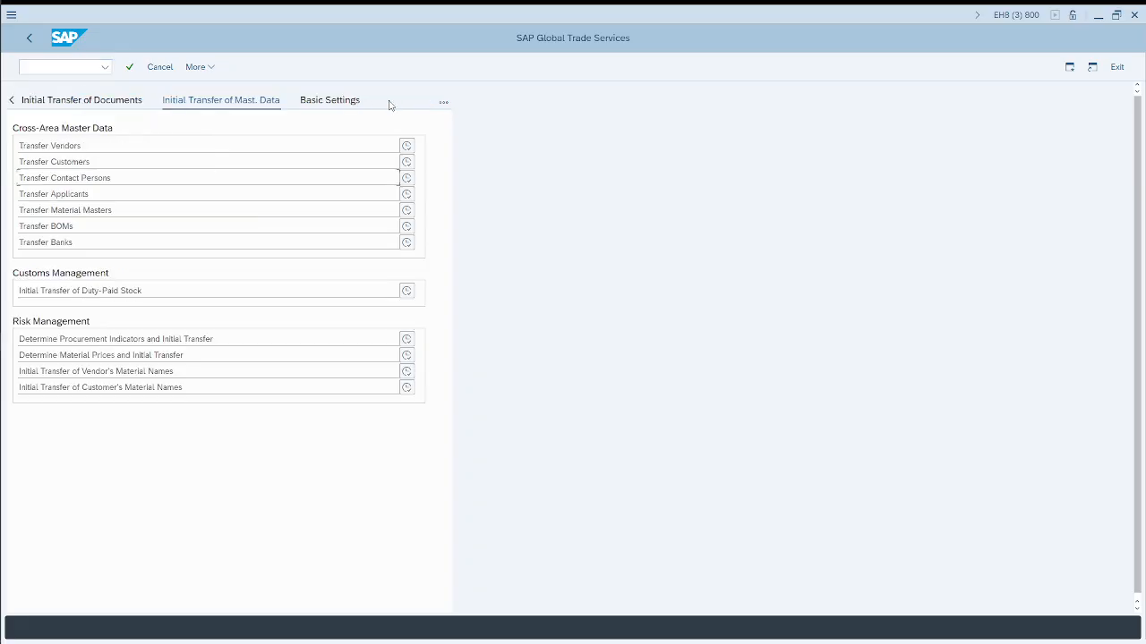
# Run Transfer Vendors for the new vendor's number to send it to SAP GTS
pyautogui.click(407, 147)
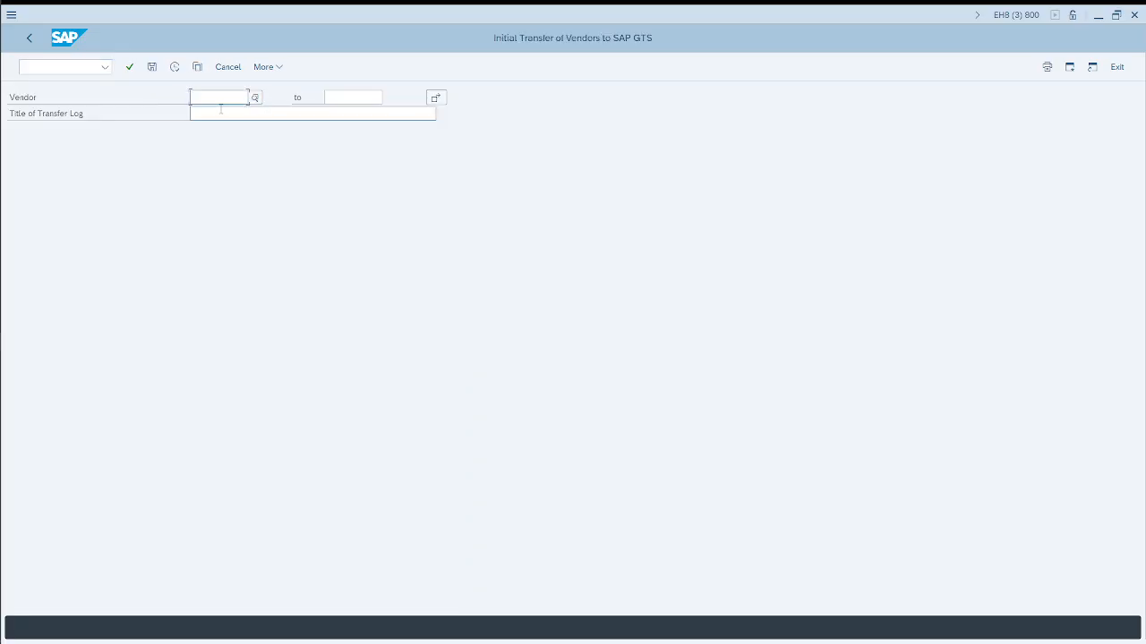
pyautogui.write('76')
pyautogui.press('F8')
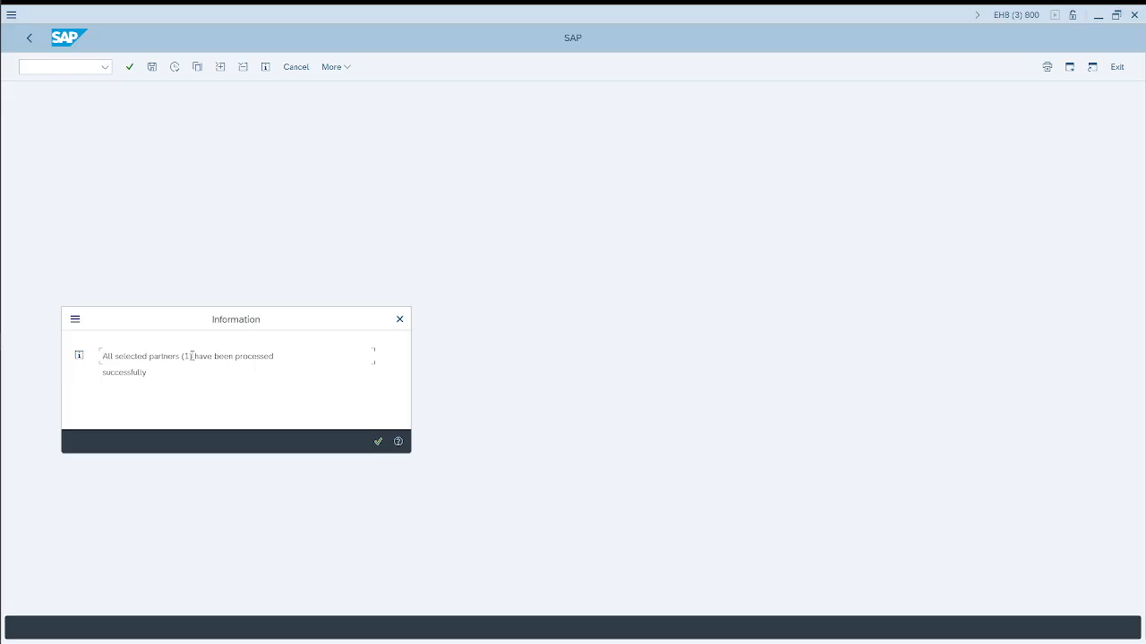
# Switch back to the GTS business partner display and repeat the search by partner number
pyautogui.hotkey('alt', 'Tab')
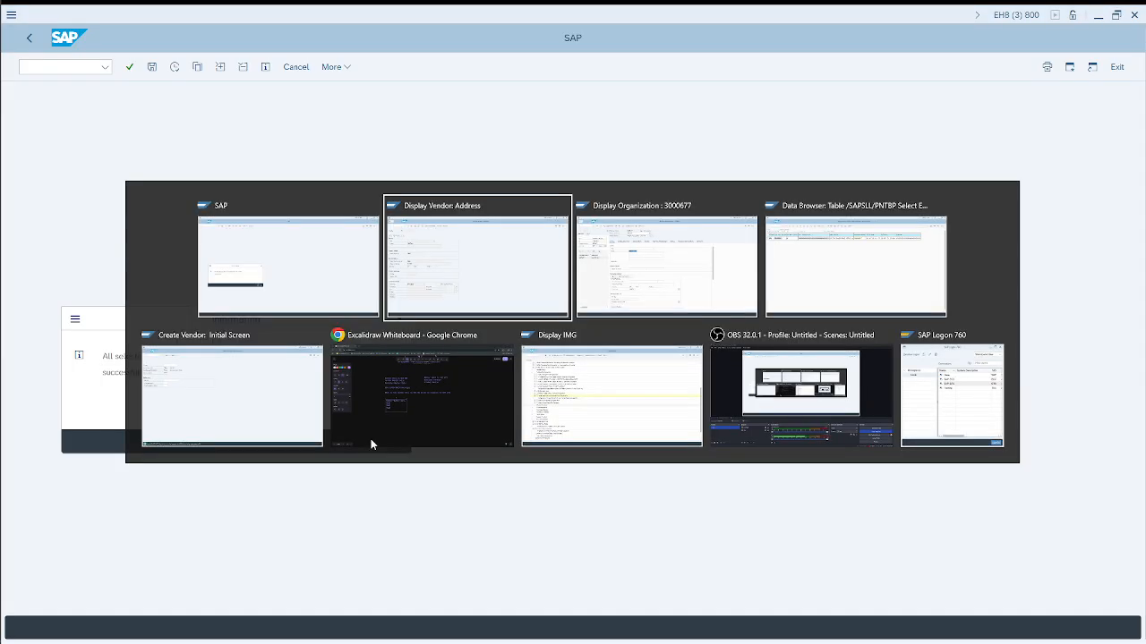
pyautogui.hotkey('alt', 'Tab')
pyautogui.press('Tab')
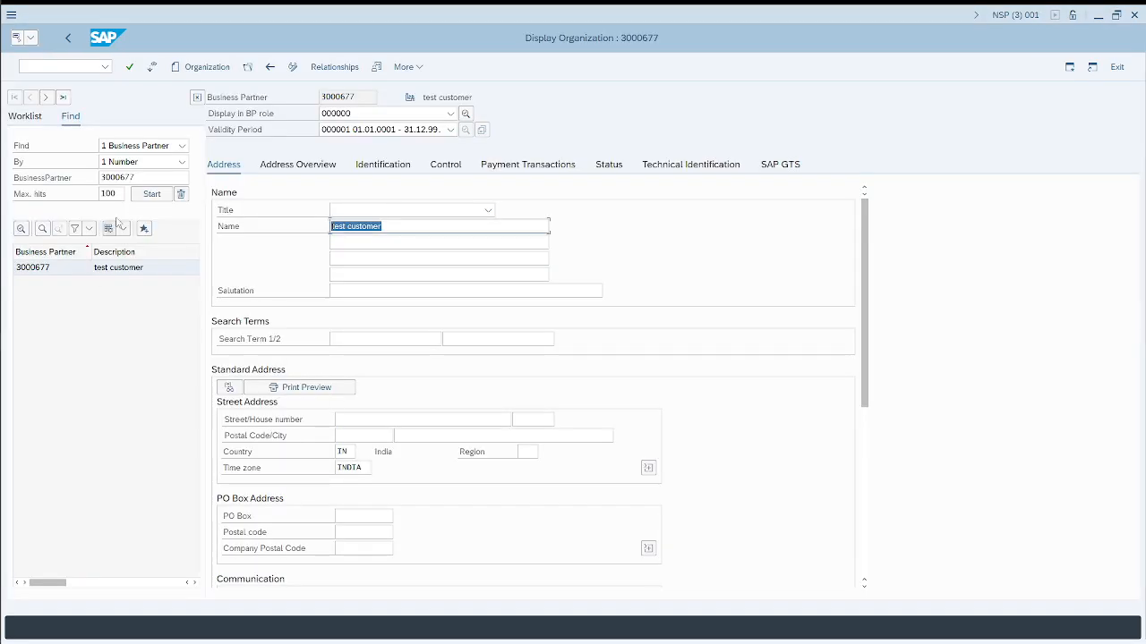
pyautogui.click(151, 194)
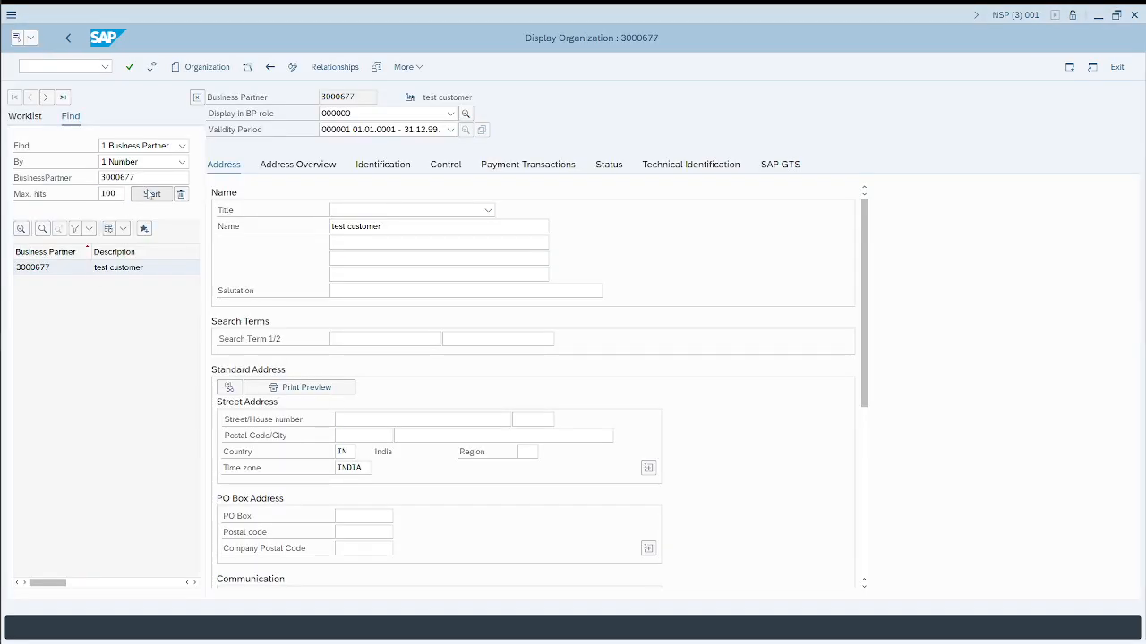
pyautogui.click(57, 270)
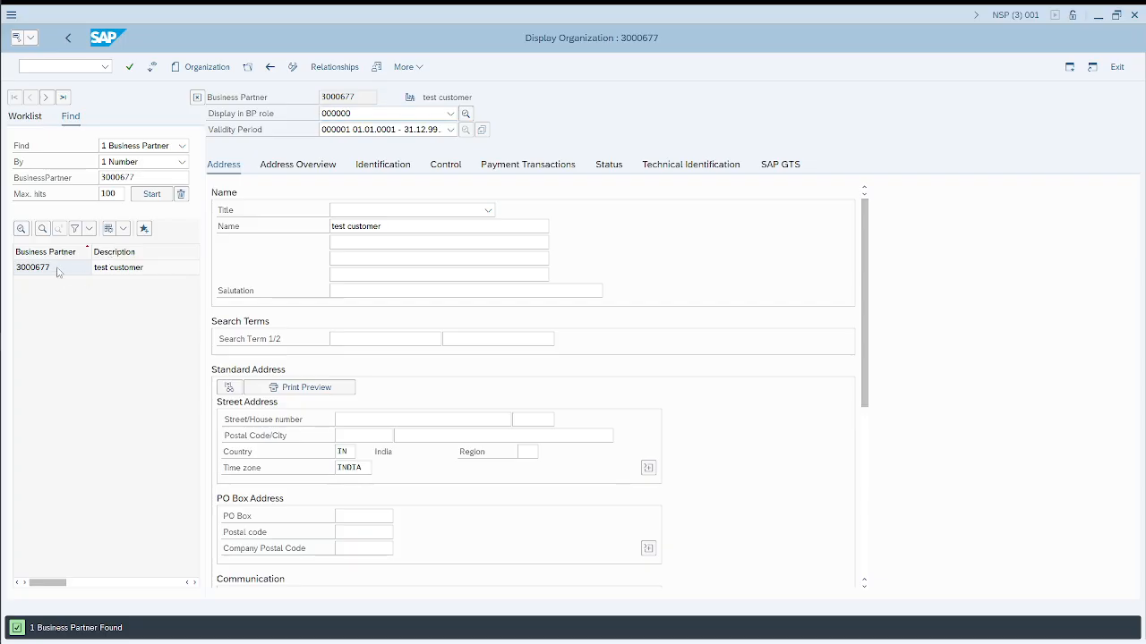
# Find business partners by external number using the vendor's number, and display the transferred vendor's partner without saving the previous one
pyautogui.click(156, 162)
pyautogui.click(120, 220)
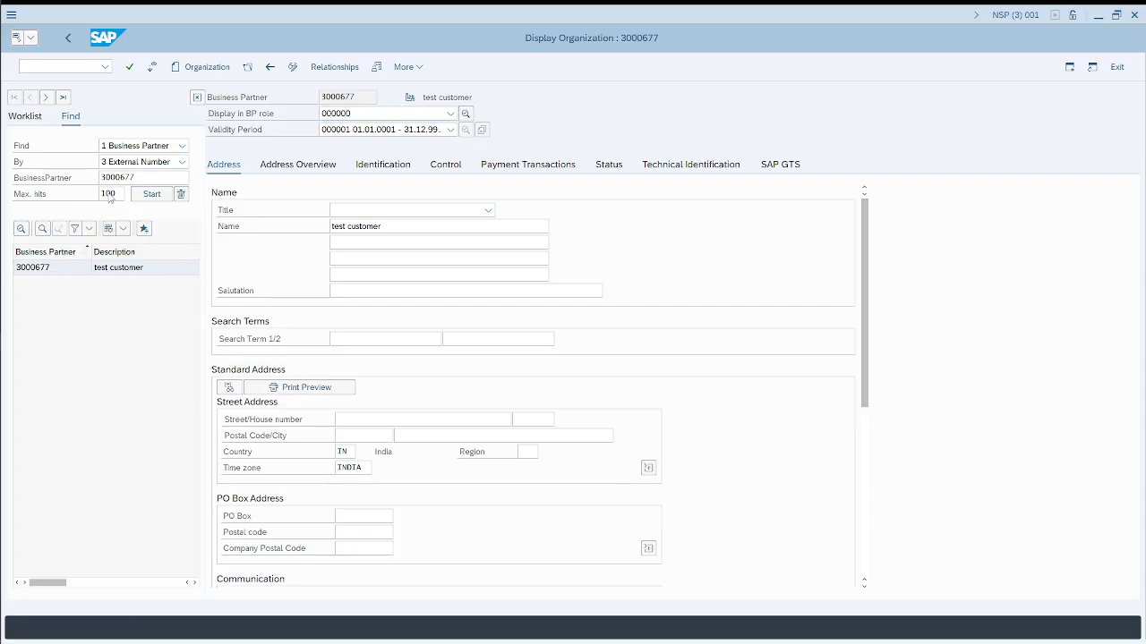
pyautogui.write('7+6')
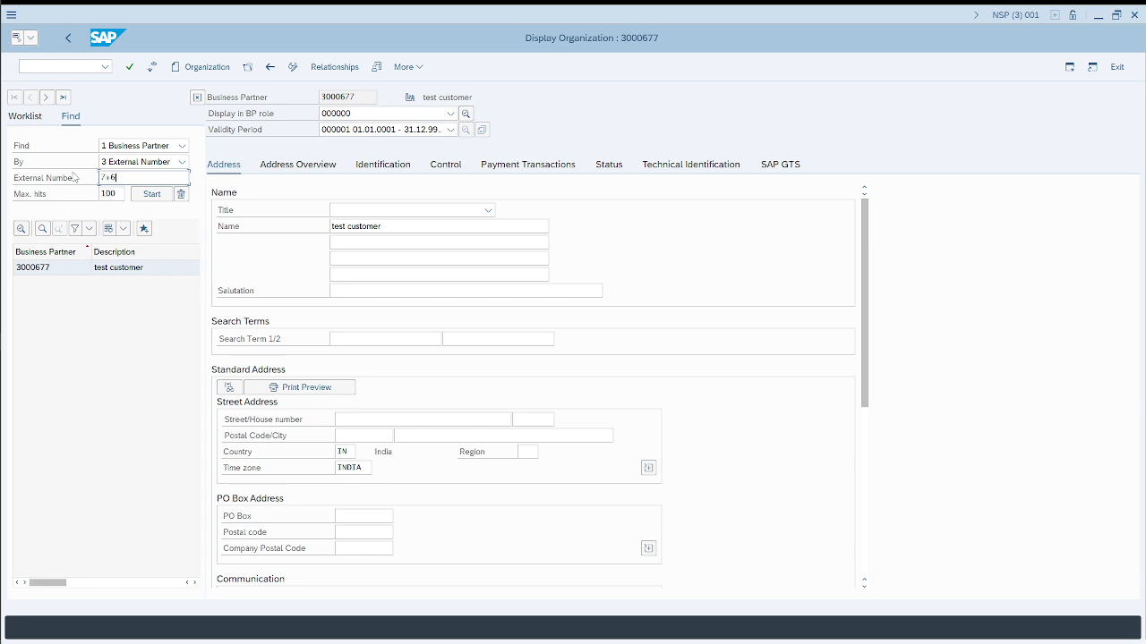
pyautogui.press('Return')
pyautogui.click(66, 268)
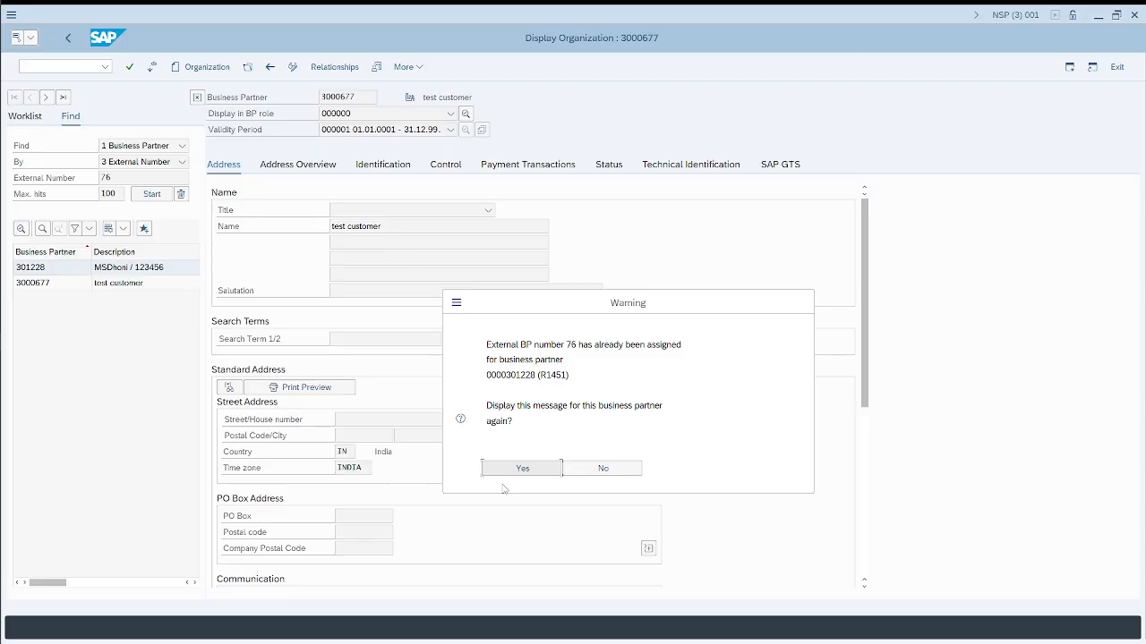
pyautogui.click(522, 468)
pyautogui.click(497, 471)
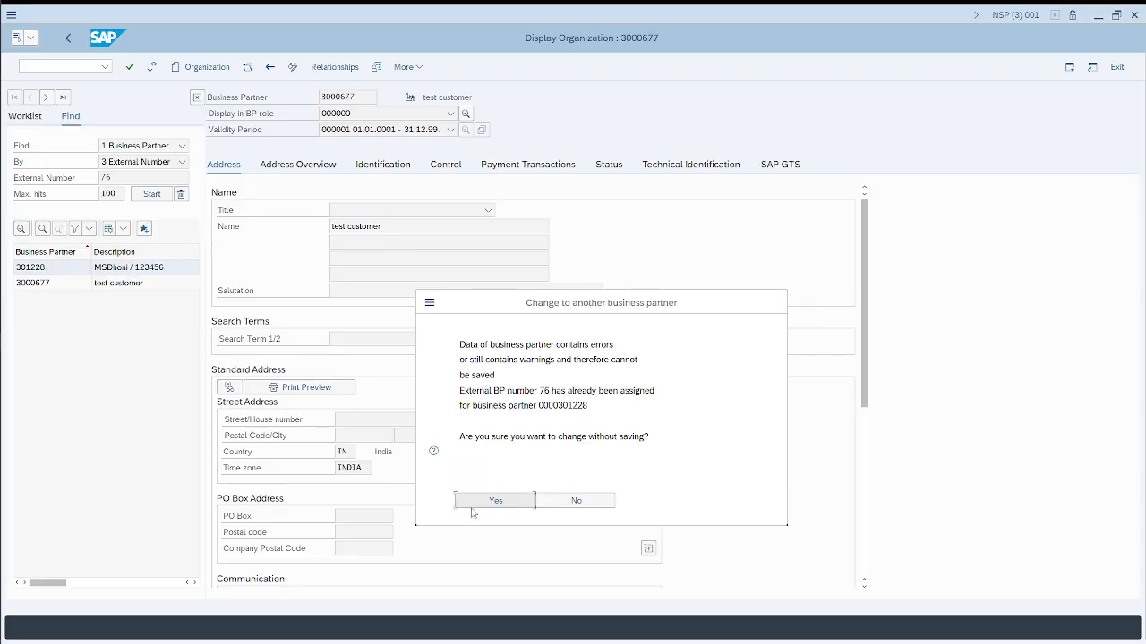
pyautogui.click(471, 504)
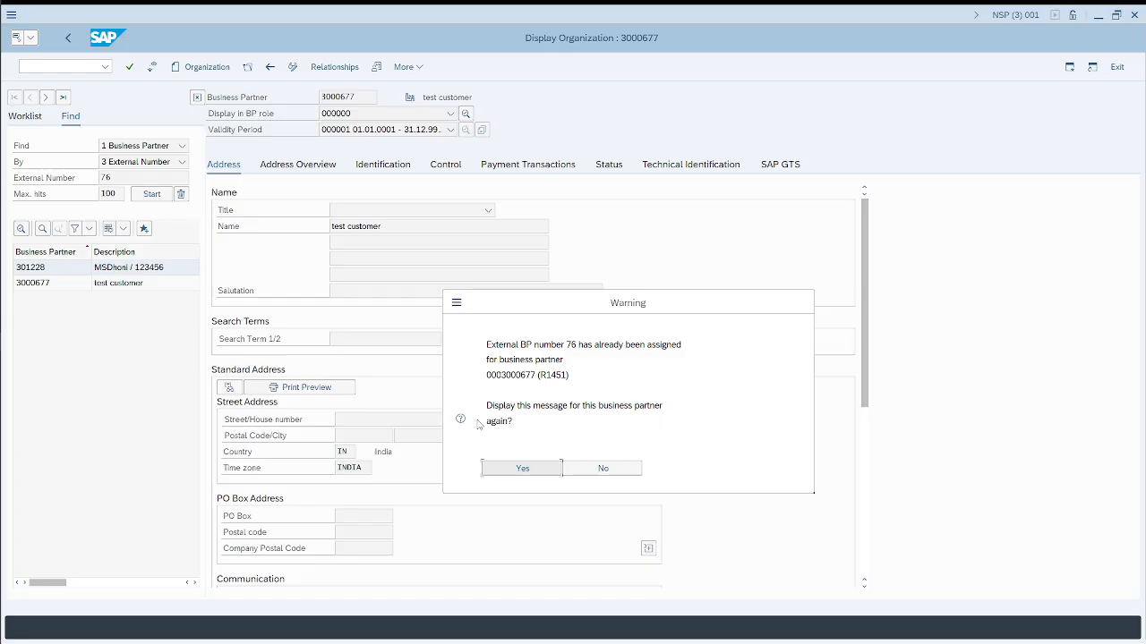
pyautogui.click(530, 471)
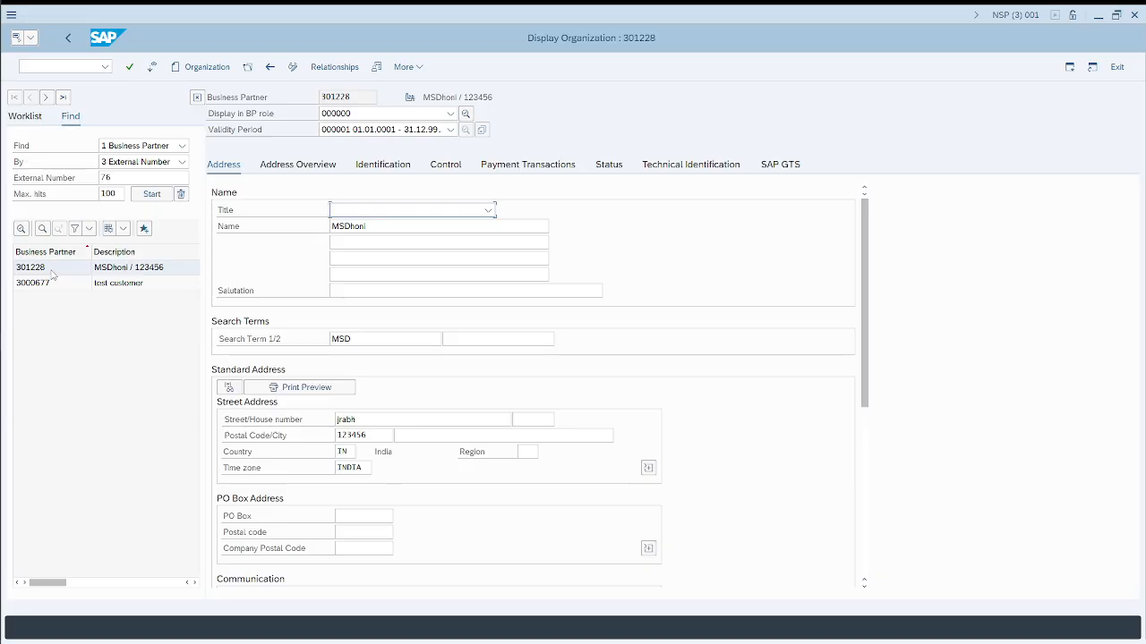
# Return to the /SAPSLL/PNTBP results and examine the possible values for the entry's business partner category
pyautogui.hotkey('alt', 'Tab')
pyautogui.hotkey('alt', 'Tab')
pyautogui.hotkey('alt', 'Tab')
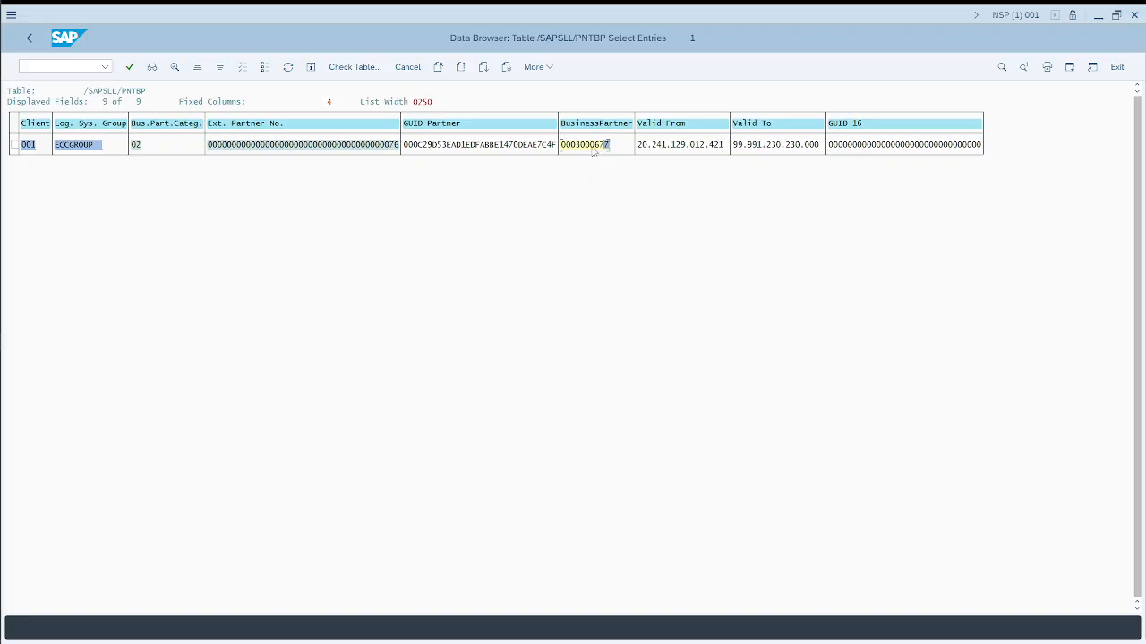
pyautogui.click(137, 146)
pyautogui.press('F4')
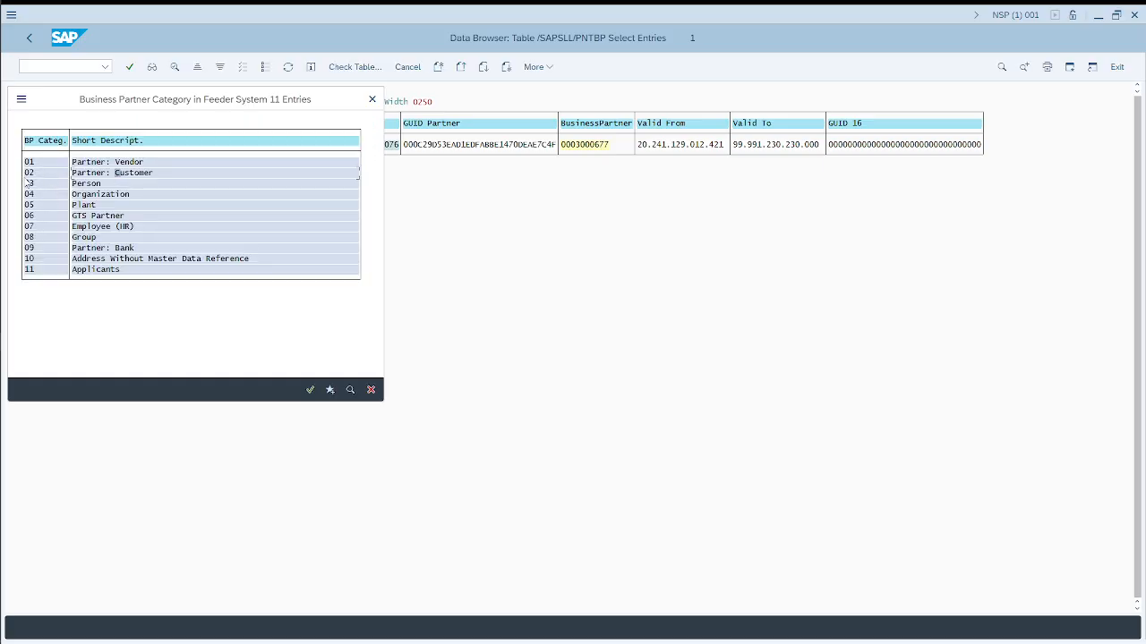
pyautogui.click(29, 173)
pyautogui.click(85, 175)
# Switch to the feeder system's vendor address display and check the vendor number
pyautogui.hotkey('alt', 'Tab')
pyautogui.hotkey('alt', 'Tab')
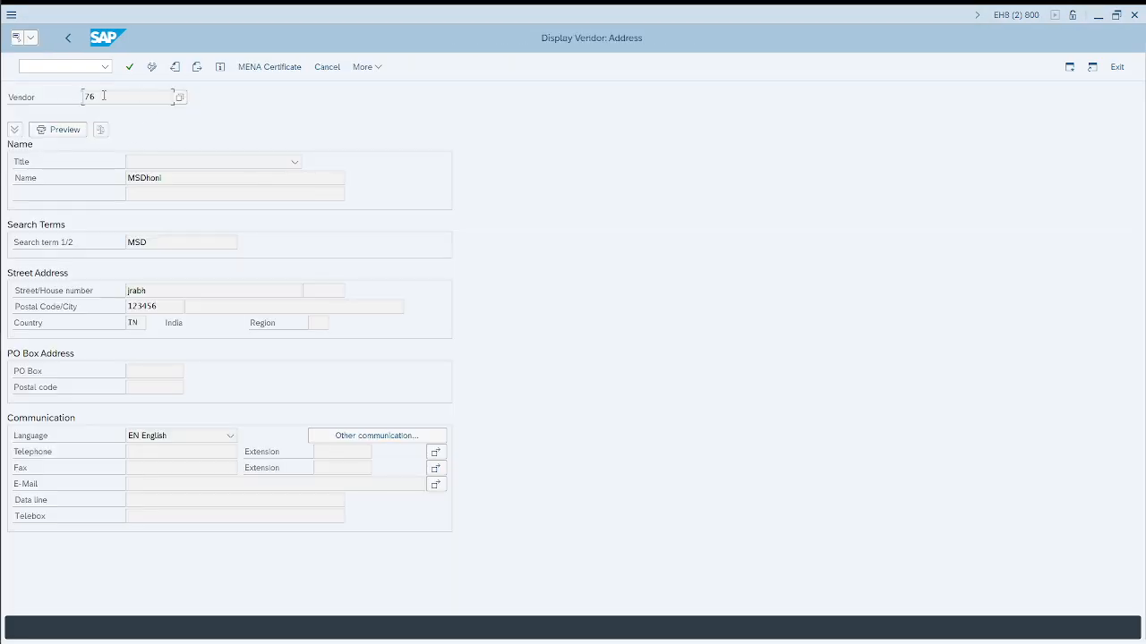
pyautogui.moveTo(103, 95); pyautogui.dragTo(73, 95)
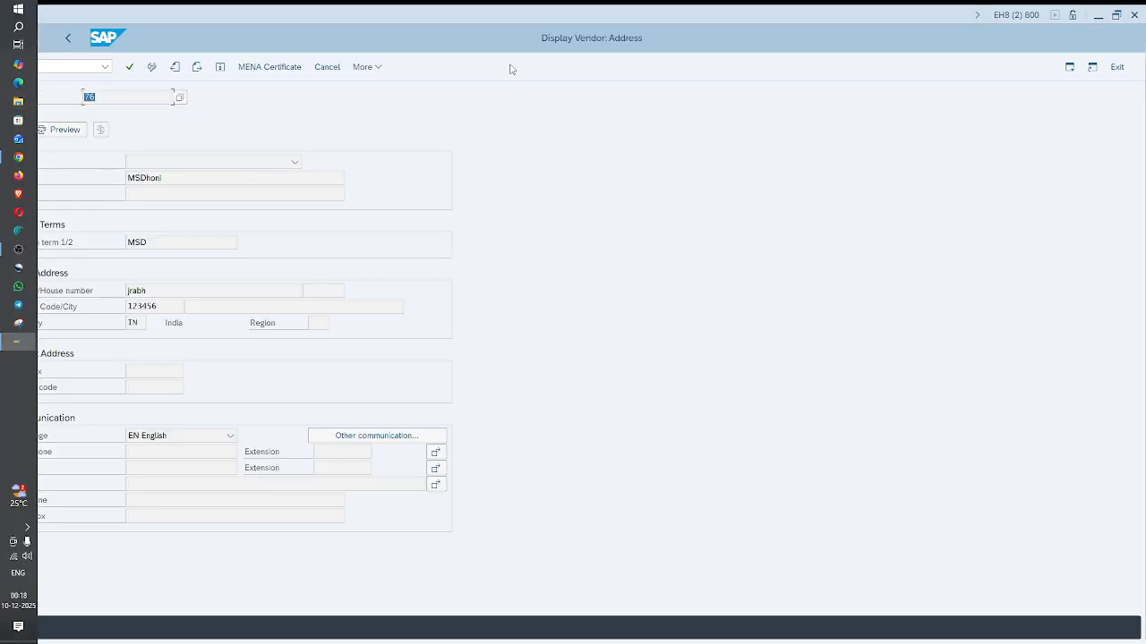
# Return to the GTS /SAPSLL/PNTBP results, close the business partner category list and refresh the table entries
pyautogui.hotkey('alt', 'Tab')
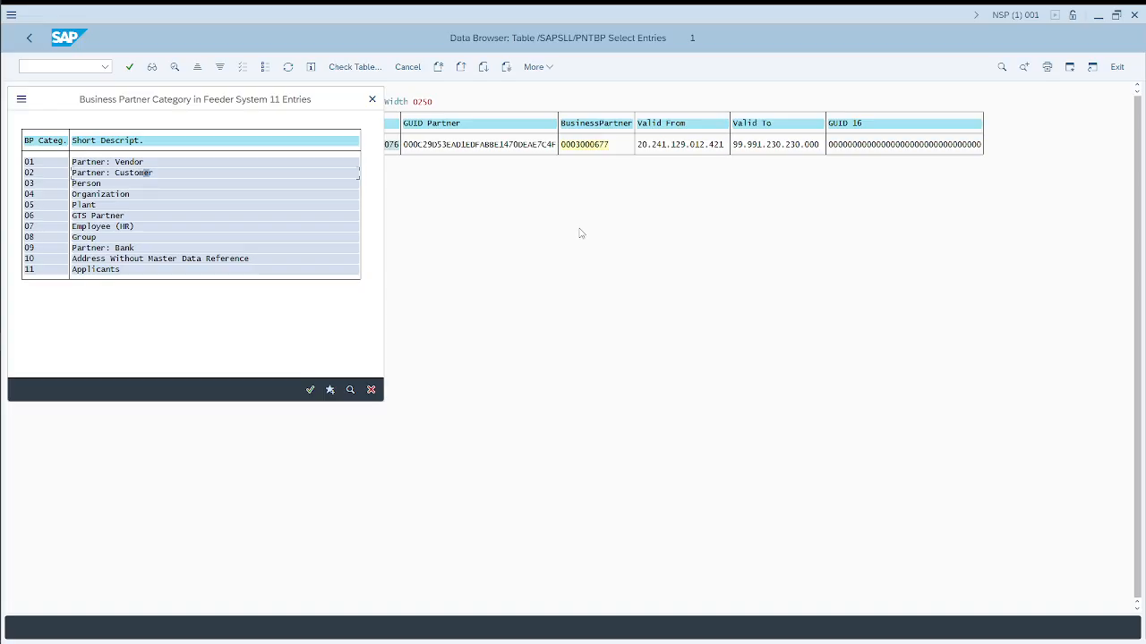
pyautogui.click(372, 99)
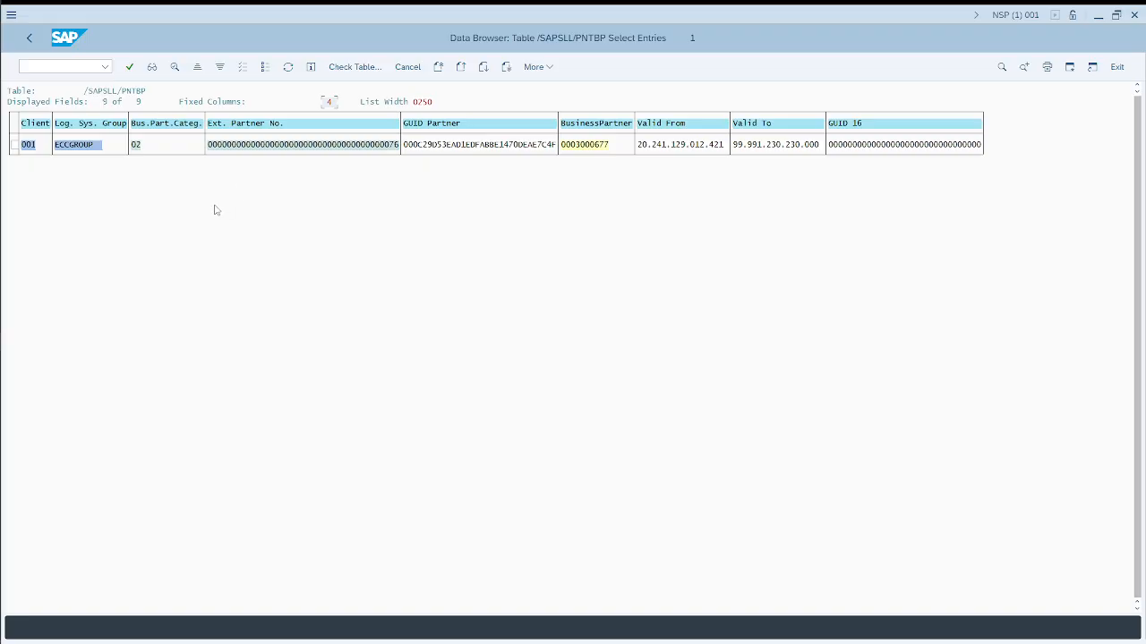
pyautogui.click(288, 67)
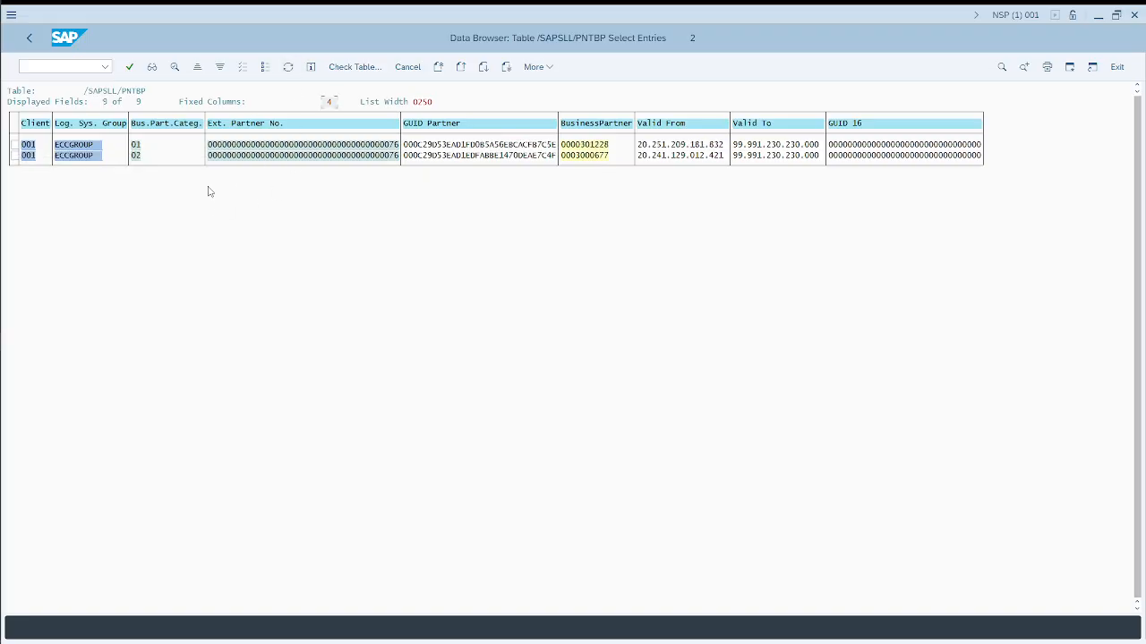
# Examine the possible business partner category values for the first entry and compare the categories of both entries
pyautogui.click(137, 147)
pyautogui.press('F4')
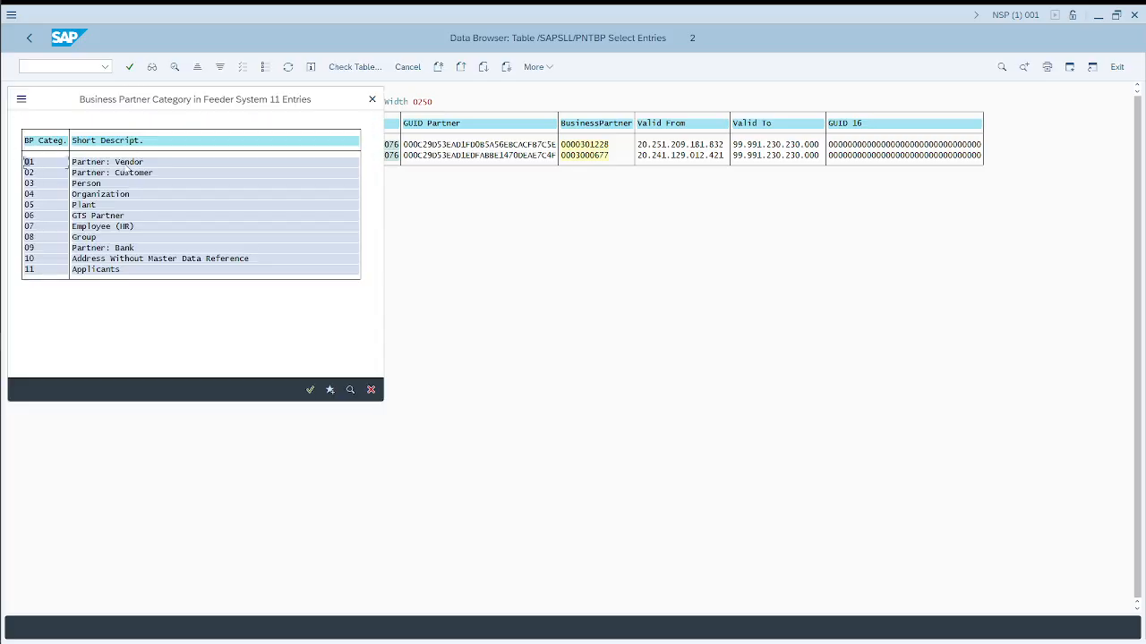
pyautogui.click(373, 100)
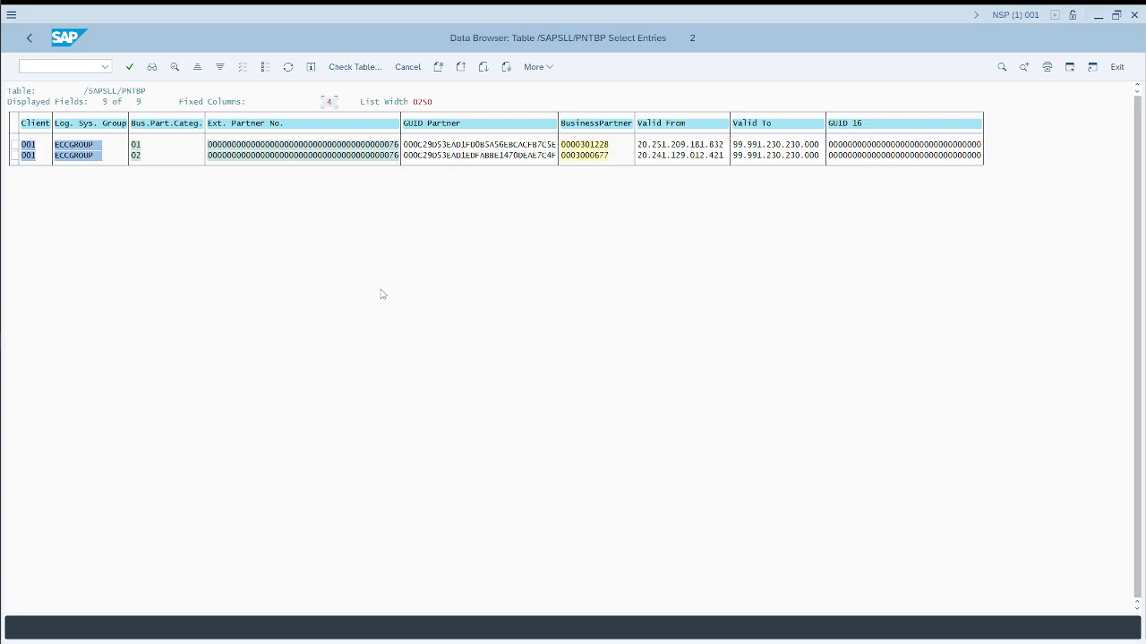
pyautogui.click(136, 145)
pyautogui.click(136, 155)
# Switch to the Excalidraw whiteboard and add the text "to create a customer?" below the vendor master data transactions
pyautogui.hotkey('alt', 'Tab')
pyautogui.hotkey('alt', 'Tab')
pyautogui.hotkey('alt', 'Tab')
pyautogui.hotkey('alt', 'Tab')
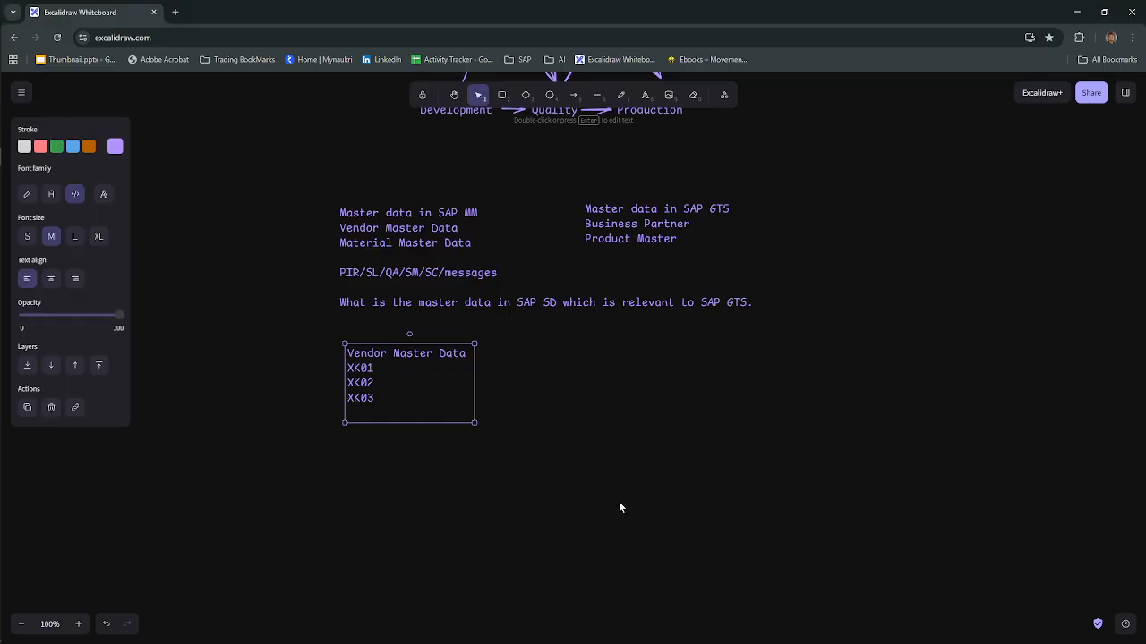
pyautogui.click(493, 504)
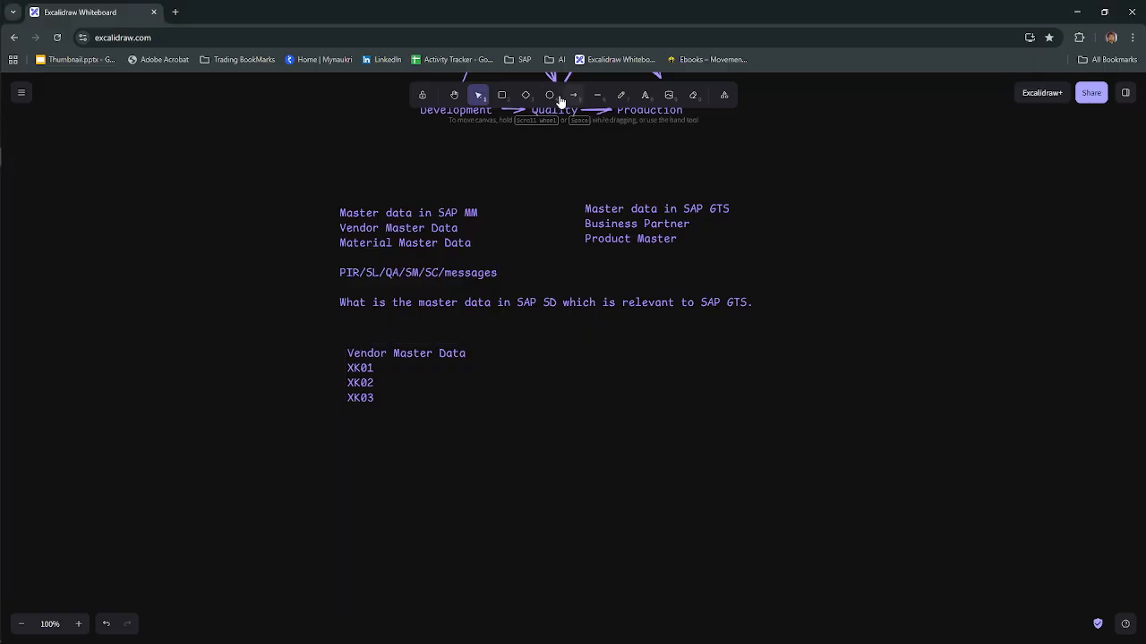
pyautogui.click(644, 95)
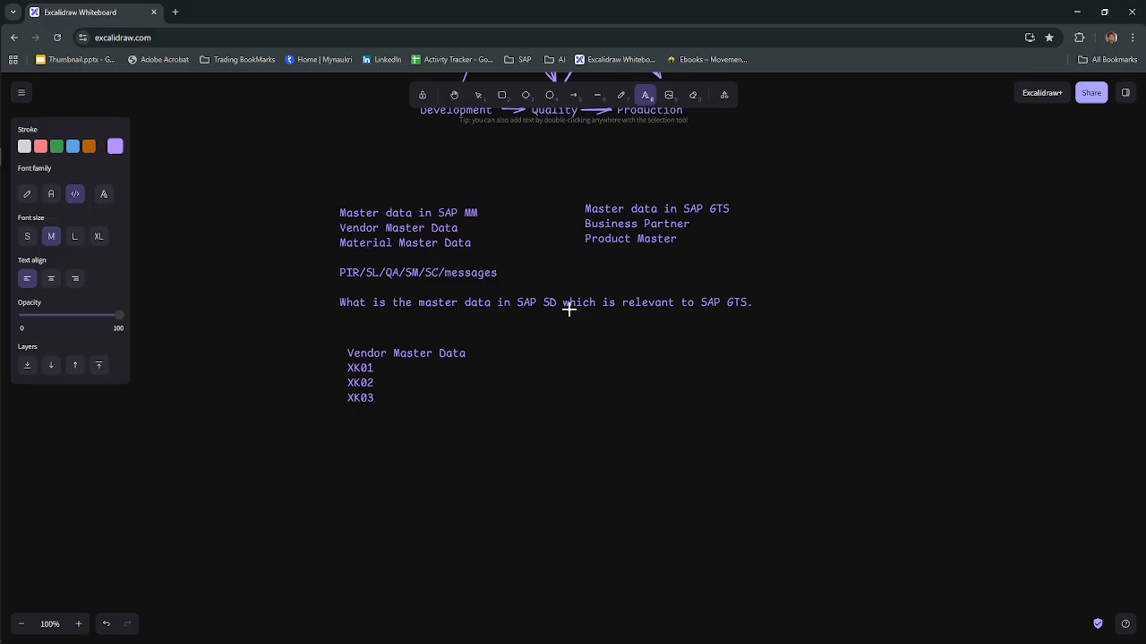
pyautogui.click(368, 451)
pyautogui.write('t')
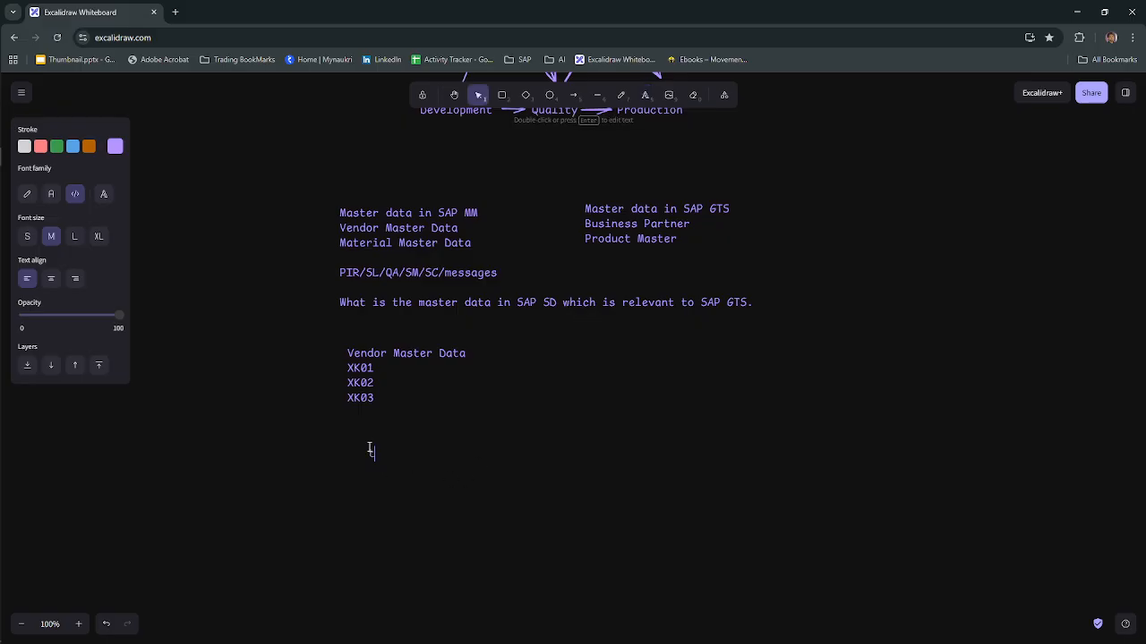
pyautogui.write('o create a customer?')
pyautogui.press('Return')
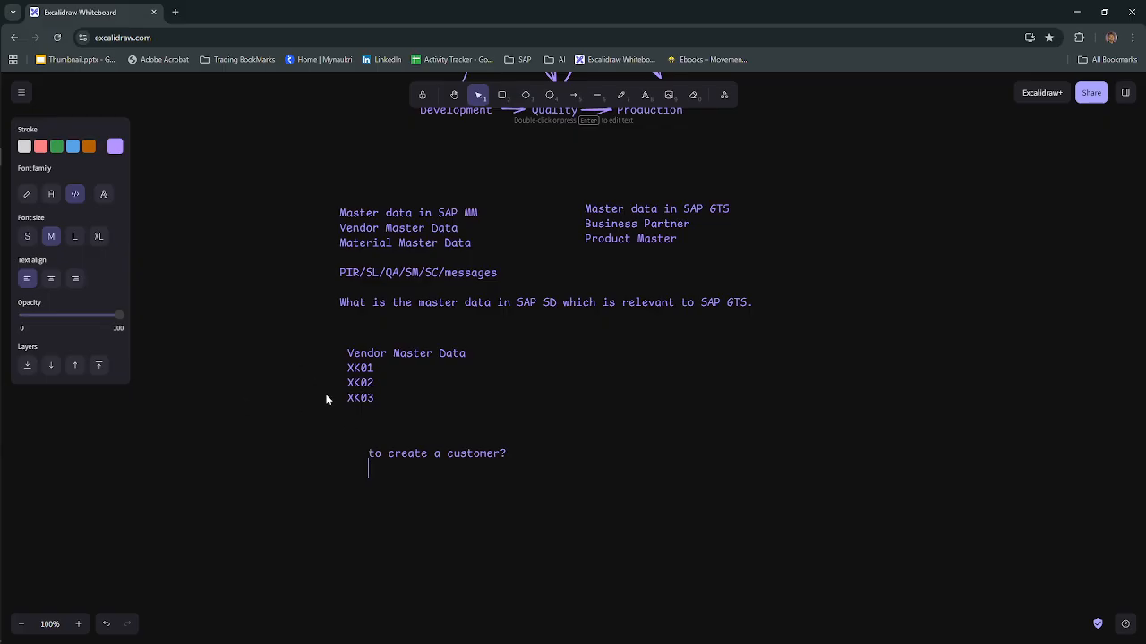
# Add the line "in what all levels" beneath the customer creation question in the same text block
pyautogui.click(407, 352)
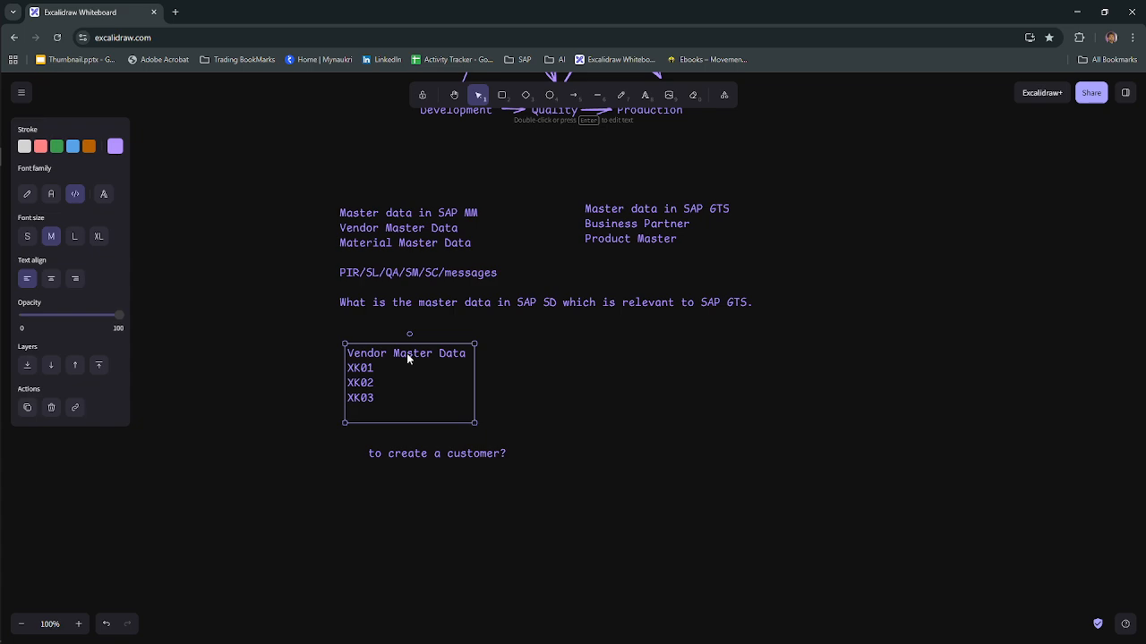
pyautogui.click(491, 458)
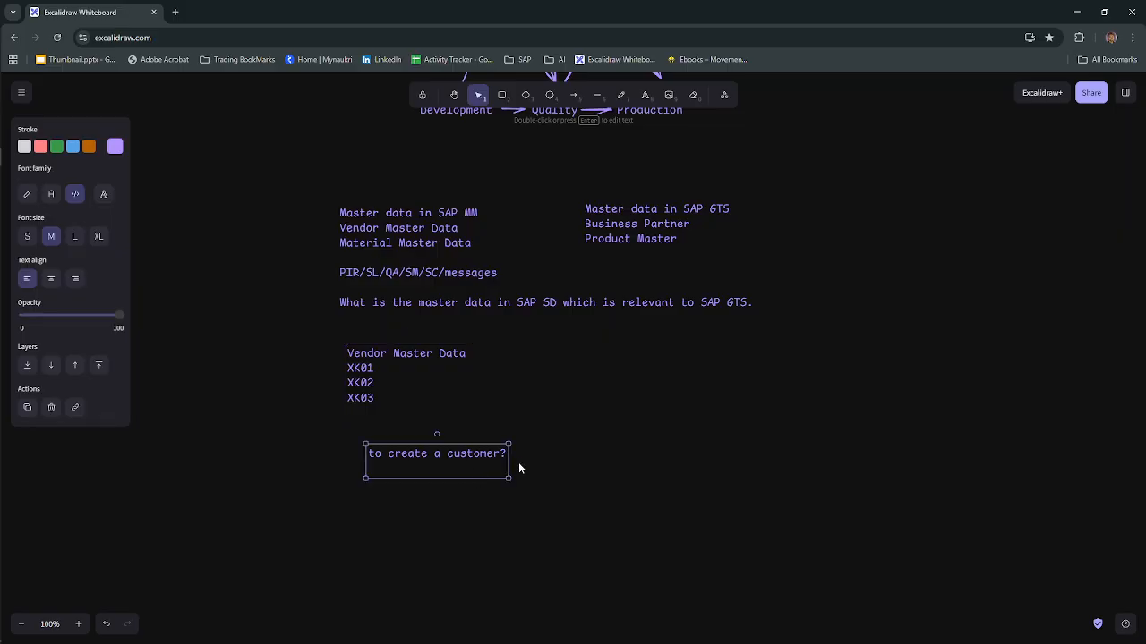
pyautogui.doubleClick(495, 458)
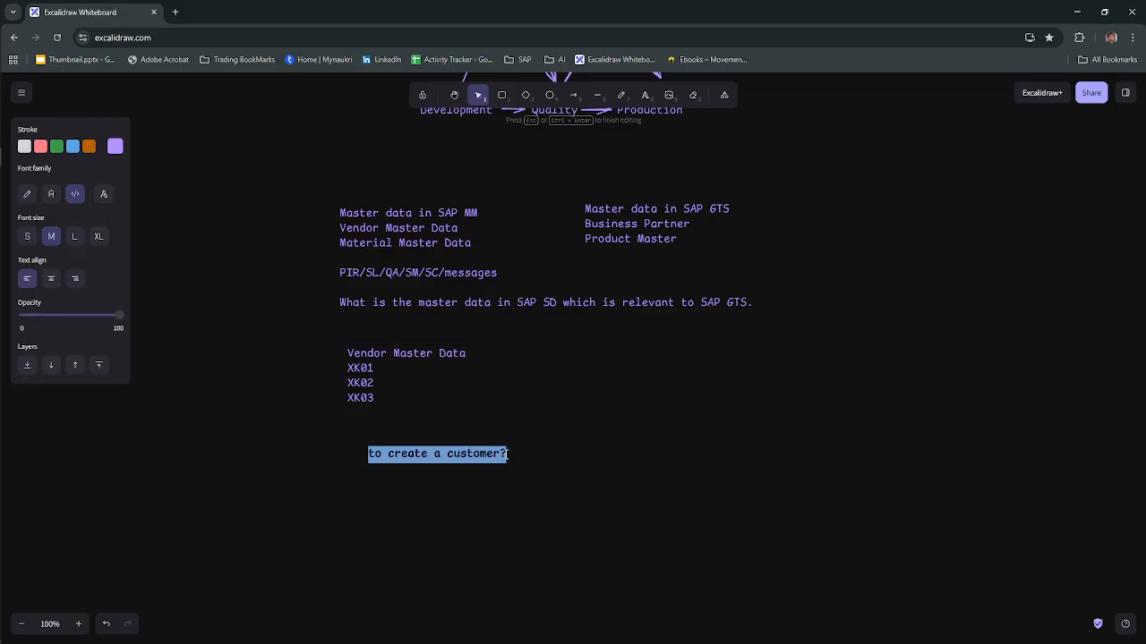
pyautogui.click(507, 454)
pyautogui.press('Return')
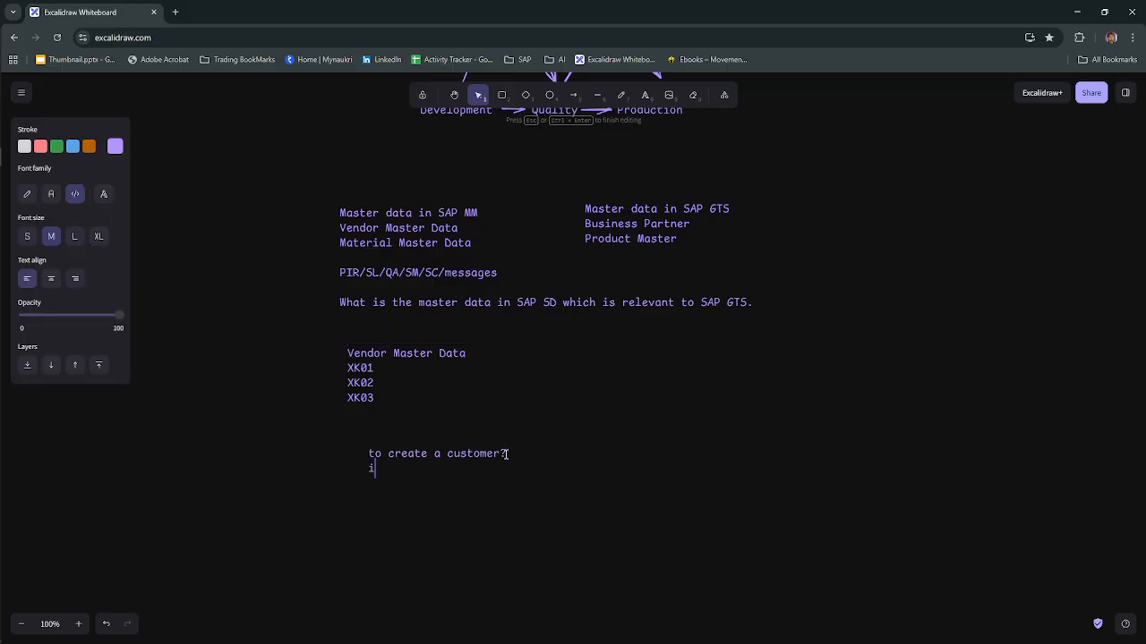
pyautogui.write('in what all llev')
pyautogui.press('BackSpace')
pyautogui.press('BackSpace')
pyautogui.press('BackSpace')
pyautogui.write('evels')
pyautogui.press('Return')
# Add the lines "how to transfer the customer from ecc to gts" and "what is the table, or method to check in gts" to the text block
pyautogui.write('how to tra')
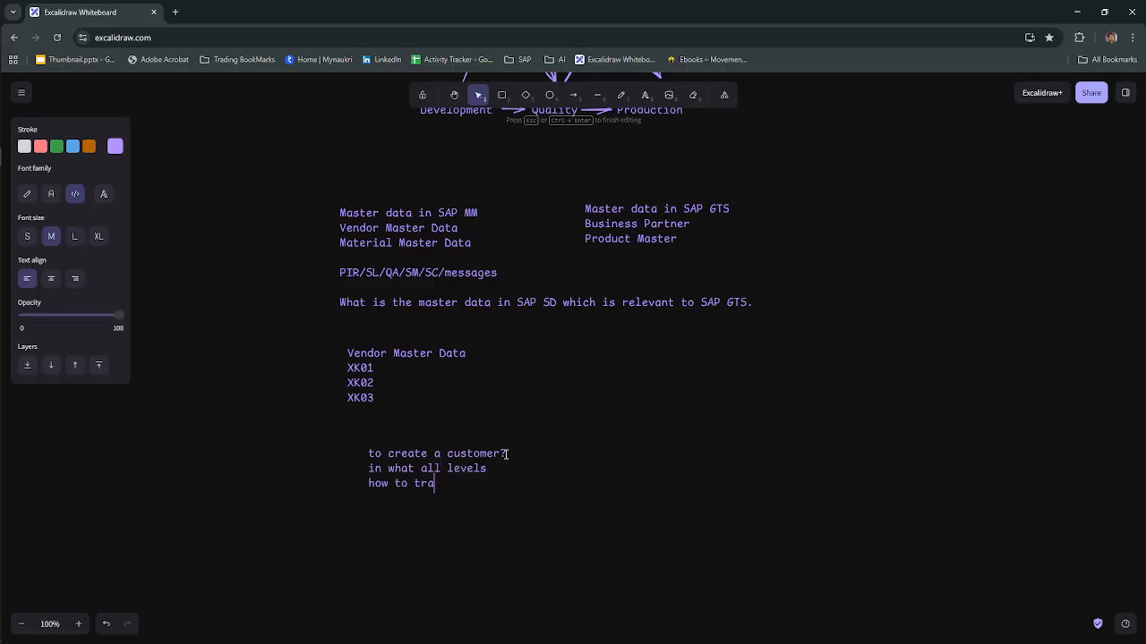
pyautogui.write('nsfer the customer from ecc ')
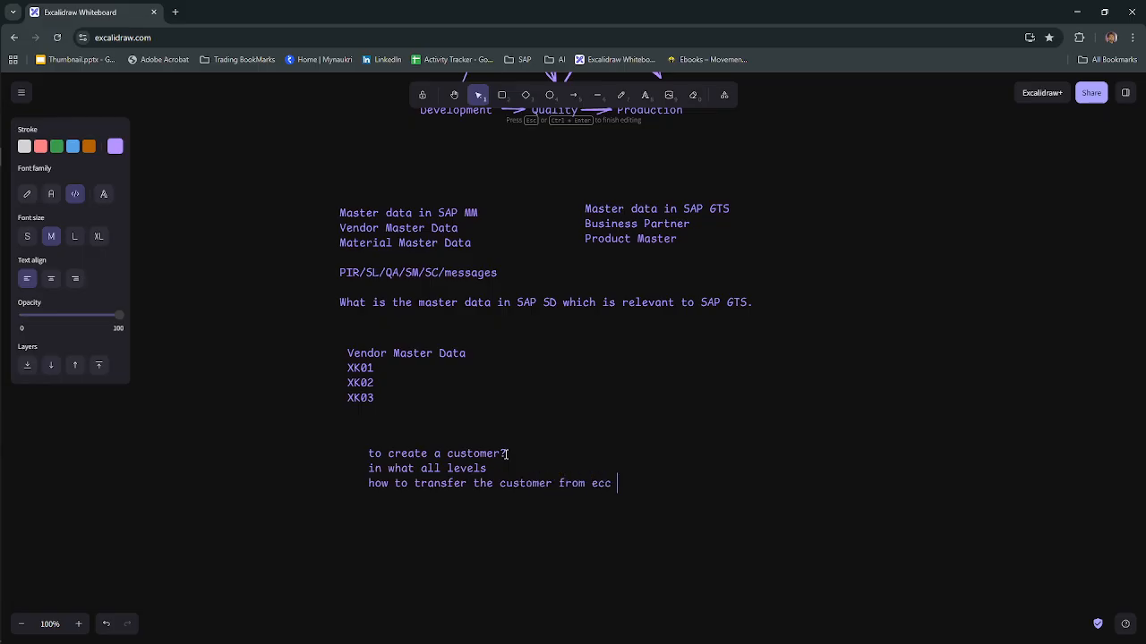
pyautogui.write('to gts')
pyautogui.press('Return')
pyautogui.write('what is the table, or metho')
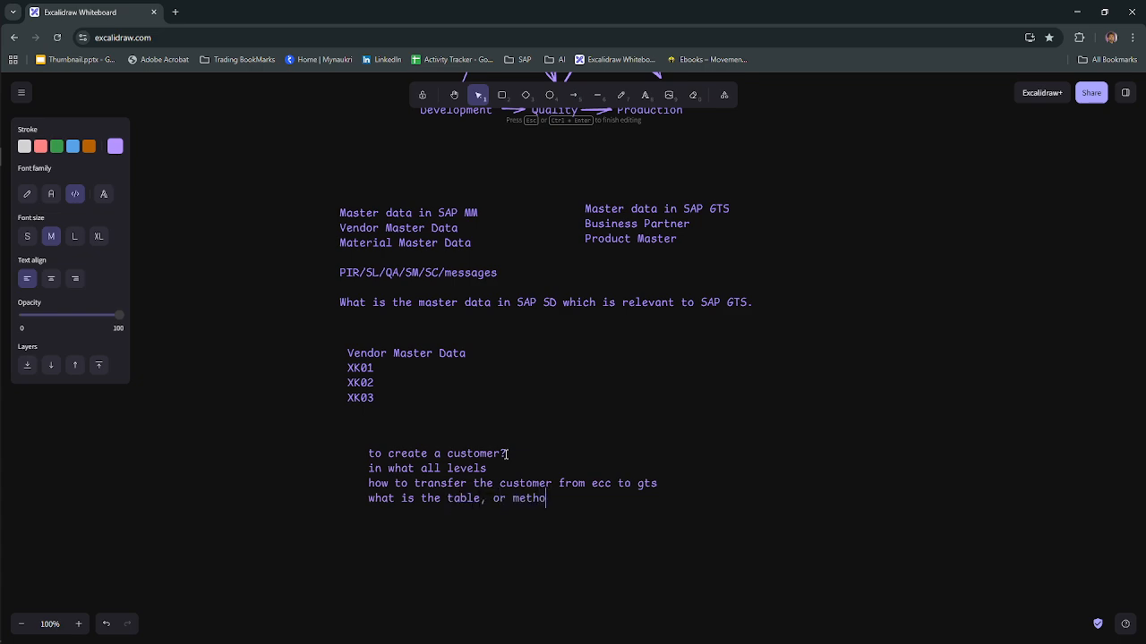
pyautogui.write('d to check in gts')
pyautogui.click(863, 481)
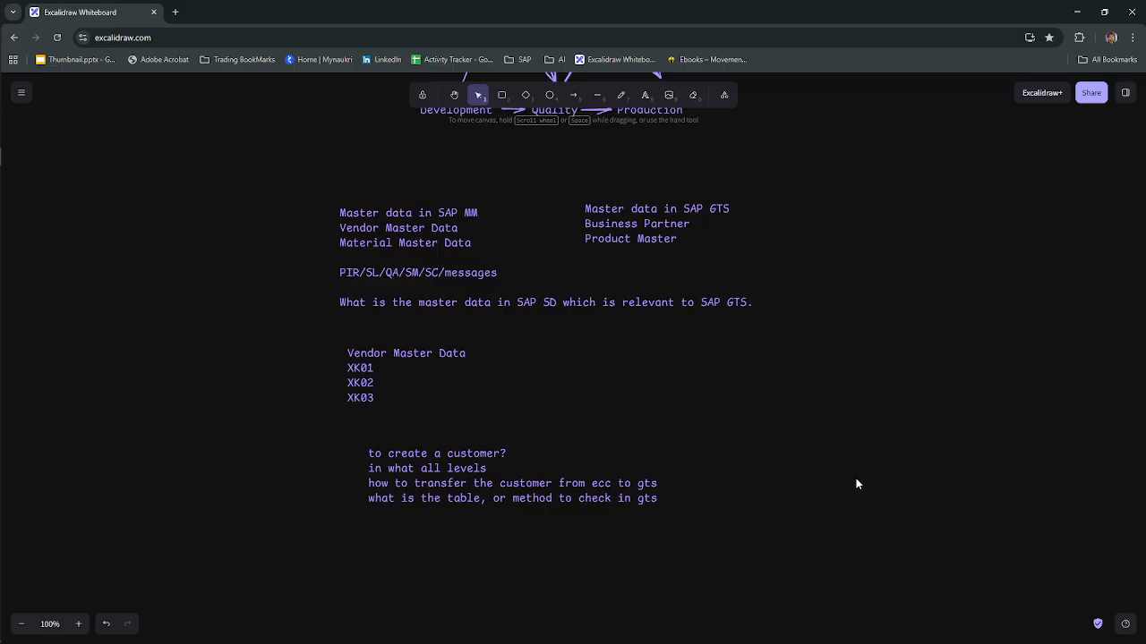
# Switch from the whiteboard back to the open SAP windows
pyautogui.hotkey('alt', 'Tab')
pyautogui.hotkey('alt', 'Tab')
pyautogui.hotkey('alt', 'Tab')
pyautogui.hotkey('alt', 'Tab')
pyautogui.hotkey('alt', 'Tab')
pyautogui.hotkey('alt', 'Tab')
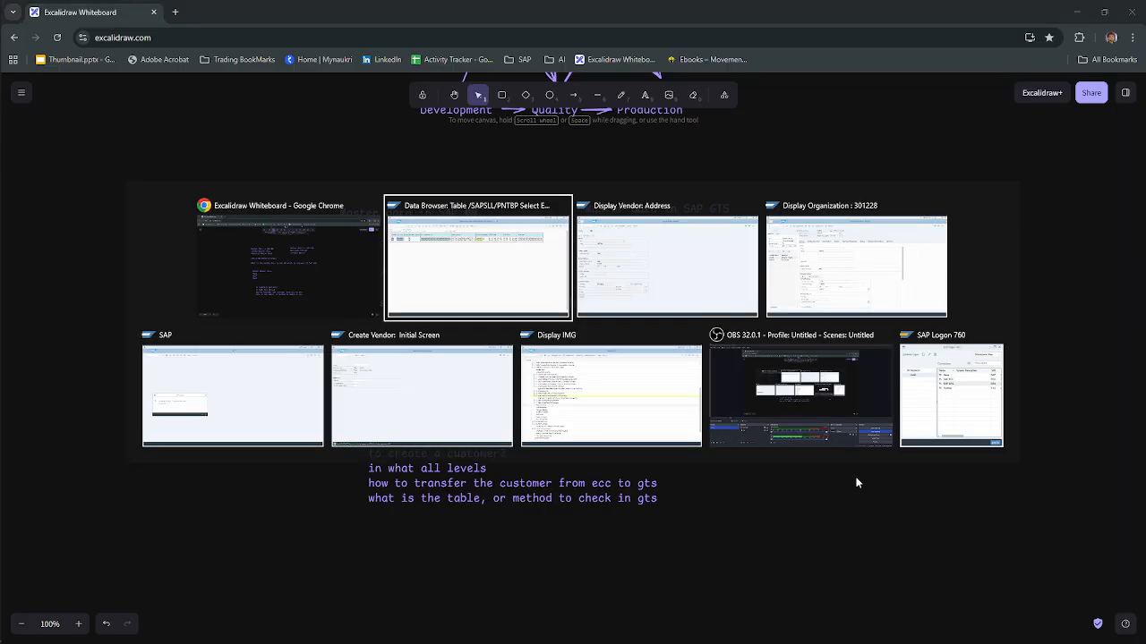